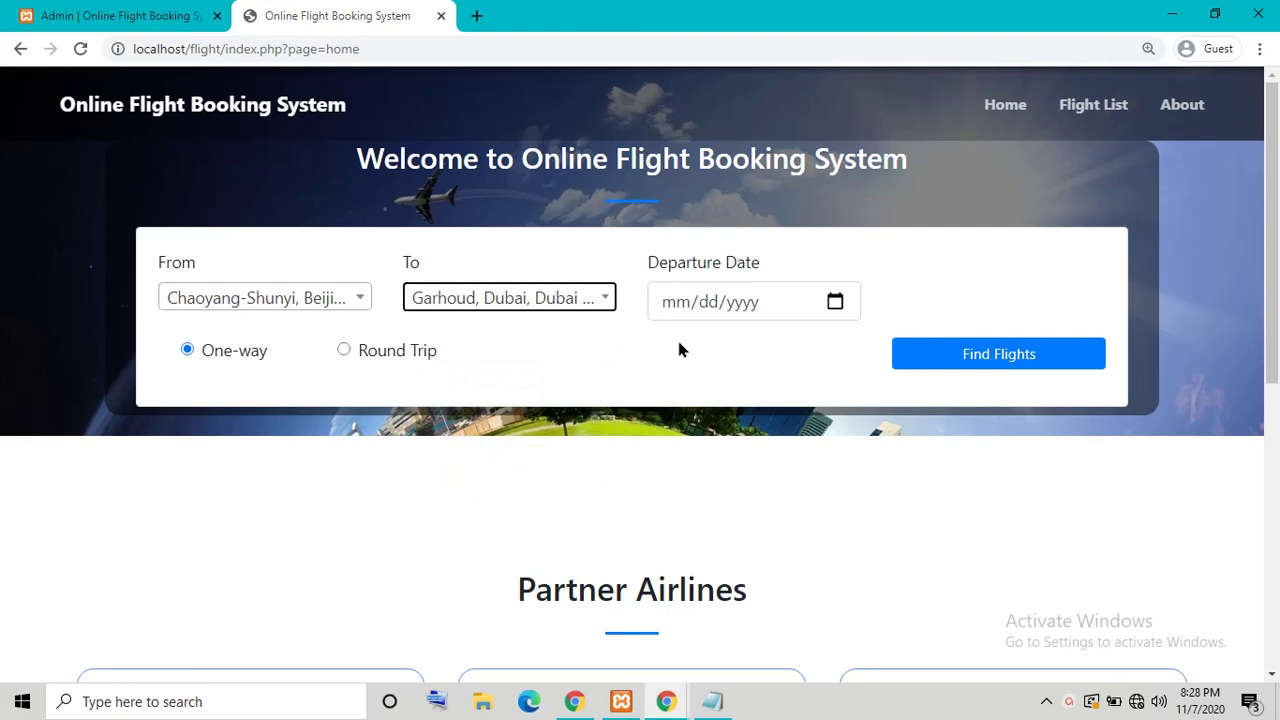
Step: Set the departure date to 11/07/2020
click(781, 313)
click(834, 302)
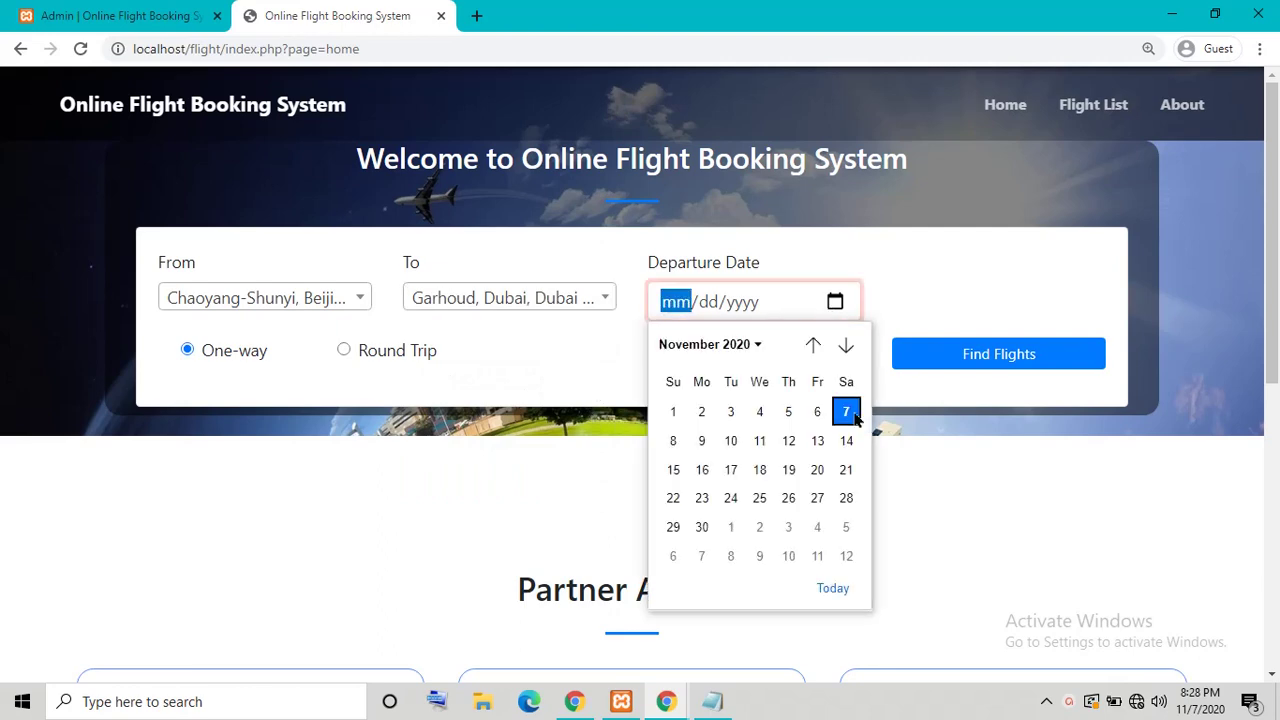
click(770, 440)
click(833, 300)
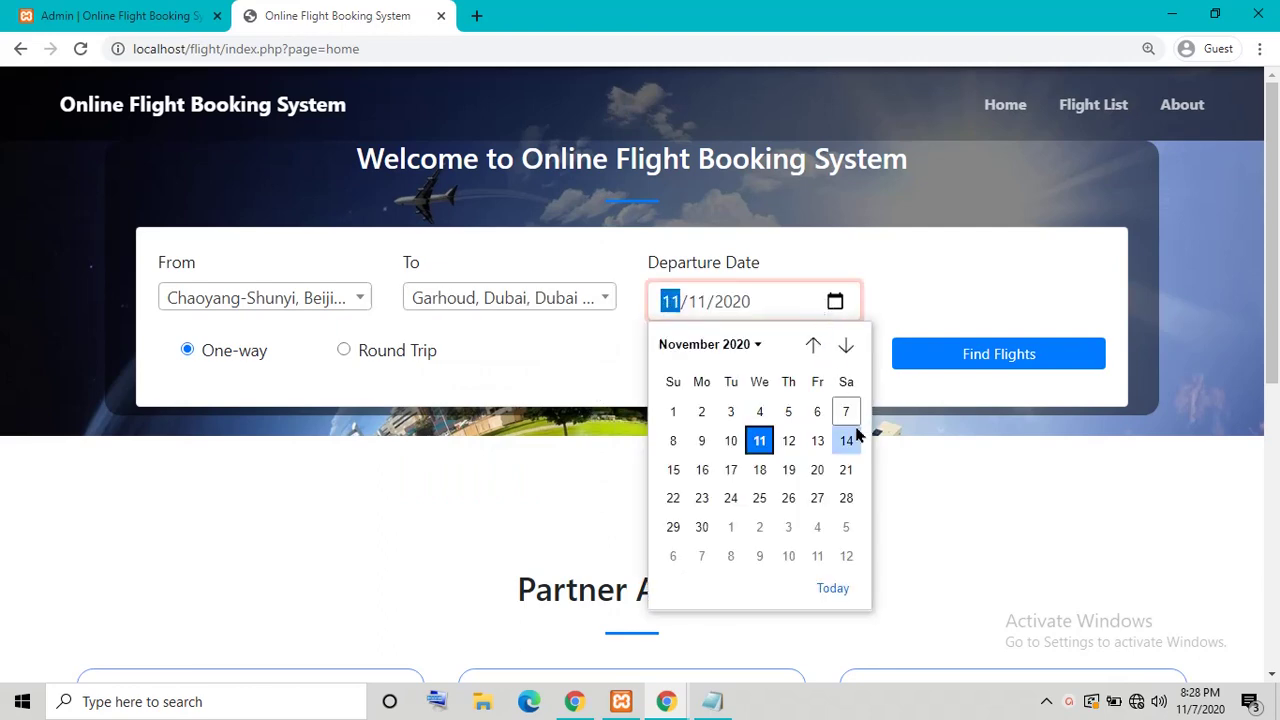
click(847, 413)
Step: Make it a round trip returning 11/08/2020 and search for flights
click(340, 349)
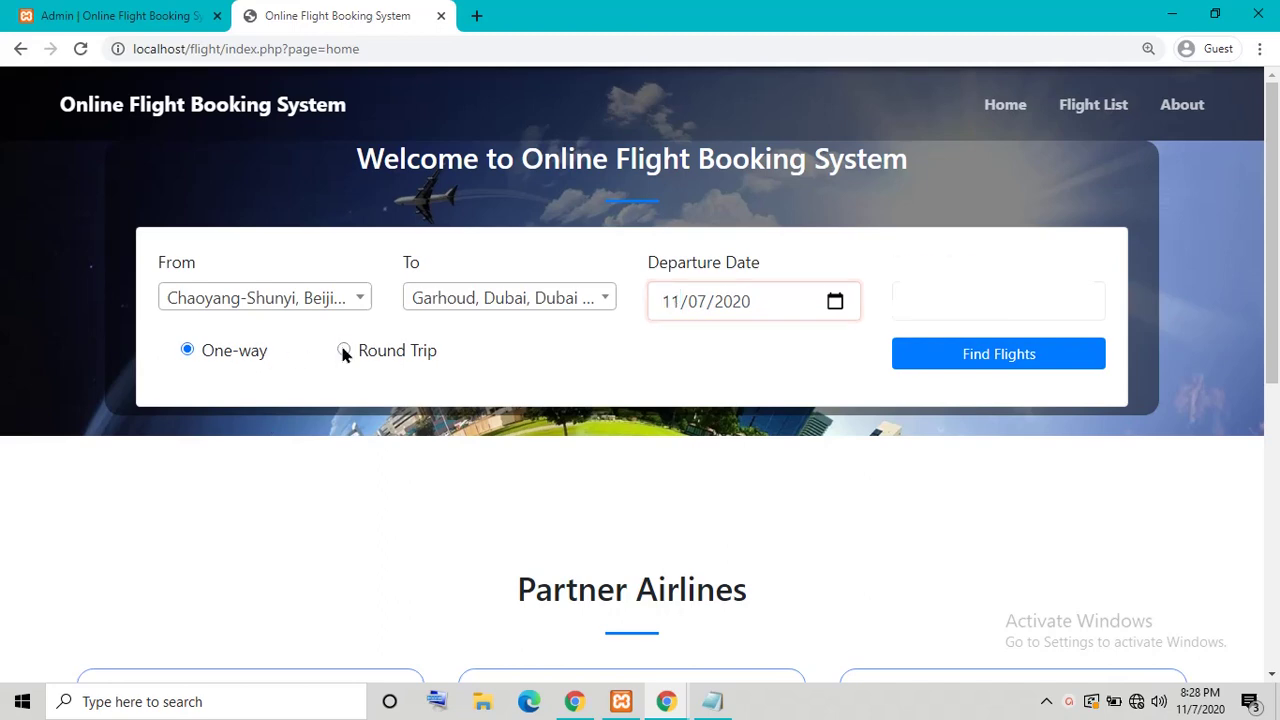
click(187, 352)
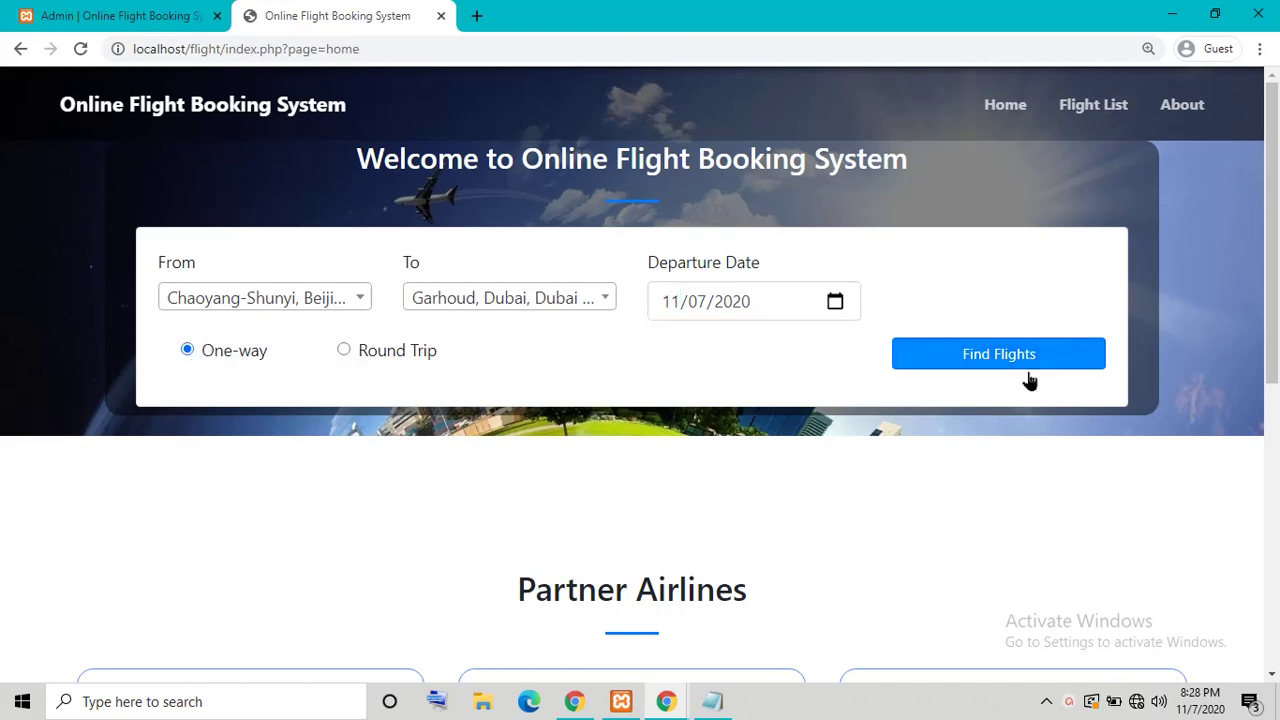
click(345, 352)
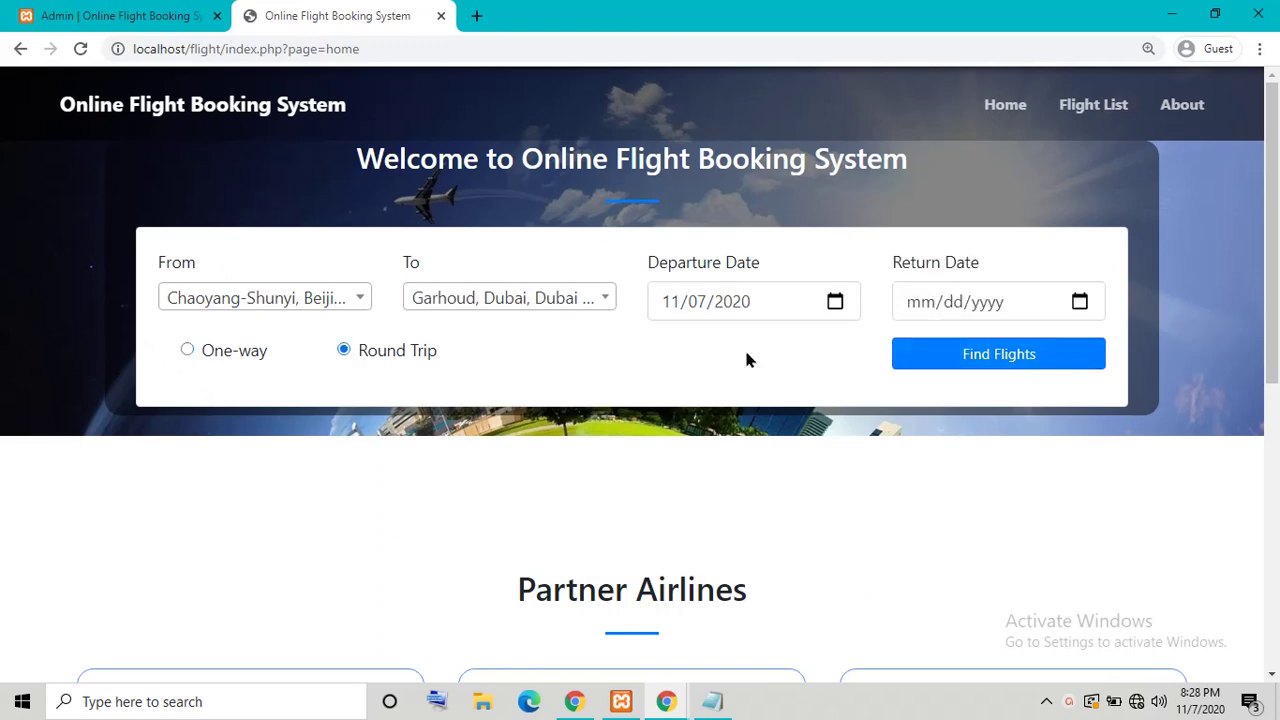
click(1070, 303)
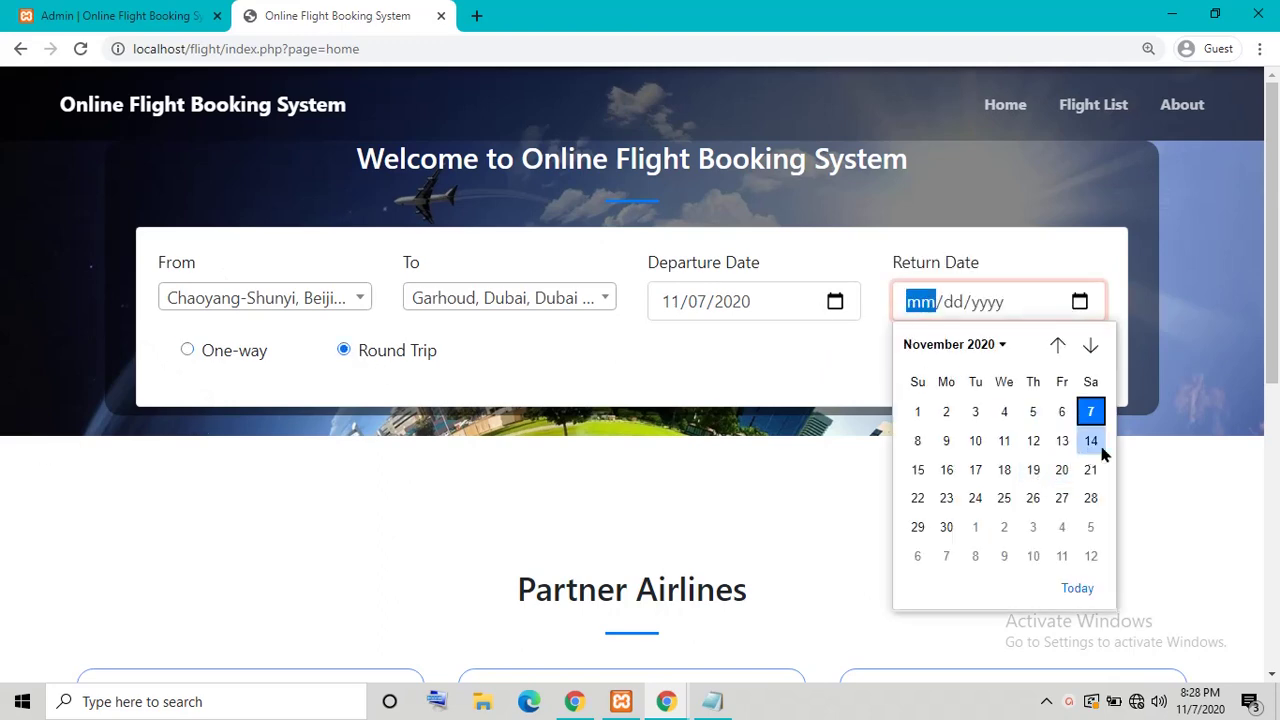
click(917, 441)
click(1023, 354)
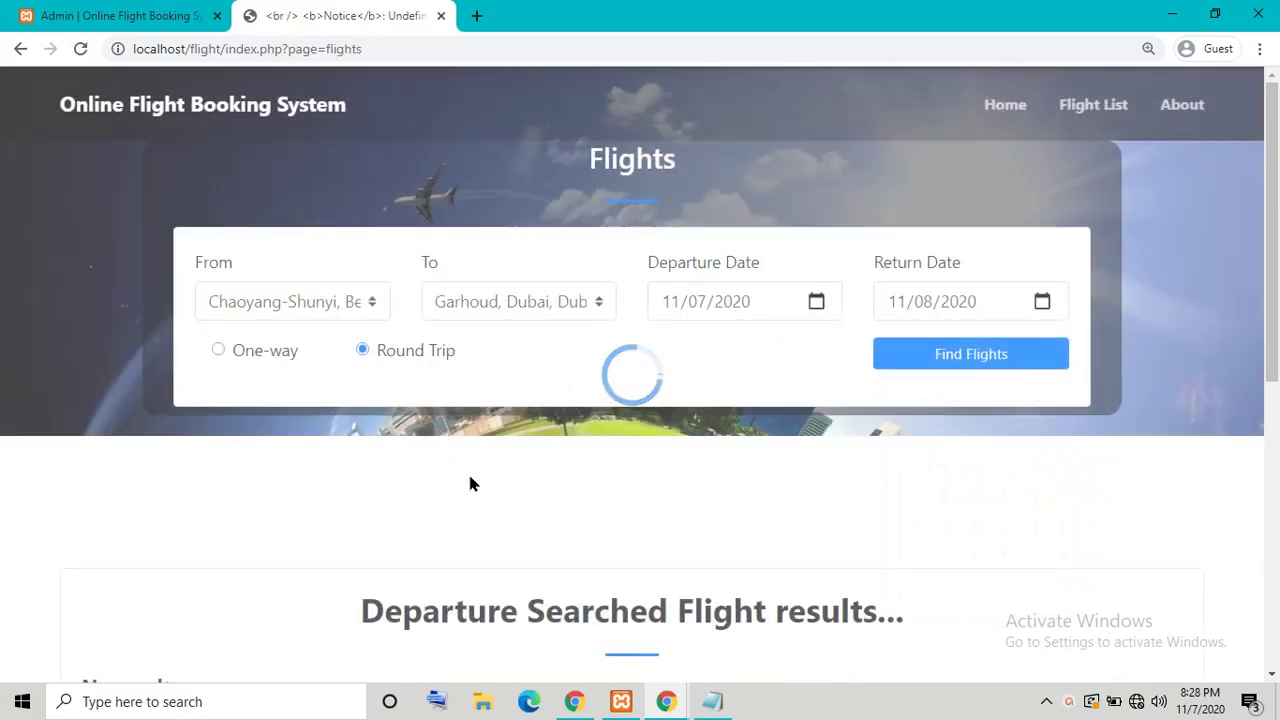
scroll(483, 494, down, 10)
scroll(997, 243, up, 10)
Step: Browse the Flight List and About pages, then return to the home page via the logo
click(1093, 104)
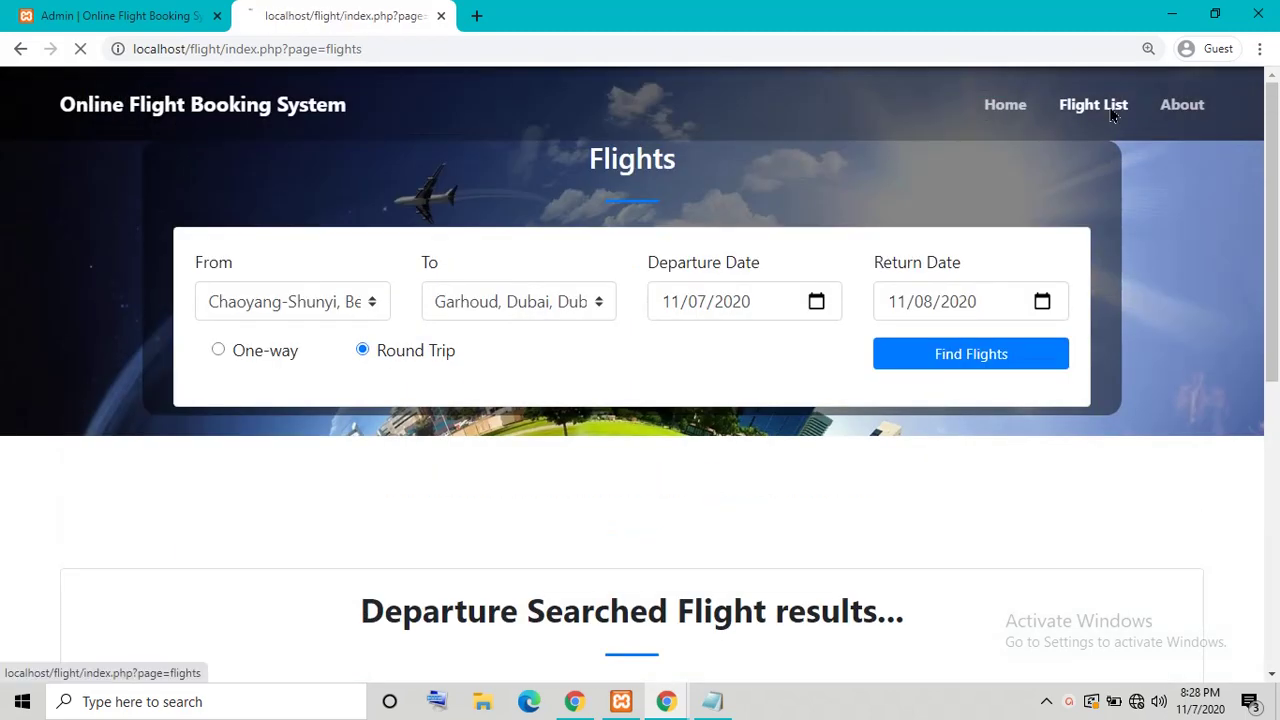
scroll(598, 410, down, 3)
scroll(486, 398, up, 5)
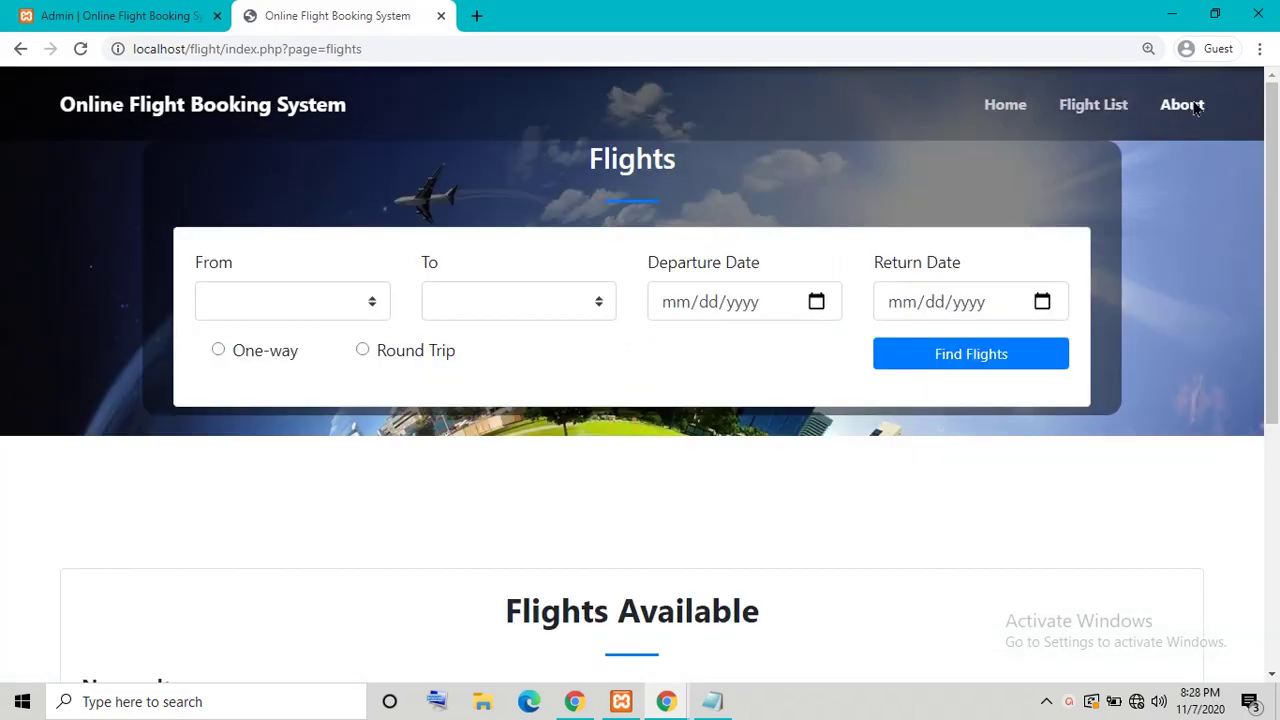
click(1180, 104)
scroll(790, 322, down, 10)
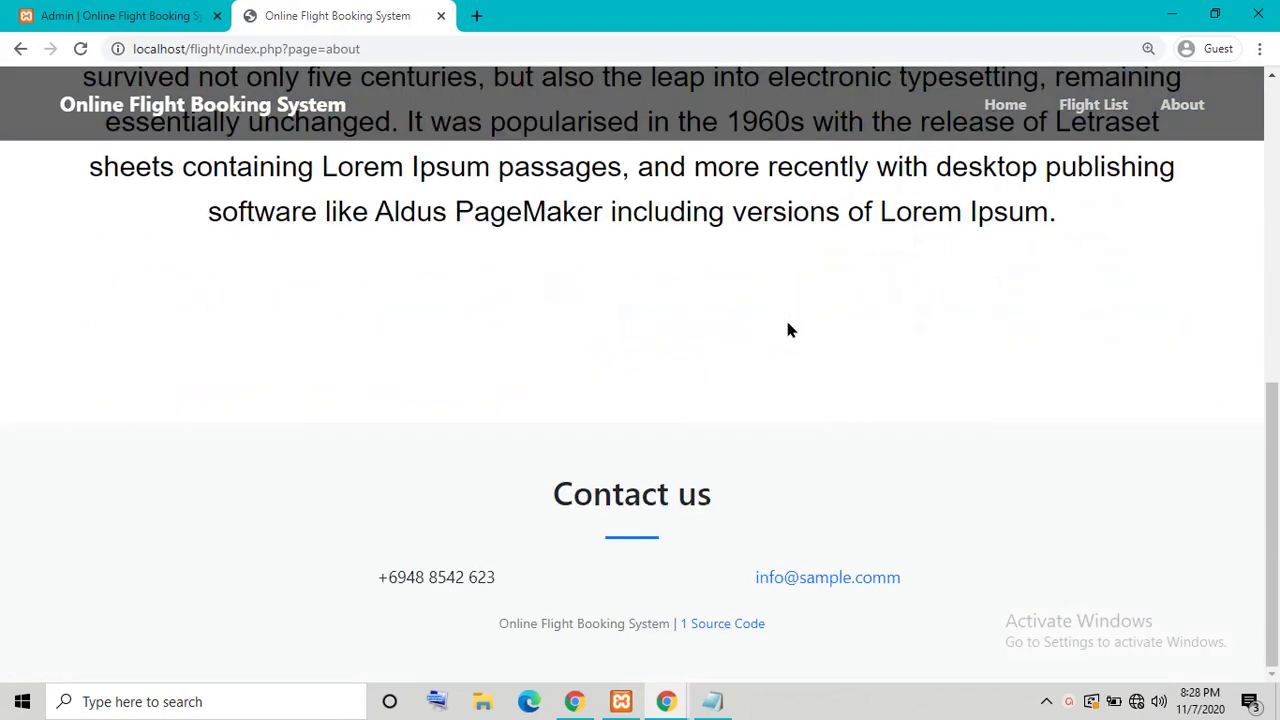
scroll(787, 330, up, 10)
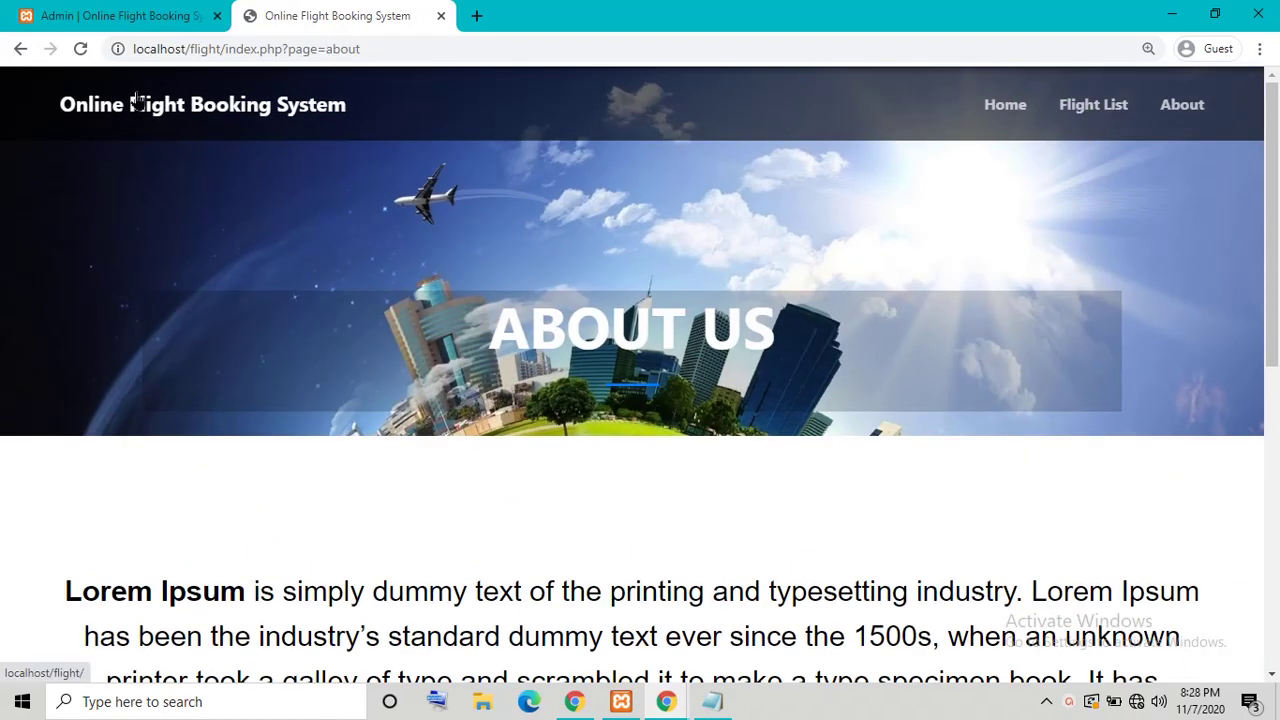
click(137, 102)
scroll(335, 291, down, 10)
scroll(335, 291, up, 4)
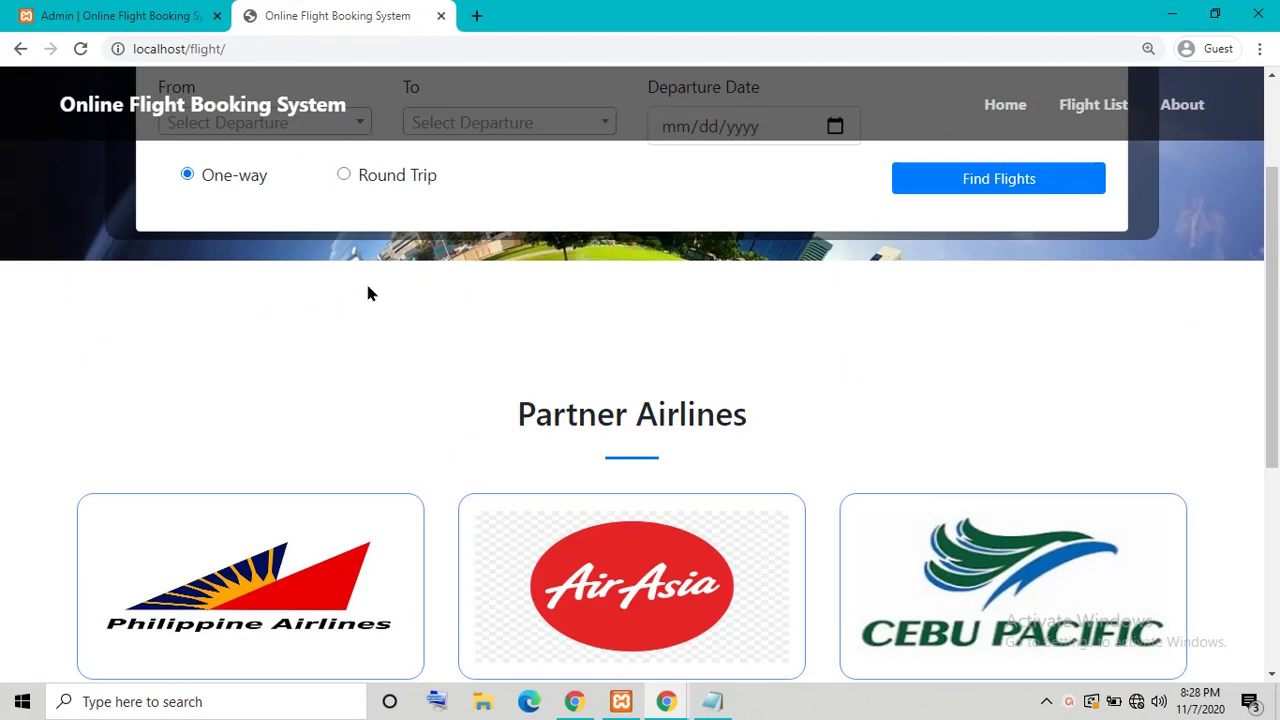
scroll(367, 293, up, 2)
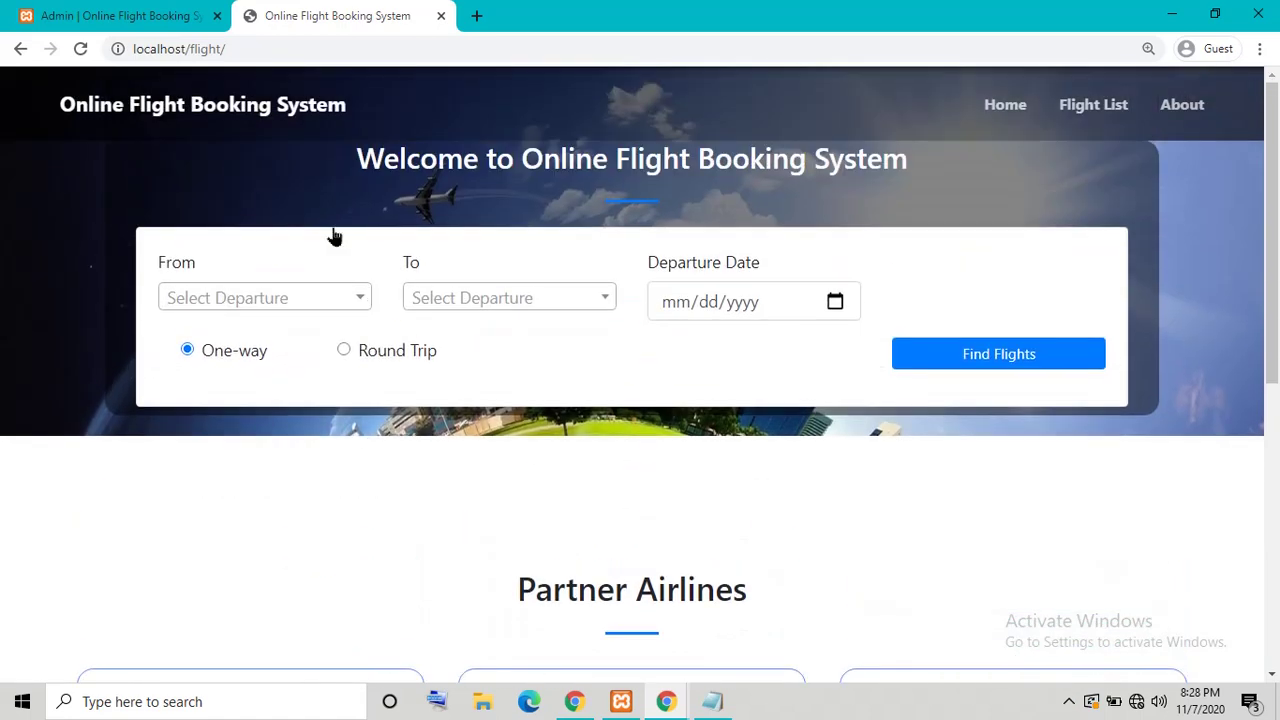
Step: Sign in to the admin panel with the administrator username and password
click(113, 12)
click(972, 322)
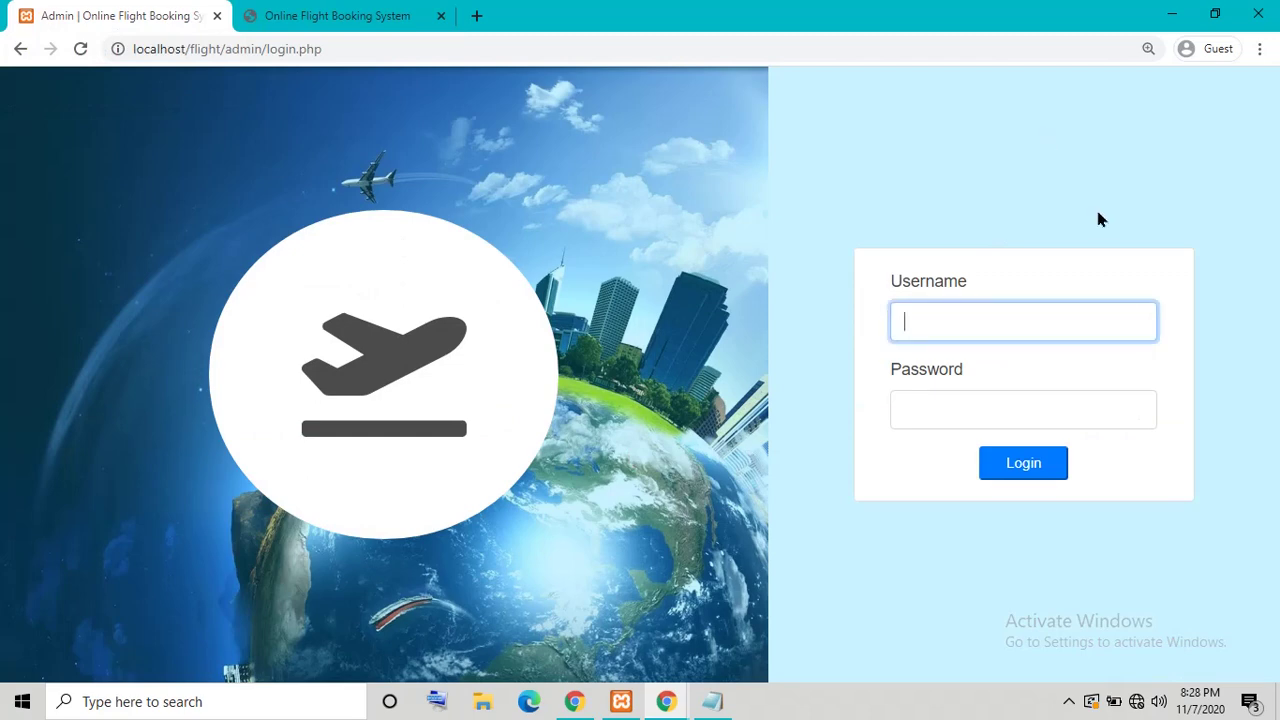
text(admin)
key(Tab)
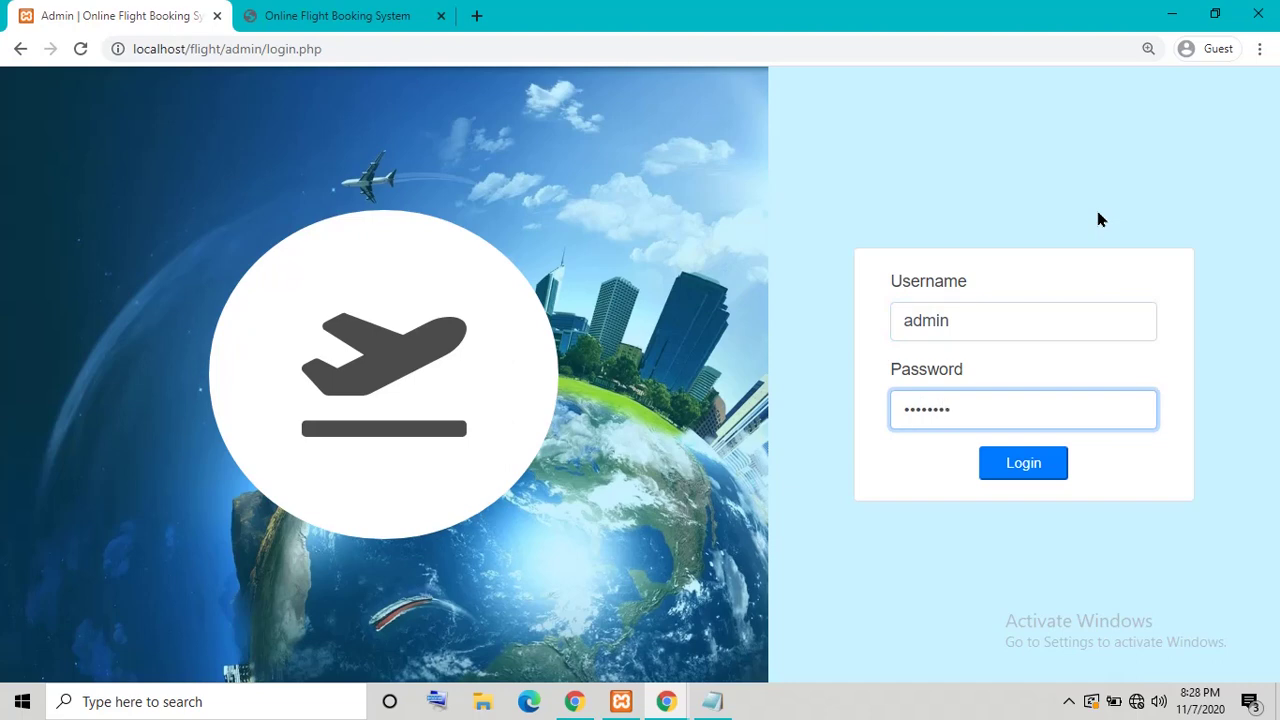
click(1046, 476)
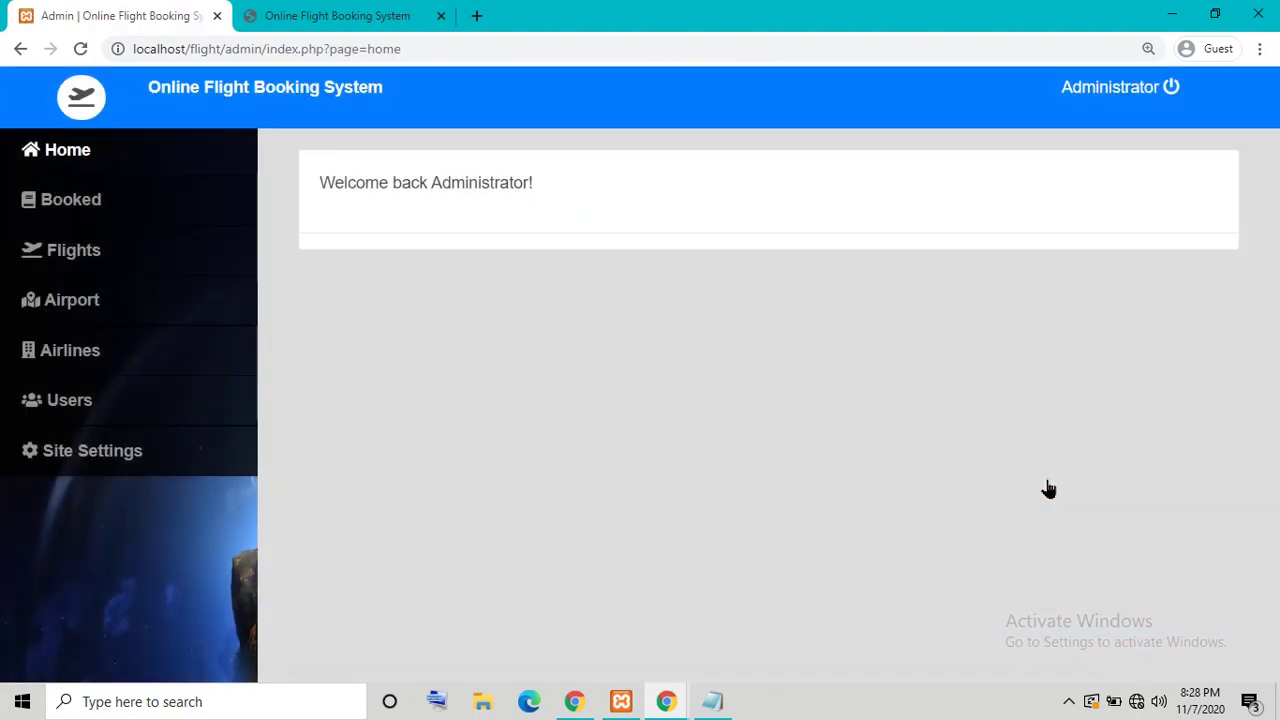
Step: Open the admin Booked Flights List and look over the bookings
click(68, 158)
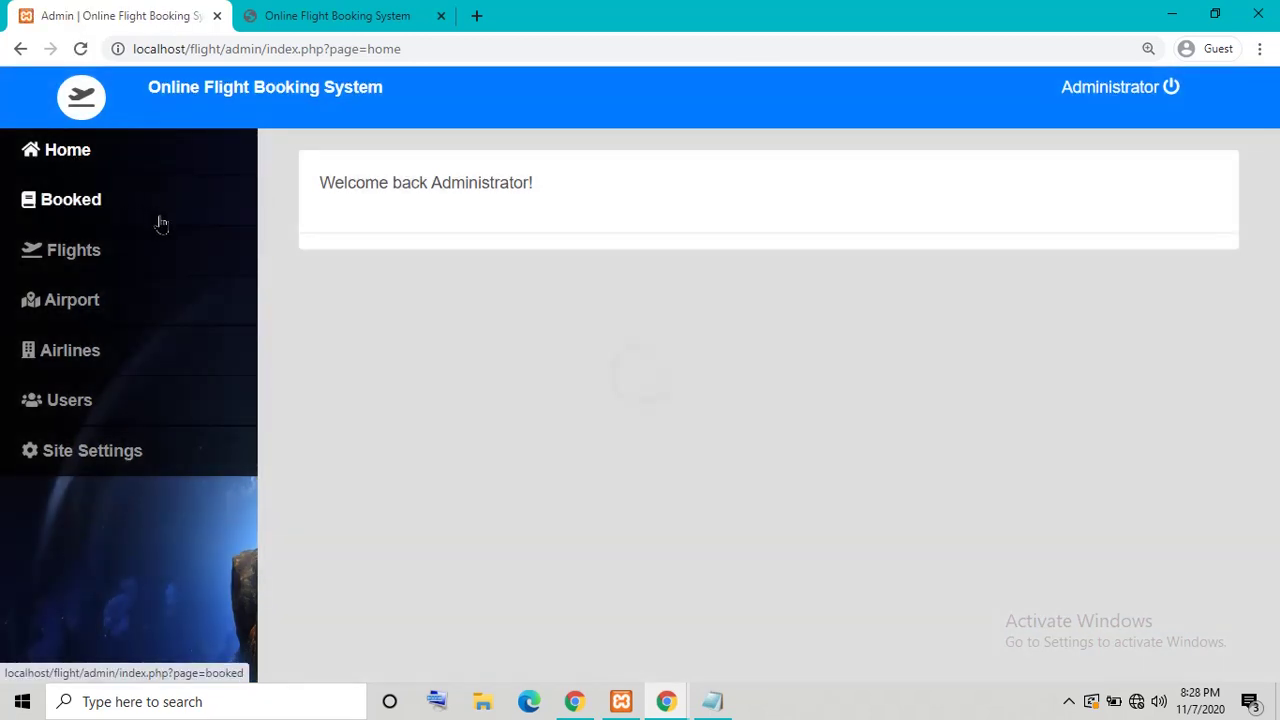
click(102, 218)
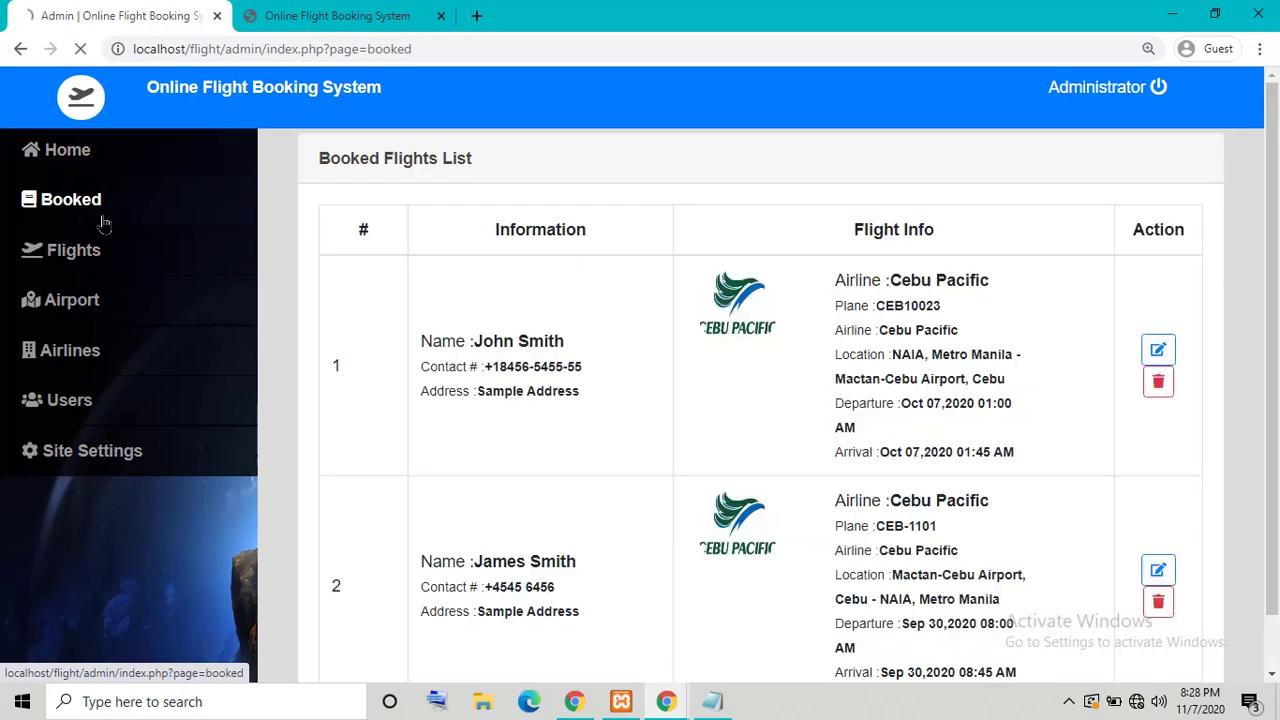
scroll(449, 365, down, 2)
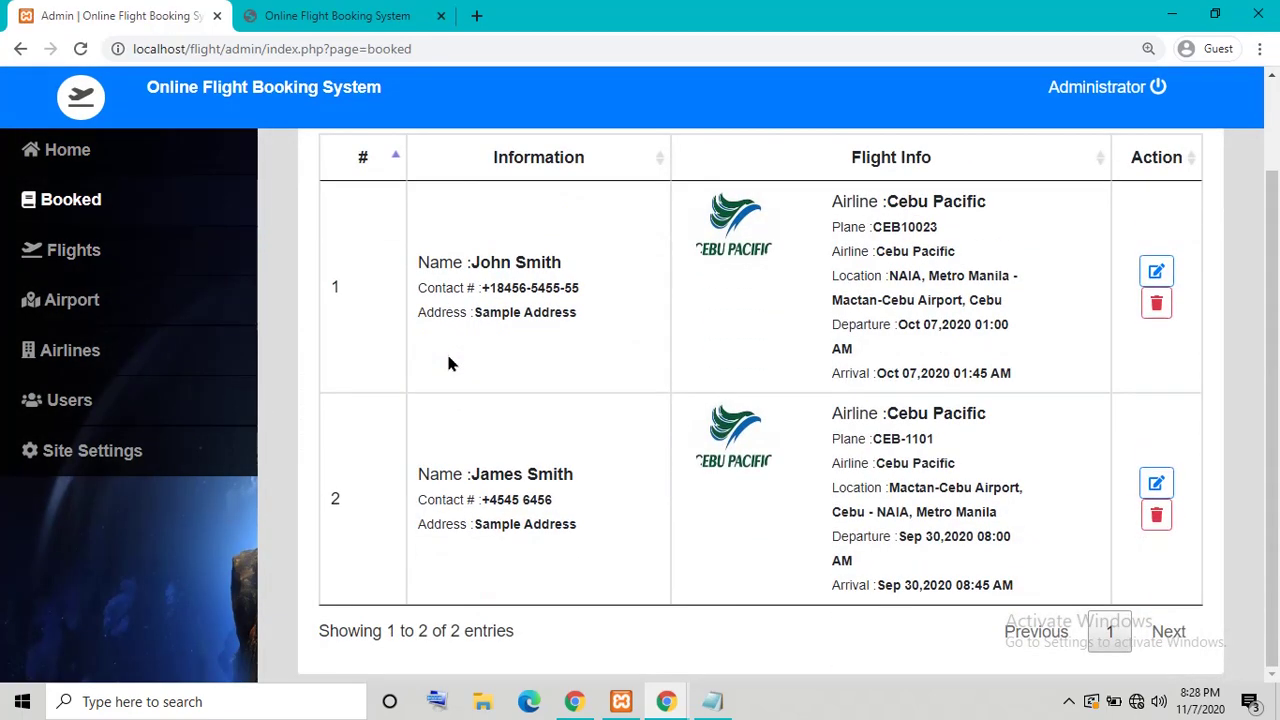
scroll(449, 365, up, 2)
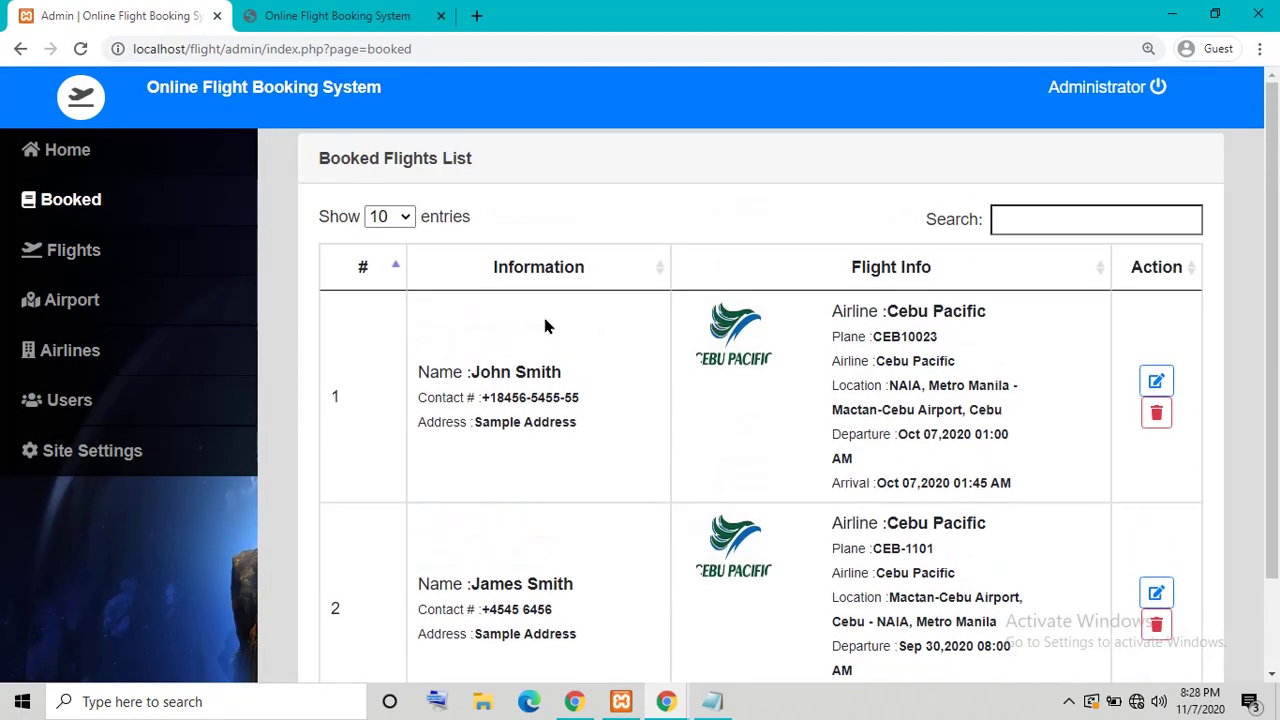
scroll(545, 327, down, 2)
drag(846, 210, 1060, 420)
scroll(1060, 420, up, 2)
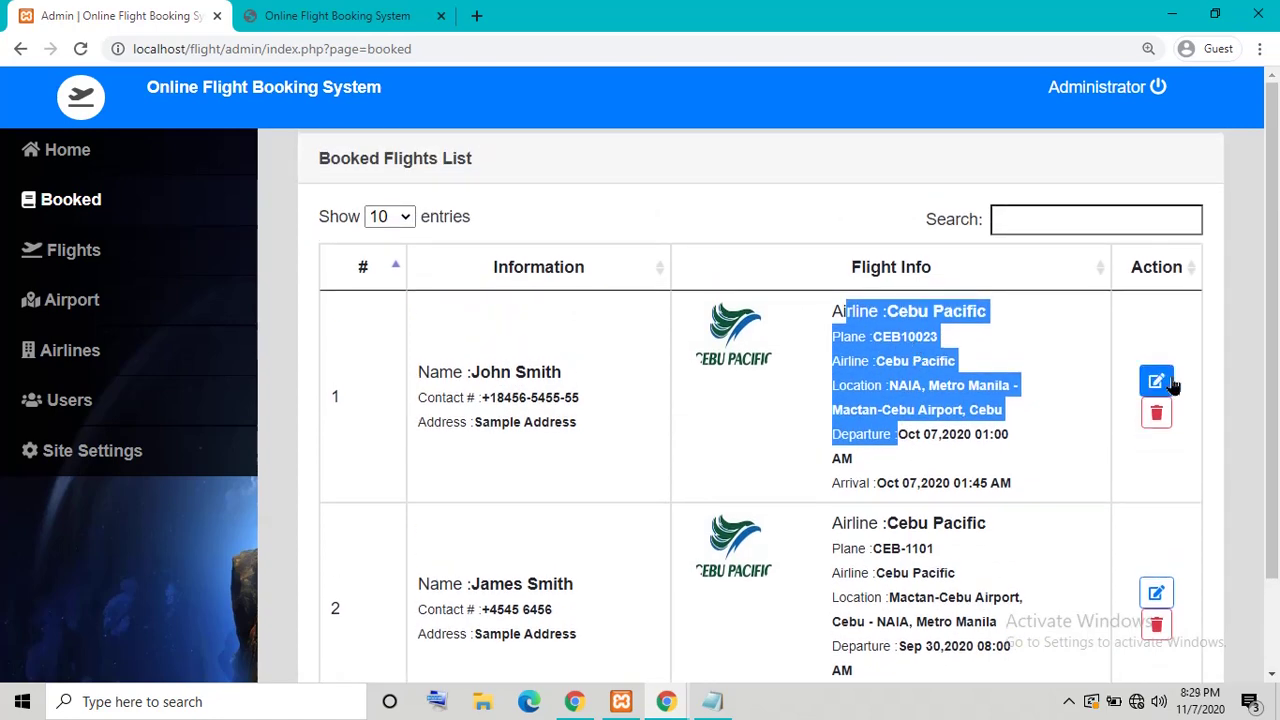
Step: Change the first booking's address to 'Sample Addres' and save it
click(1163, 382)
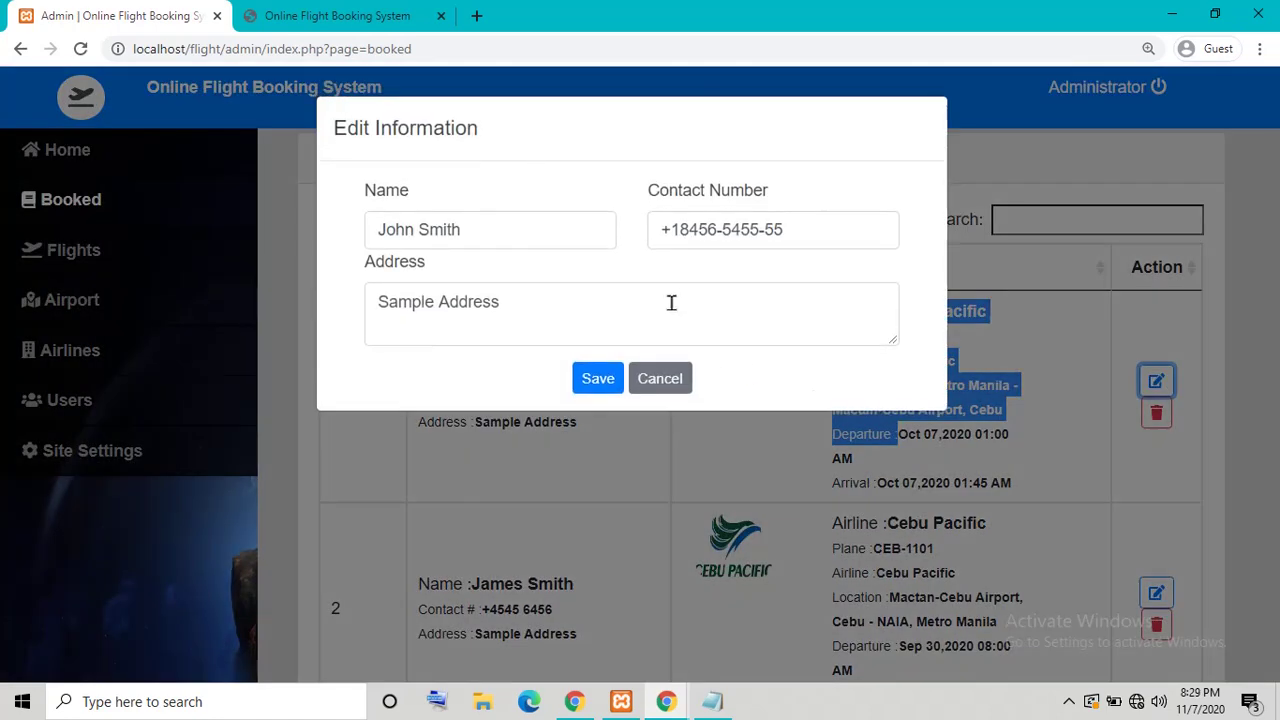
click(671, 302)
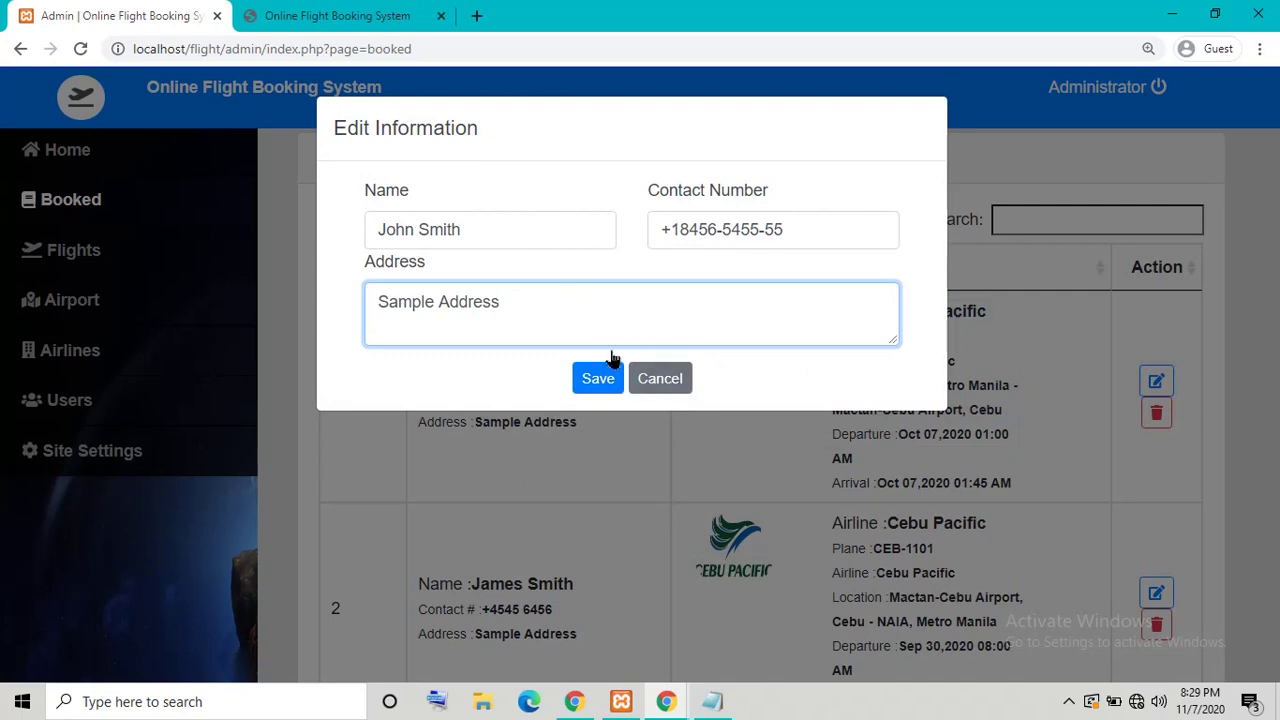
click(613, 371)
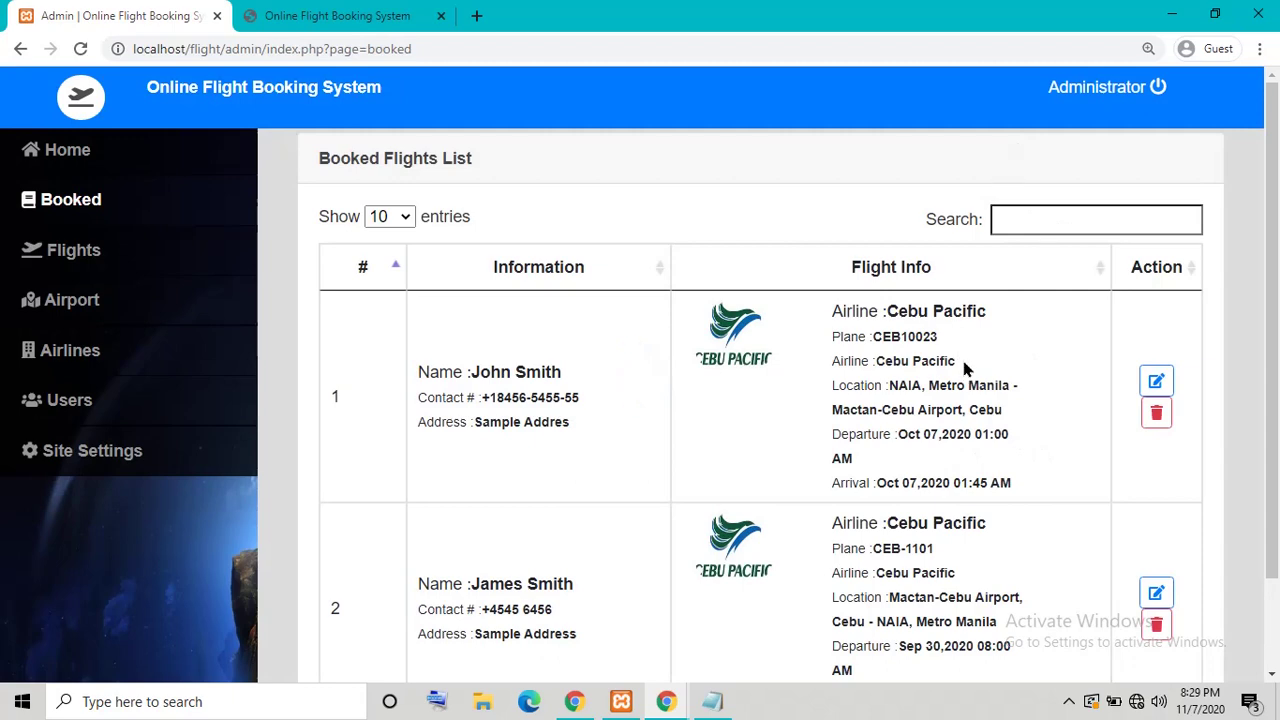
drag(528, 422, 570, 427)
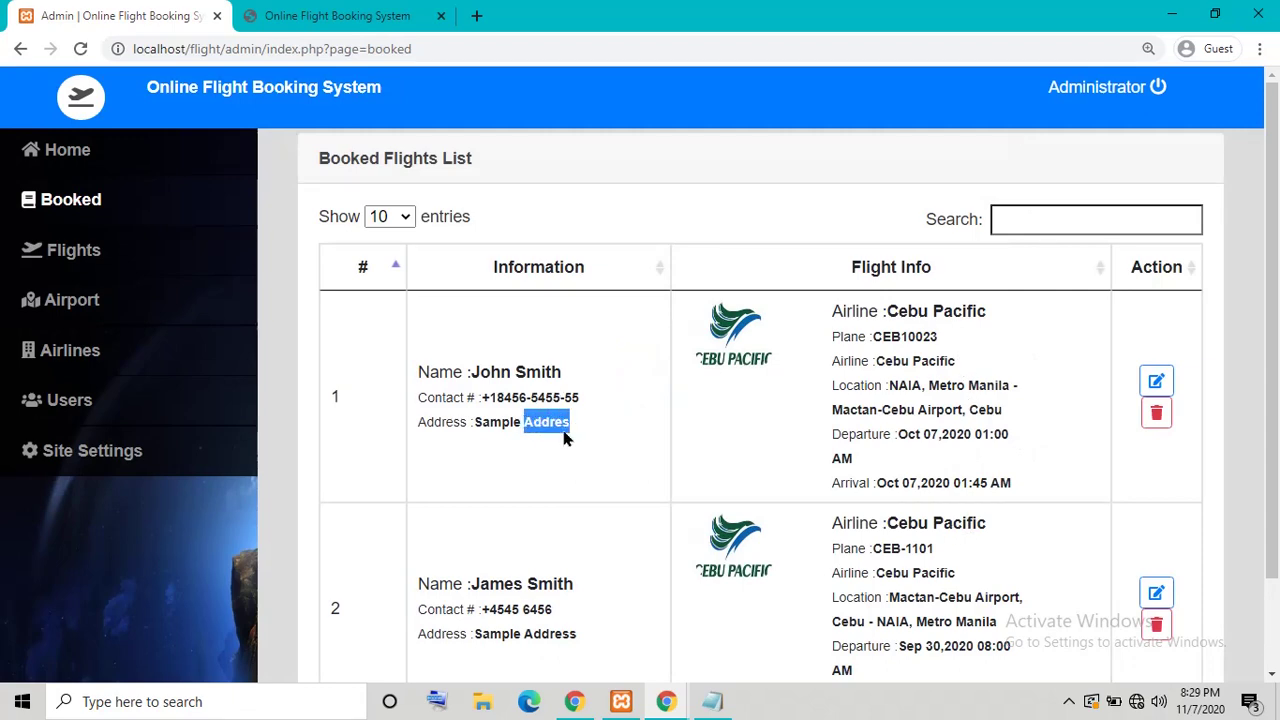
Step: Open the admin Flight List and search it for 'no'
click(111, 266)
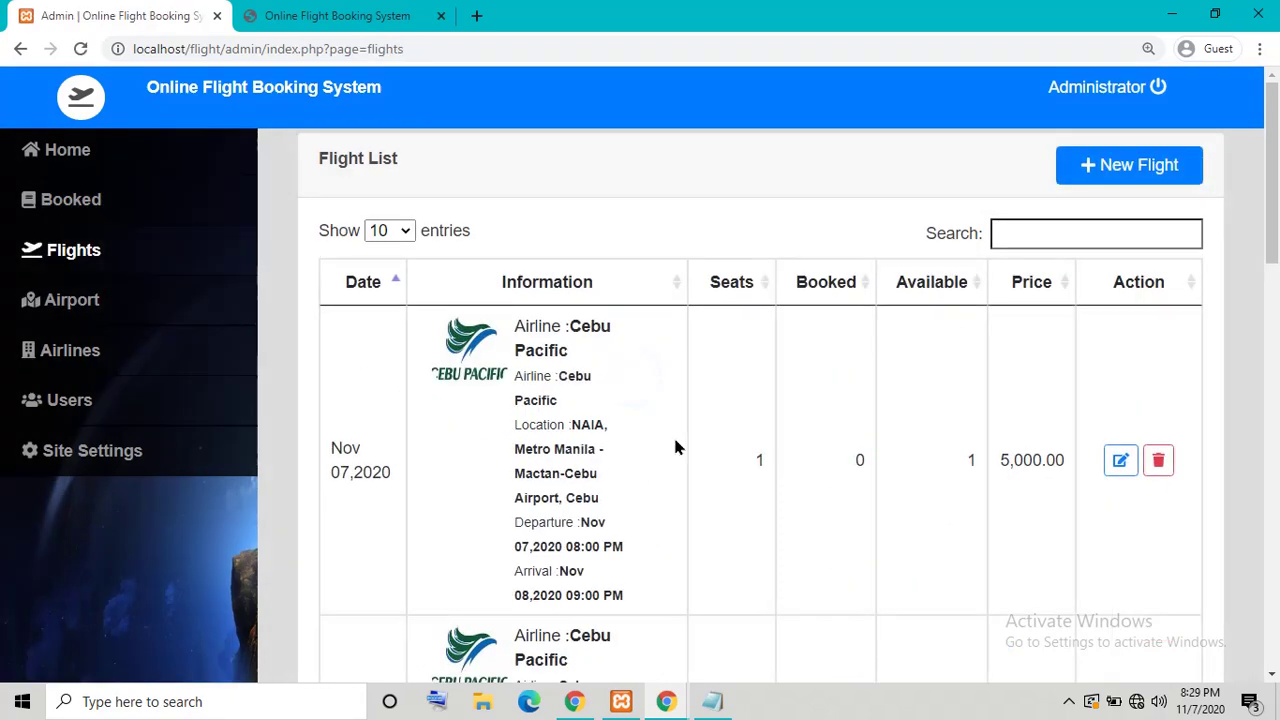
scroll(678, 445, down, 4)
scroll(690, 443, up, 4)
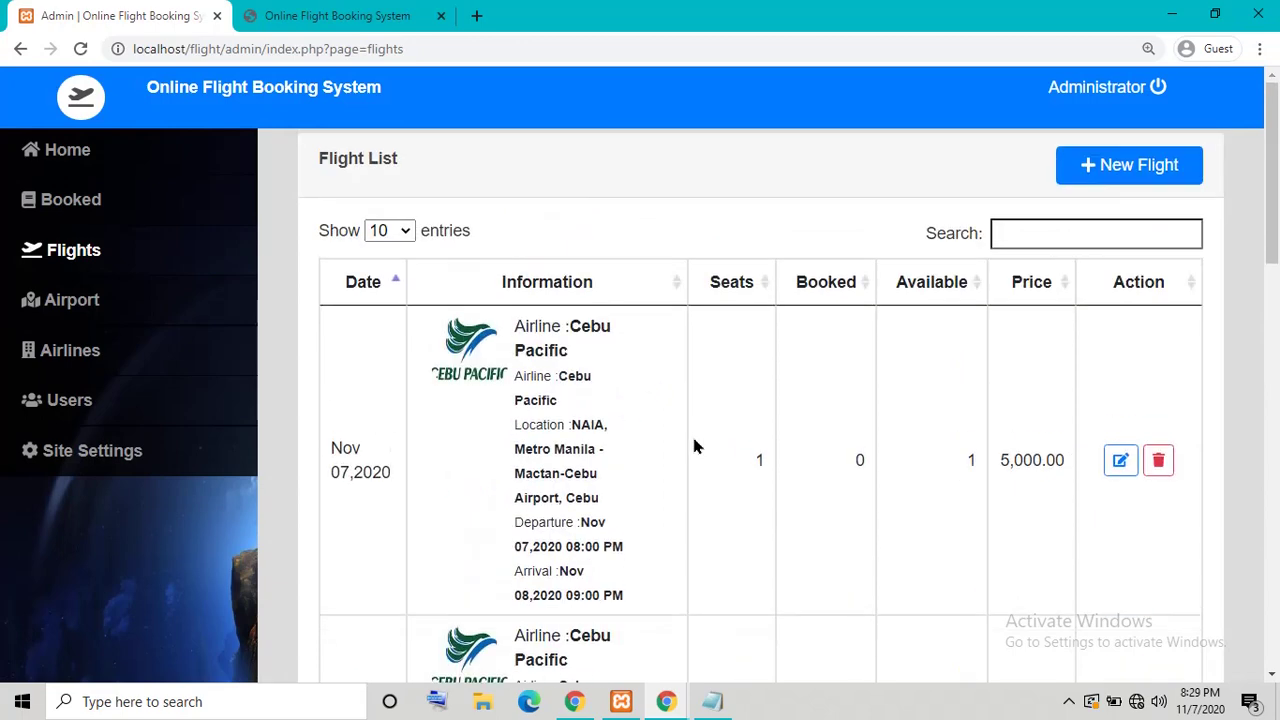
click(1046, 226)
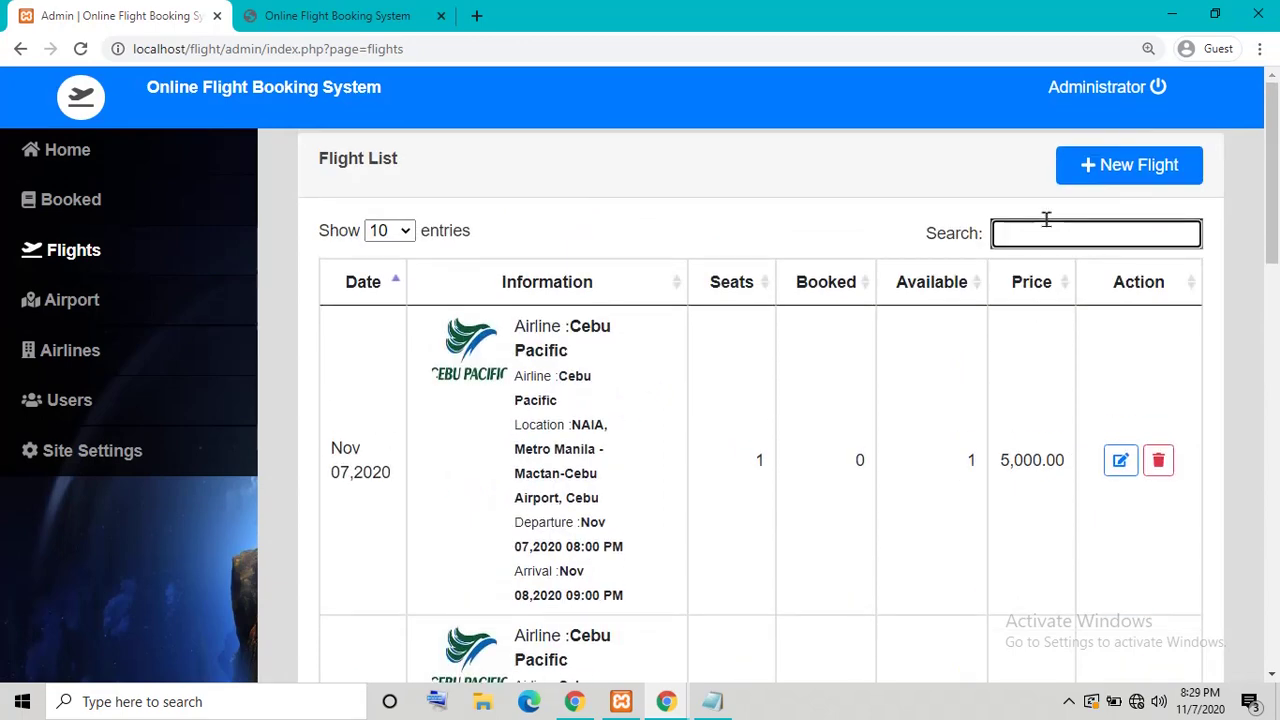
text(no)
Step: Adjust the search term, then open a blank New Flight form
key(BackSpace)
text(ebu)
scroll(1047, 250, down, 5)
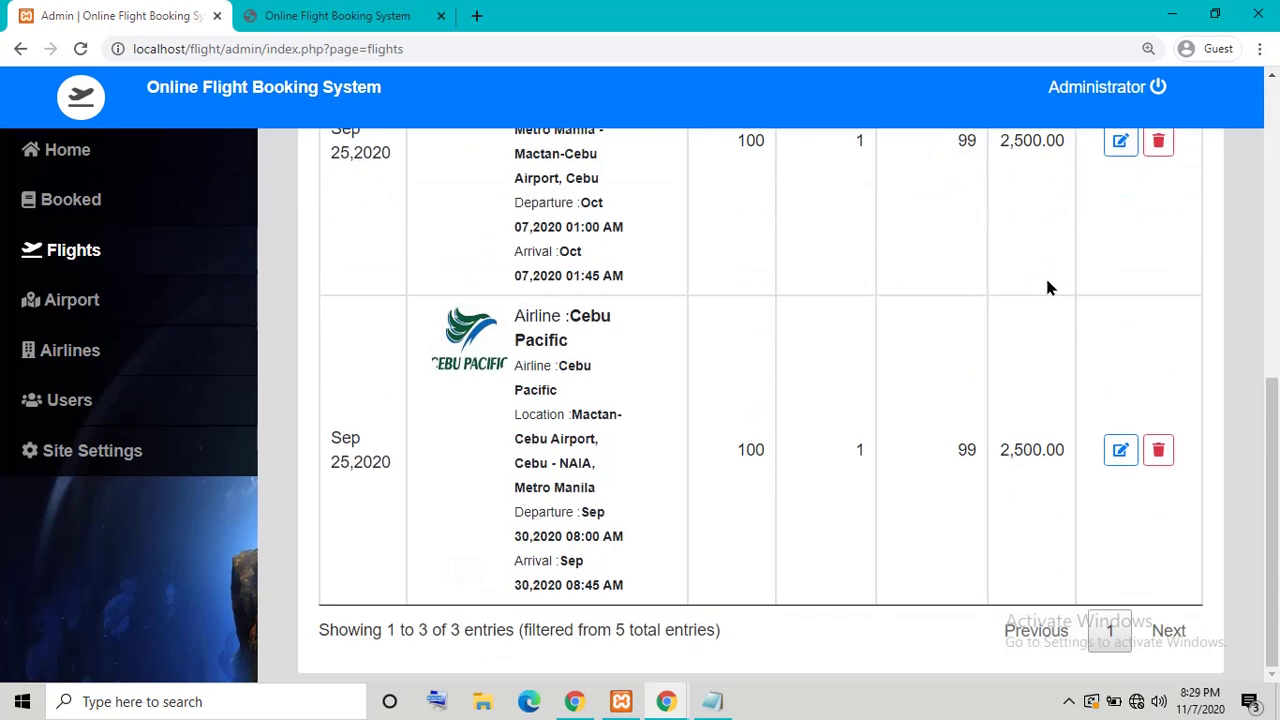
scroll(705, 570, up, 5)
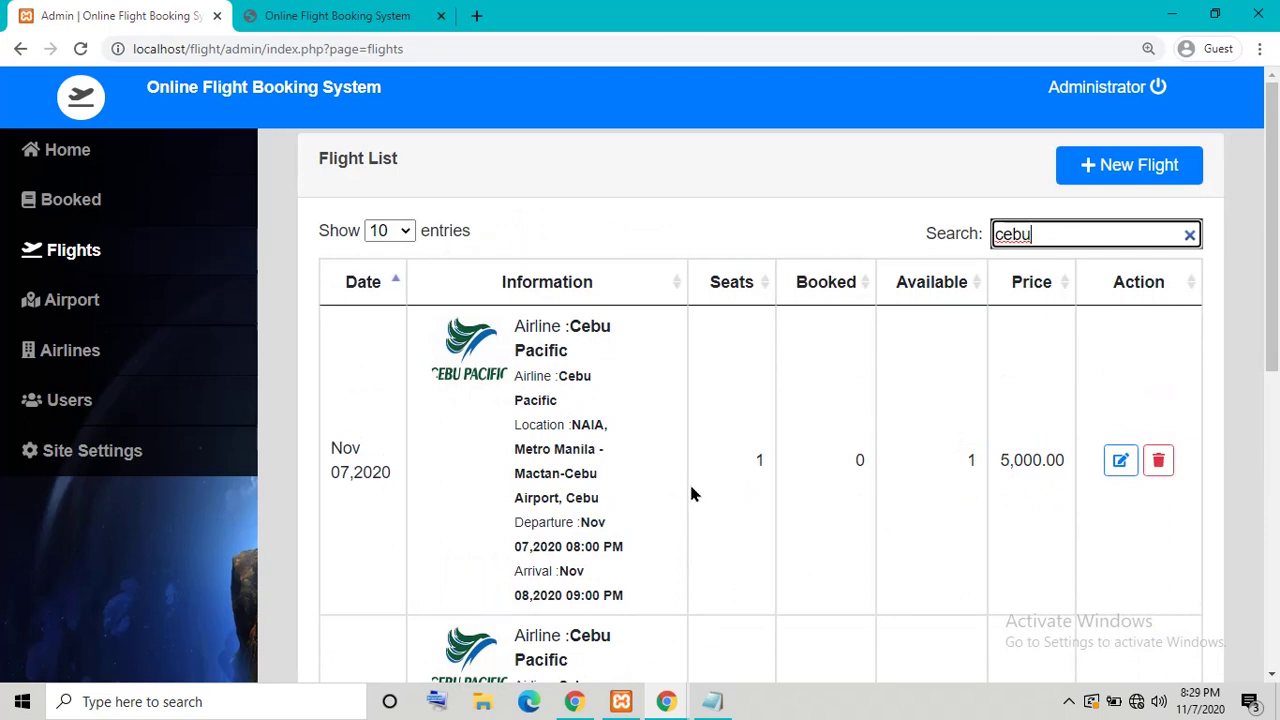
key(BackSpace)
key(BackSpace)
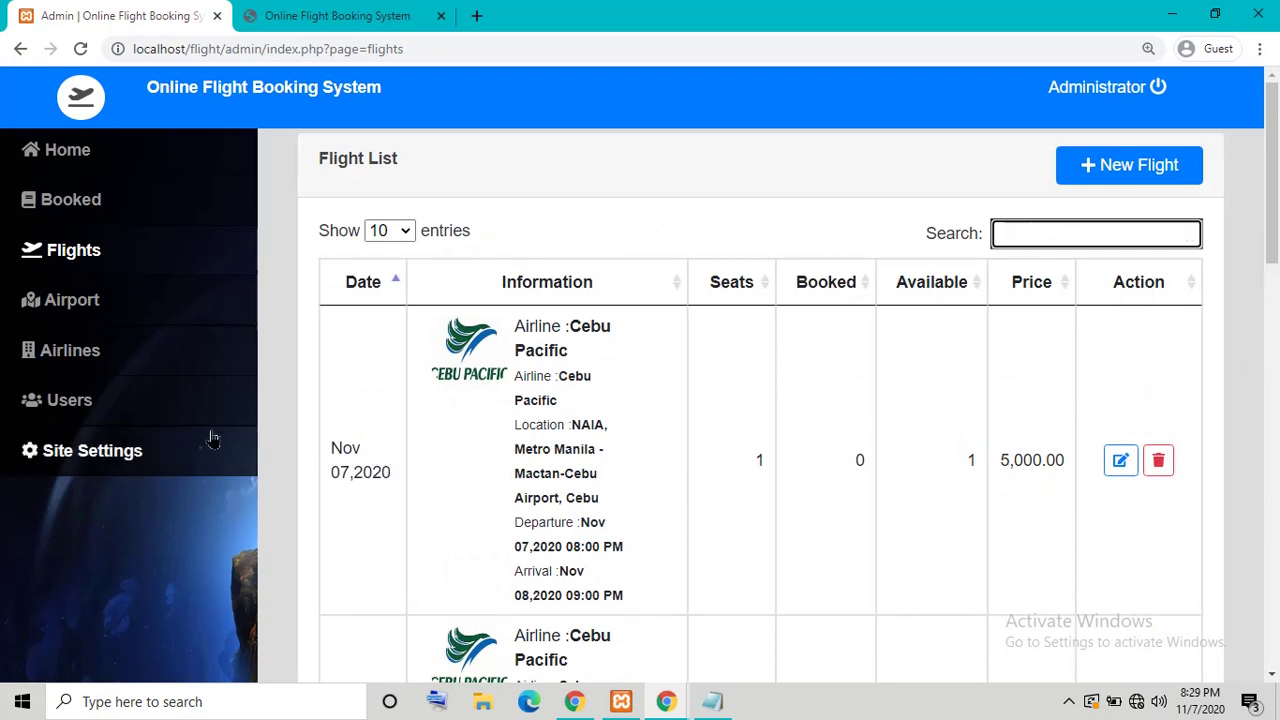
click(1187, 178)
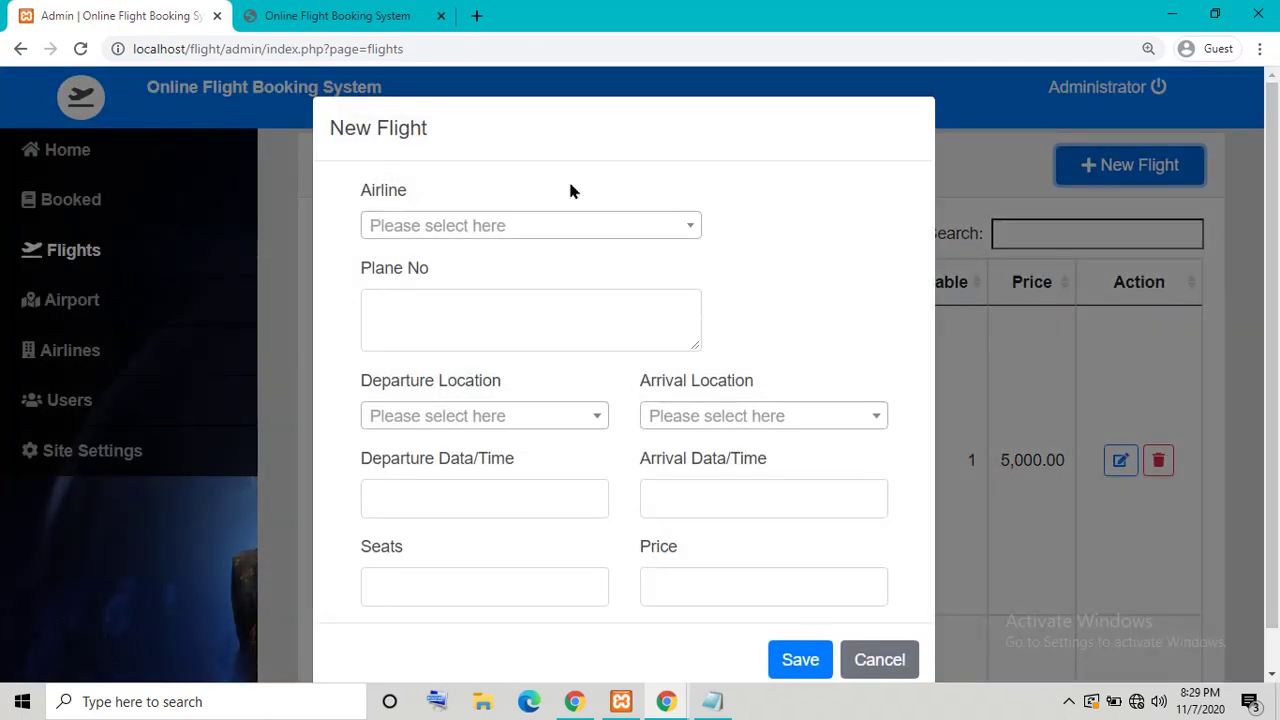
Step: Choose Philippine Airlines as the airline with plane number 12345
click(538, 232)
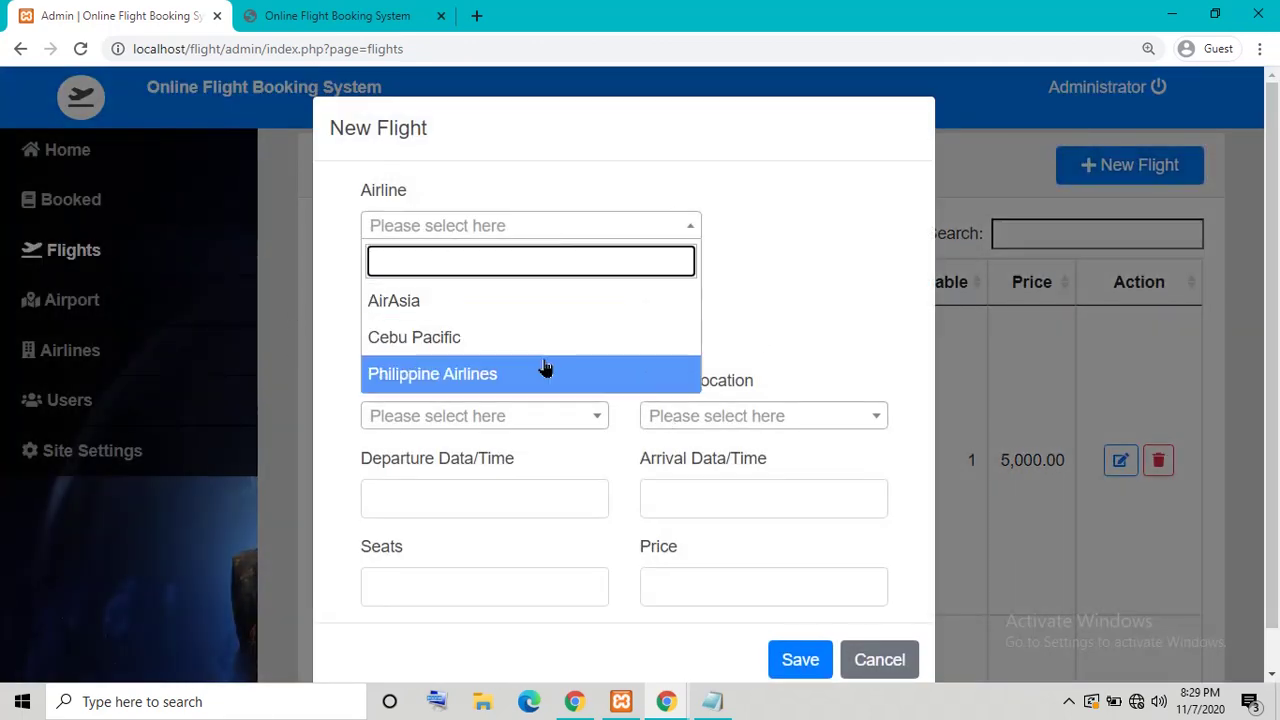
click(448, 311)
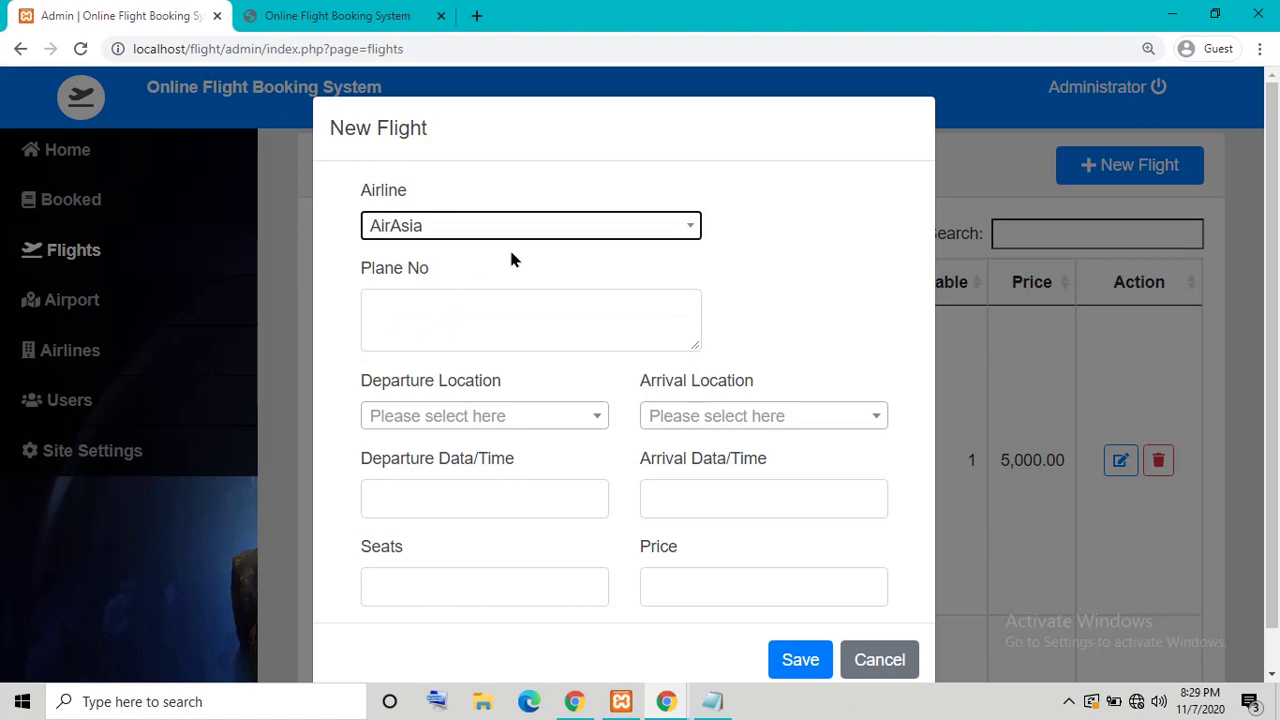
click(511, 232)
click(417, 371)
click(474, 333)
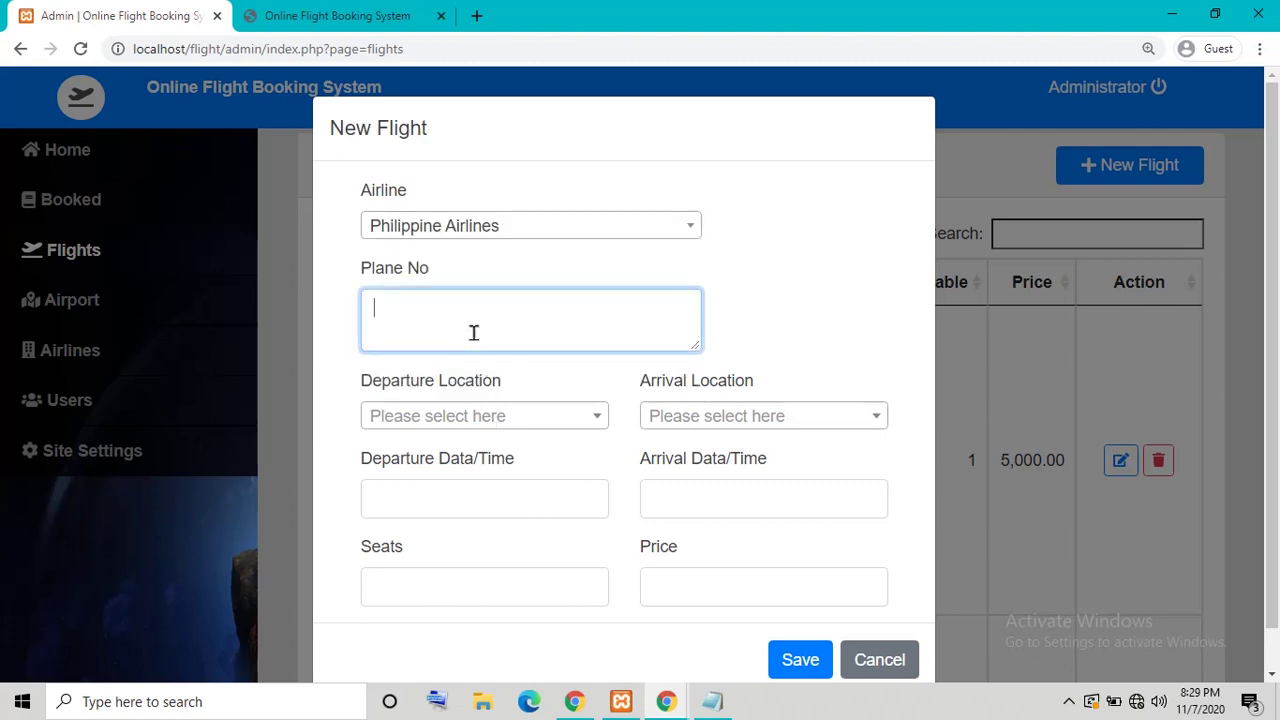
text(12345)
Step: Route the flight from Metro Manila NAIA to Cebu Mactan-Cebu Airport
click(565, 428)
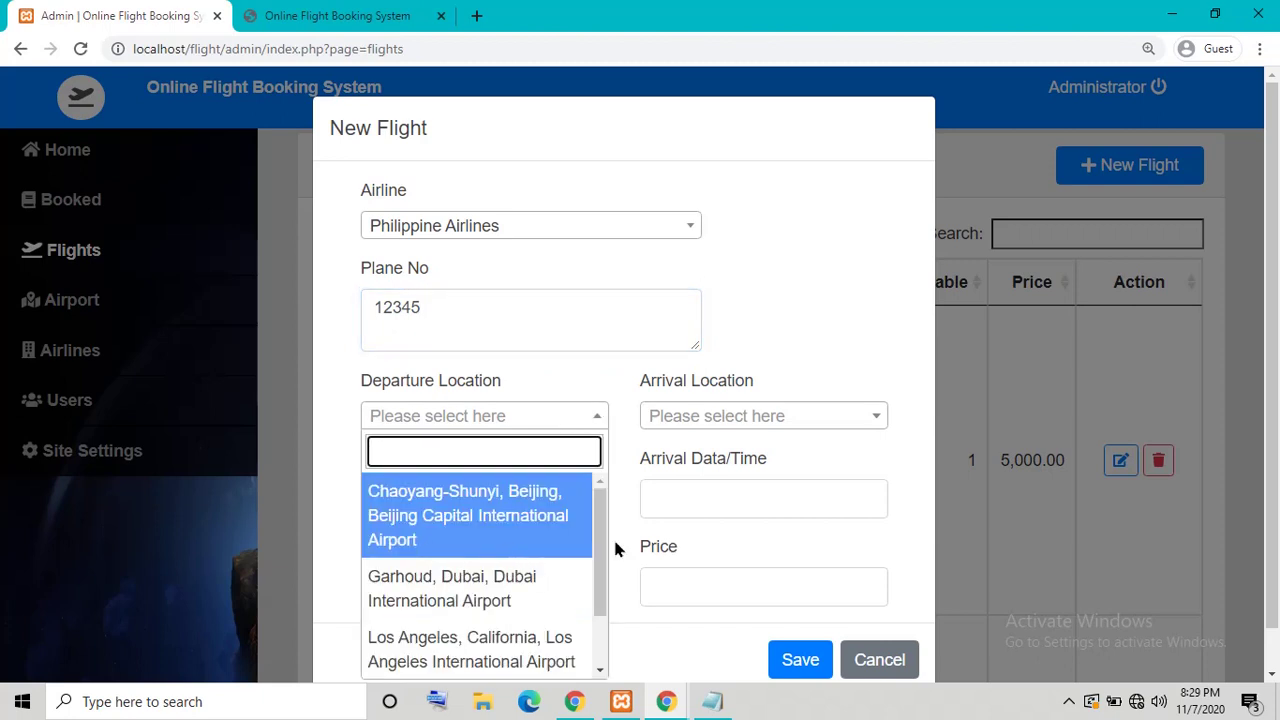
drag(601, 550, 603, 708)
click(528, 662)
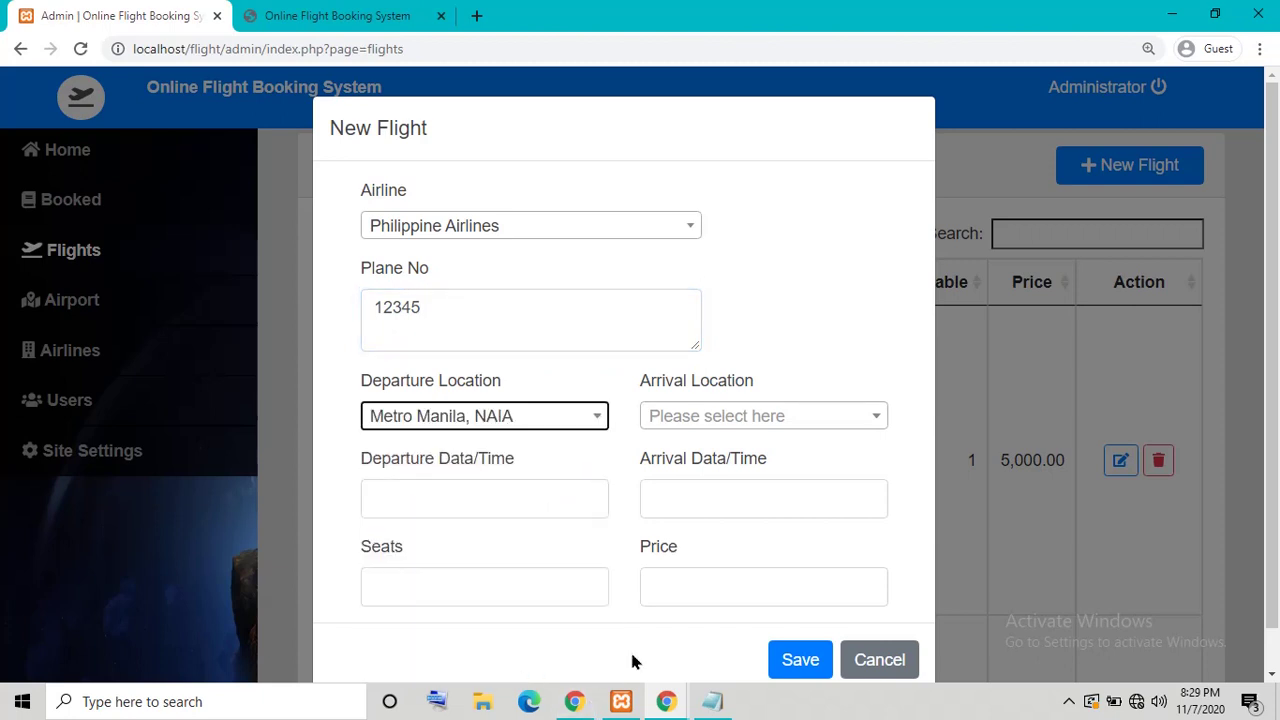
click(725, 418)
scroll(740, 590, down, 2)
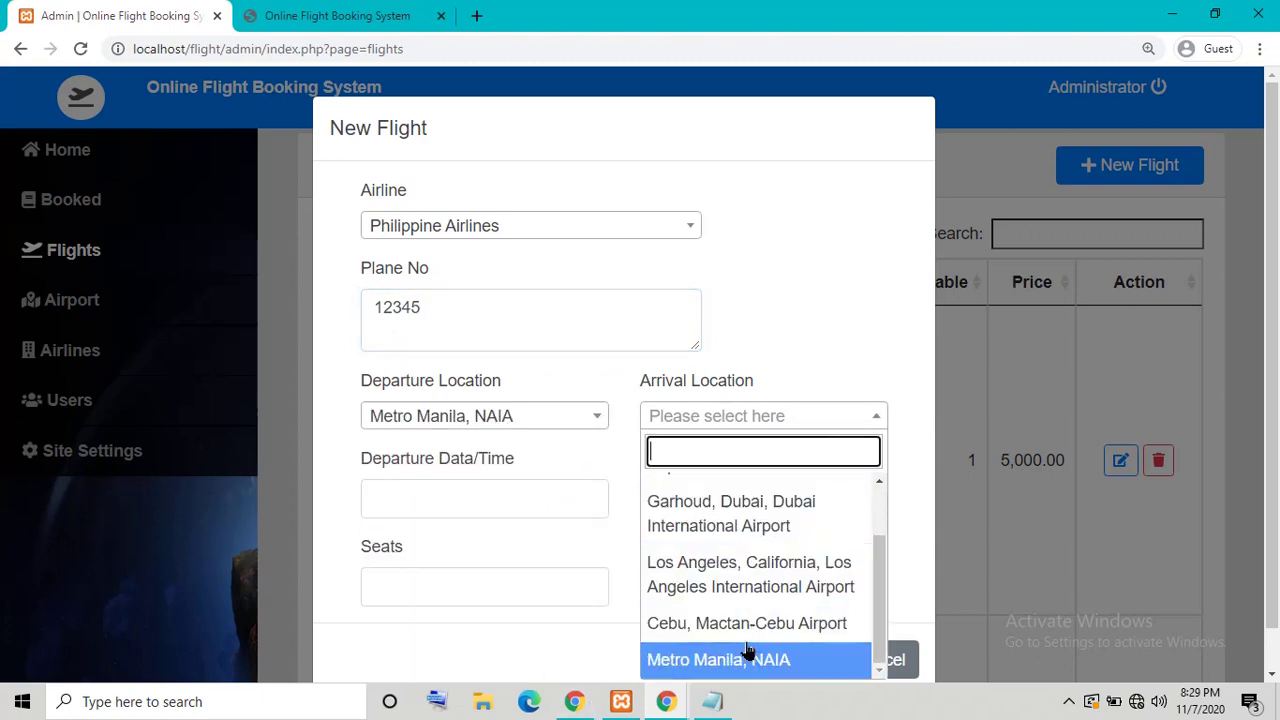
click(752, 628)
Step: Set departure to November 8 at 20:00 and arrival to November 11 at 22:00
click(500, 497)
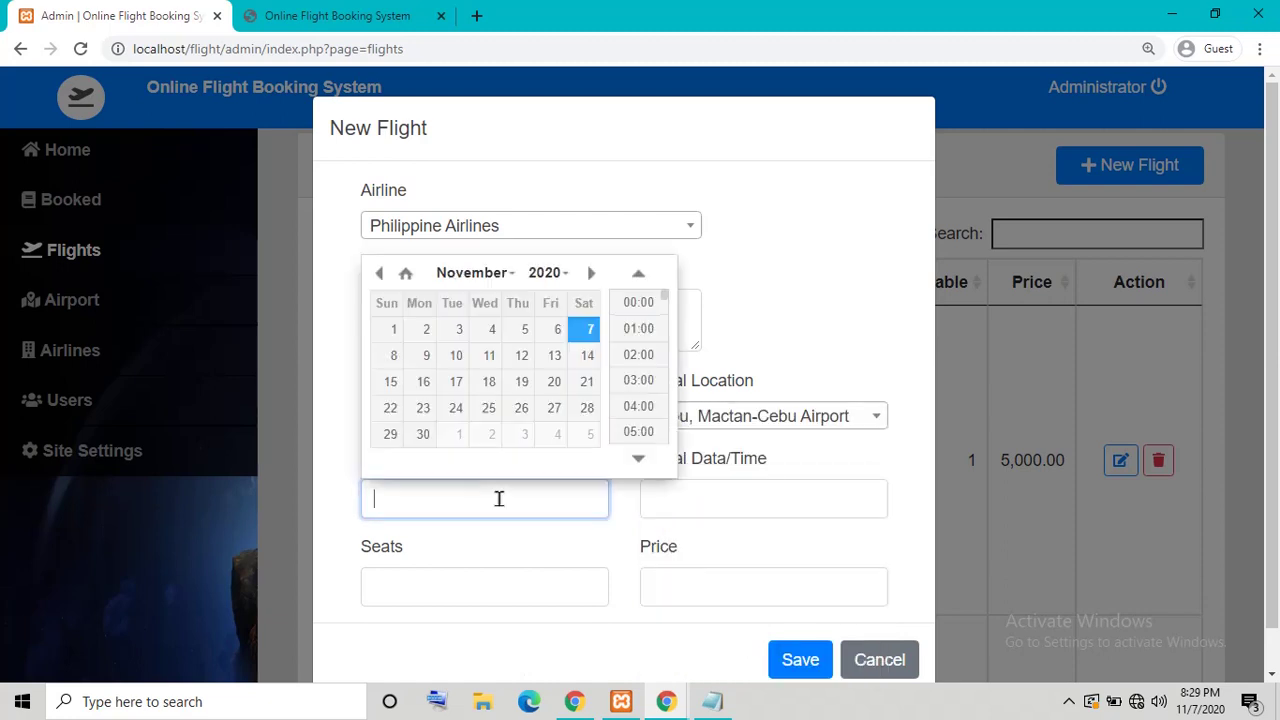
click(393, 362)
click(636, 356)
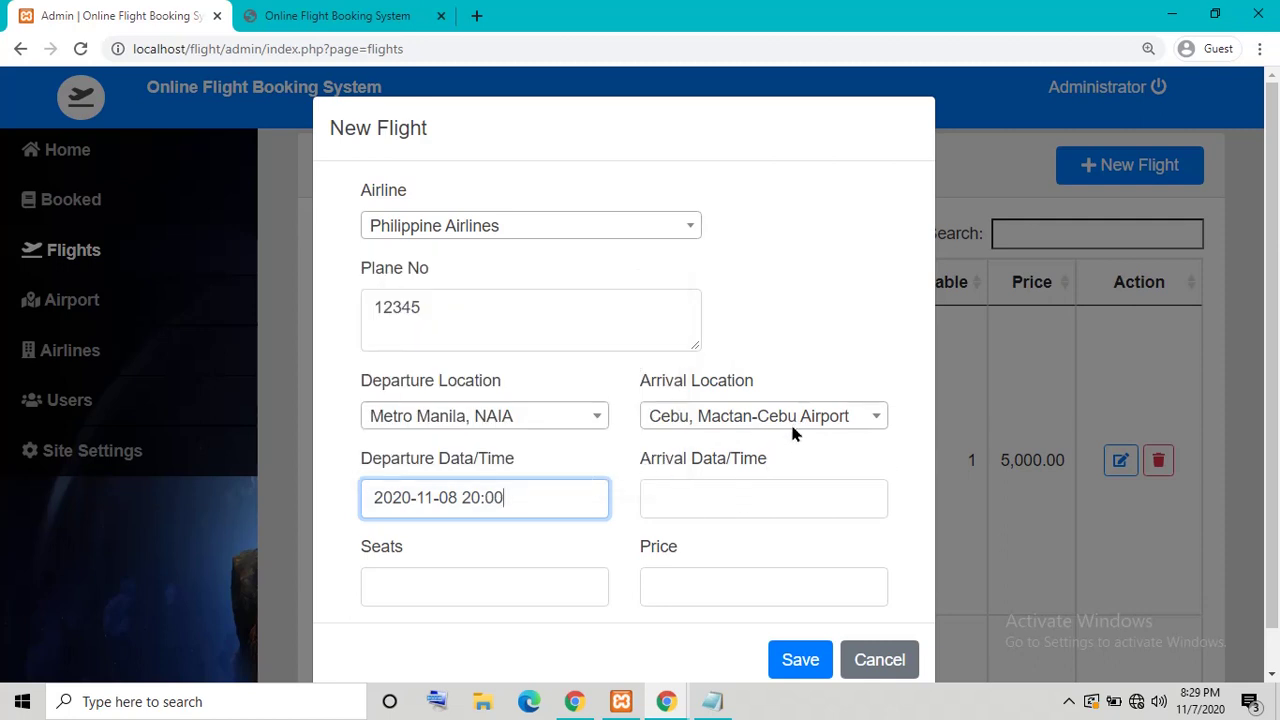
click(872, 433)
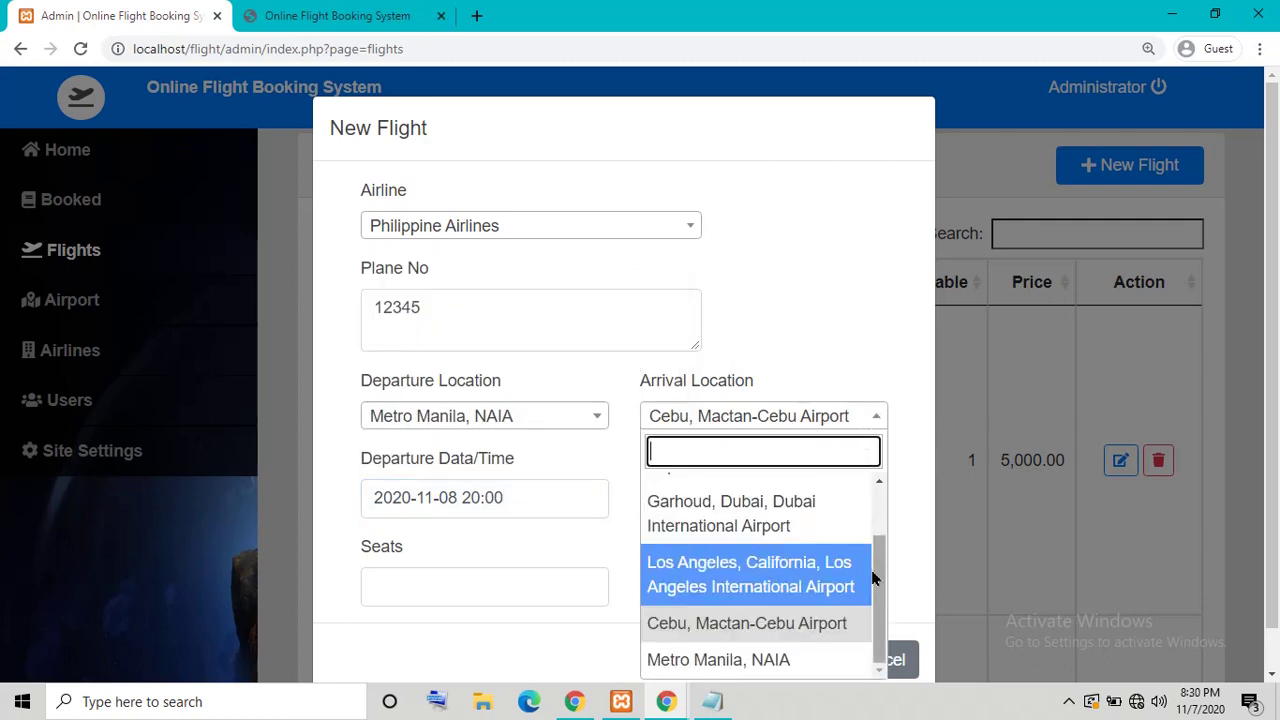
click(892, 612)
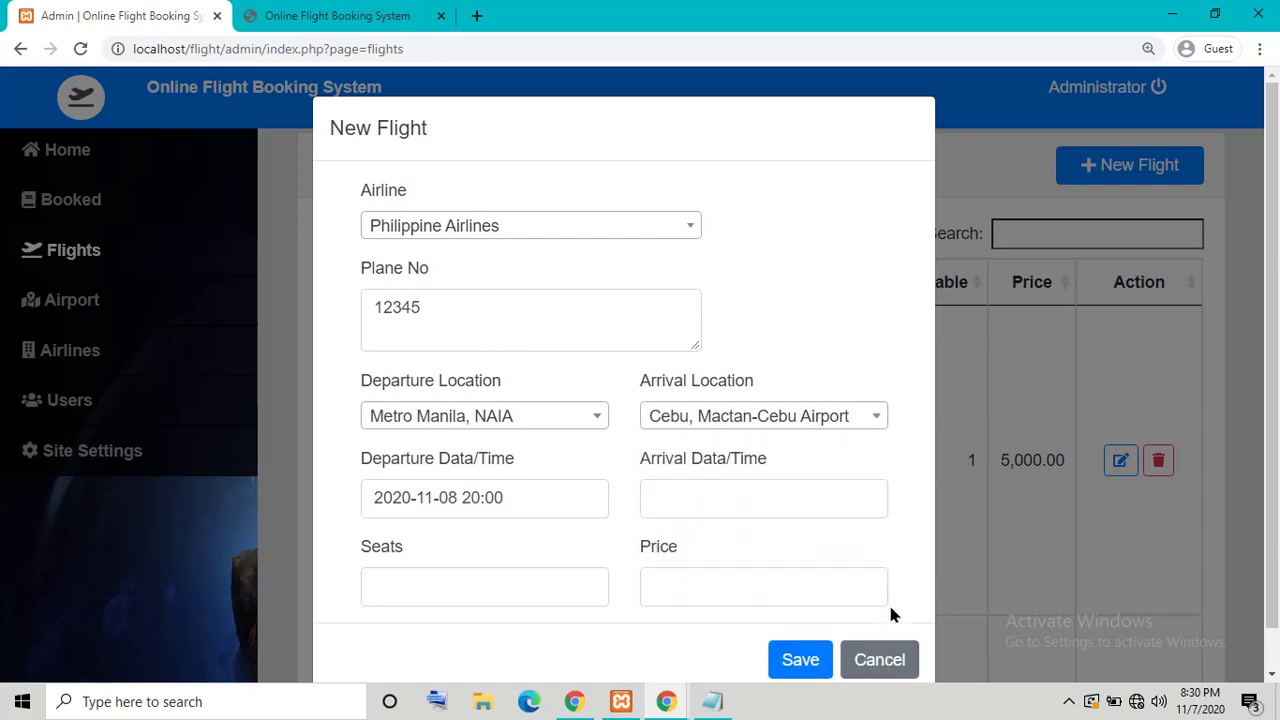
click(832, 497)
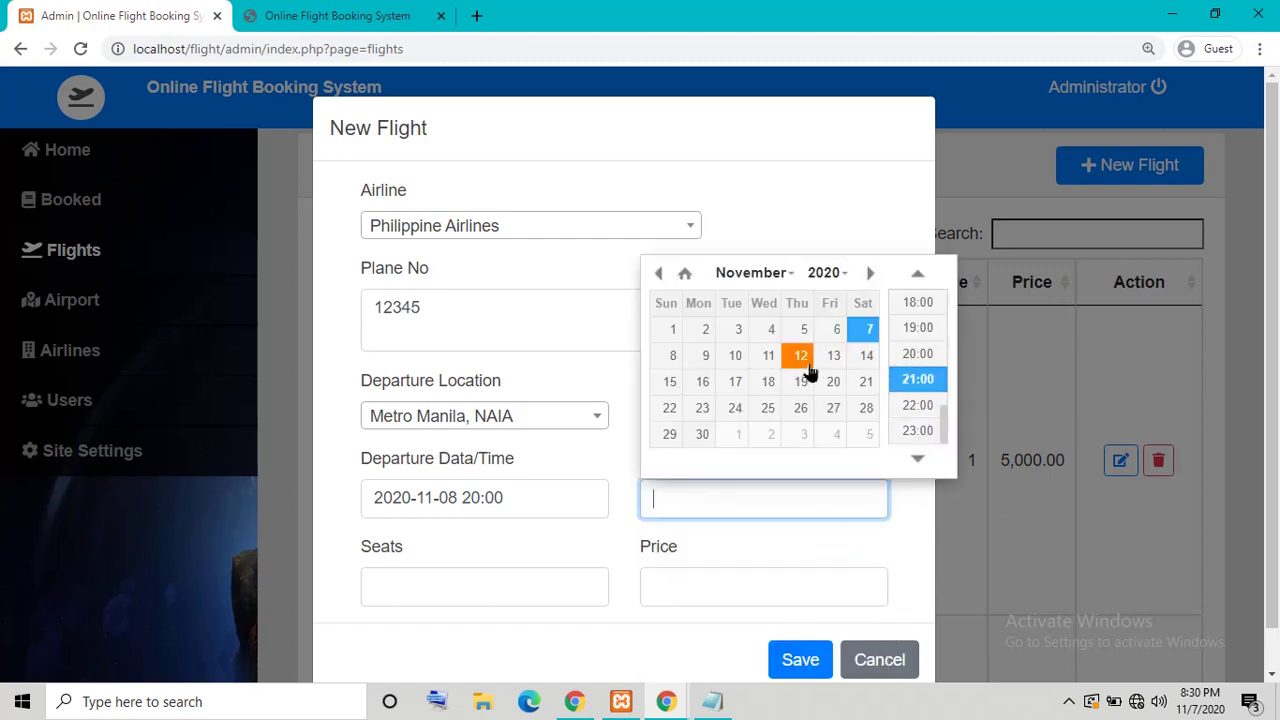
click(770, 360)
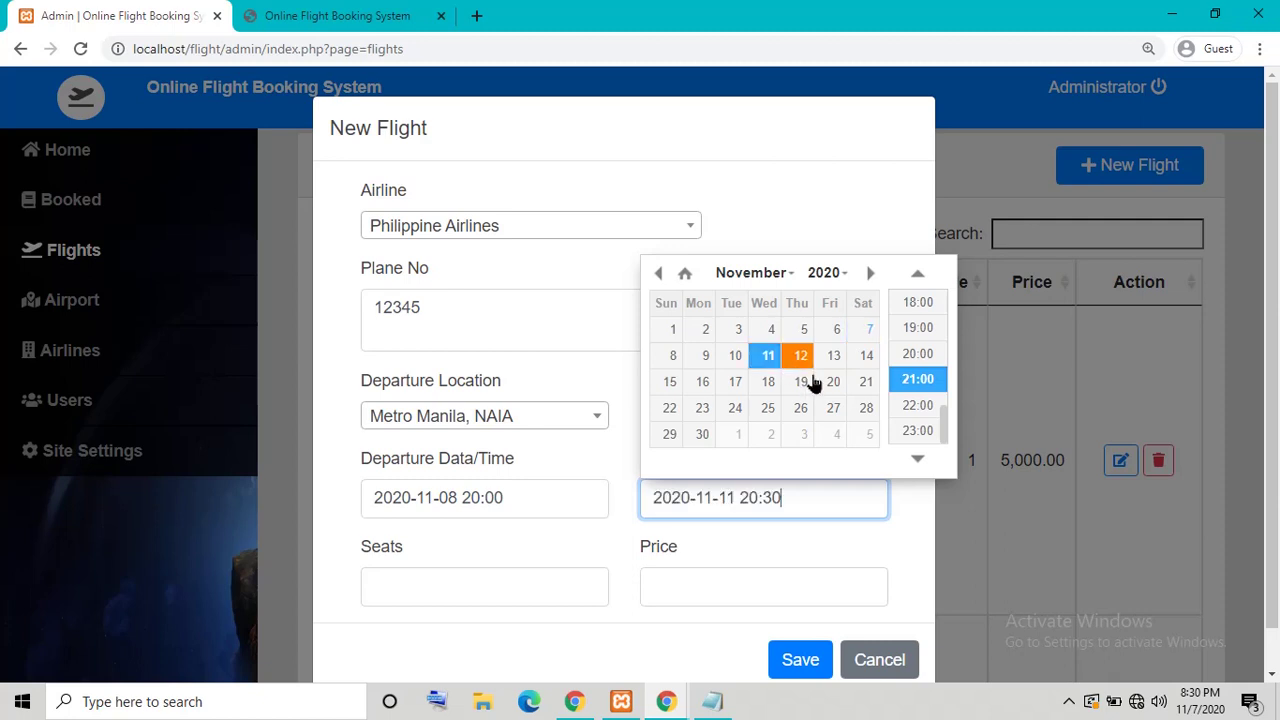
click(912, 405)
Step: Enter 3 seats at a price of 15000 and save the flight
scroll(815, 566, down, 1)
click(570, 541)
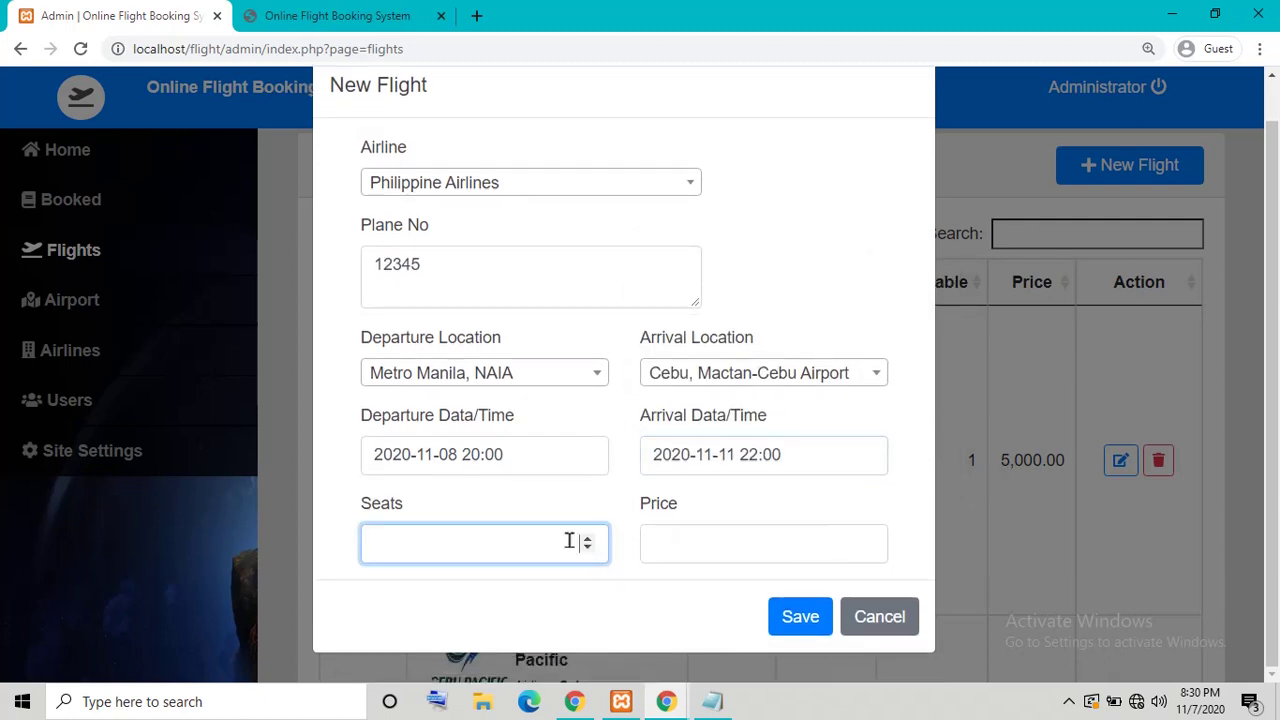
text(3)
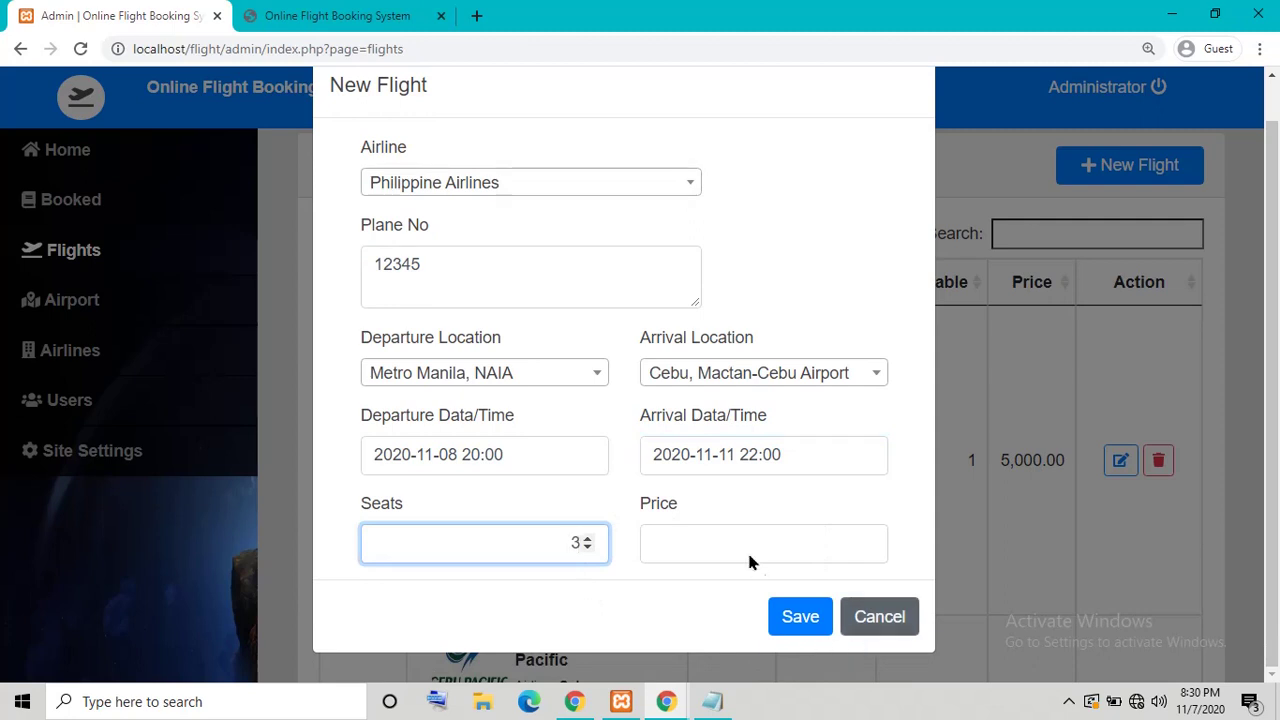
click(740, 541)
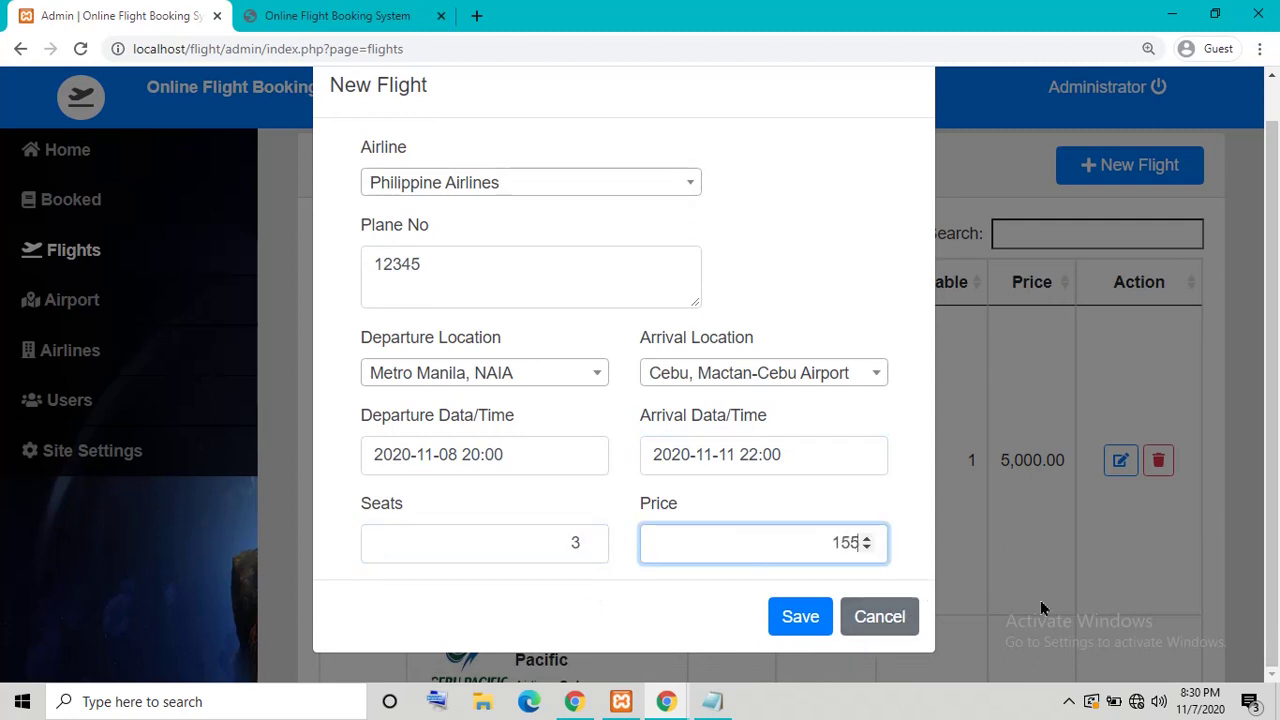
text(15000)
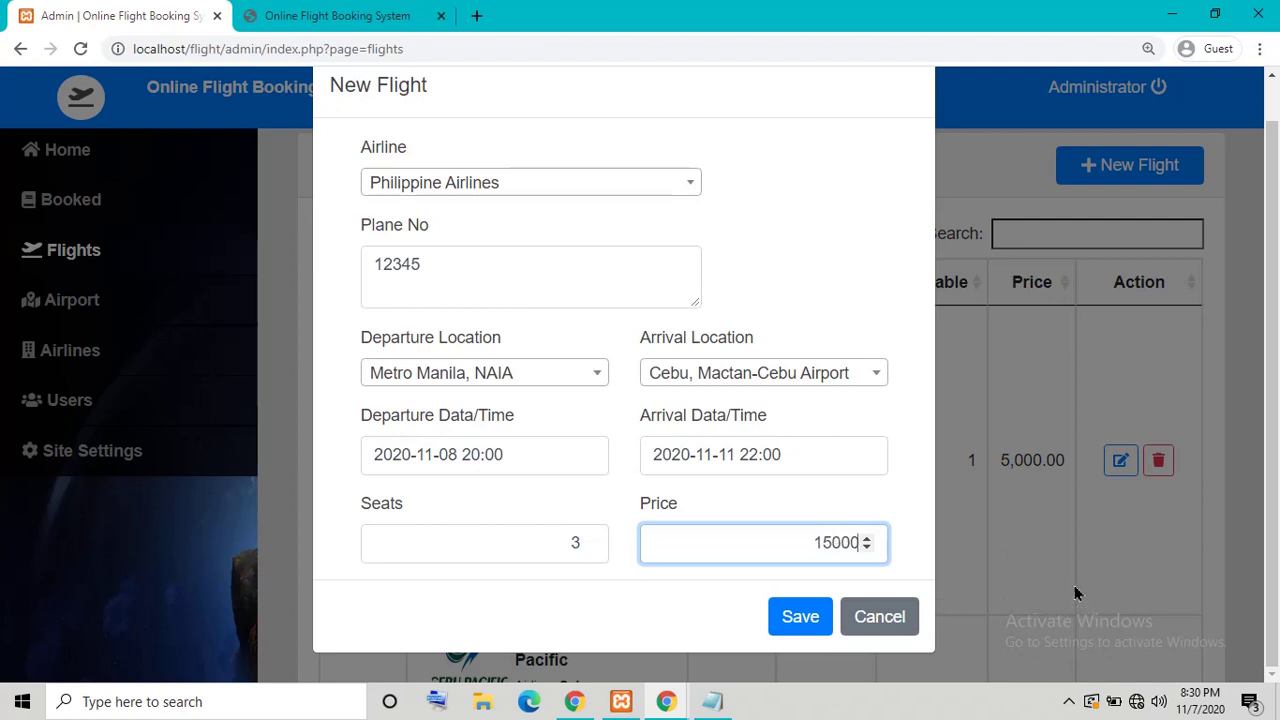
click(806, 617)
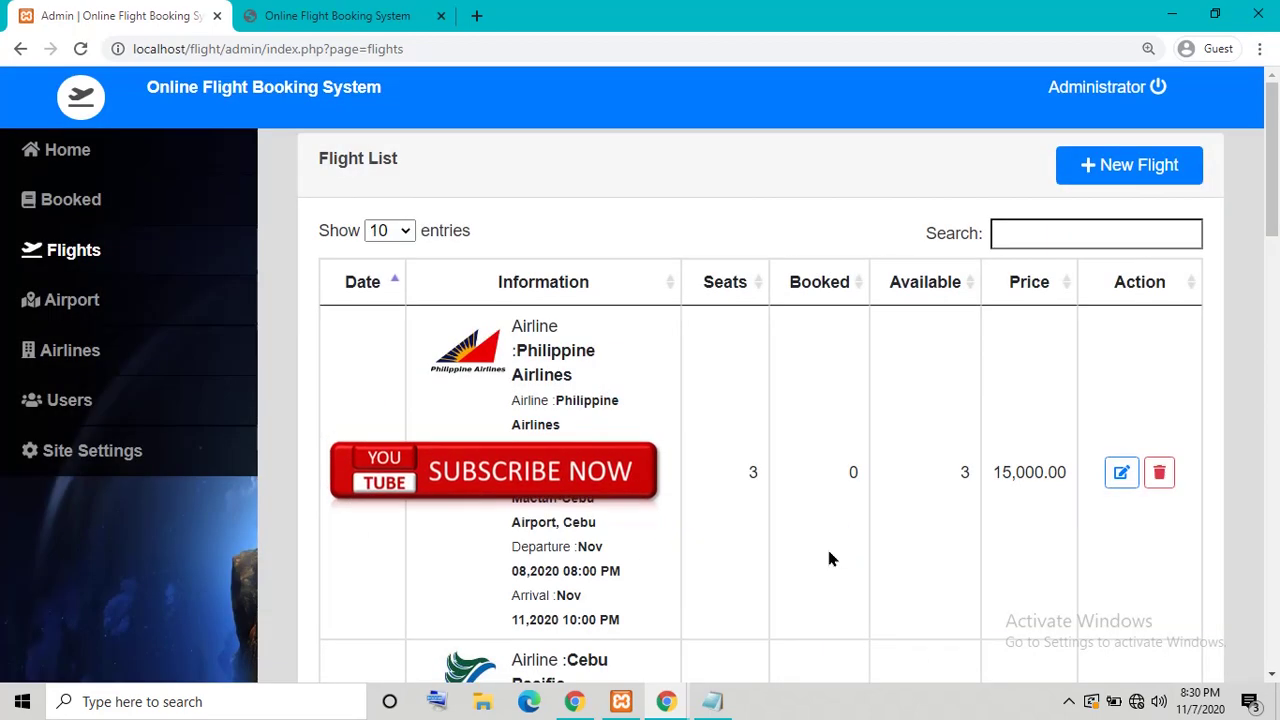
scroll(829, 557, down, 10)
scroll(771, 491, up, 10)
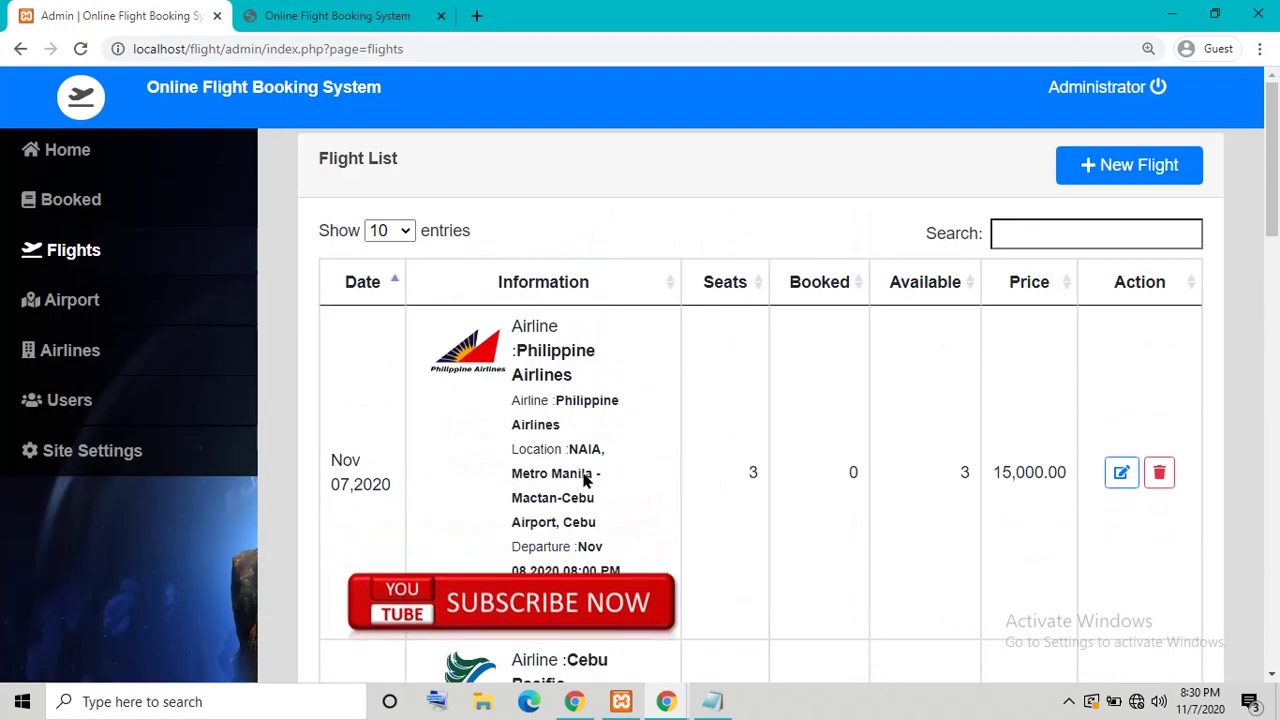
drag(512, 595, 582, 596)
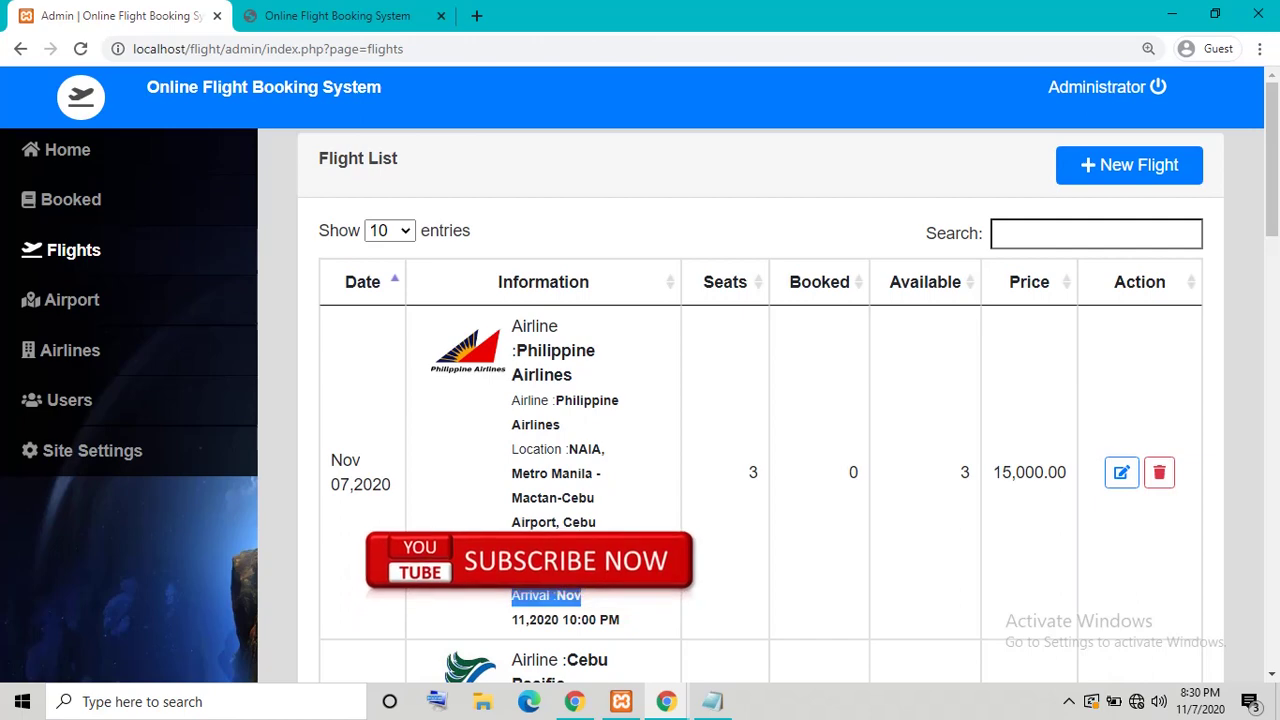
drag(347, 486, 475, 491)
scroll(575, 527, down, 10)
scroll(575, 527, up, 7)
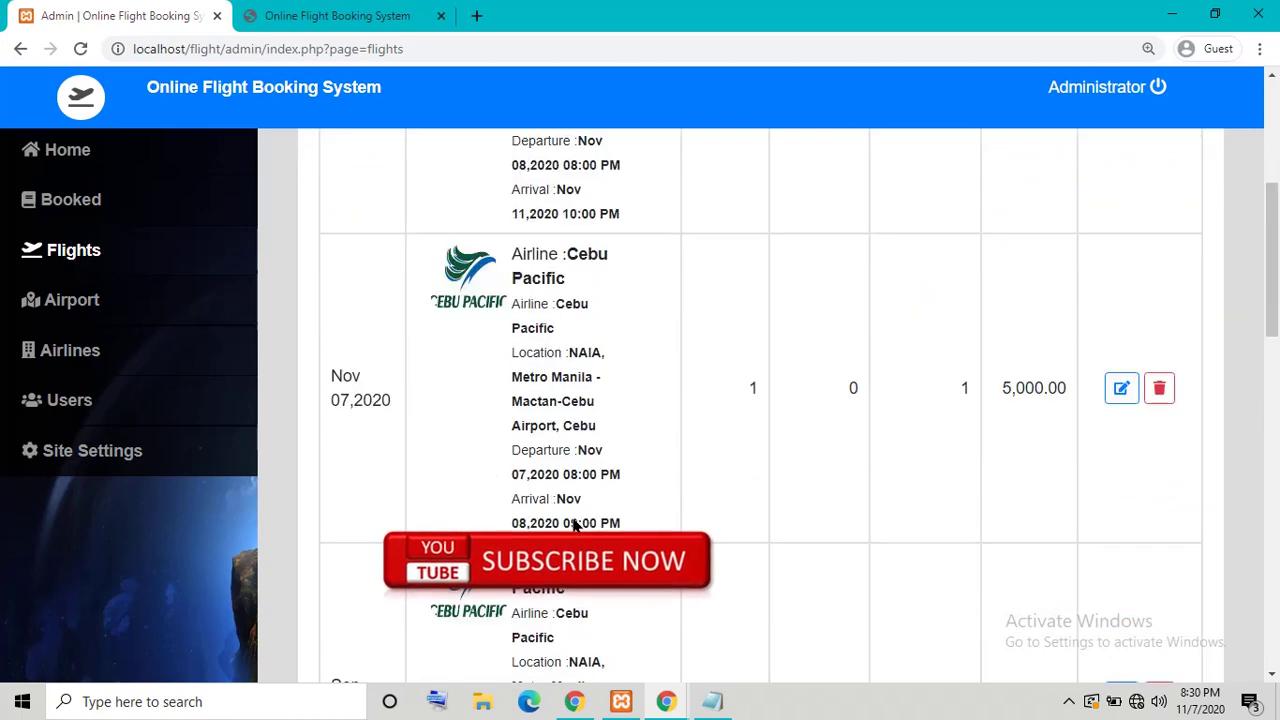
scroll(575, 527, up, 4)
click(601, 466)
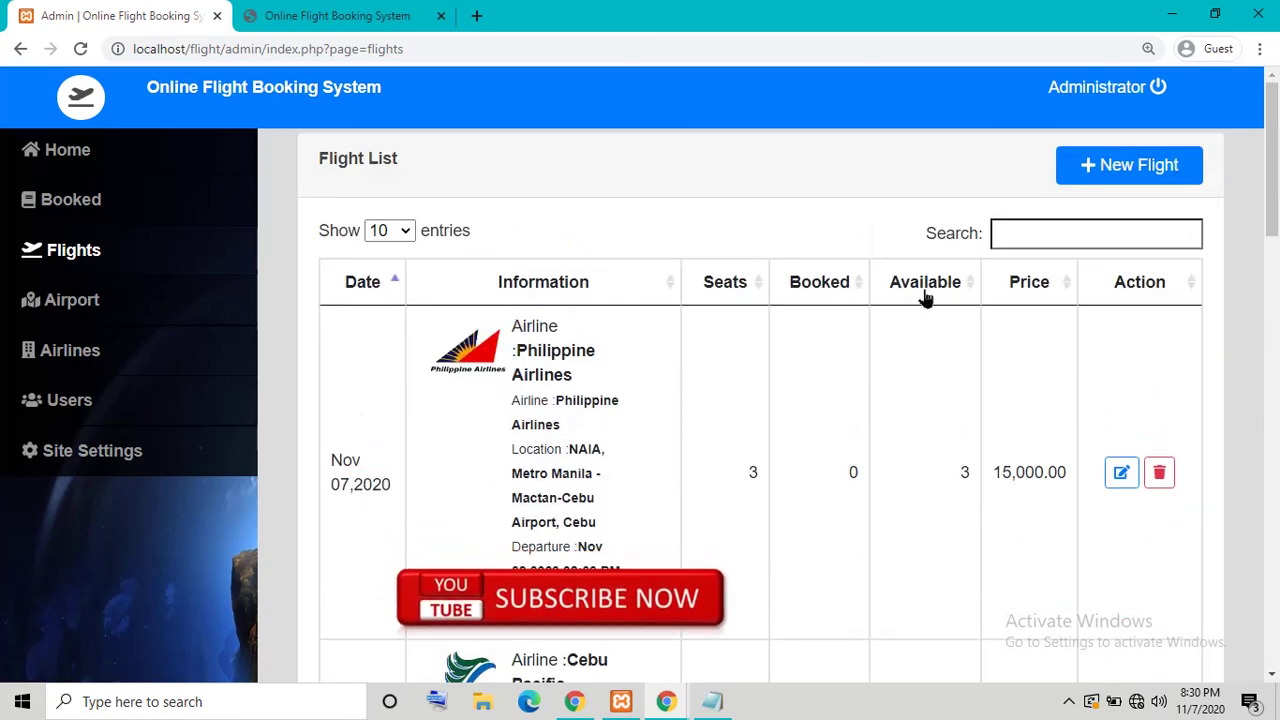
click(1104, 238)
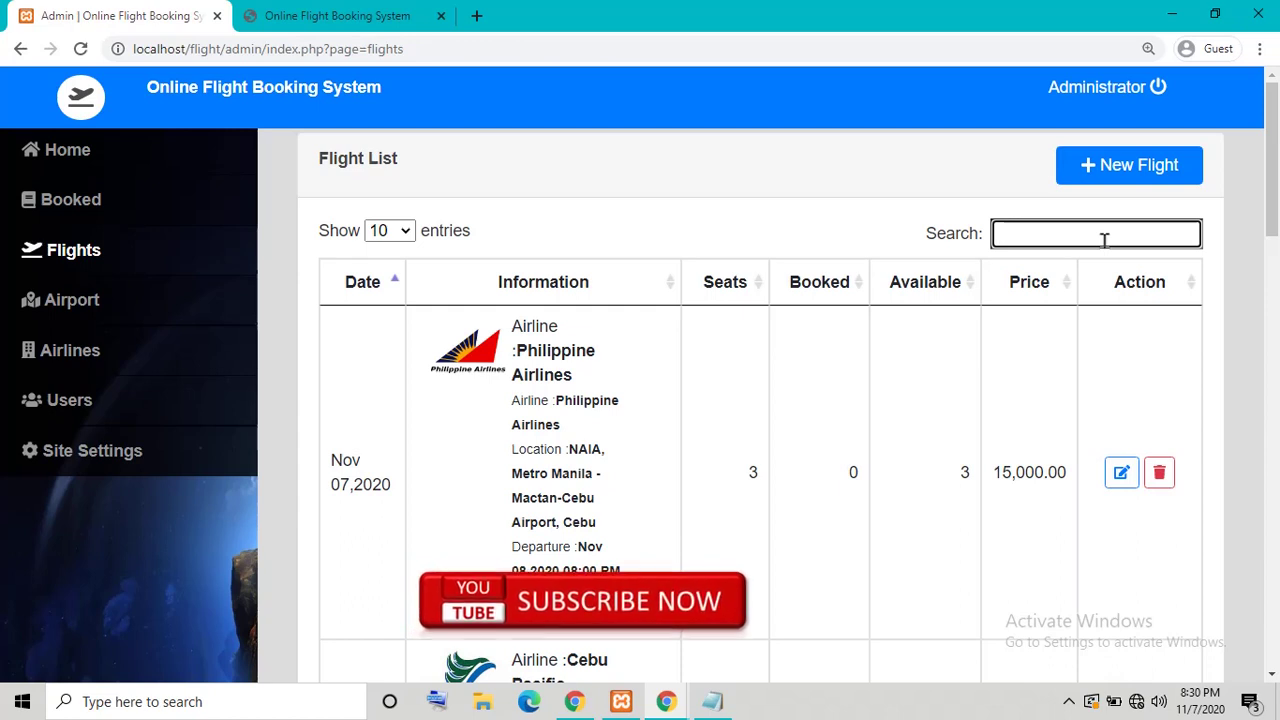
text(phi)
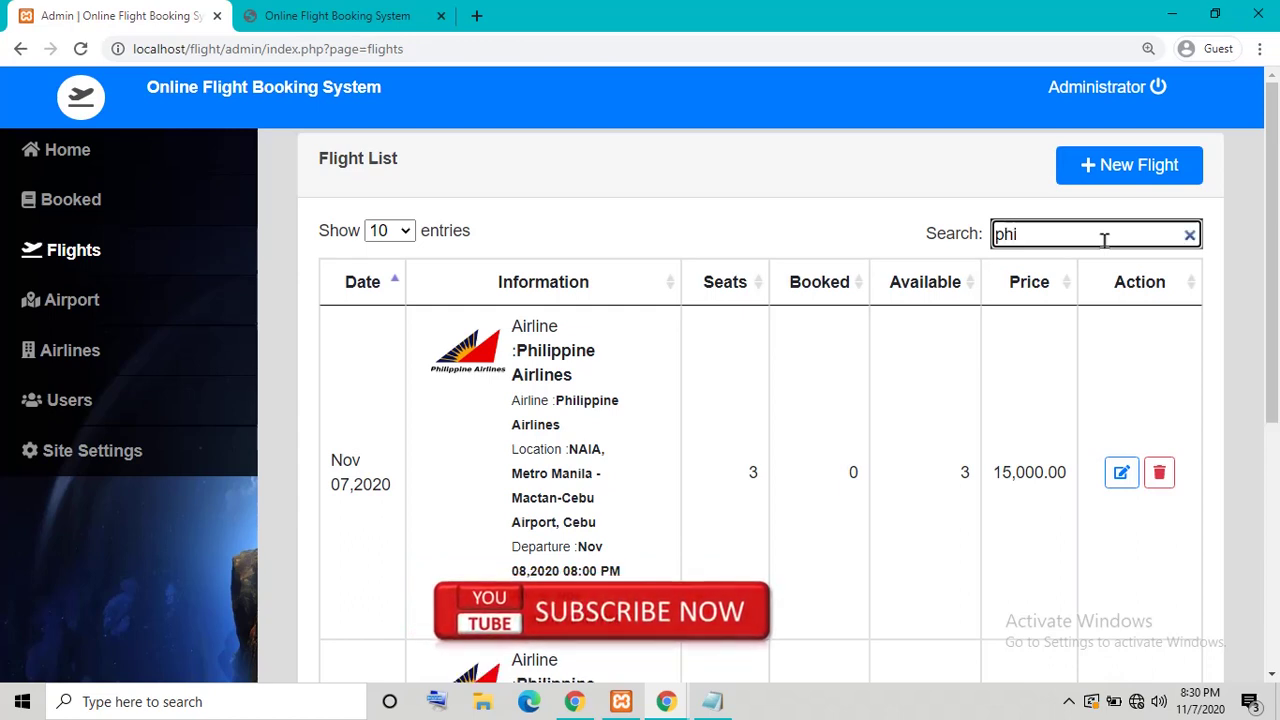
scroll(937, 403, down, 5)
scroll(620, 403, up, 5)
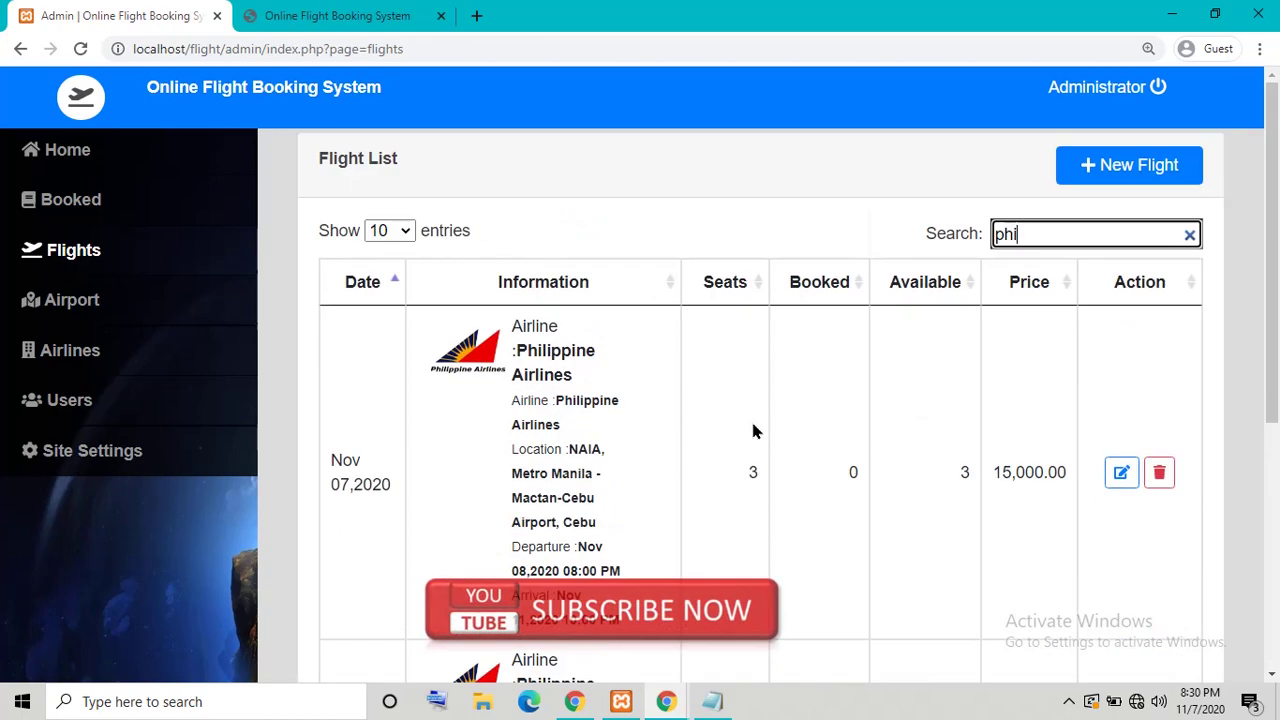
scroll(634, 449, down, 3)
scroll(634, 449, up, 3)
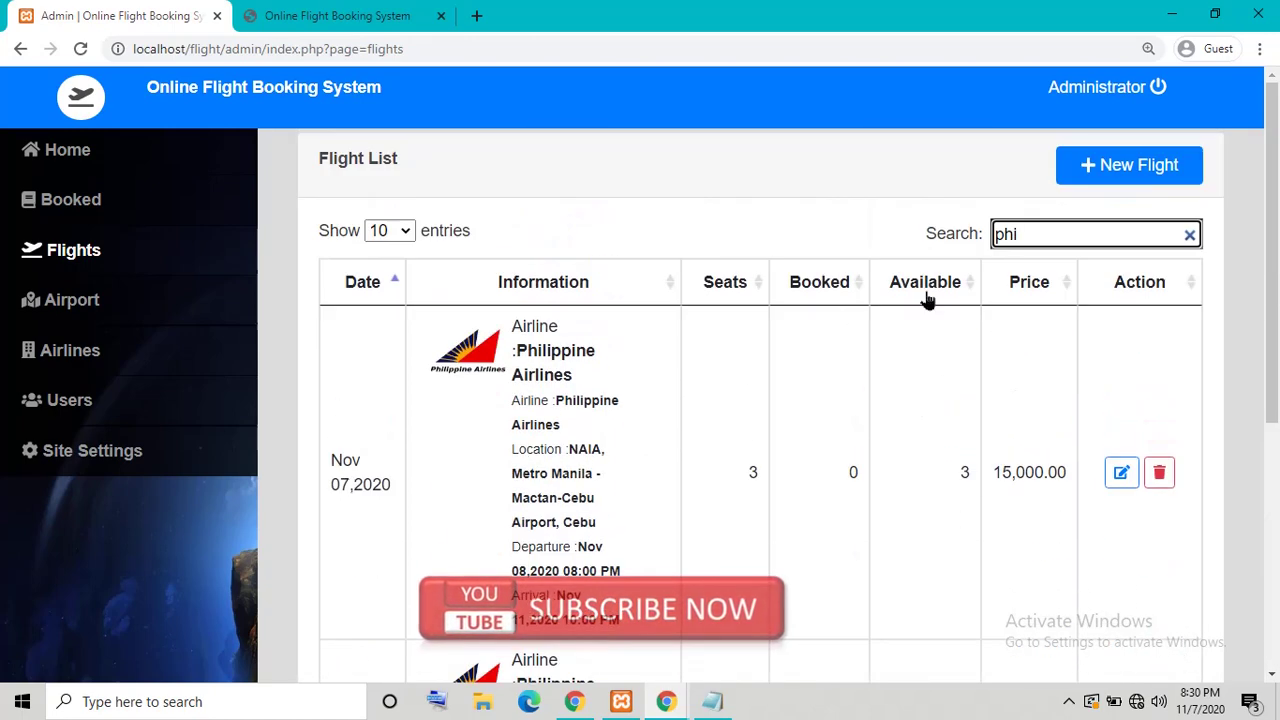
click(1189, 234)
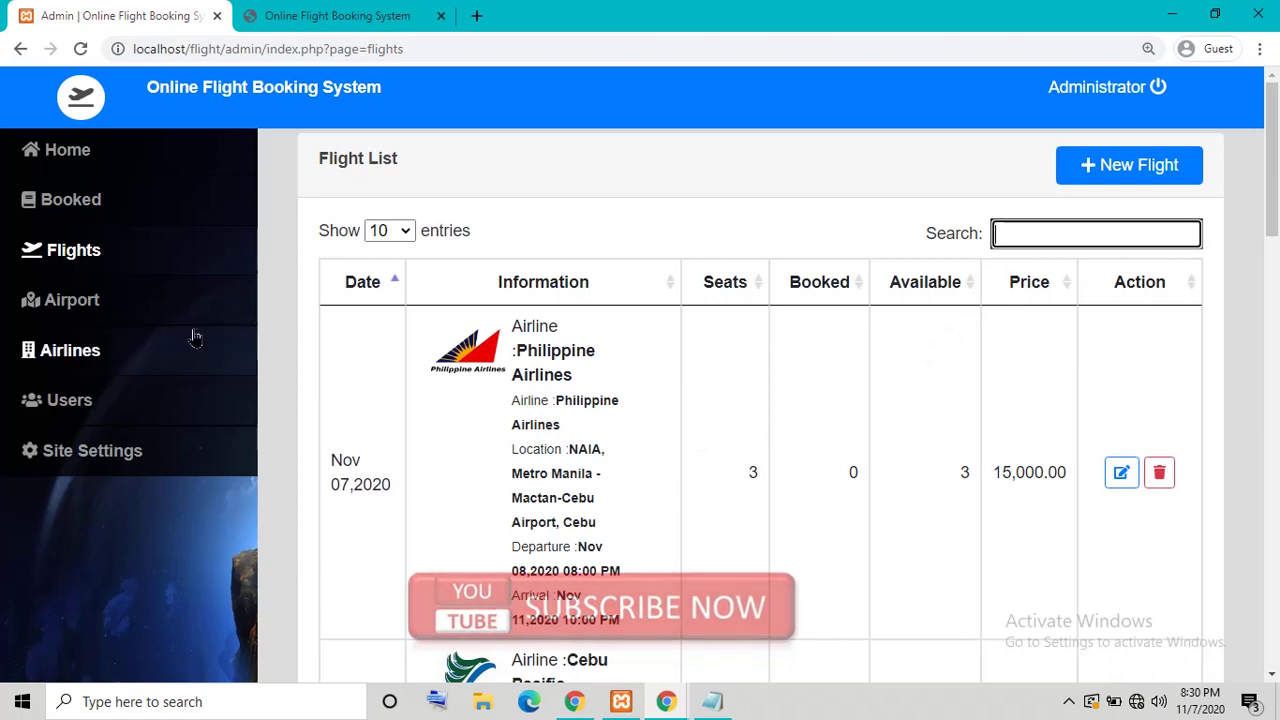
Step: Add an airport named 'test' with location 'test' on the Airports page and save it
click(40, 311)
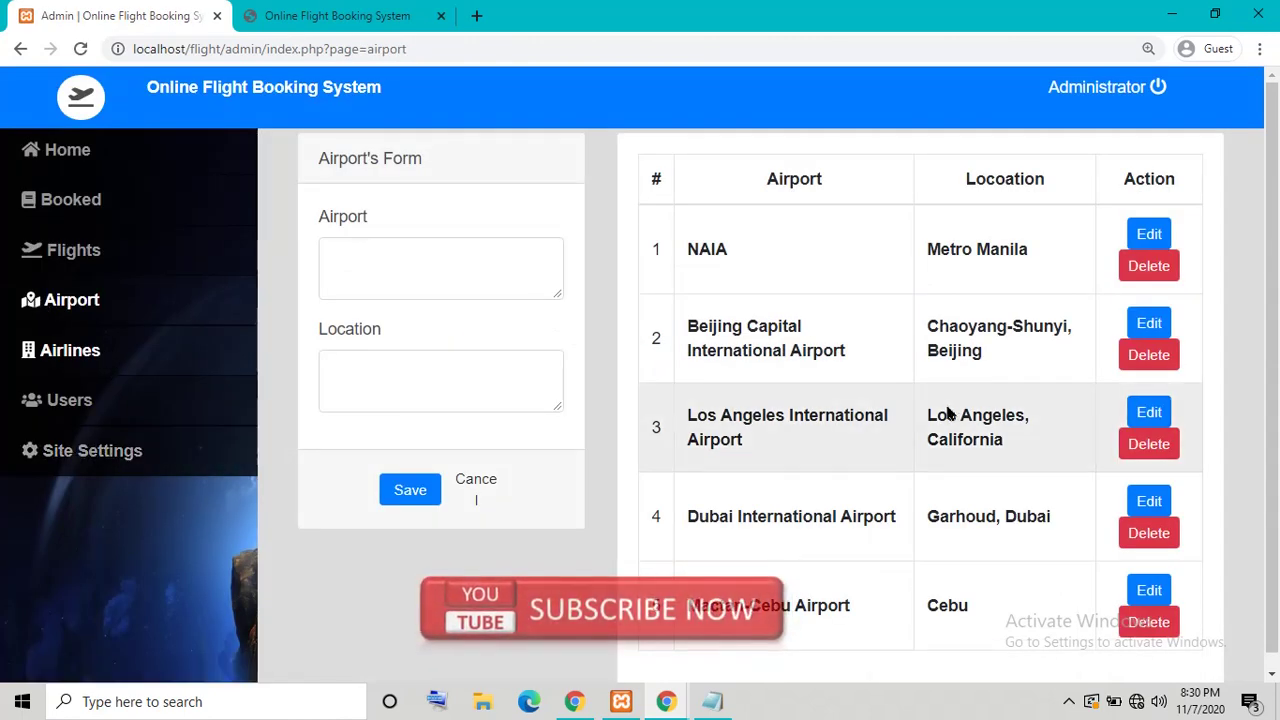
click(471, 251)
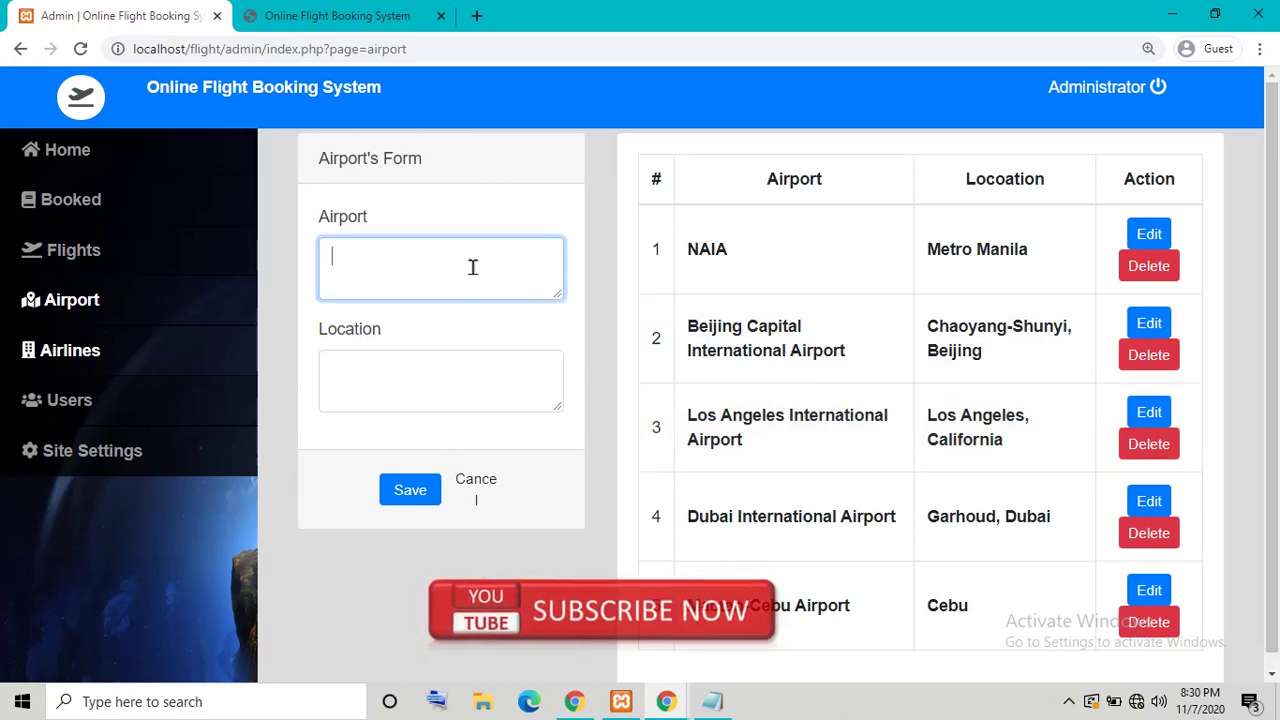
text(test)
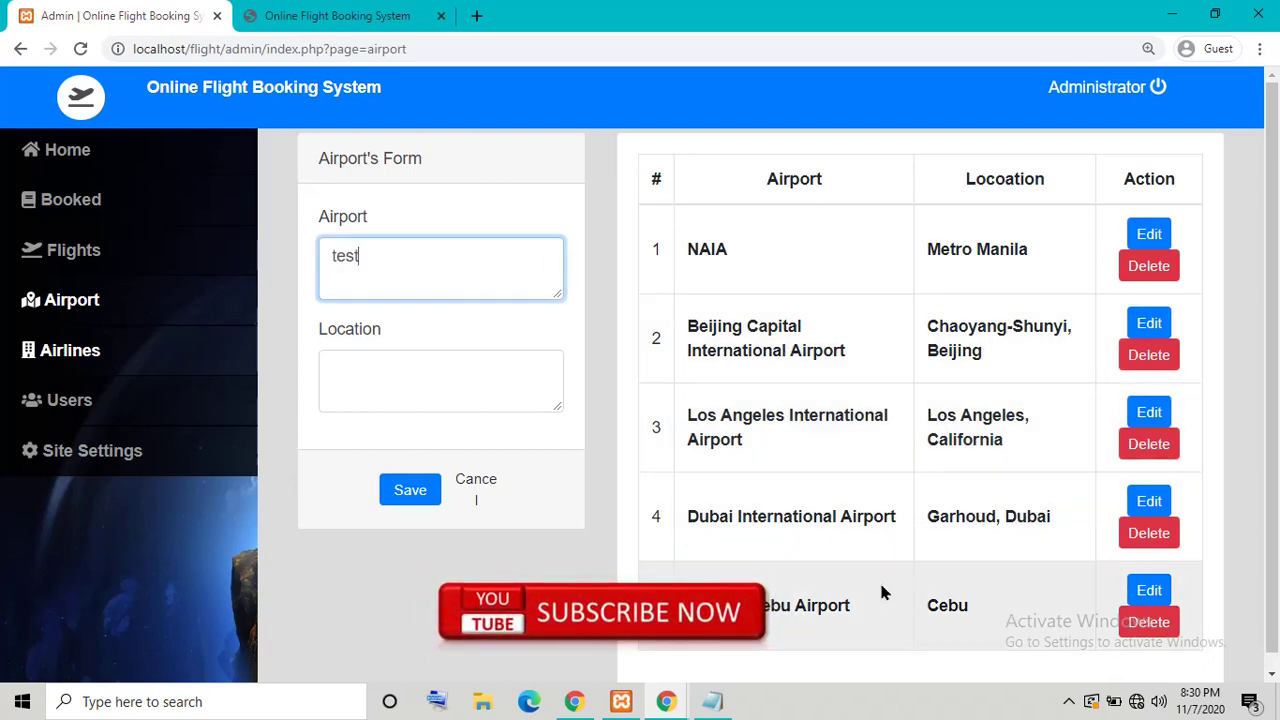
key(Tab)
text(test)
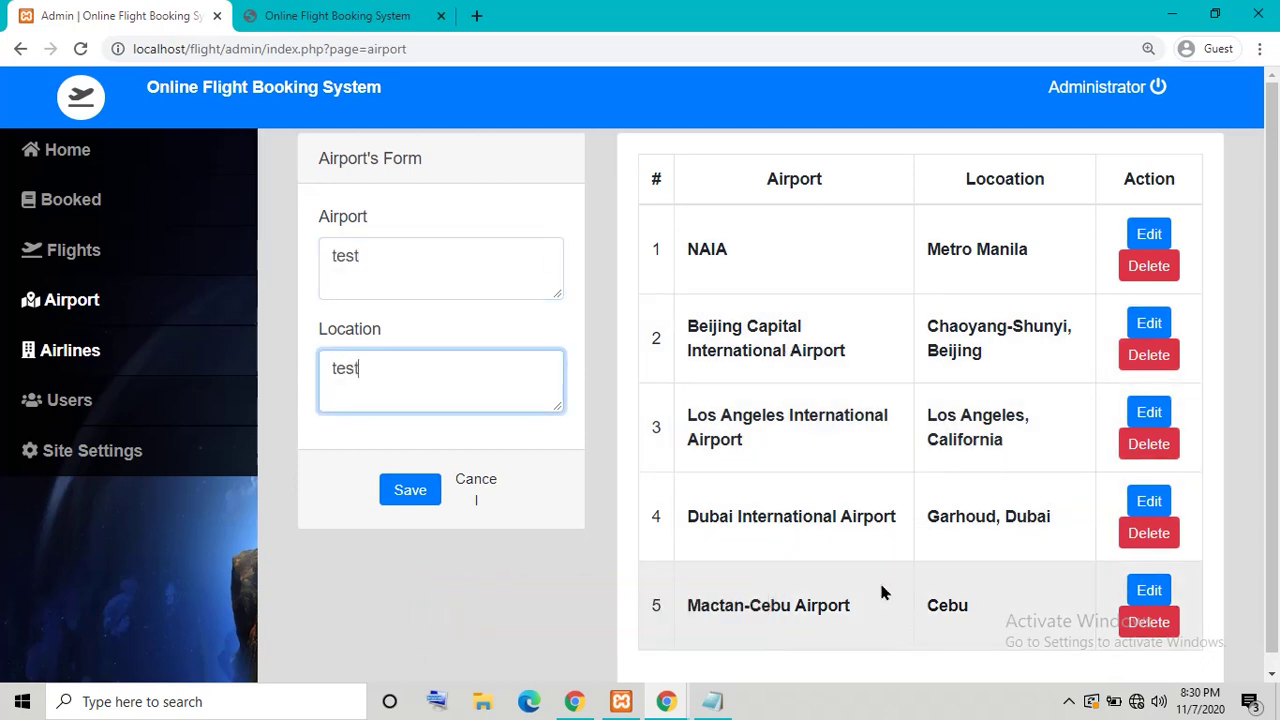
click(410, 489)
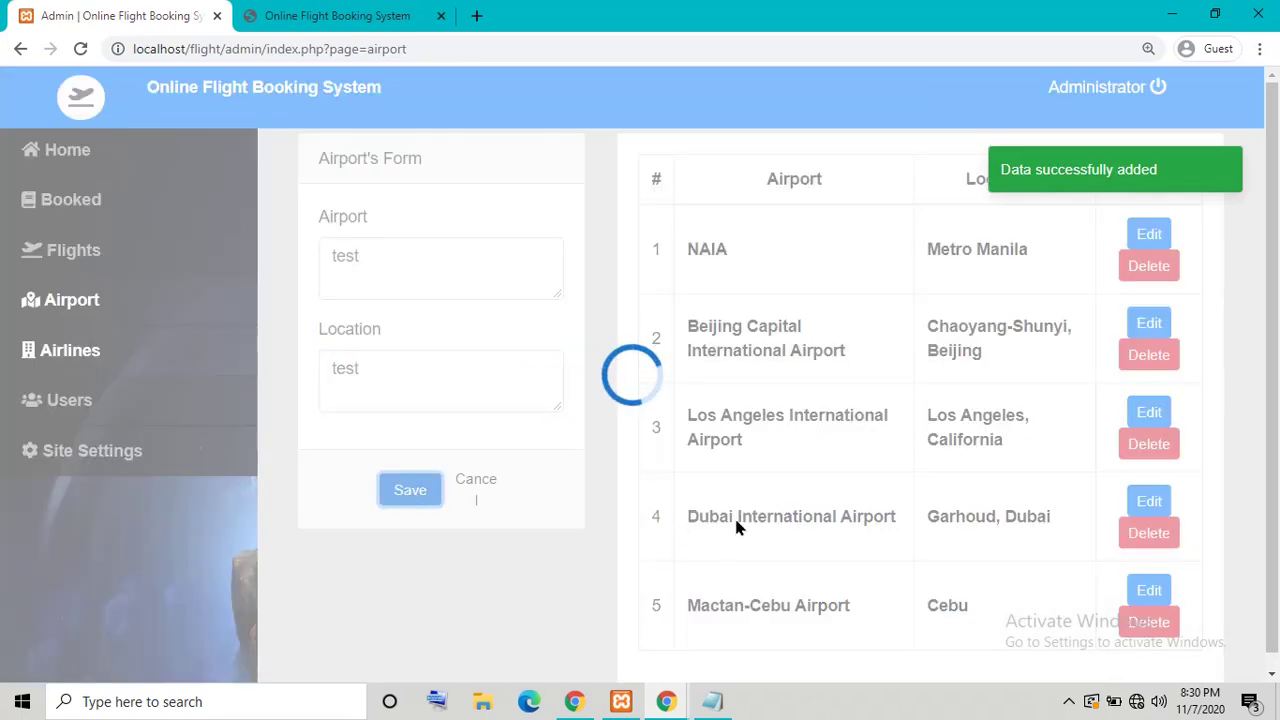
scroll(780, 560, down, 1)
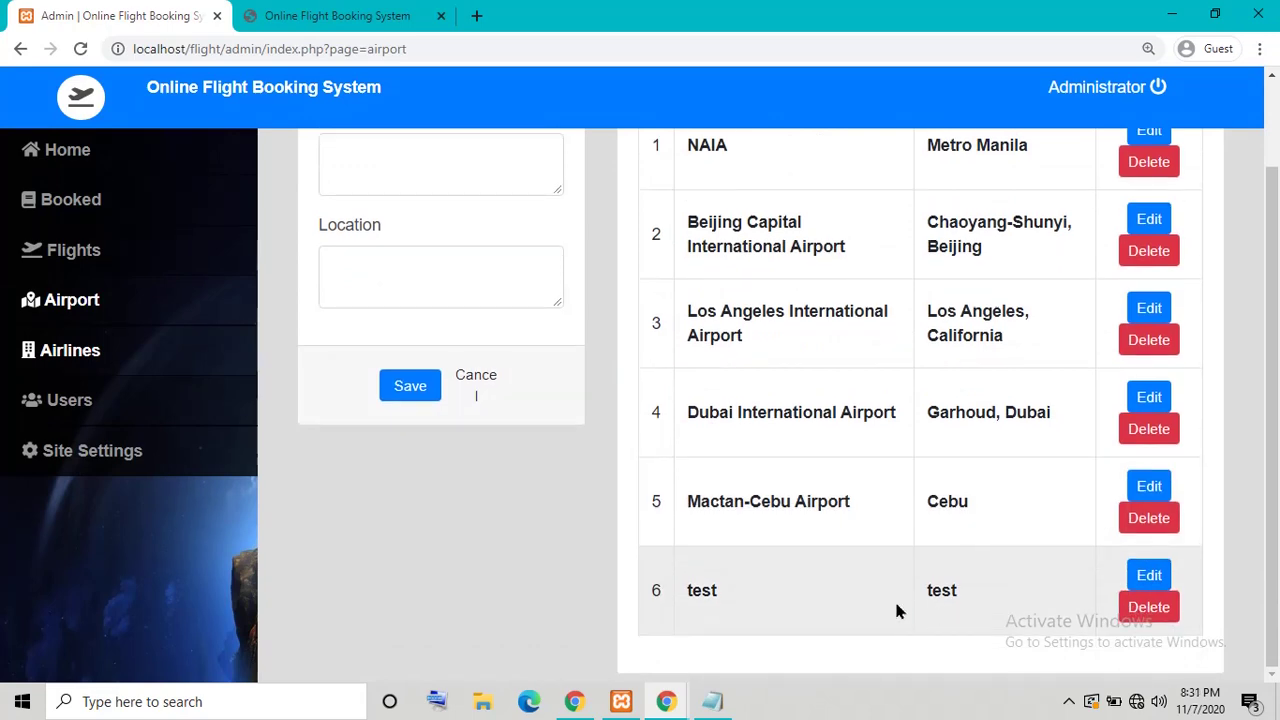
click(104, 256)
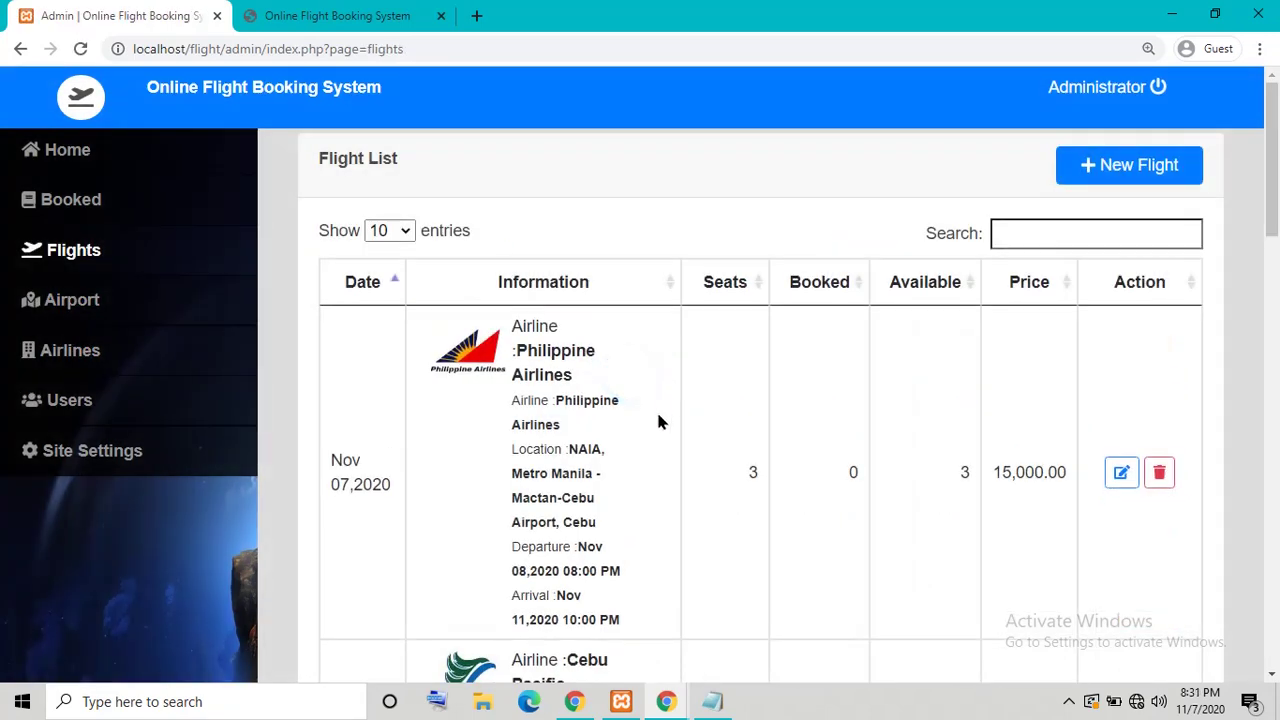
click(1120, 167)
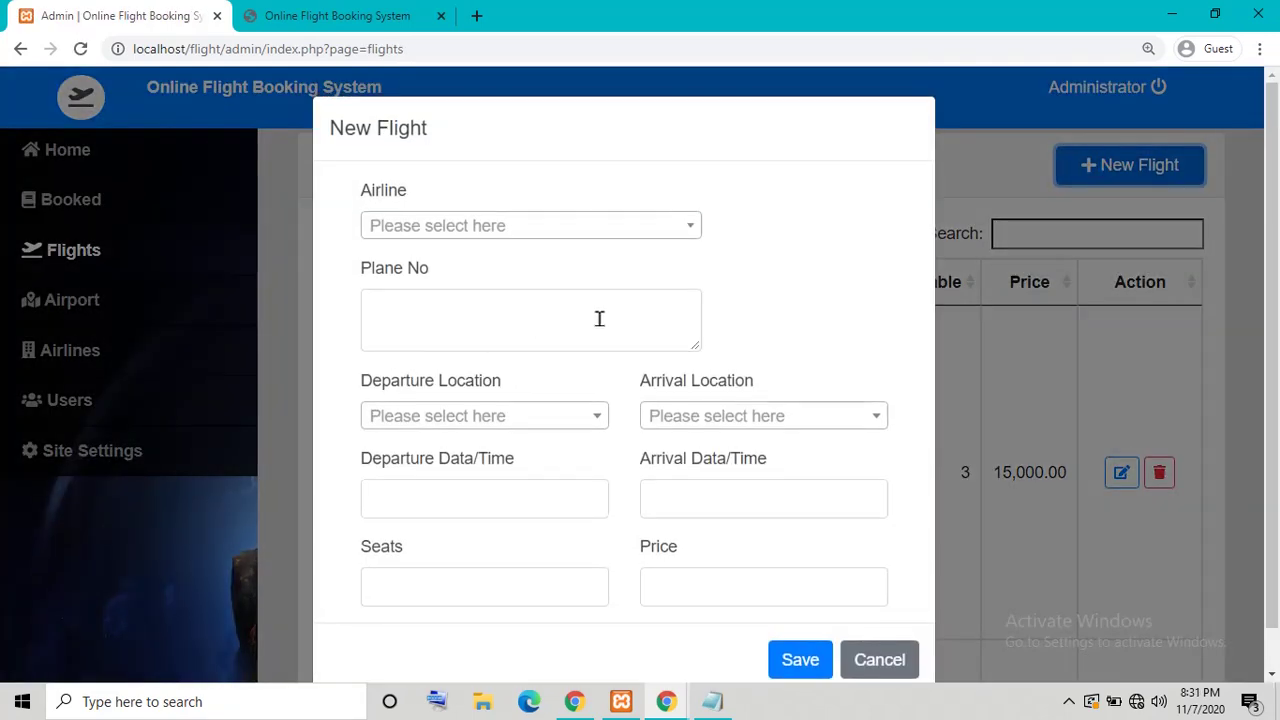
click(614, 228)
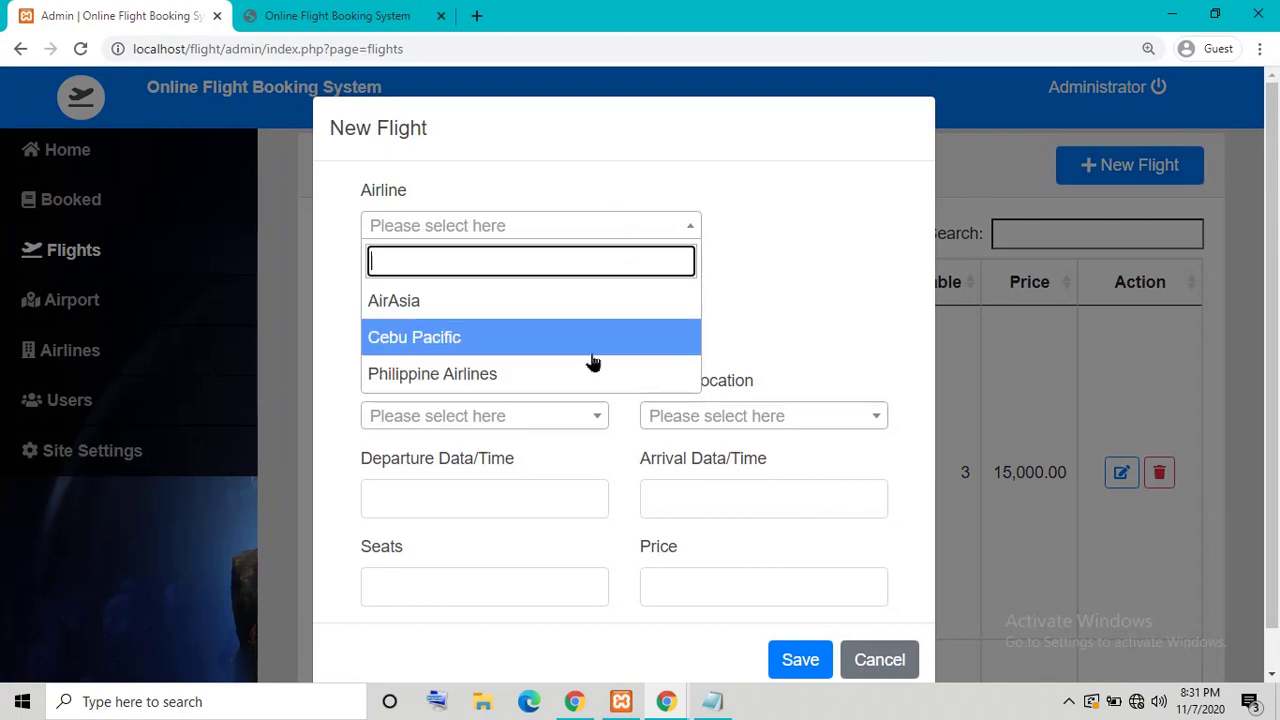
click(688, 232)
click(688, 234)
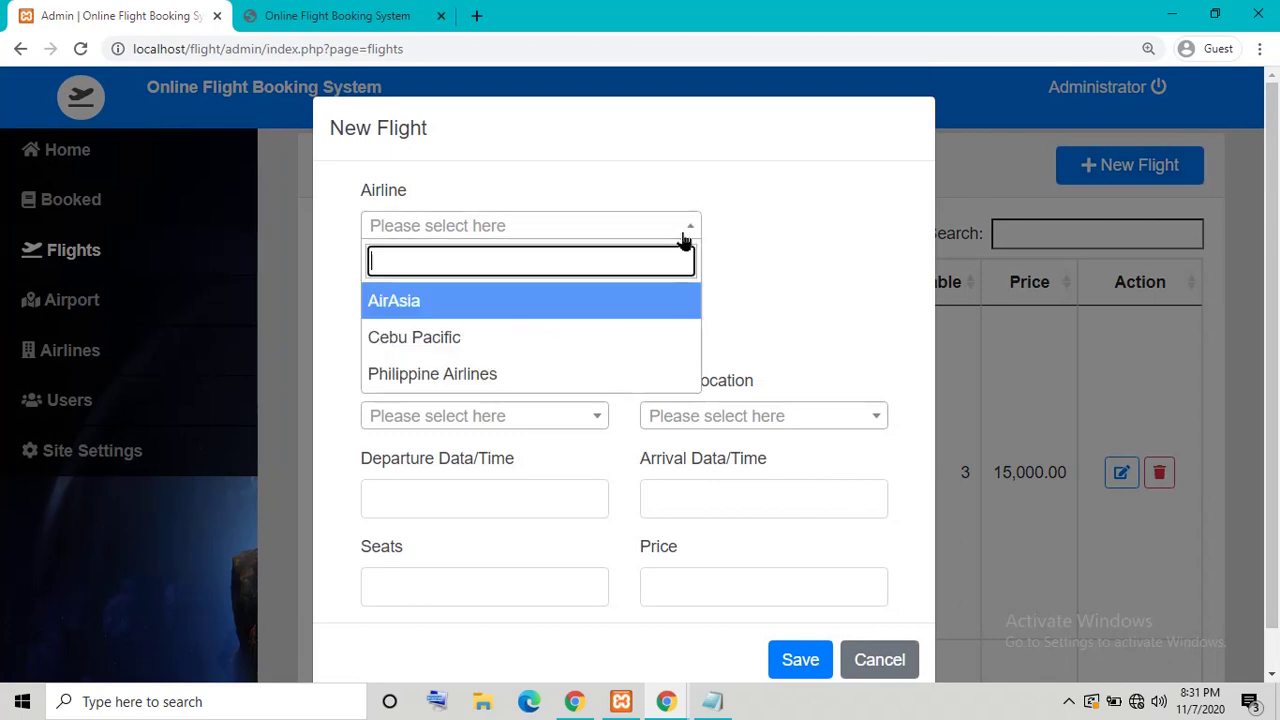
click(754, 281)
click(100, 298)
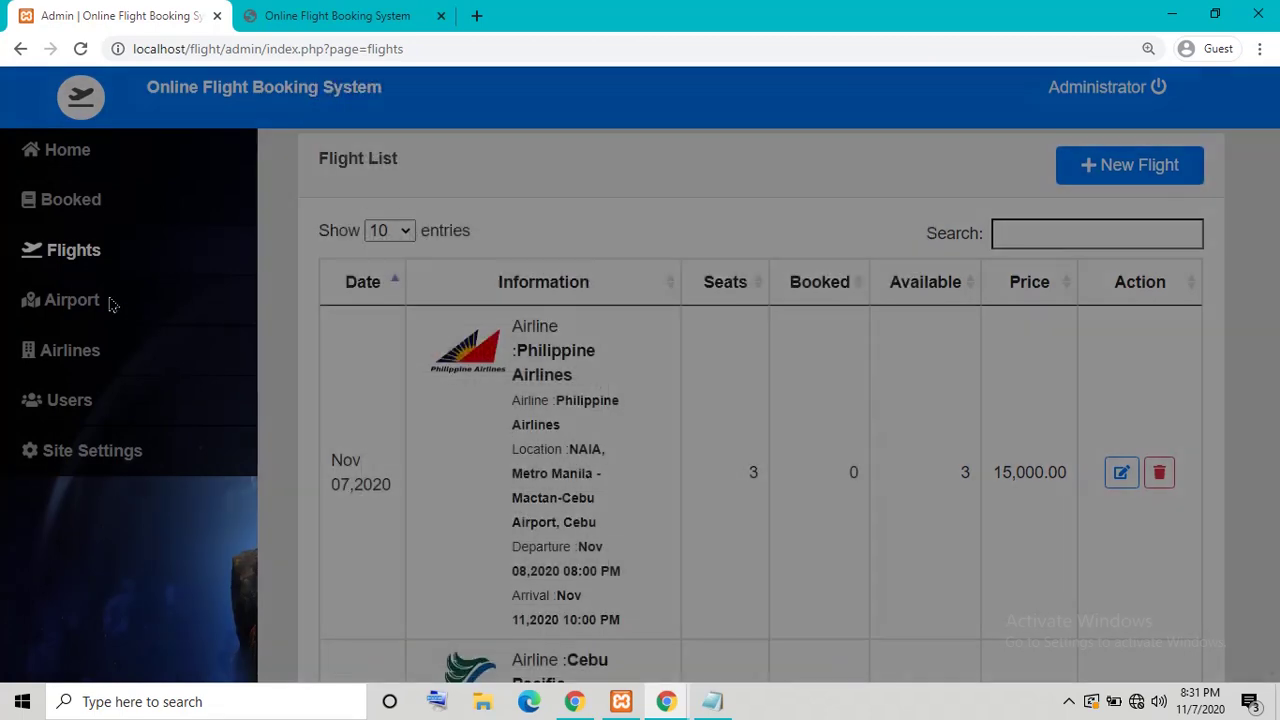
click(90, 300)
scroll(700, 480, down, 1)
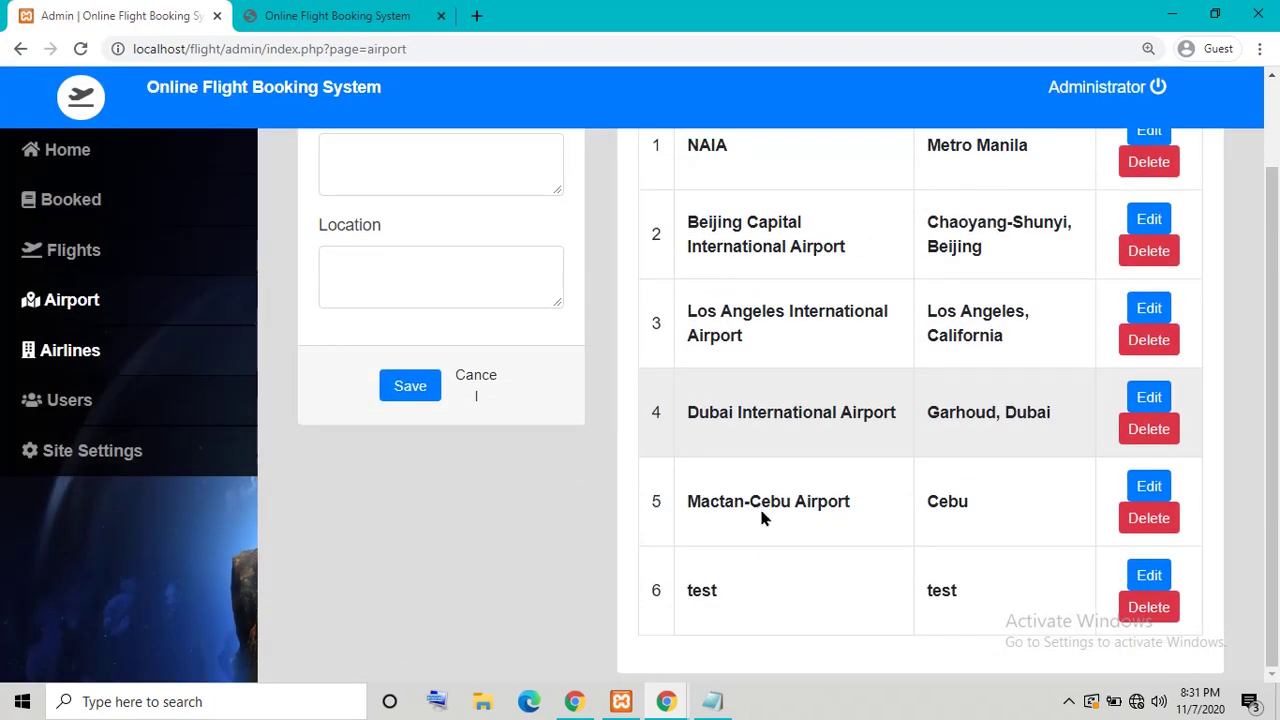
Step: Delete the sixth airport, 'test', confirming the prompt, then go to the Users list
click(104, 378)
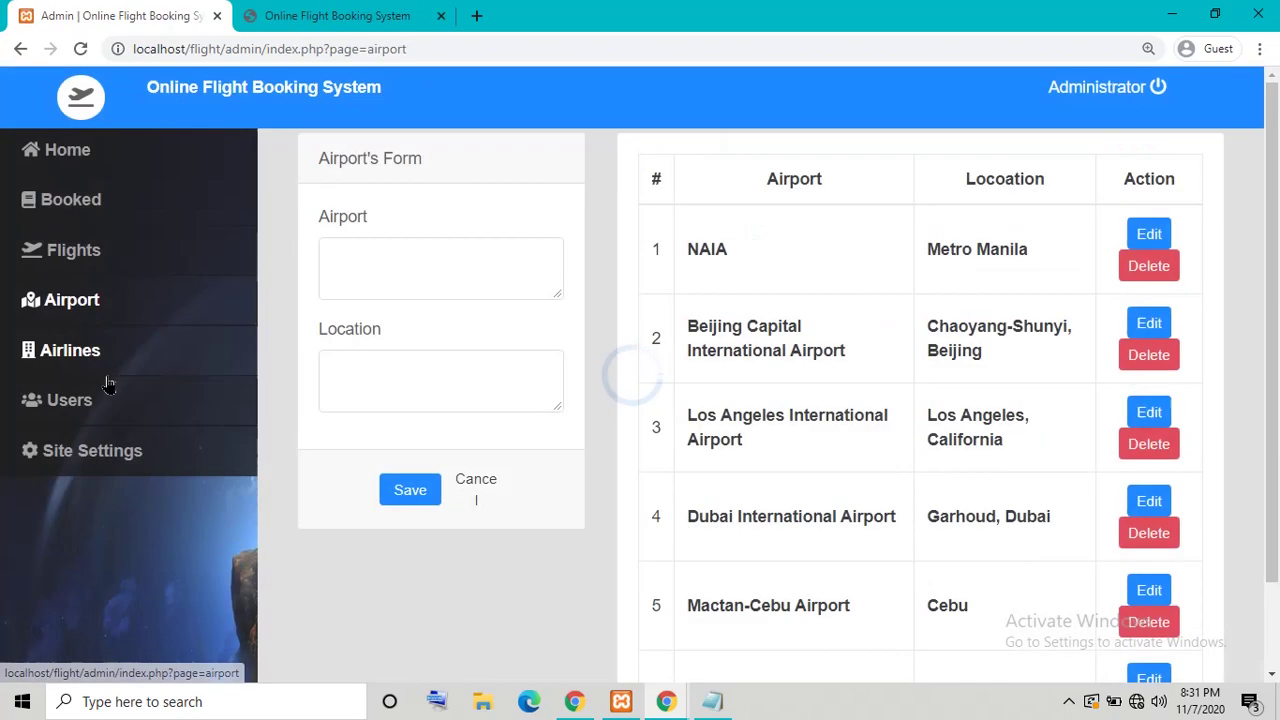
scroll(851, 580, down, 1)
scroll(857, 571, up, 1)
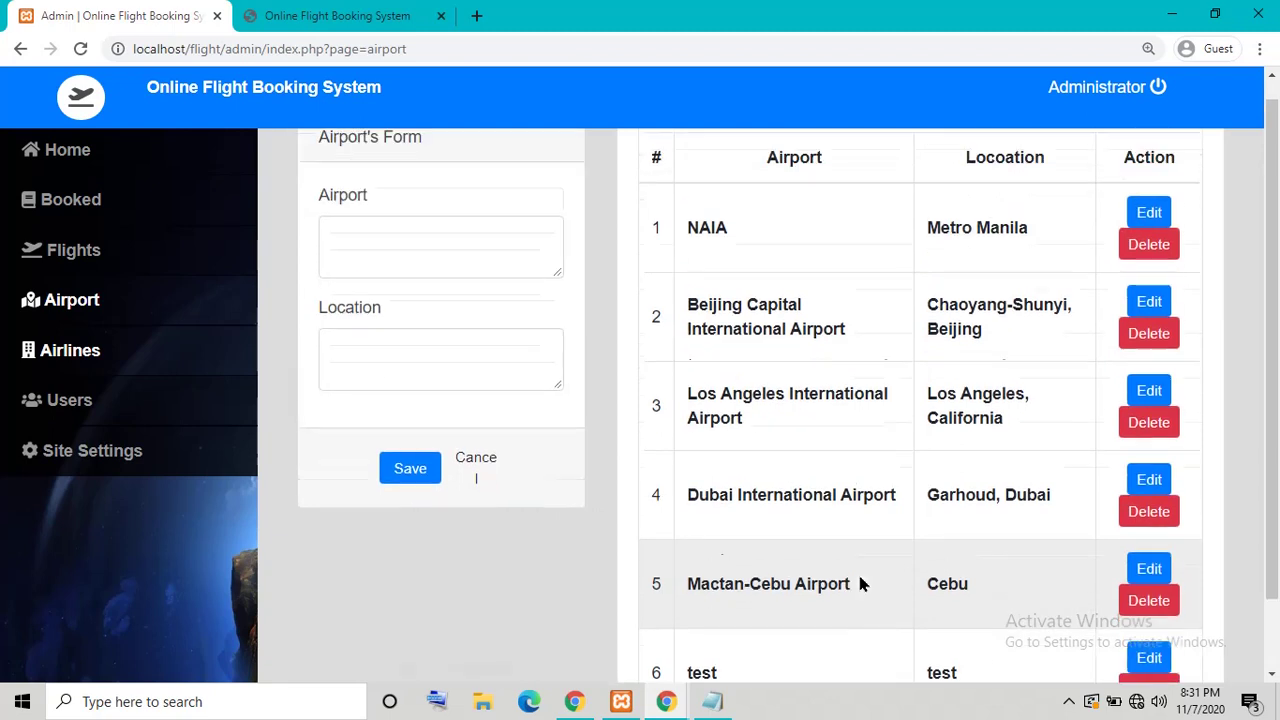
scroll(868, 445, down, 1)
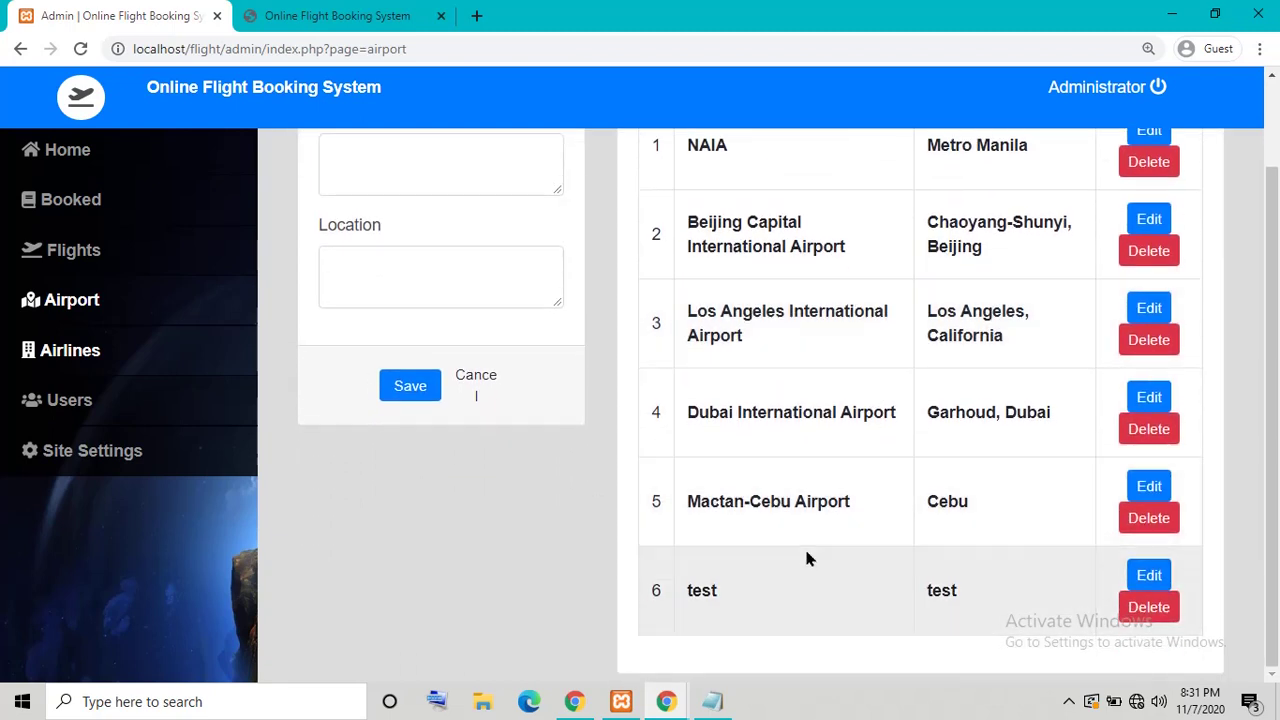
scroll(808, 557, up, 1)
scroll(1125, 557, down, 1)
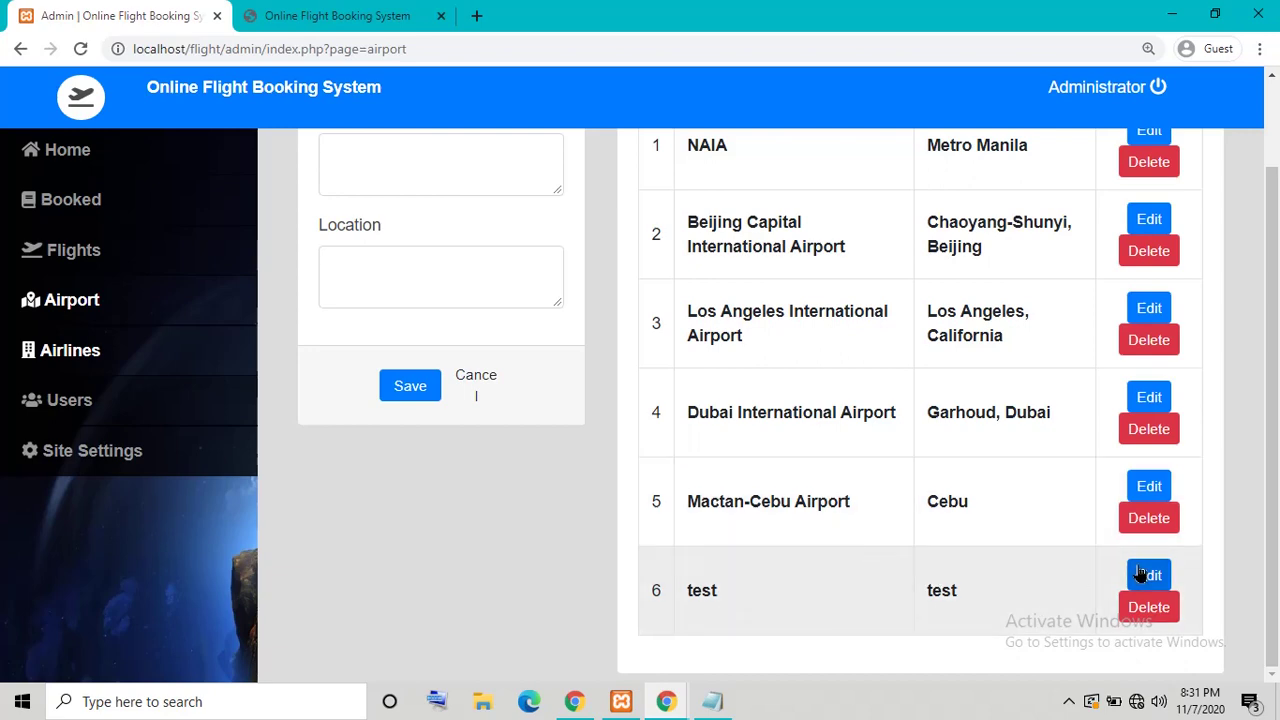
click(1140, 615)
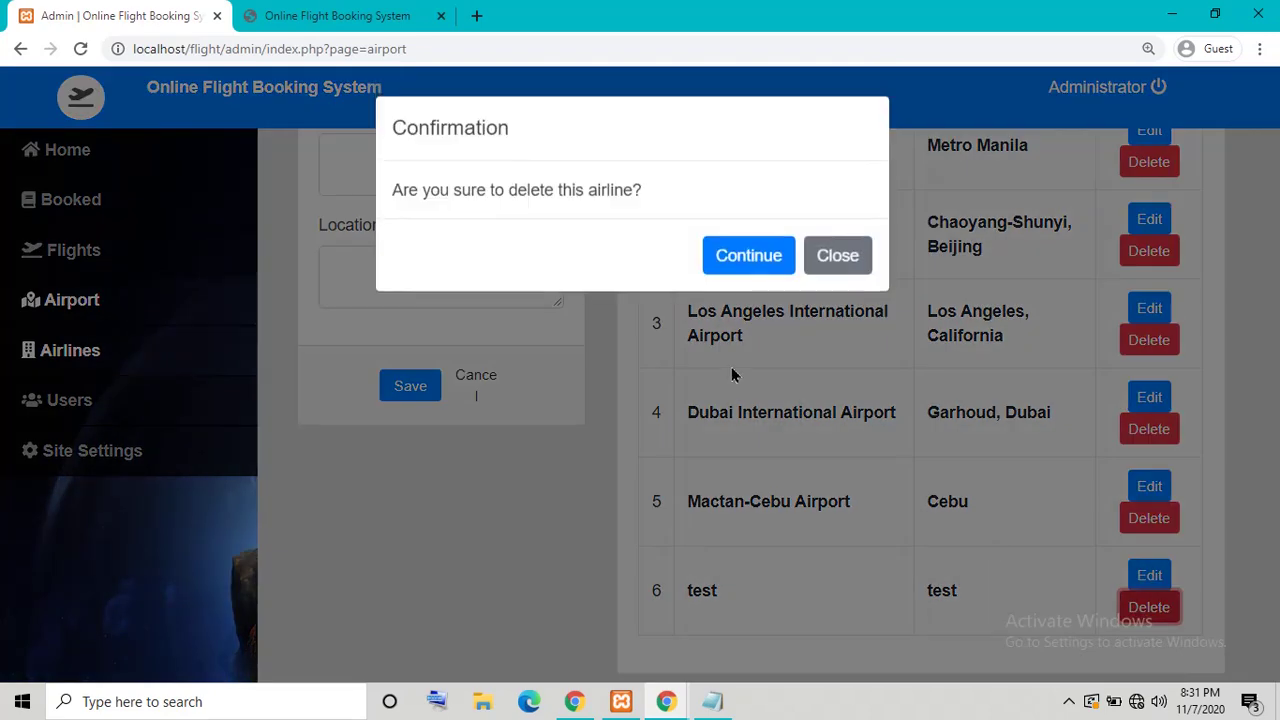
click(745, 256)
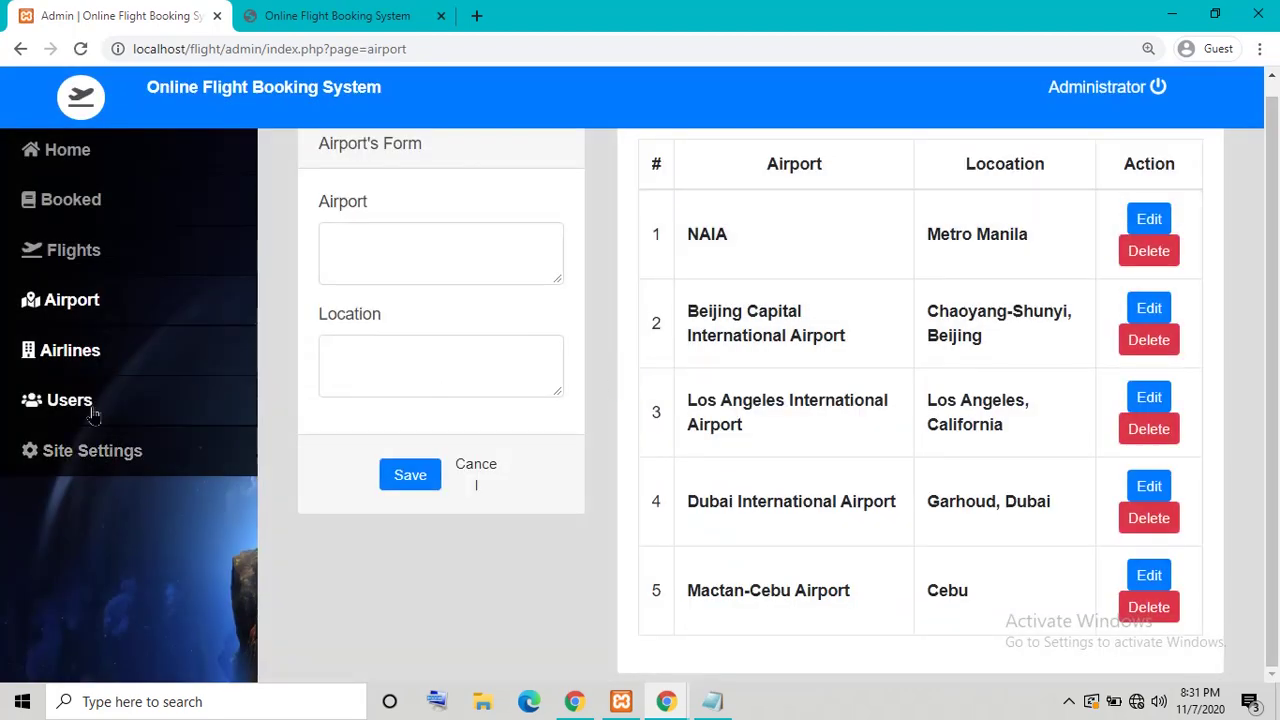
click(90, 410)
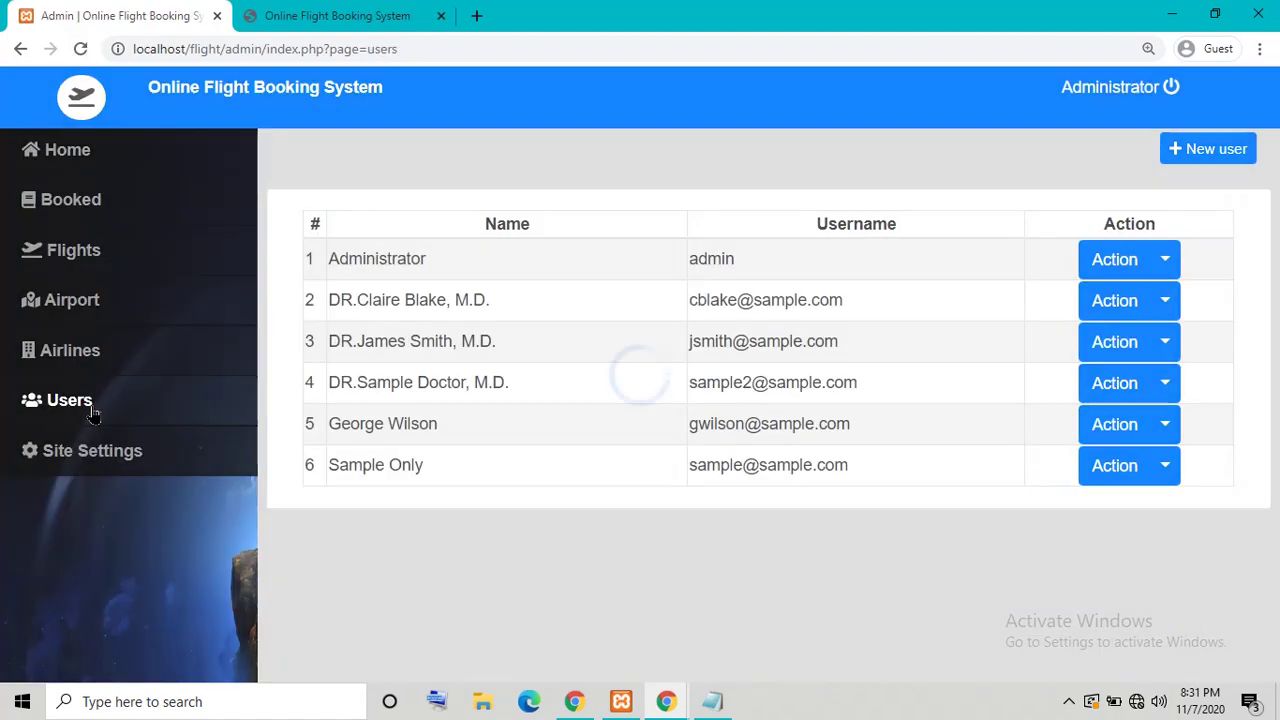
Step: Create a Staff user named 'test' with username 'test' and a password
click(1226, 155)
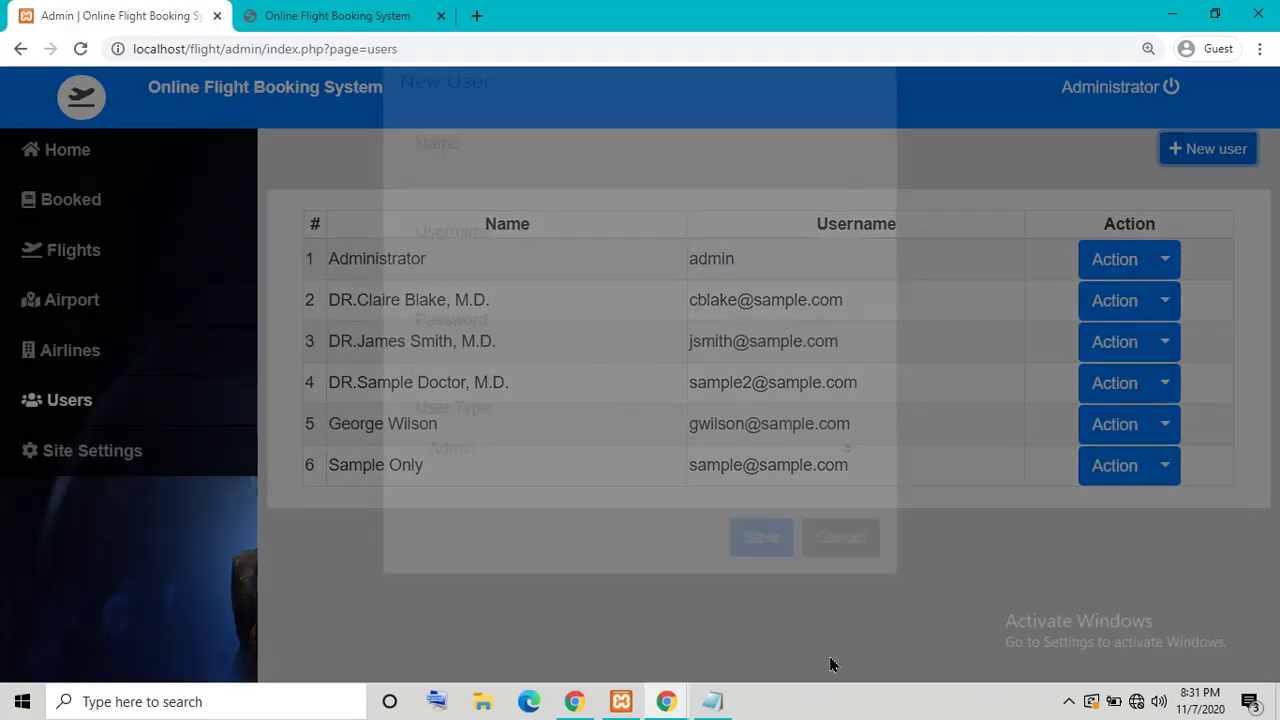
click(563, 240)
text(test)
click(577, 331)
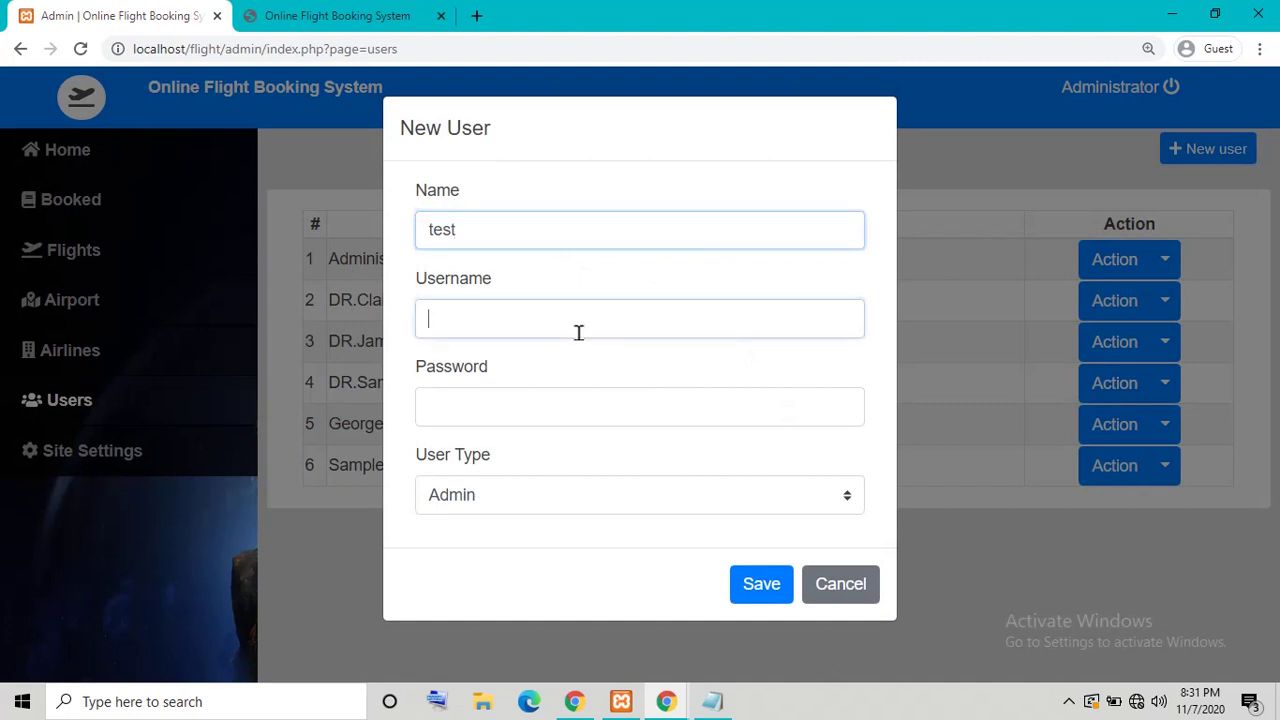
text(test)
click(557, 414)
text(t)
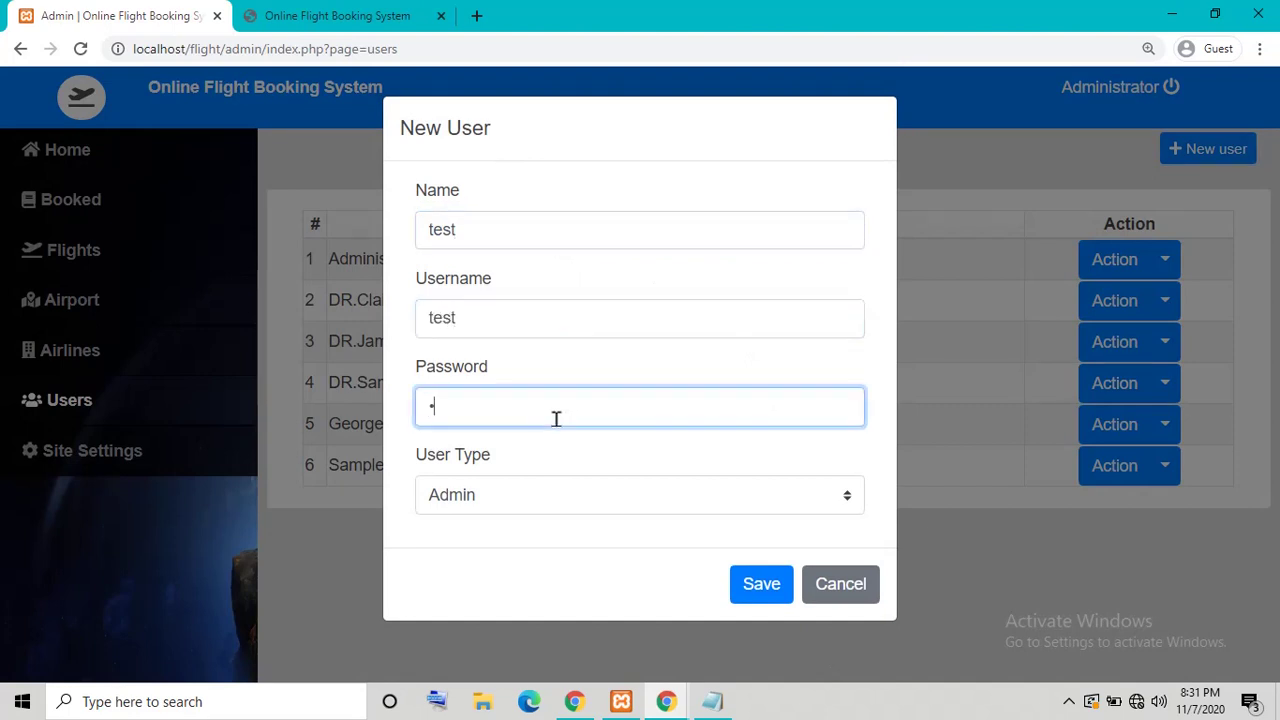
click(557, 497)
click(530, 547)
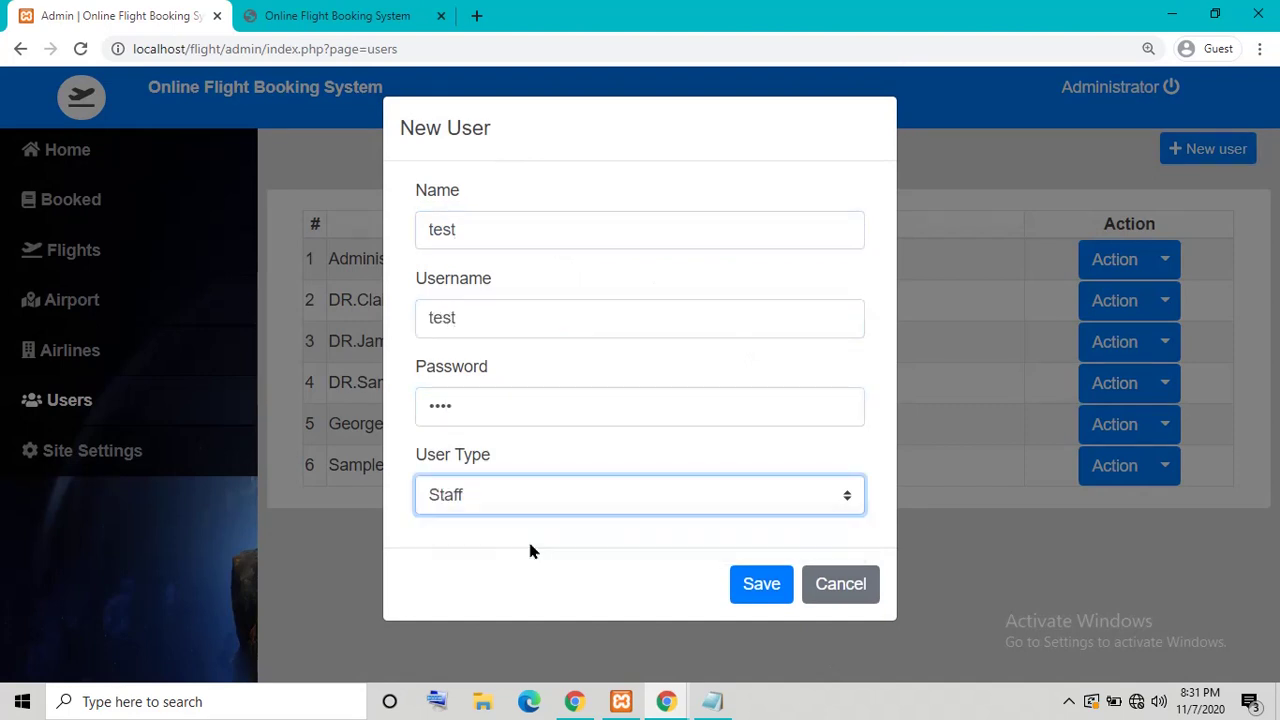
click(742, 588)
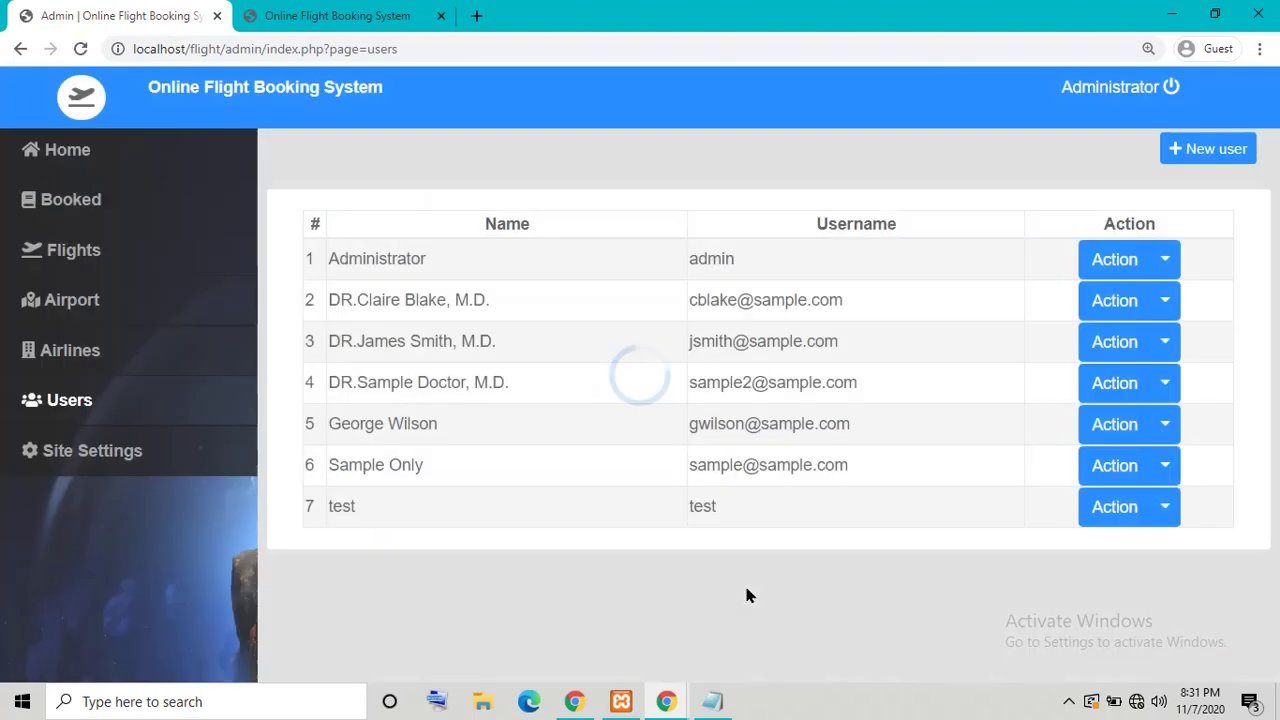
Step: Look at the Site Settings page, then log out of the admin panel
key(ctrl+a)
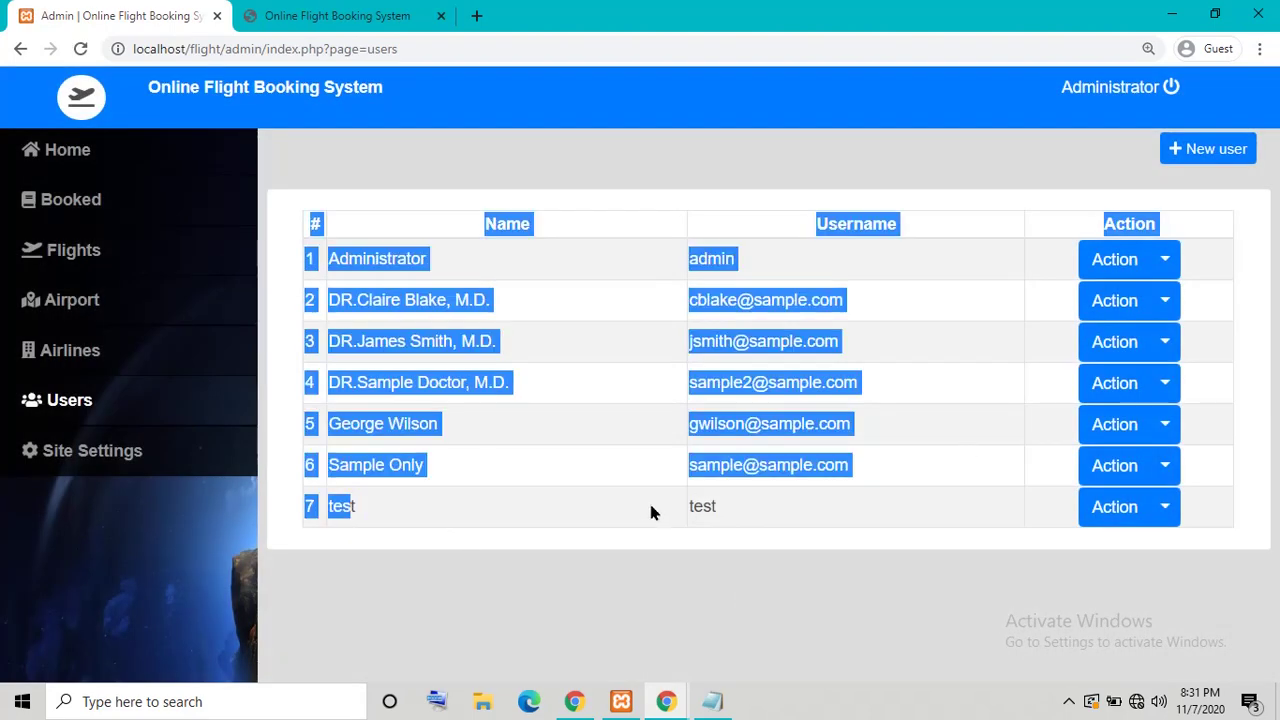
click(712, 506)
click(118, 457)
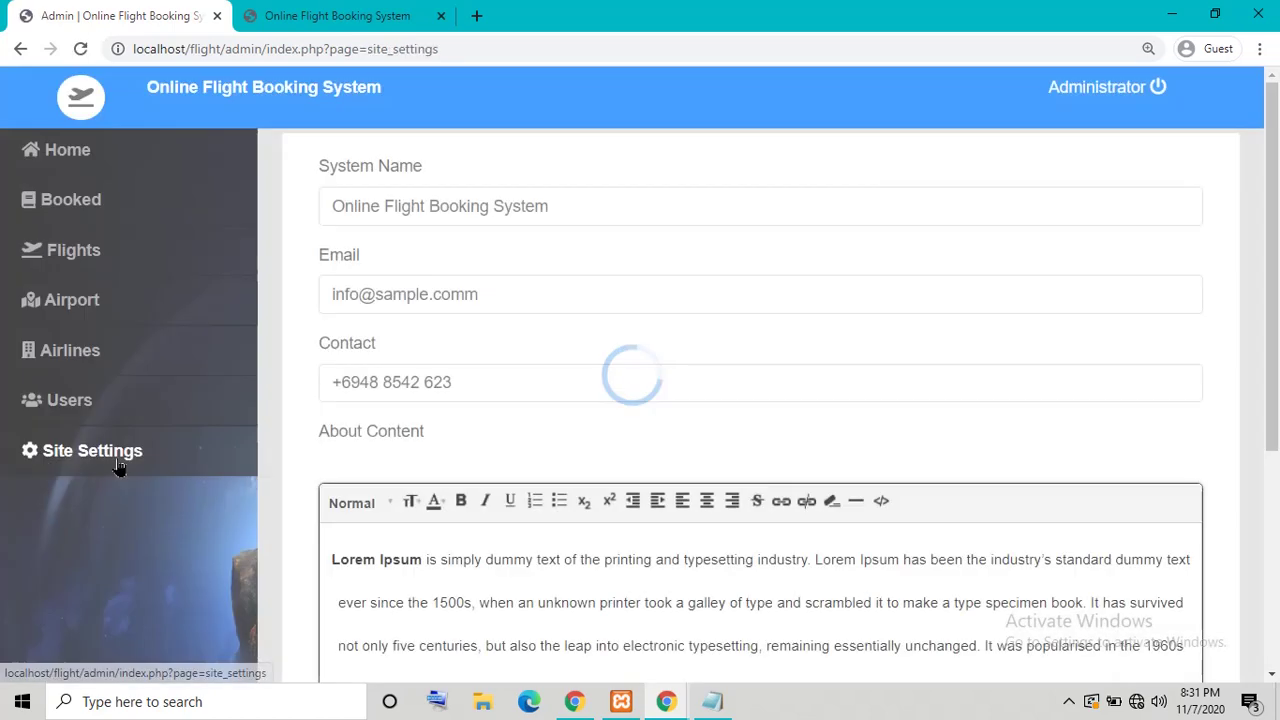
scroll(118, 457, down, 4)
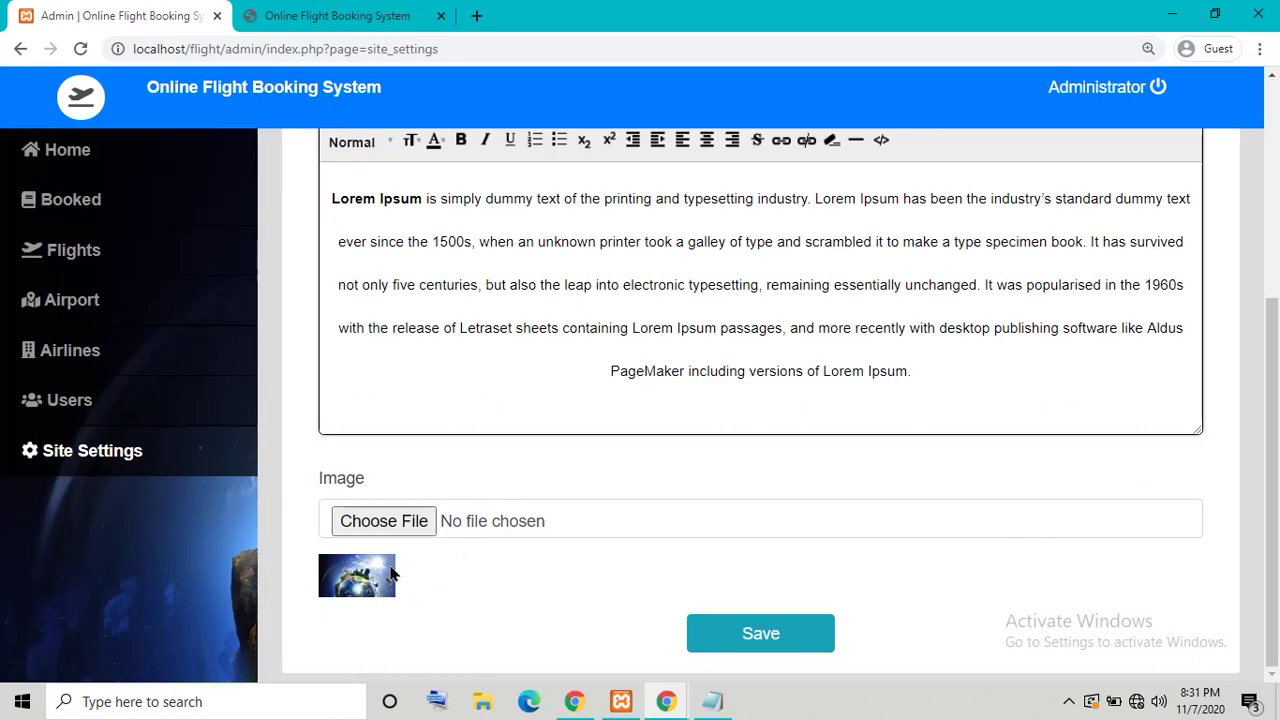
click(143, 450)
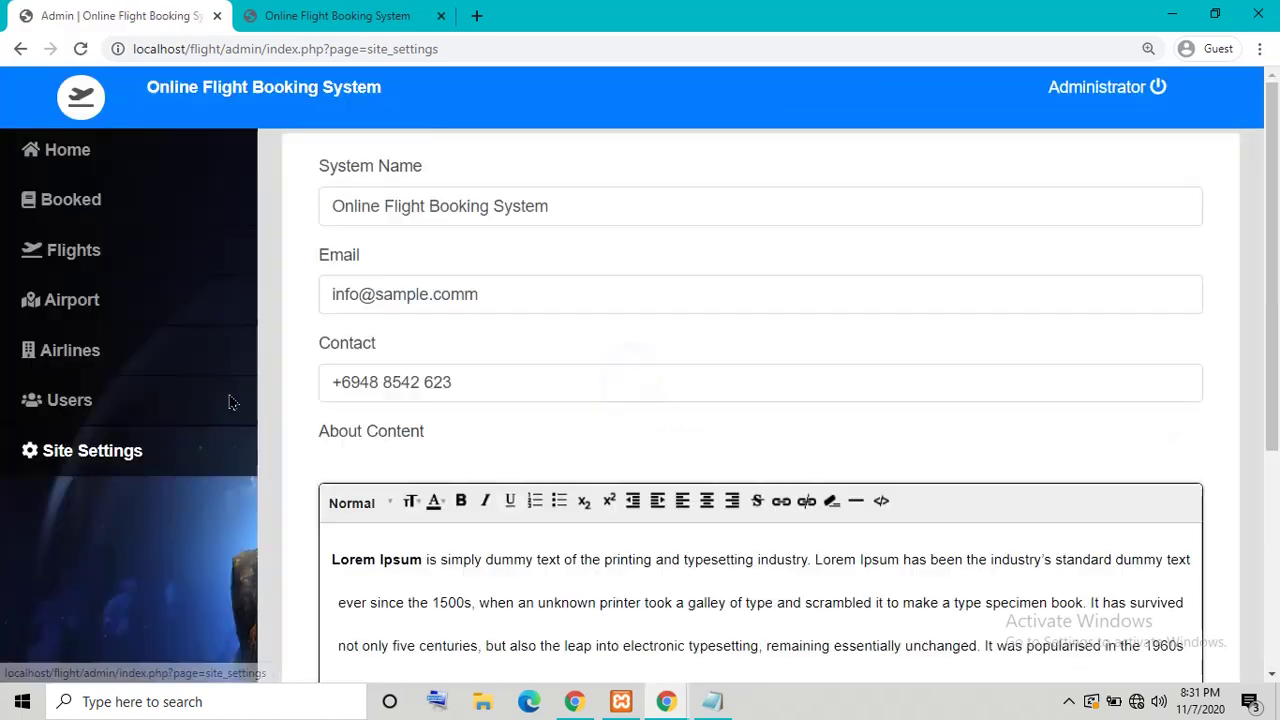
click(1158, 90)
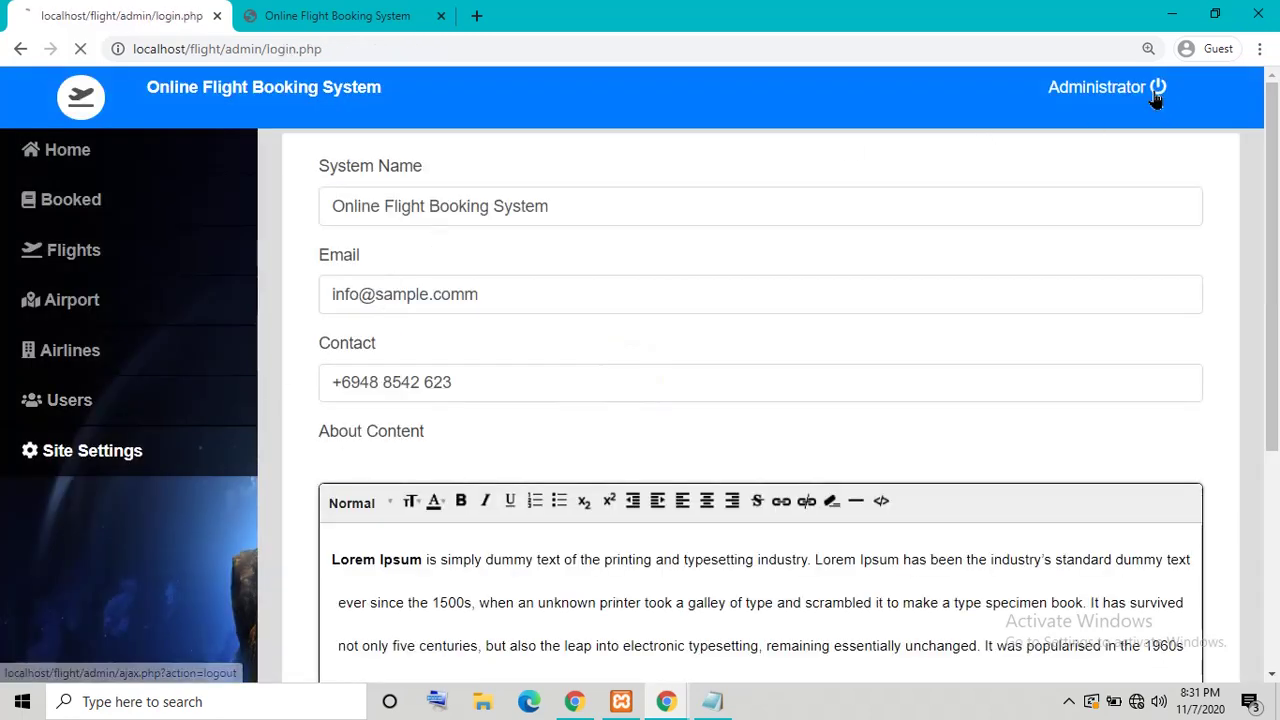
Step: Log in to the admin panel with the new test user's credentials
click(940, 333)
text(test)
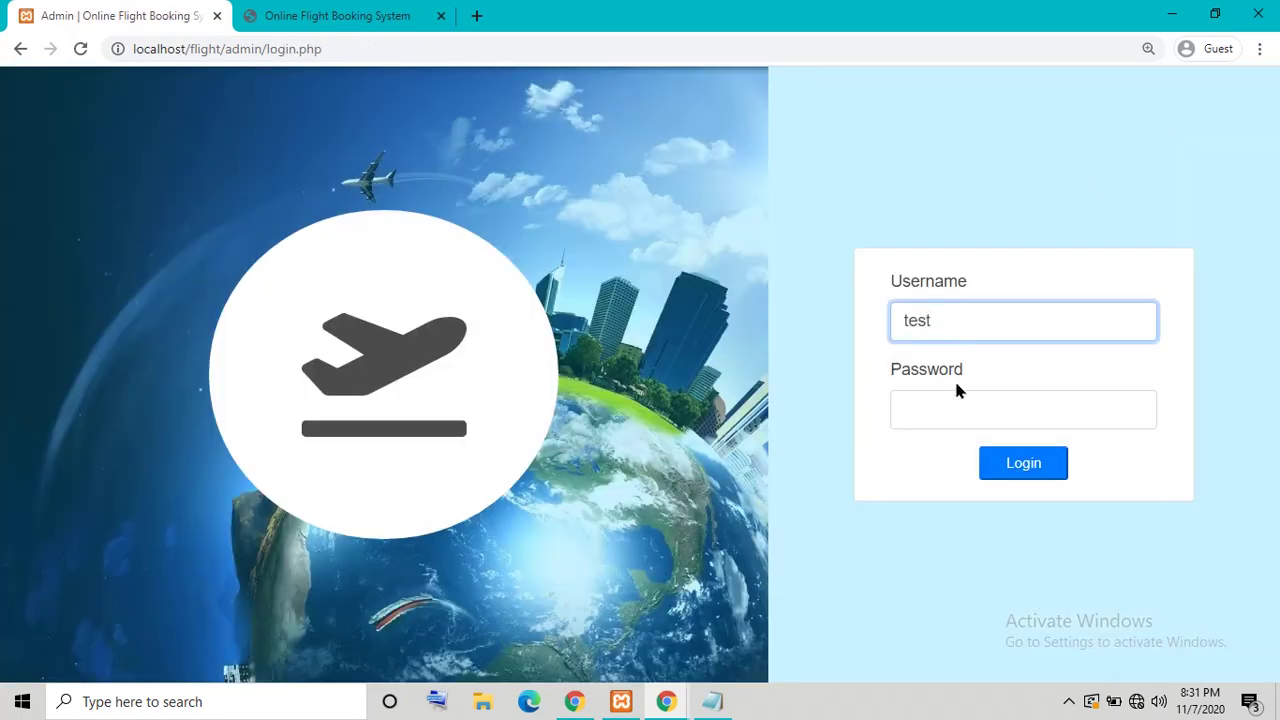
click(957, 393)
text(test)
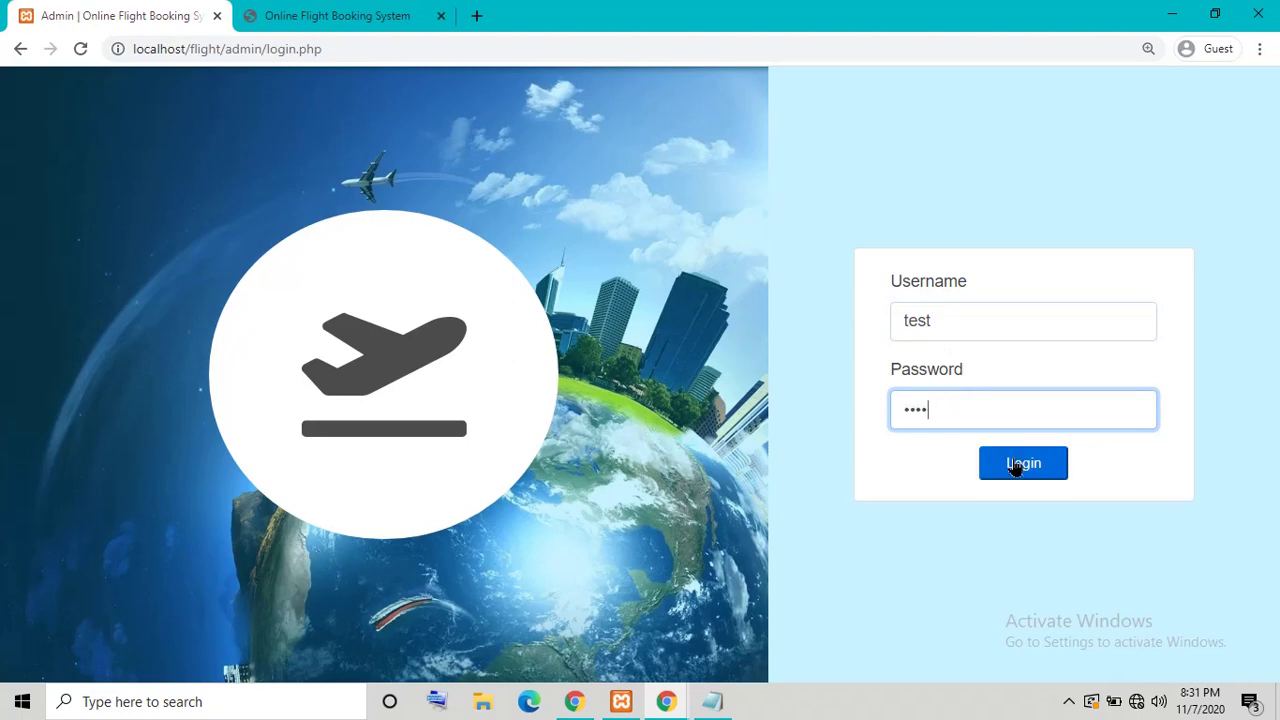
click(1014, 465)
Step: Visit the Airports, Flights and Booked pages, return Home, and log out
click(117, 373)
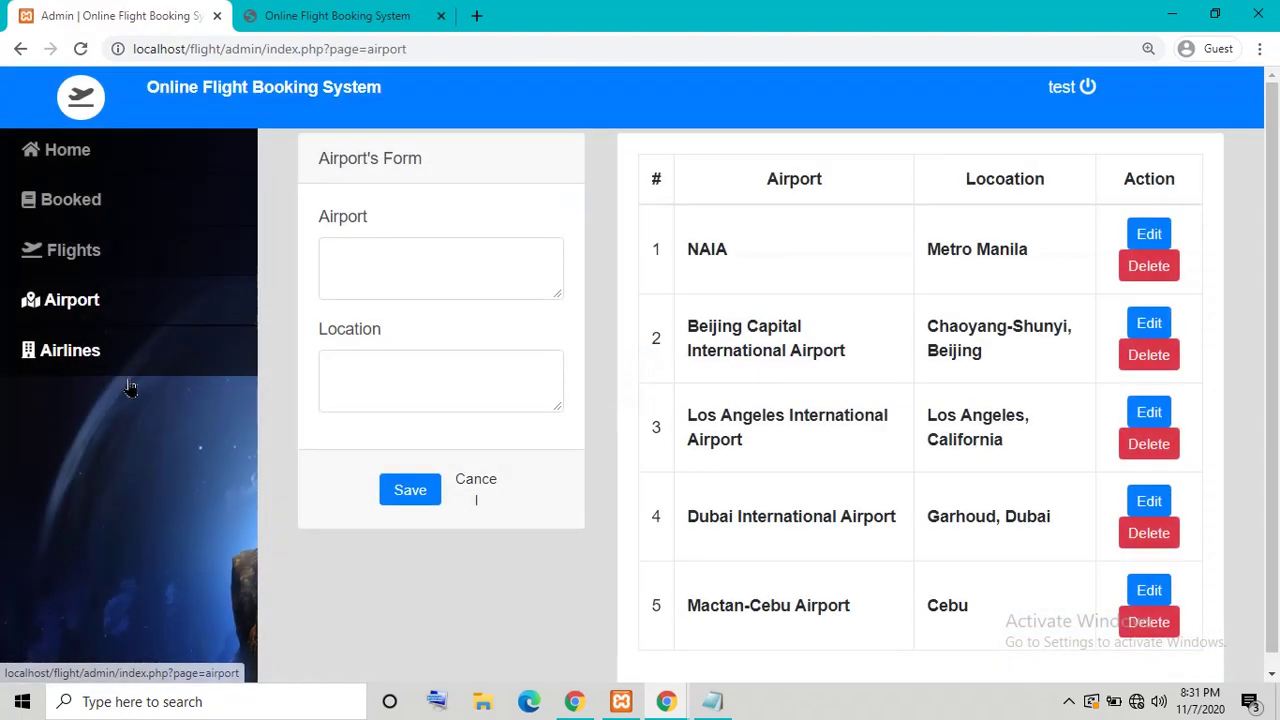
click(128, 321)
click(123, 268)
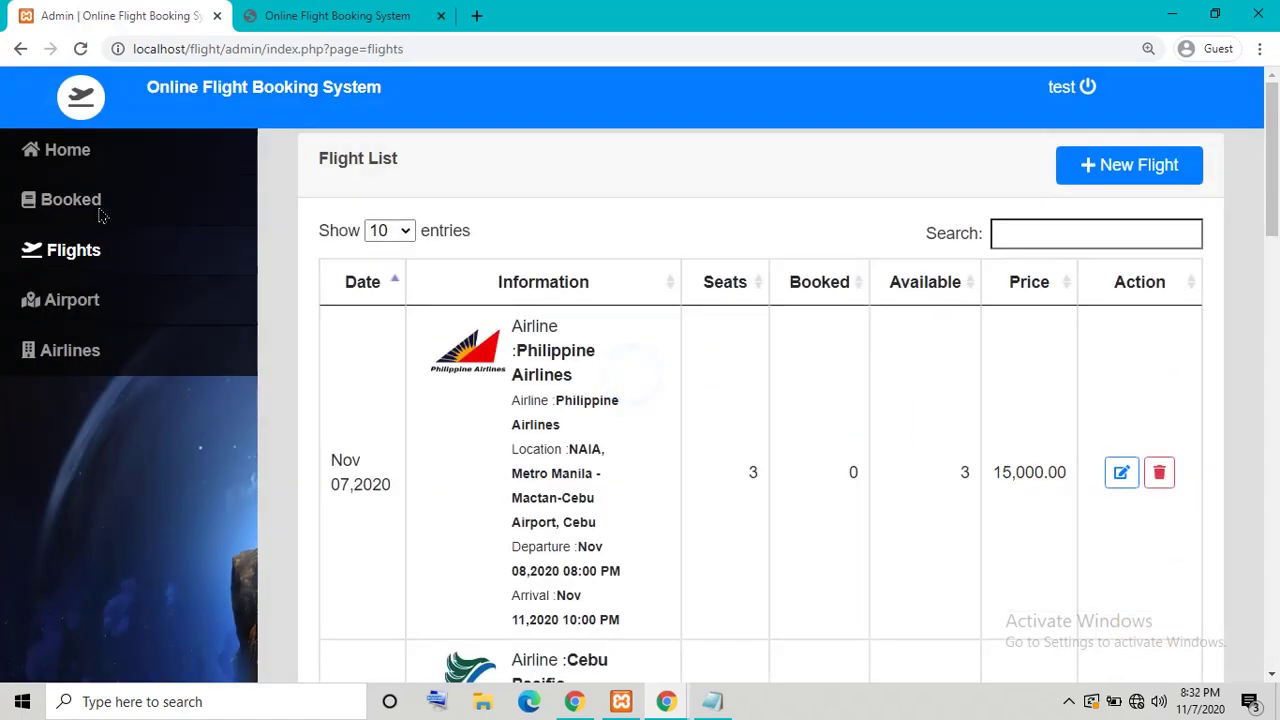
click(90, 205)
click(98, 162)
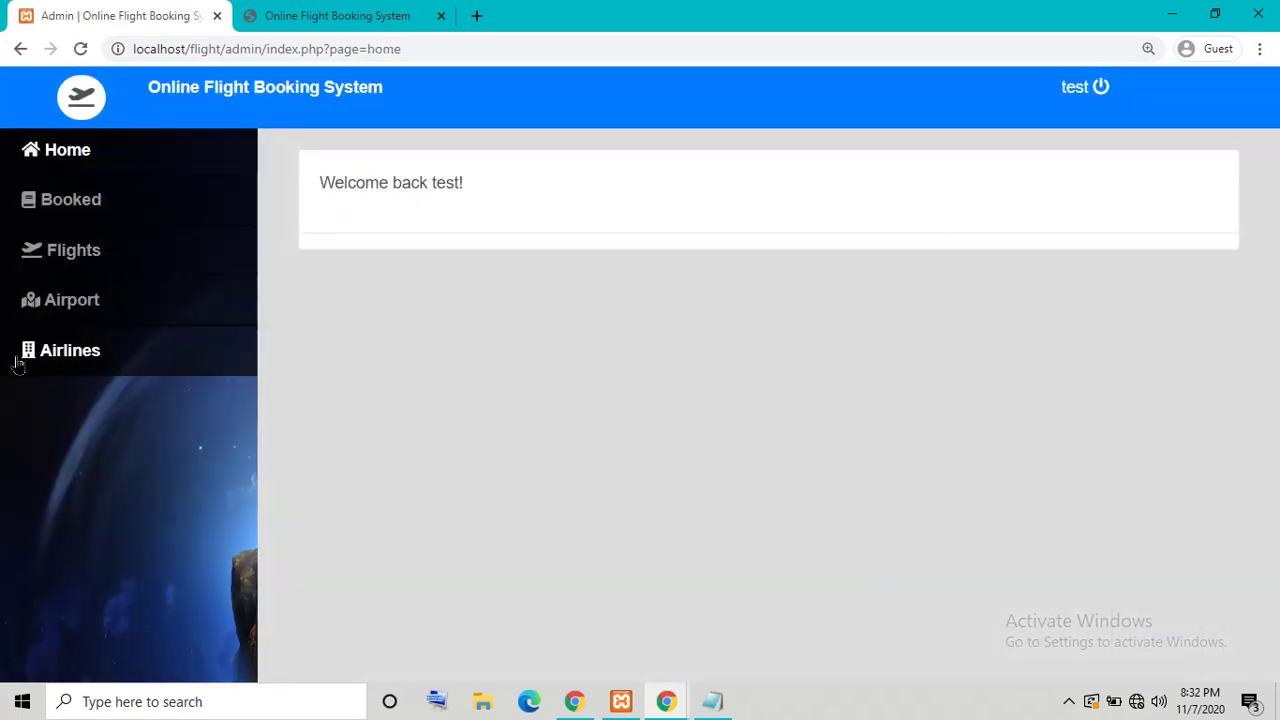
click(1071, 97)
Step: Log back in as administrator and view Site Settings' About Content and Image fields
click(1009, 329)
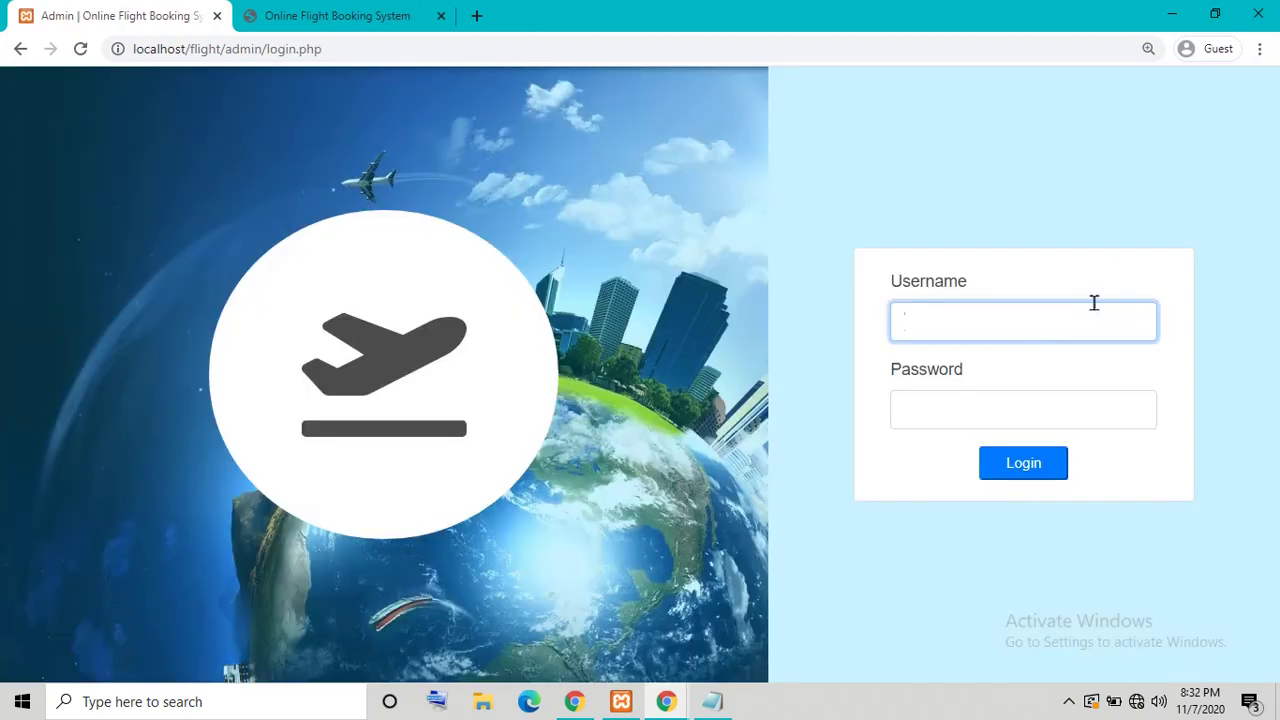
key(Tab)
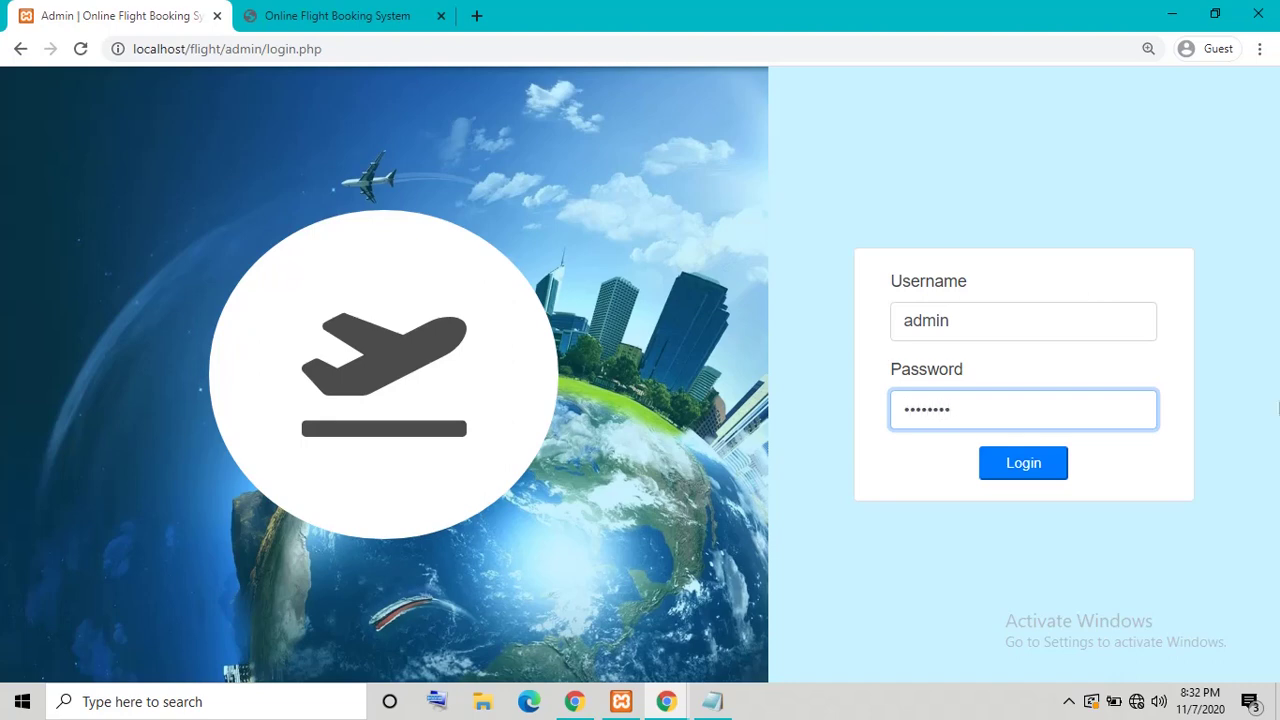
click(1040, 476)
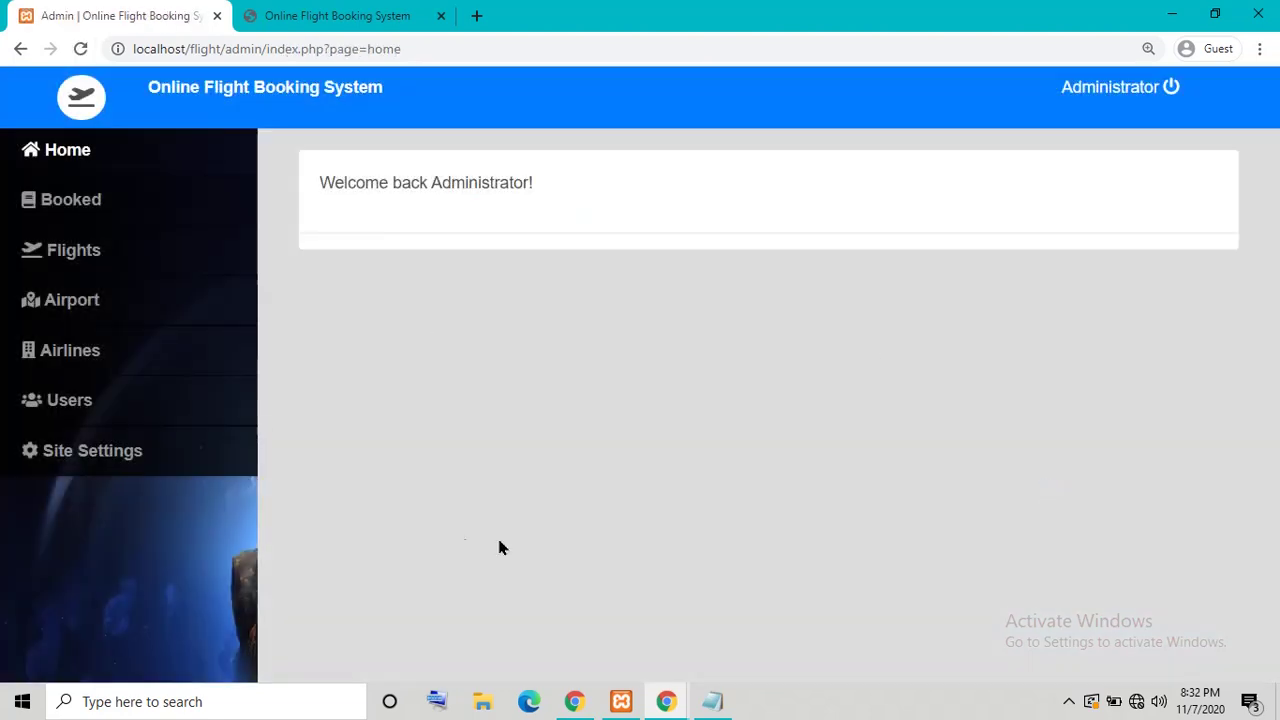
click(172, 455)
scroll(215, 429, down, 4)
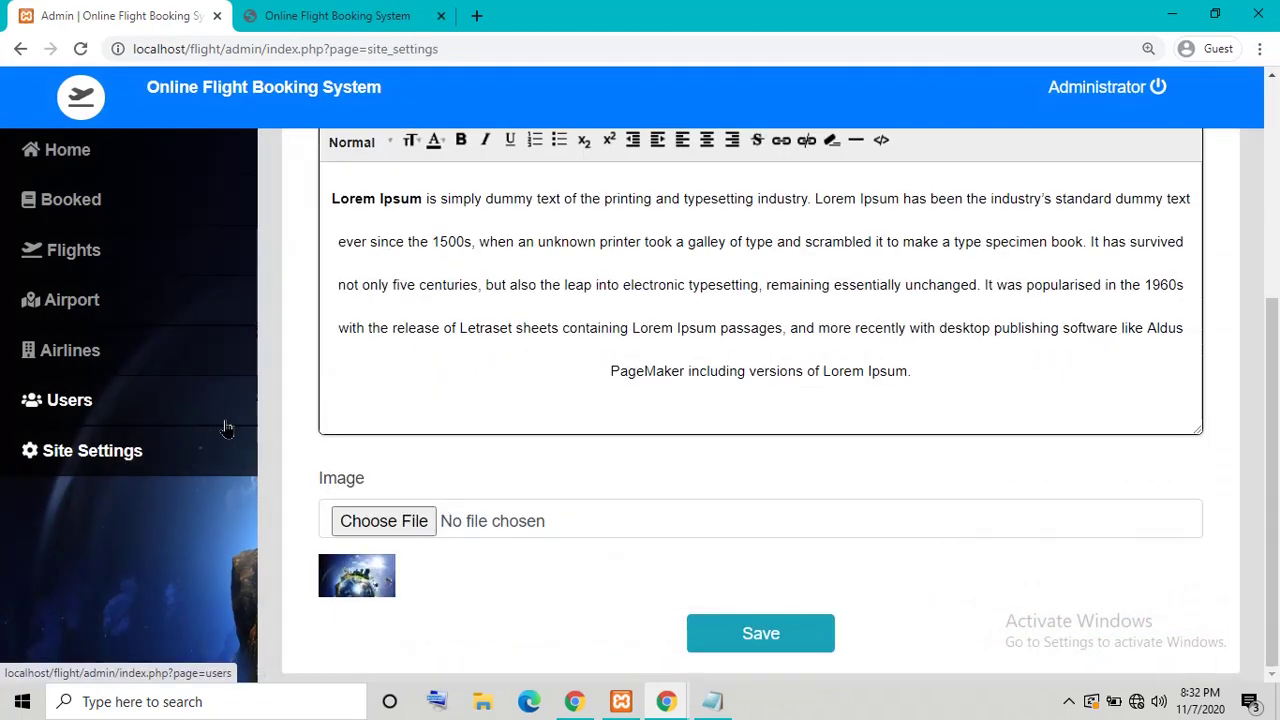
Step: Reload the public home page and open its flight list page
click(337, 15)
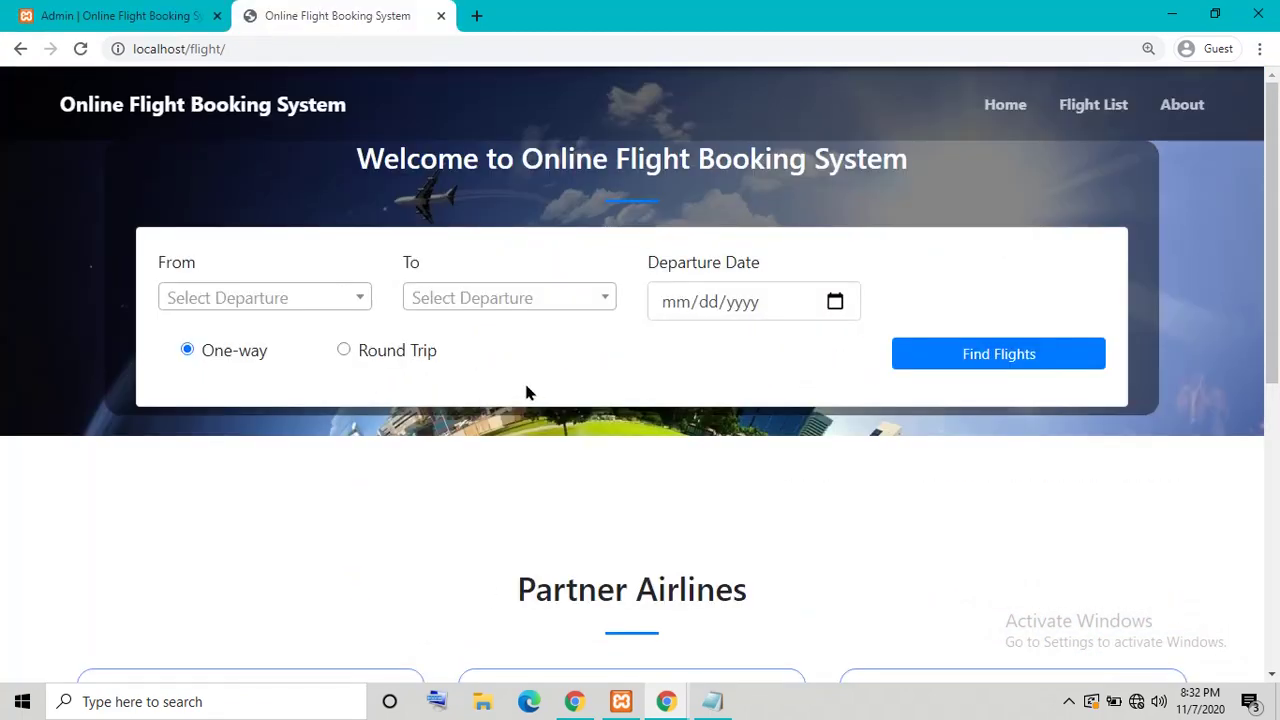
click(990, 107)
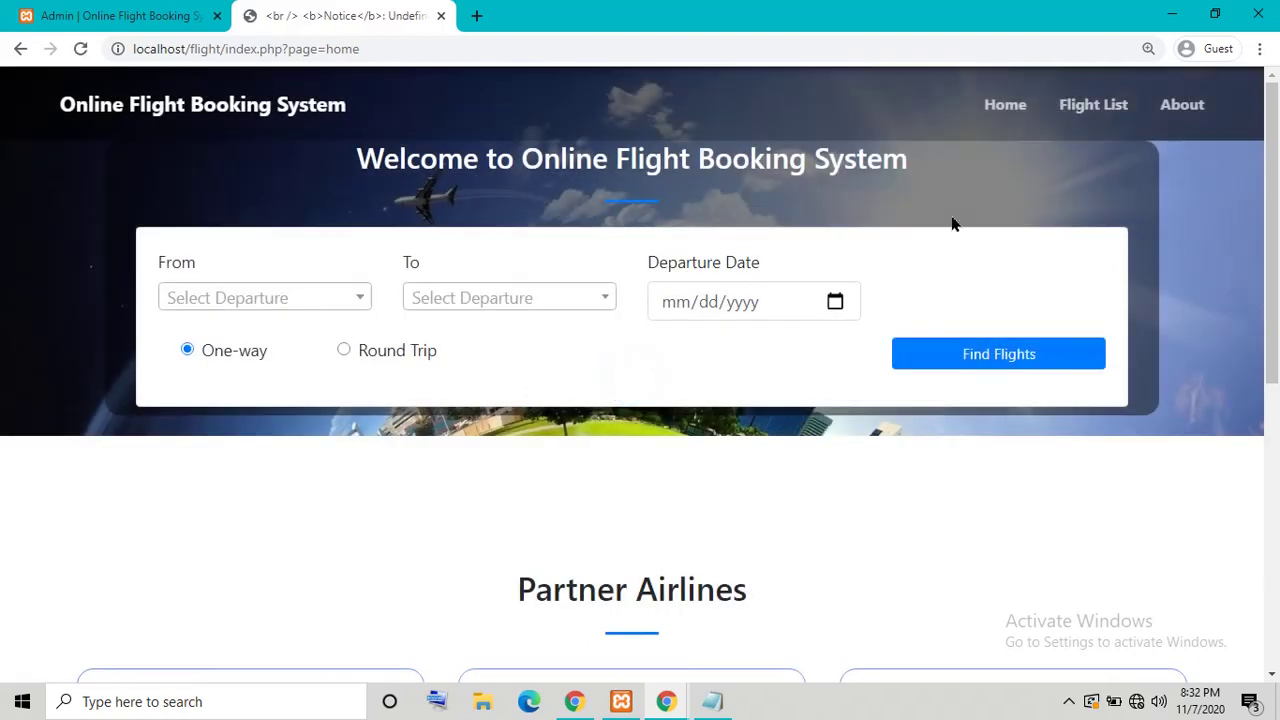
click(1068, 106)
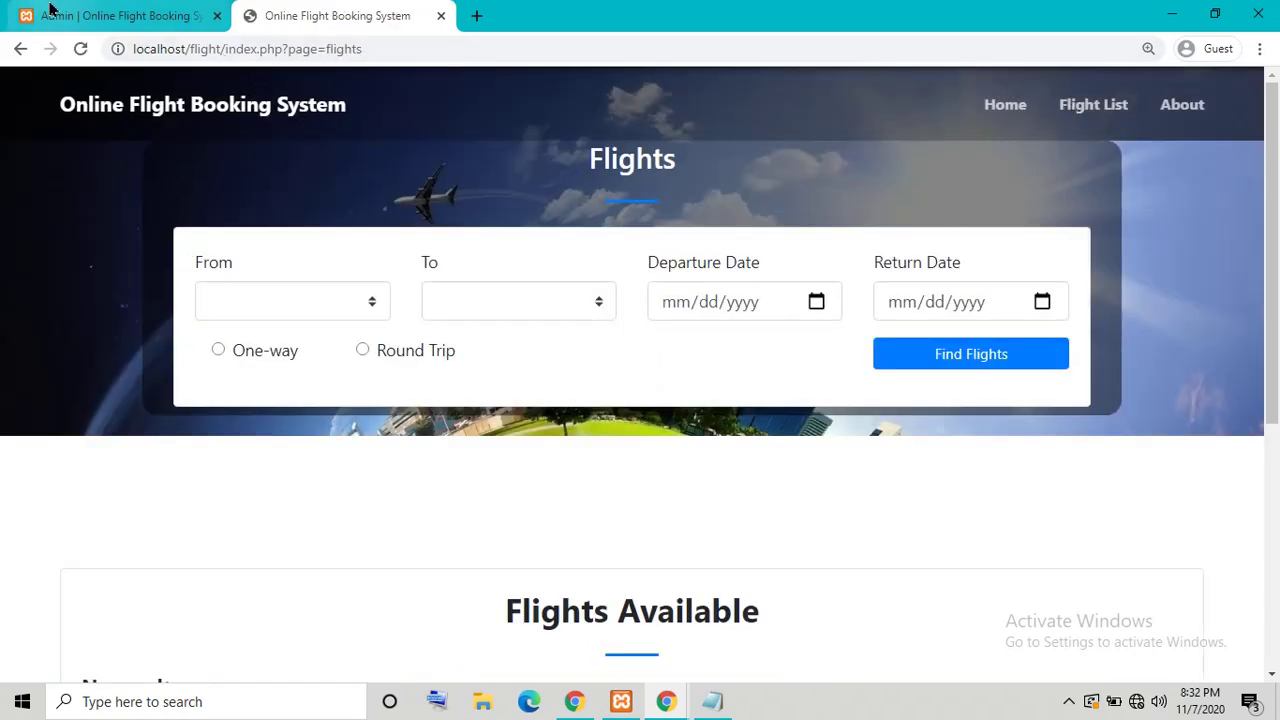
Step: Choose the Adidas wallpaper from Saved Pictures as the site cover image and save the settings
click(115, 16)
click(371, 520)
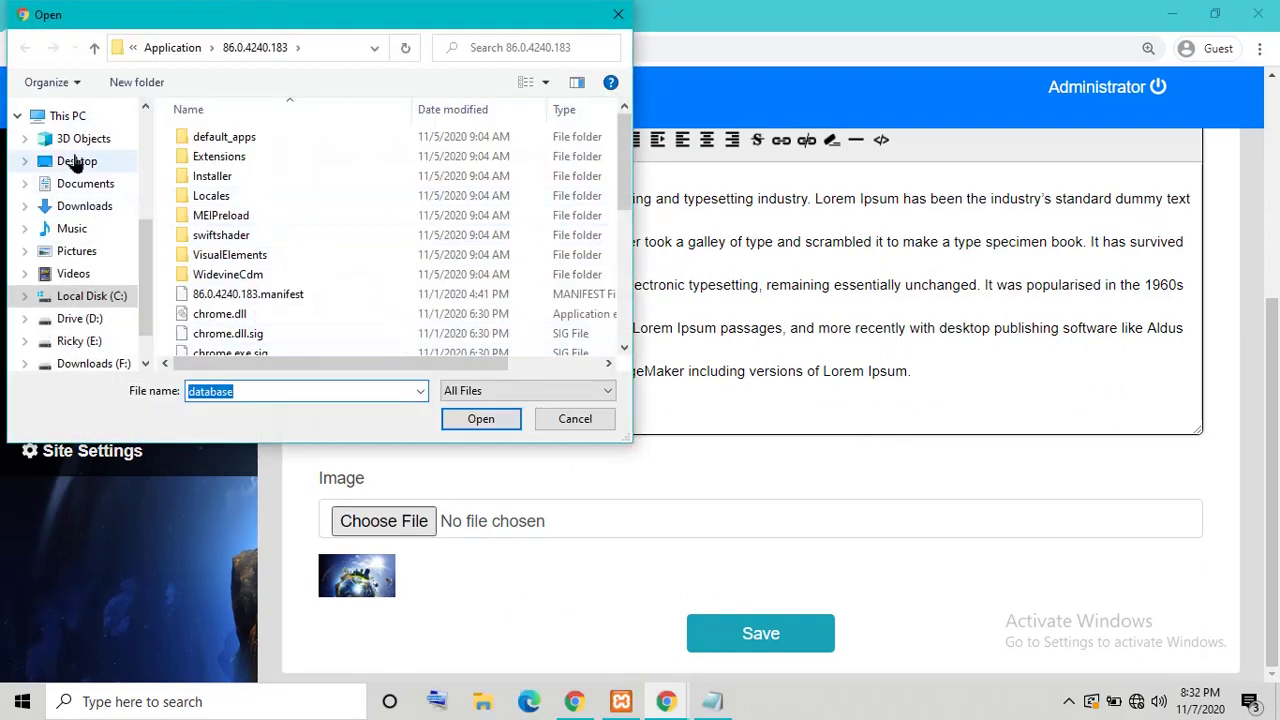
click(77, 161)
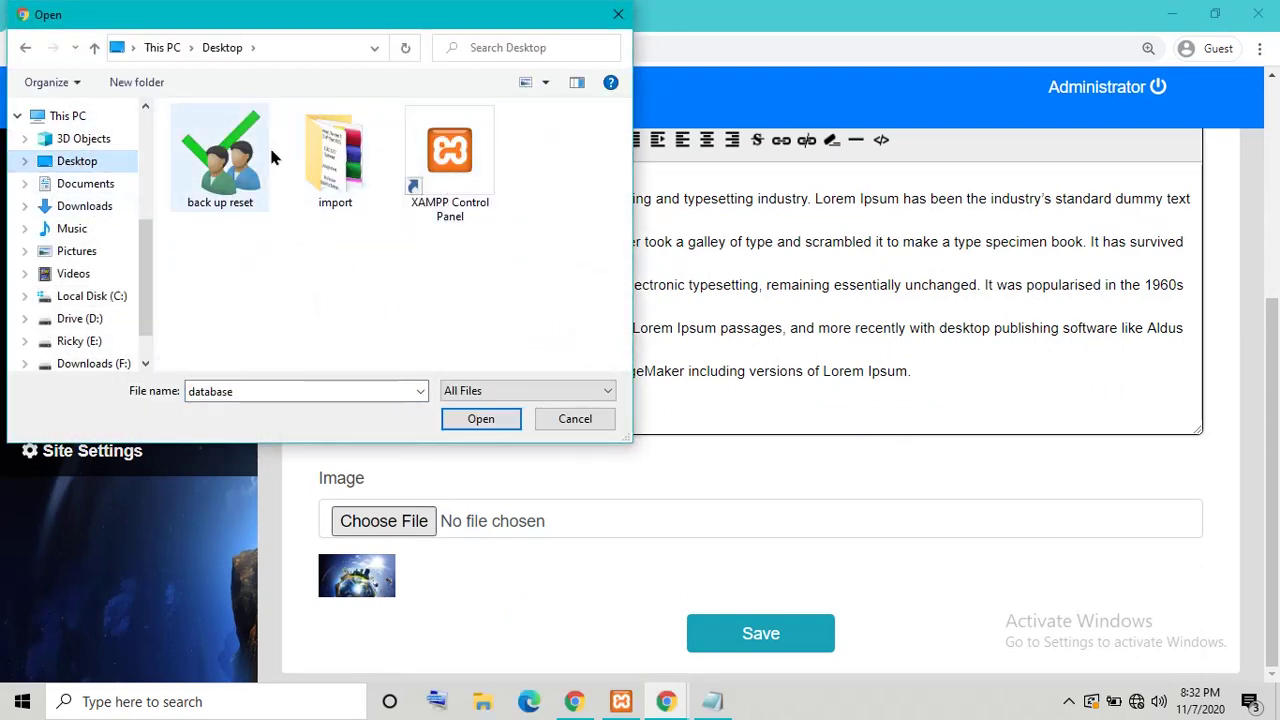
click(84, 252)
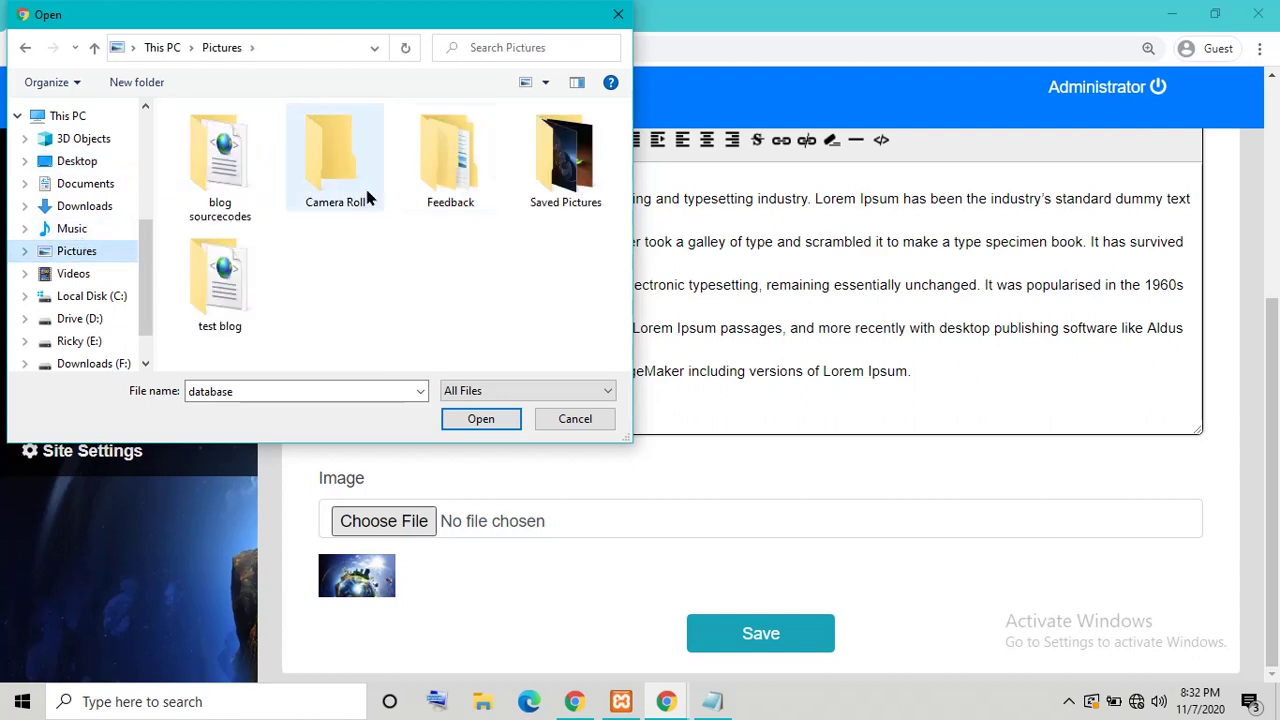
double_click(553, 168)
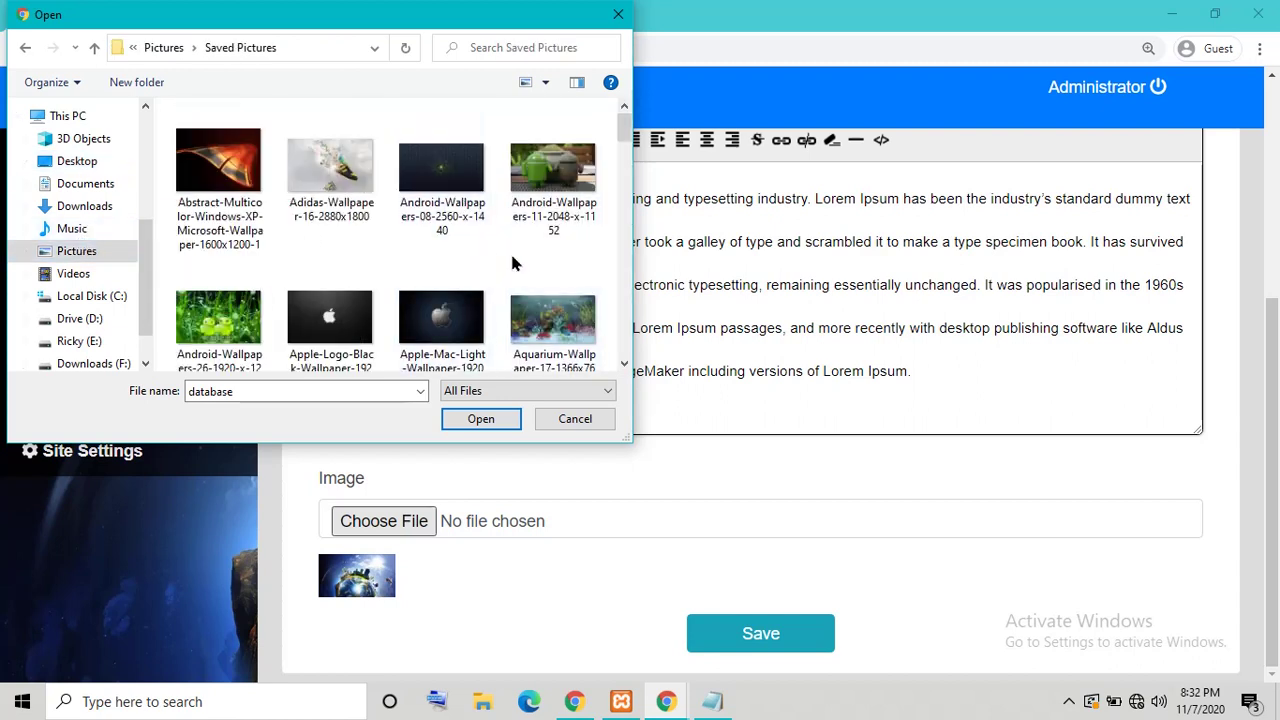
click(330, 168)
click(486, 421)
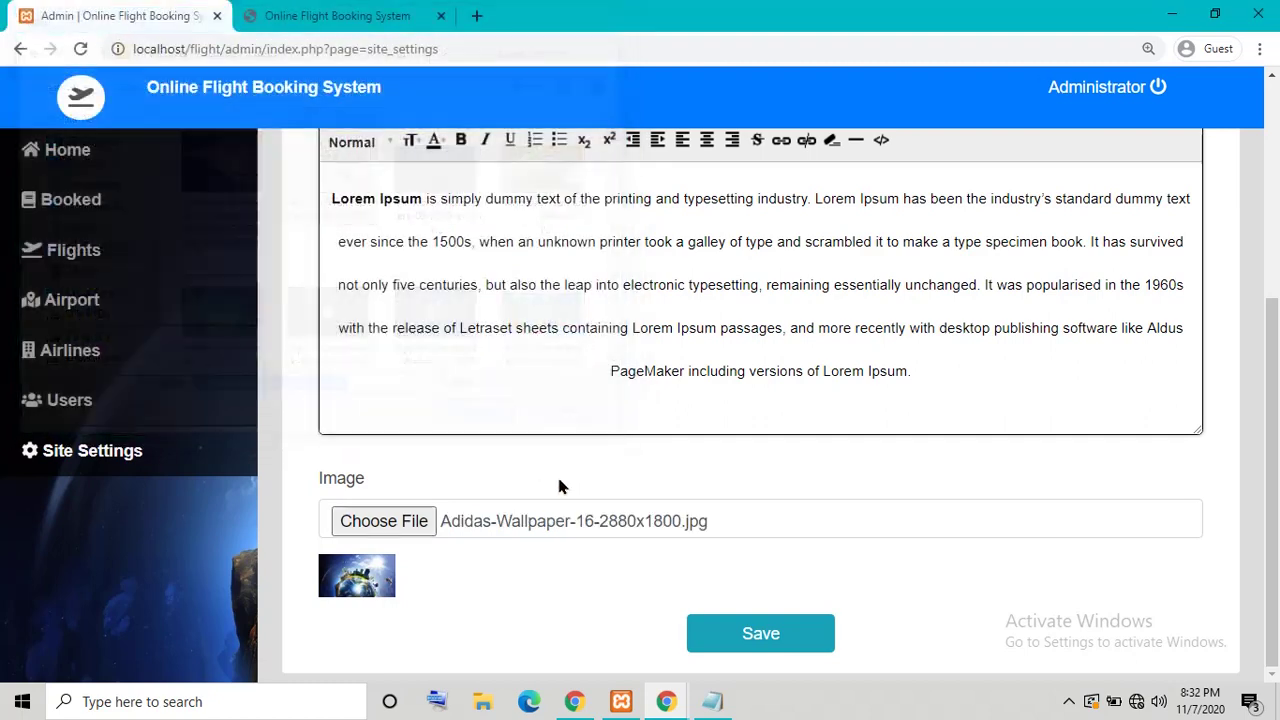
click(762, 634)
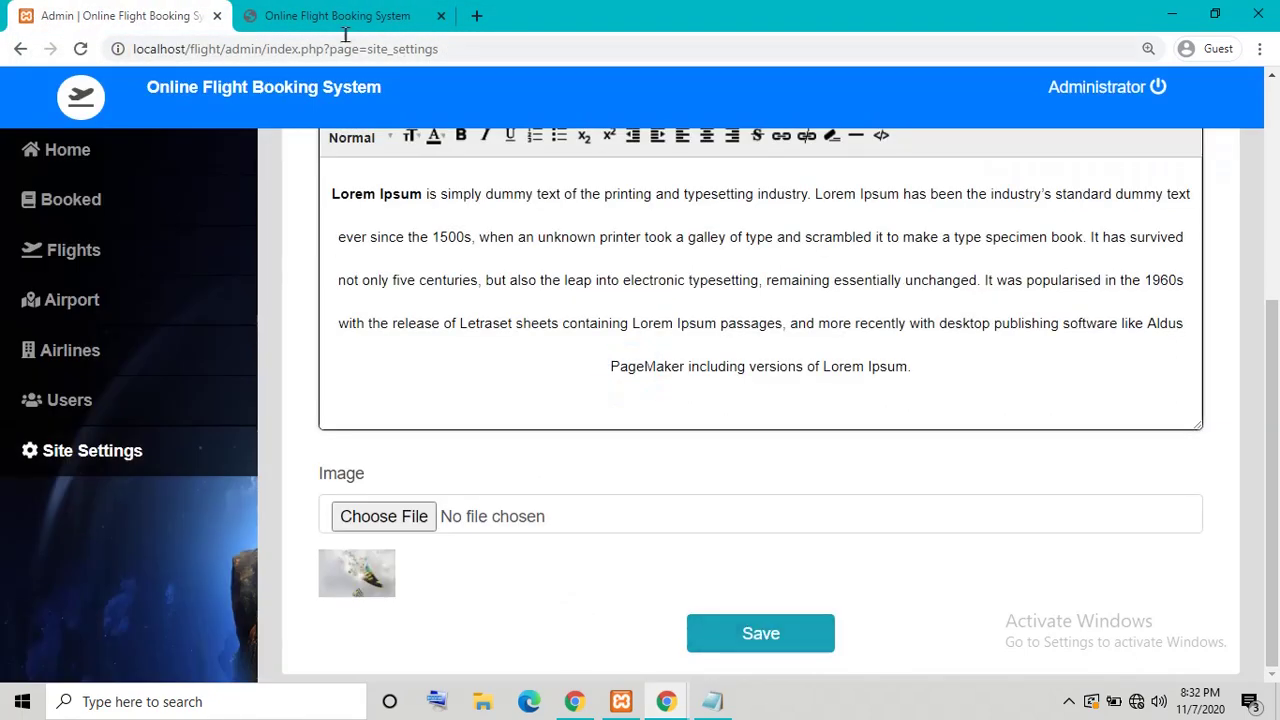
Step: Reload the public site and admin settings to check the new cover, then log out
click(340, 17)
click(80, 48)
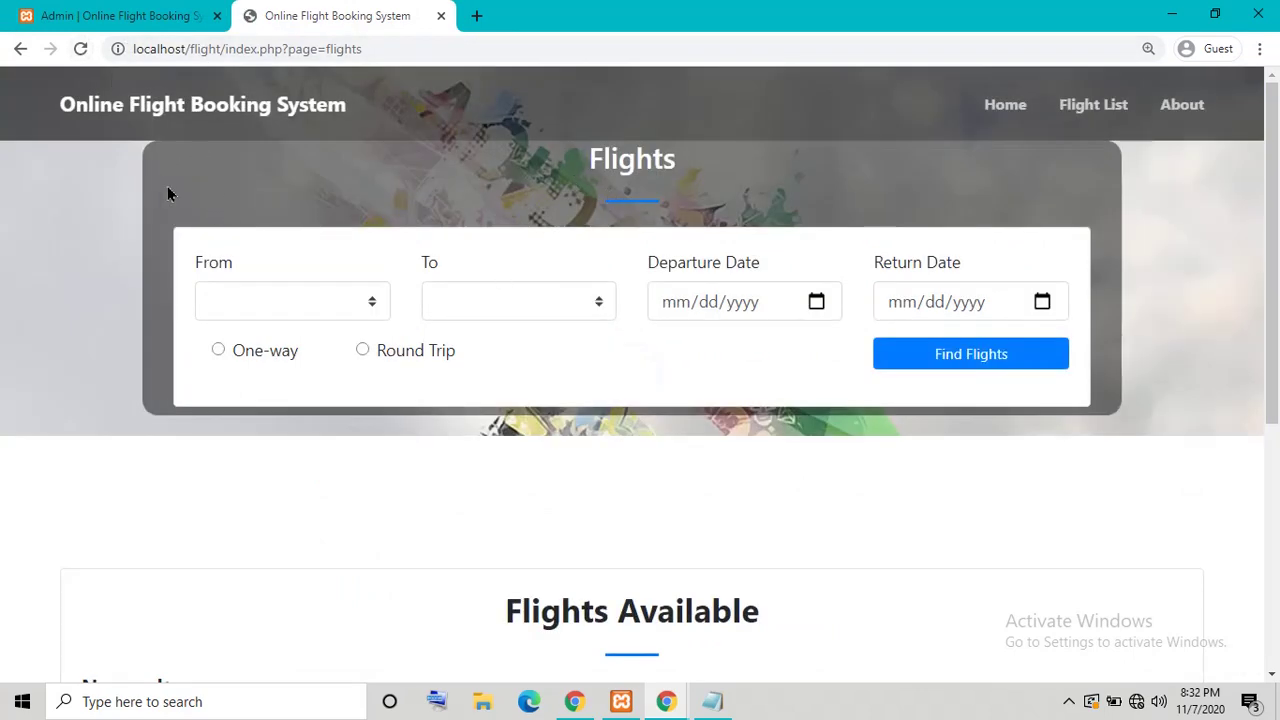
click(157, 14)
click(80, 48)
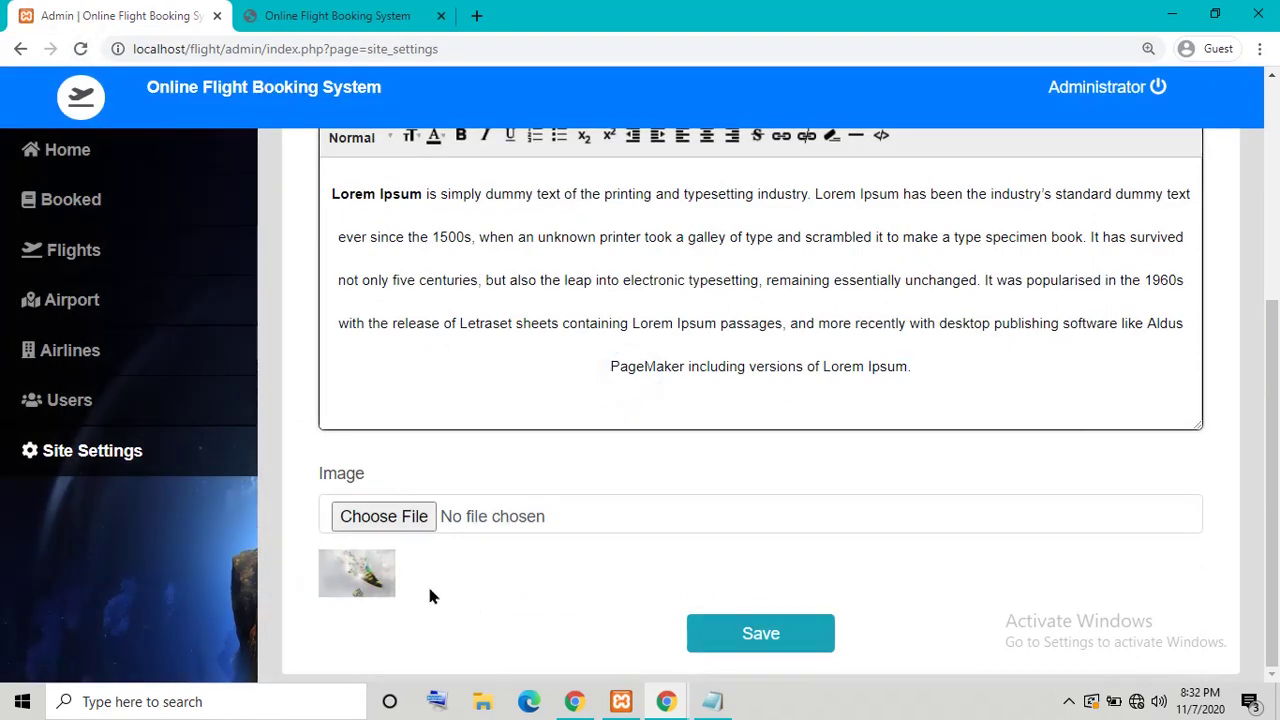
scroll(750, 420, up, 5)
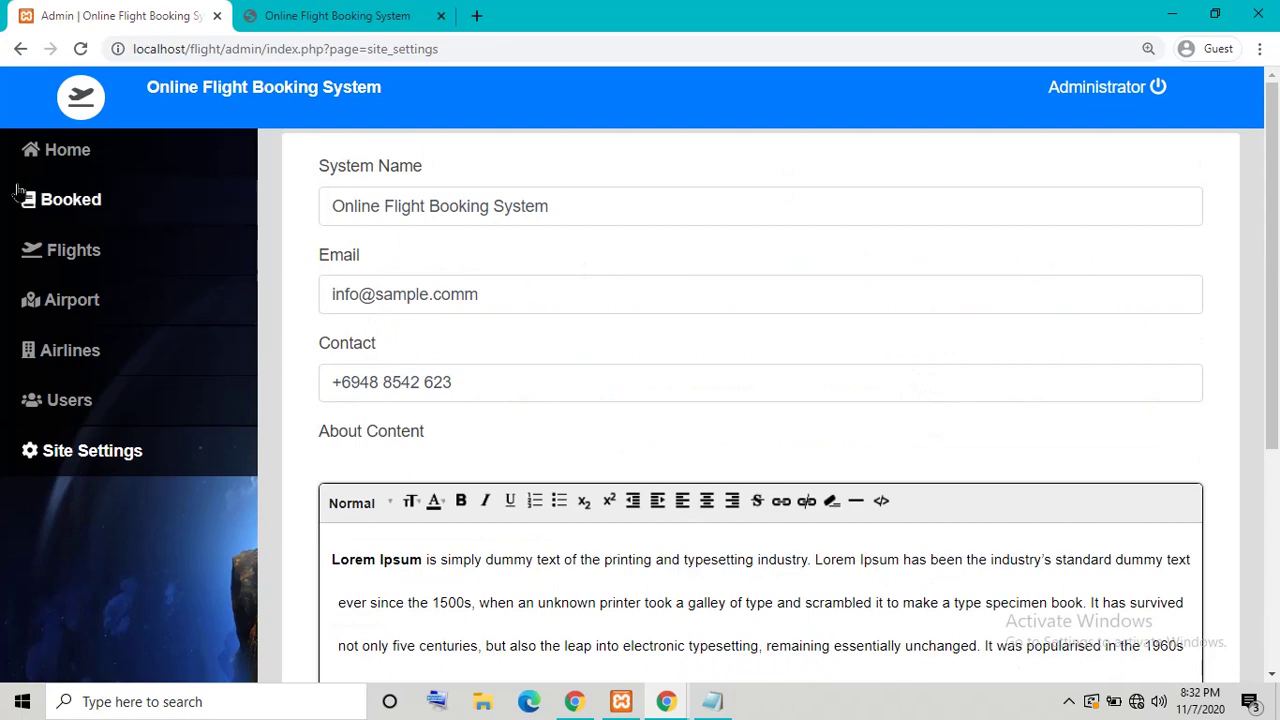
click(50, 197)
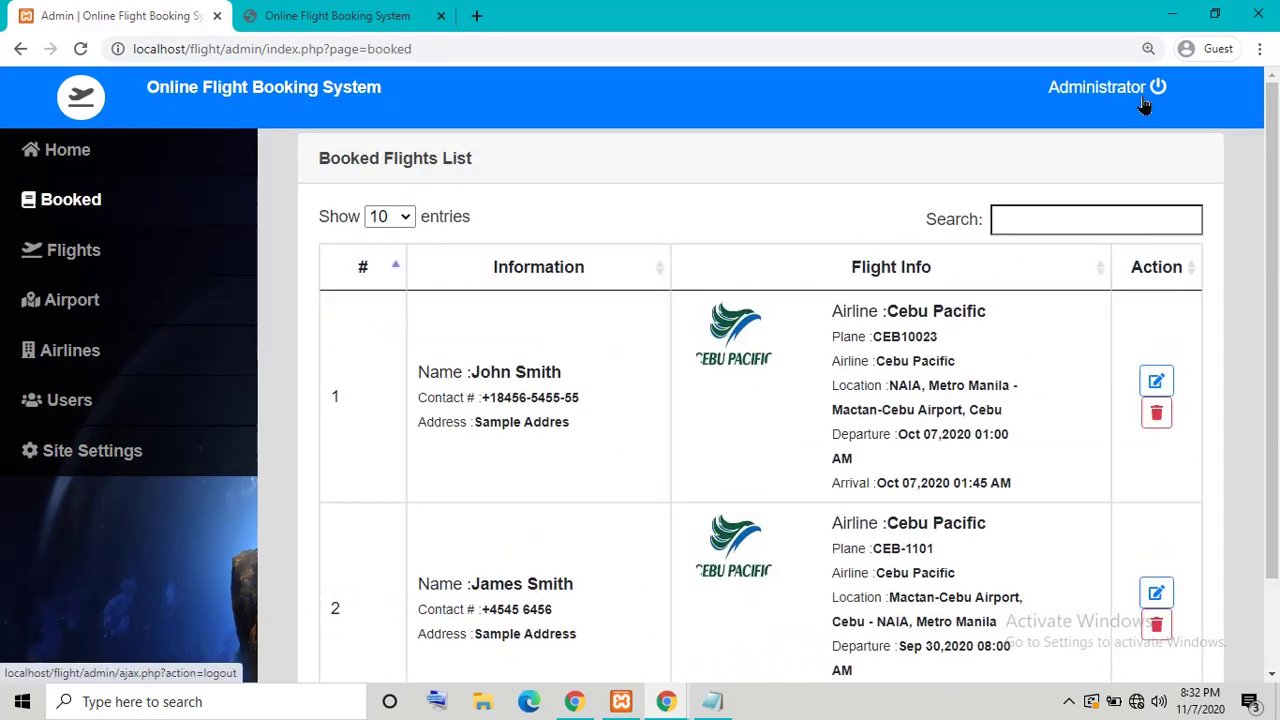
click(1145, 100)
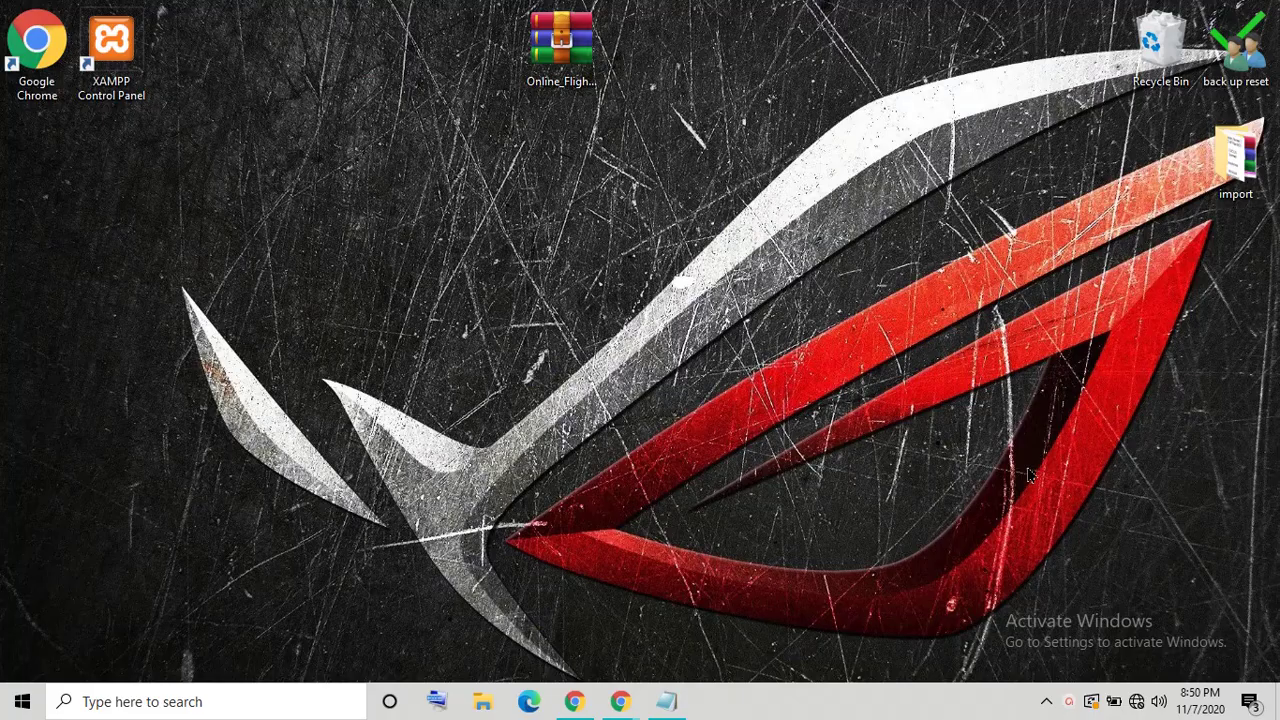
Step: Restore and minimize the how-to-run note, then launch XAMPP Control Panel from its desktop shortcut
click(666, 701)
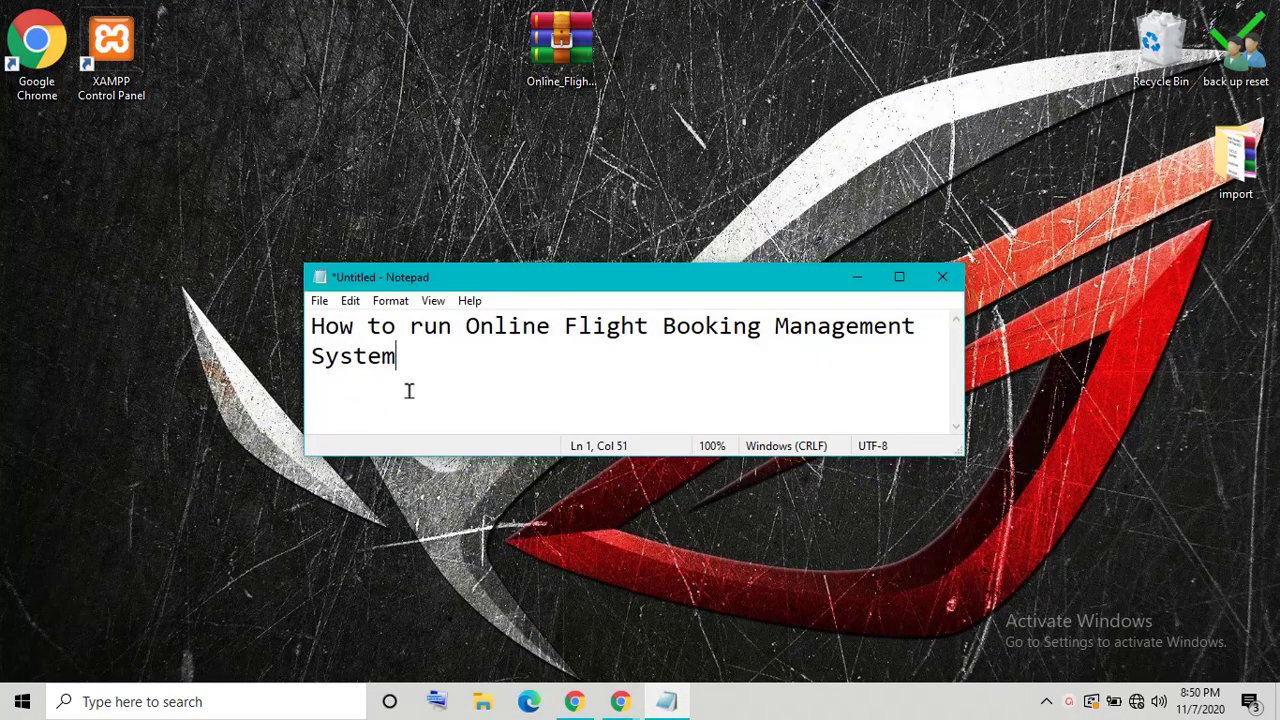
drag(315, 326, 549, 348)
click(517, 375)
click(856, 277)
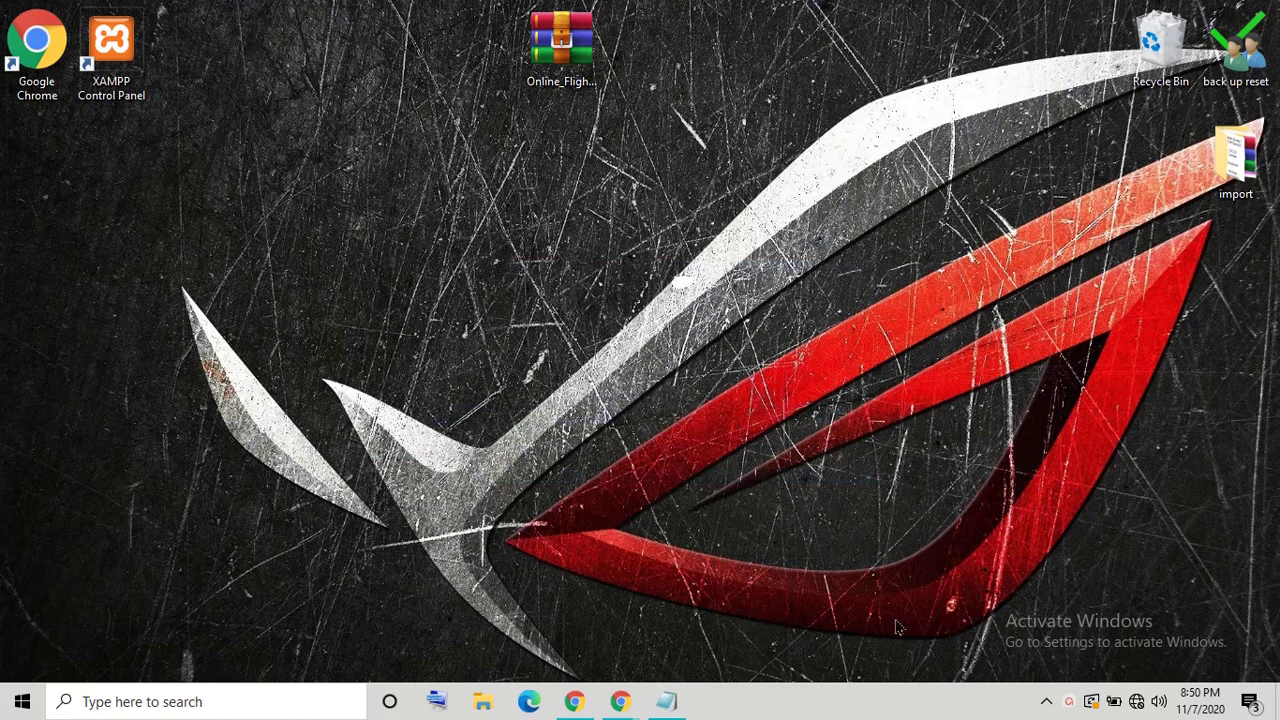
right_click(136, 60)
click(258, 72)
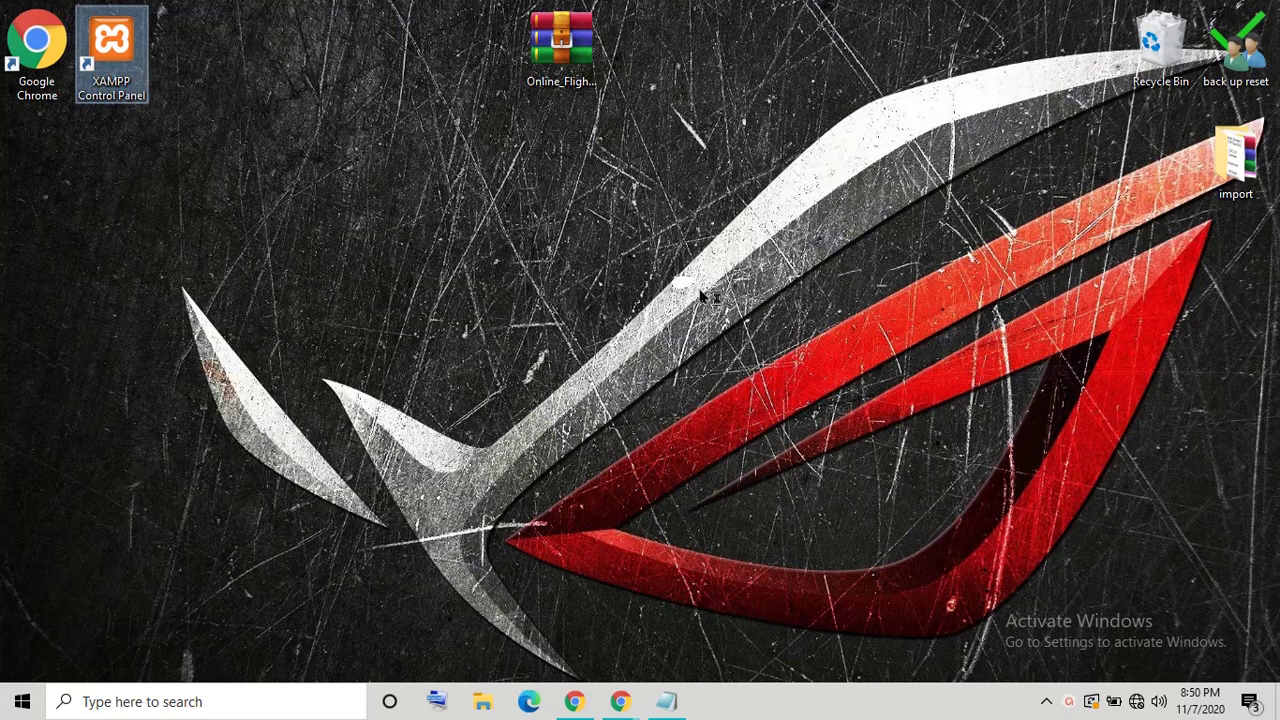
Step: Start the Apache and MySQL servers in XAMPP Control Panel
click(647, 241)
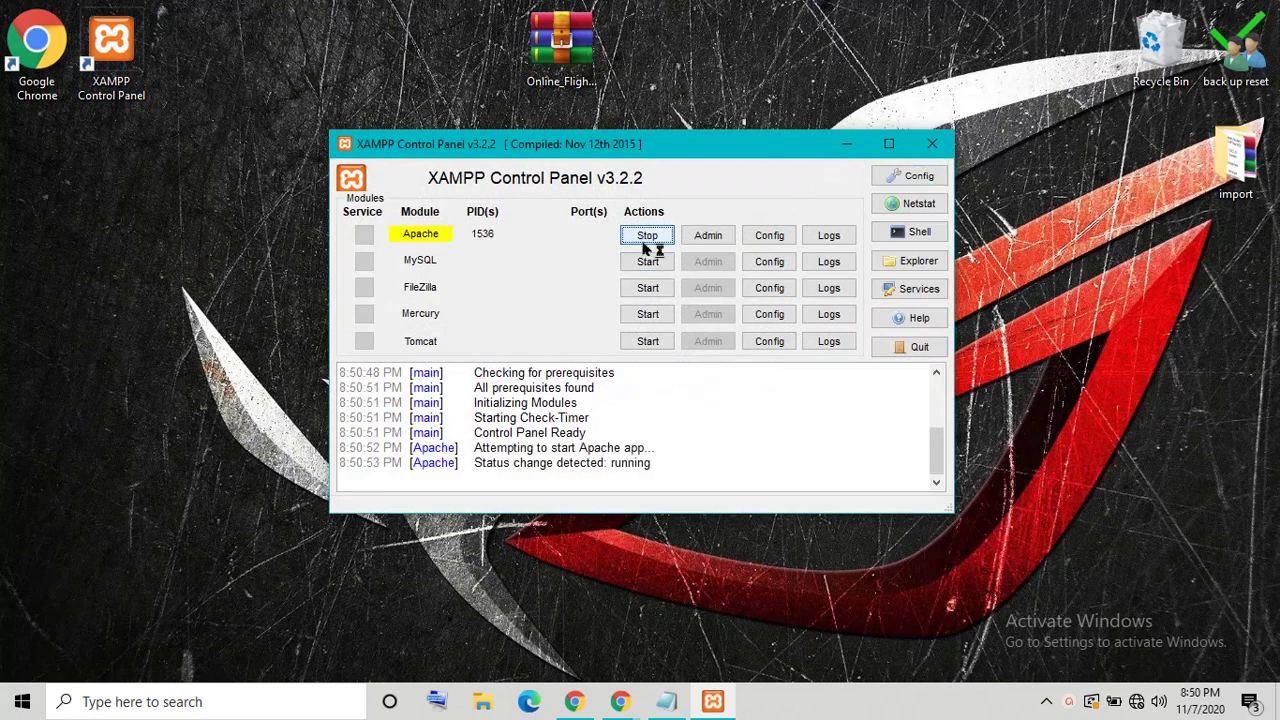
click(647, 260)
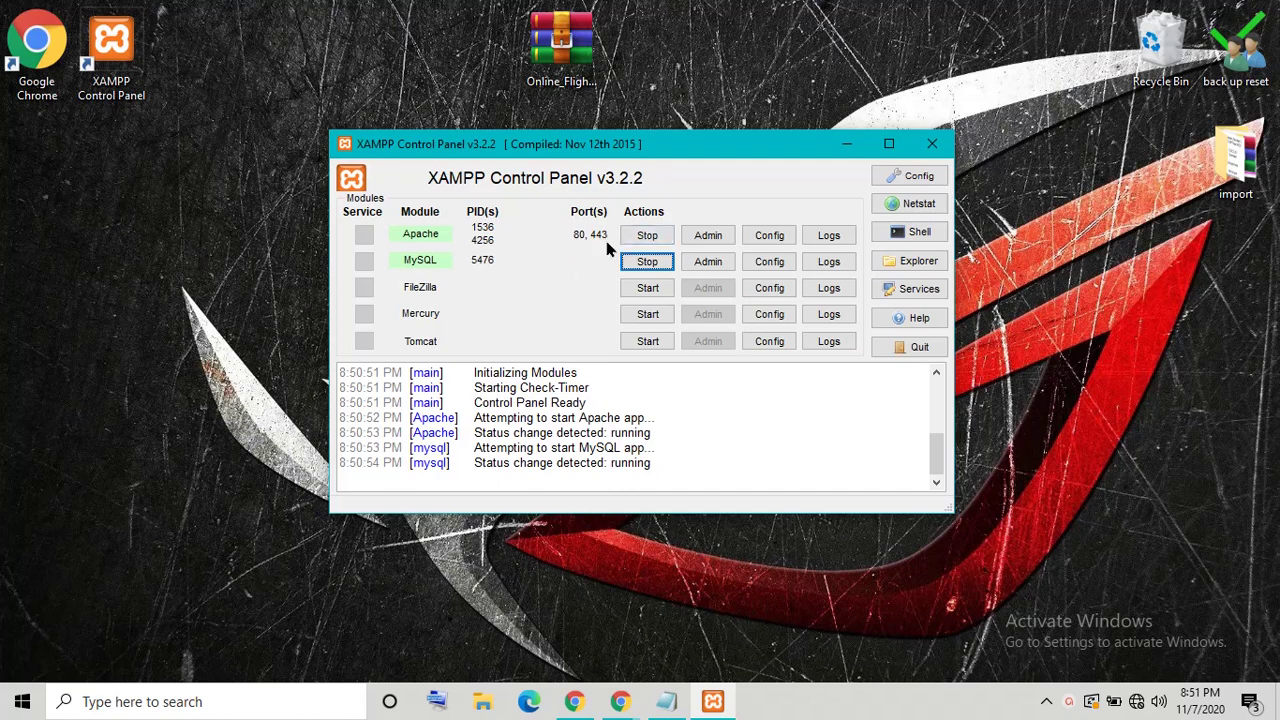
click(627, 267)
Step: Refresh the desktop a few times and minimize XAMPP Control Panel
right_click(186, 276)
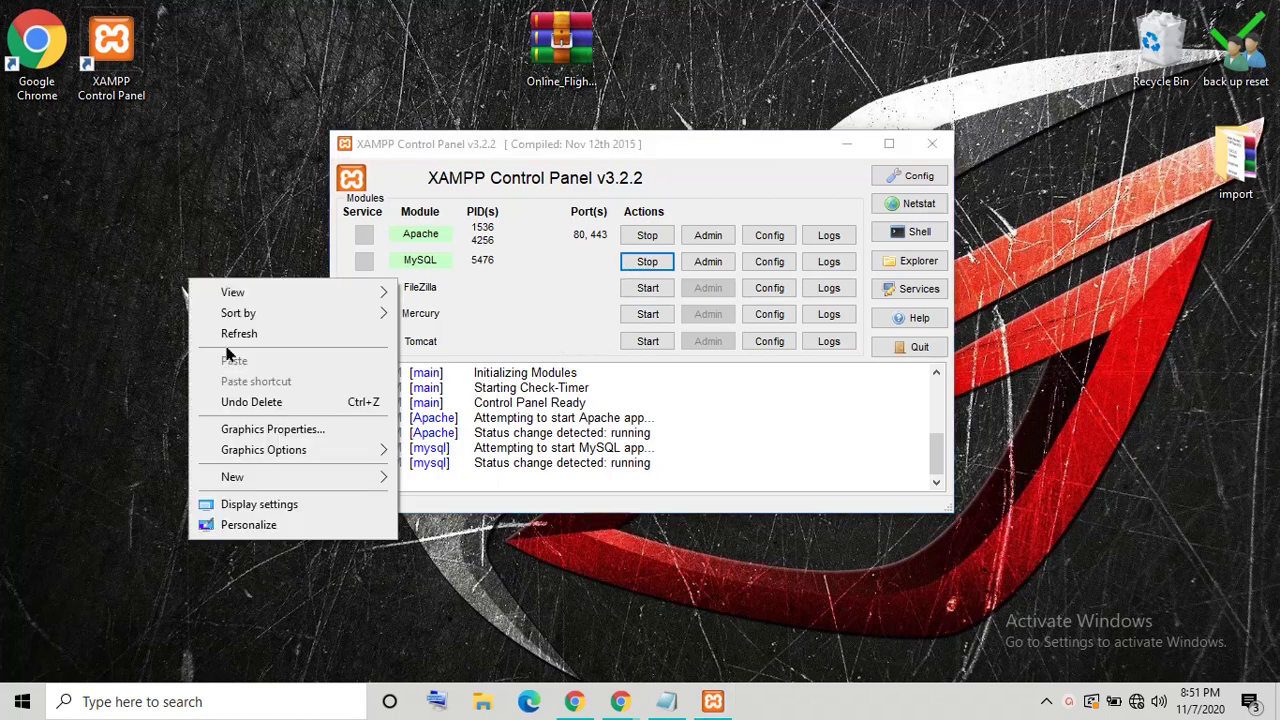
click(237, 336)
right_click(202, 308)
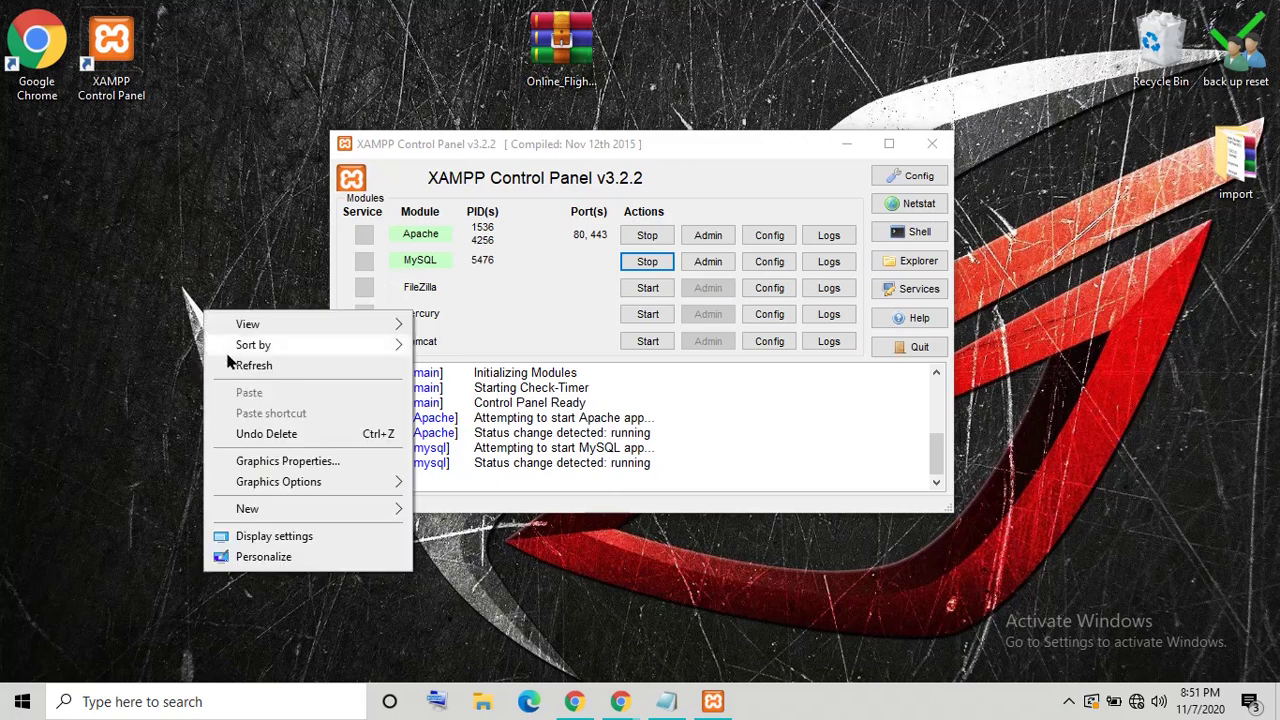
click(240, 366)
right_click(196, 286)
click(258, 344)
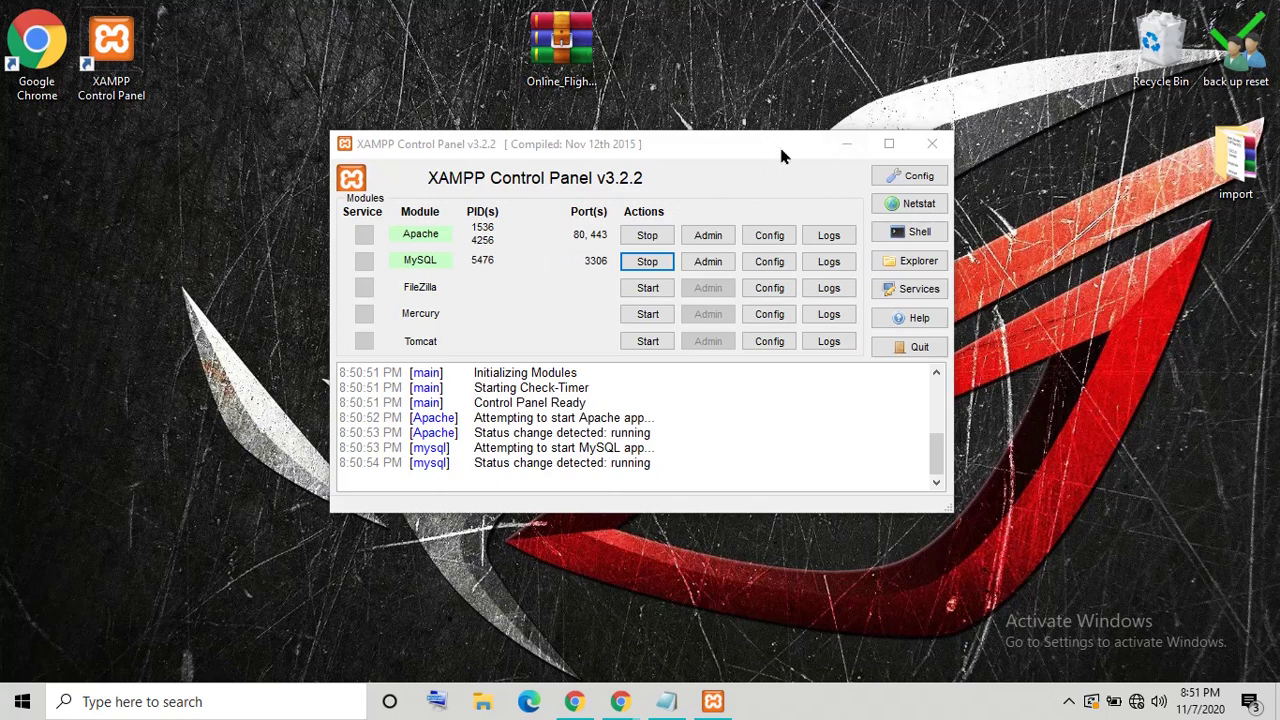
click(848, 145)
Step: Extract Online_Flight_Booking_Management_System.zip to the desktop and move the folder to the top centre
click(583, 57)
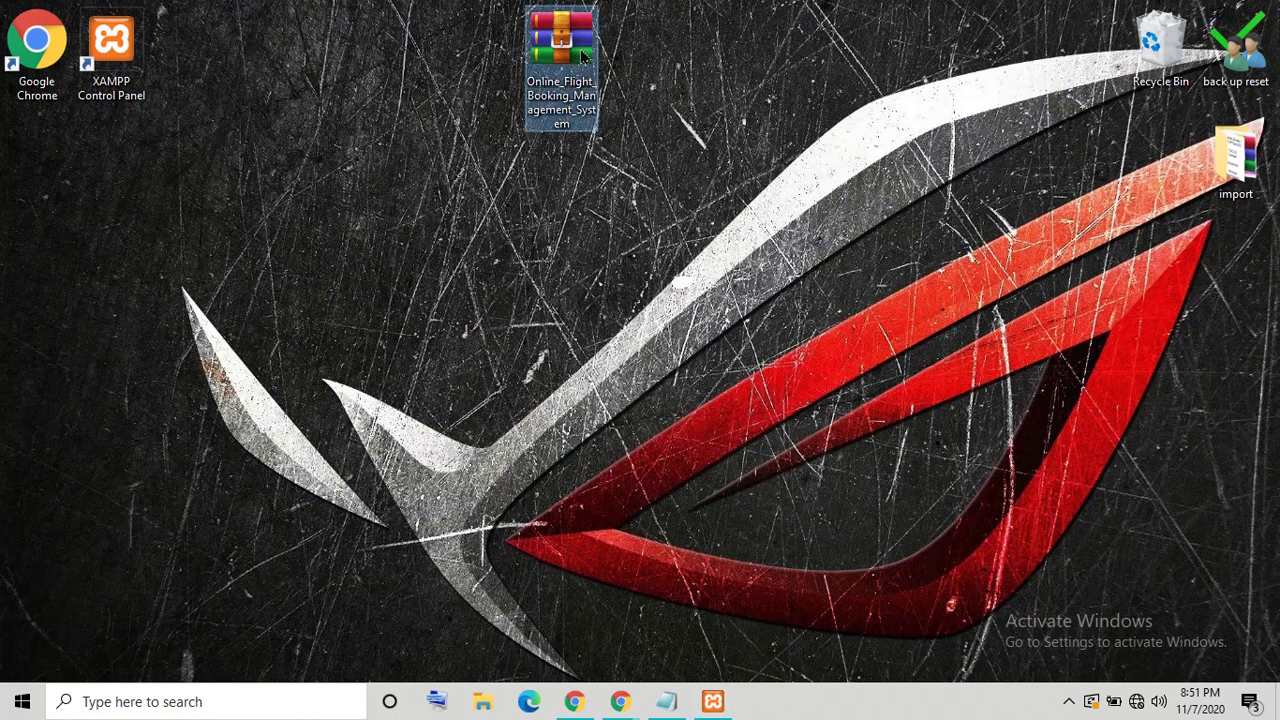
right_click(583, 57)
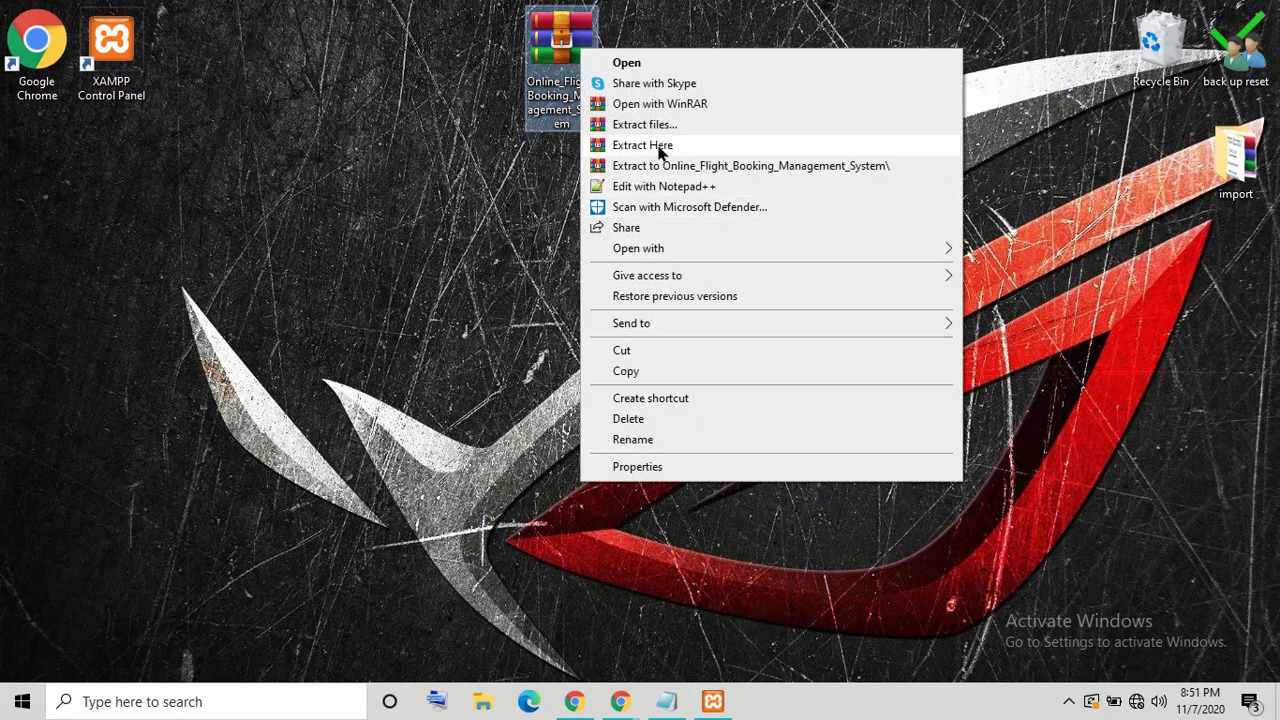
click(659, 150)
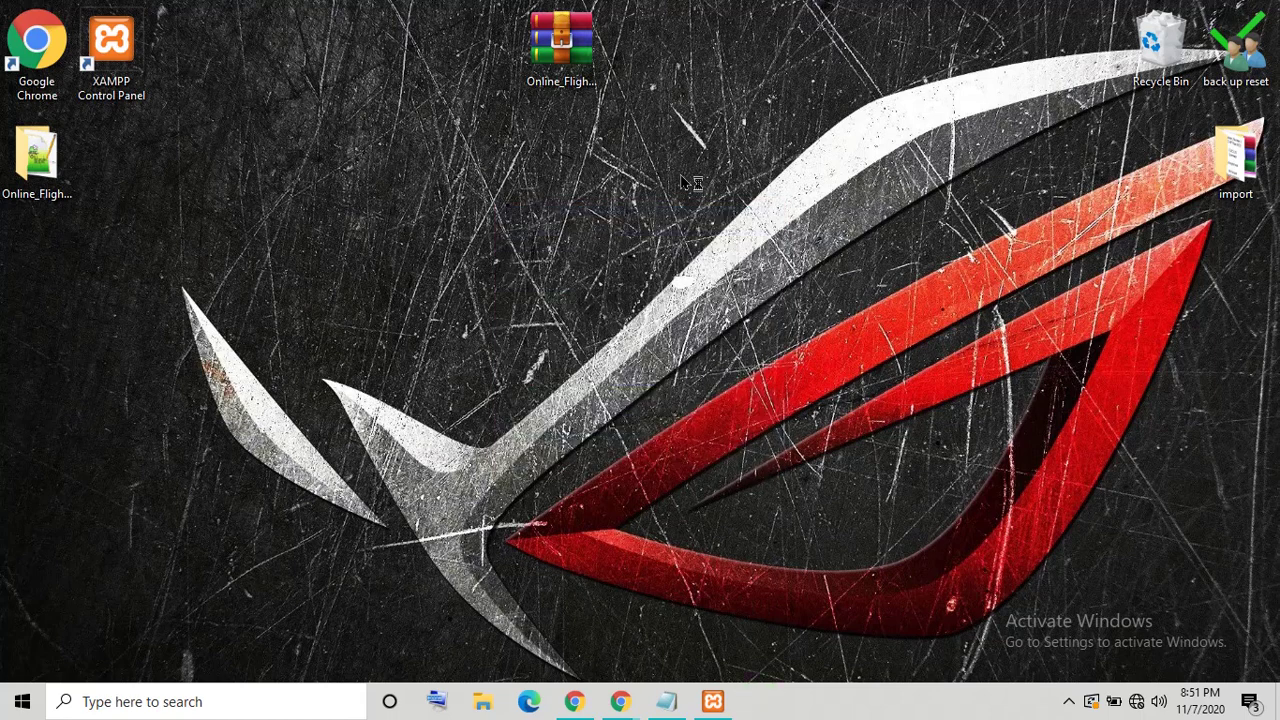
drag(12, 167, 458, 185)
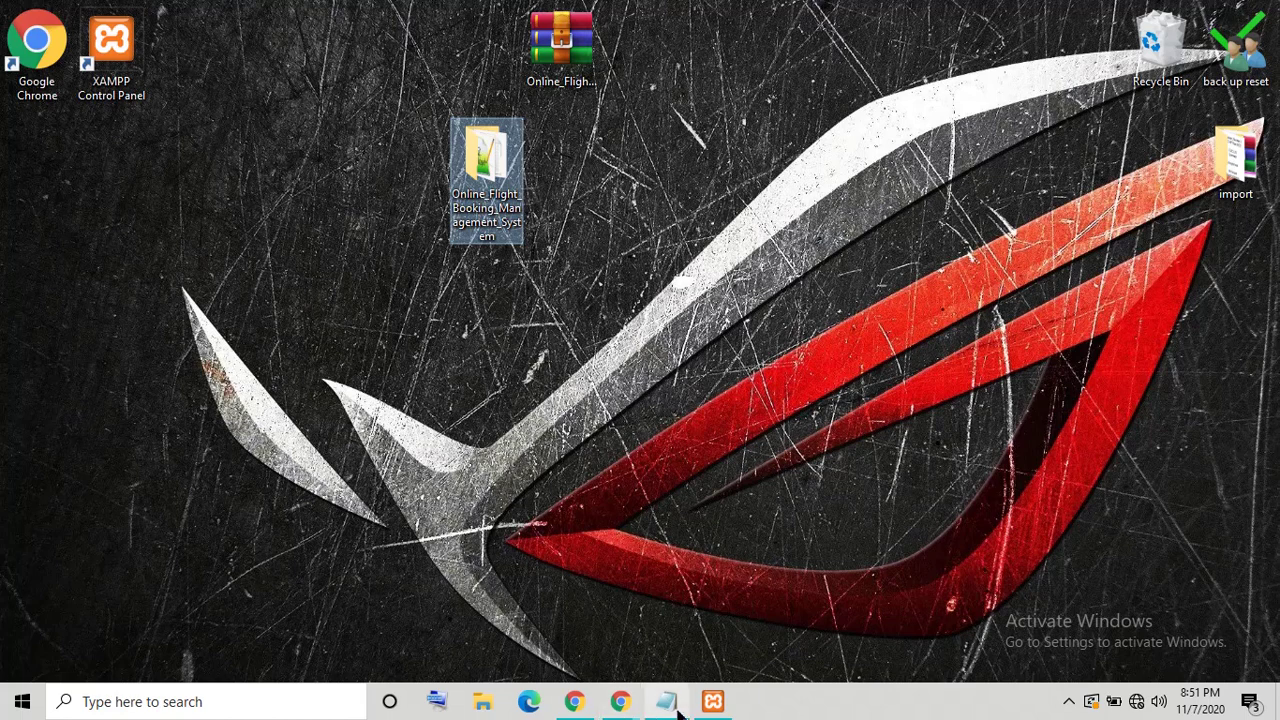
Step: Replace the Notepad note's title line with 'type localhost any browser'
click(624, 704)
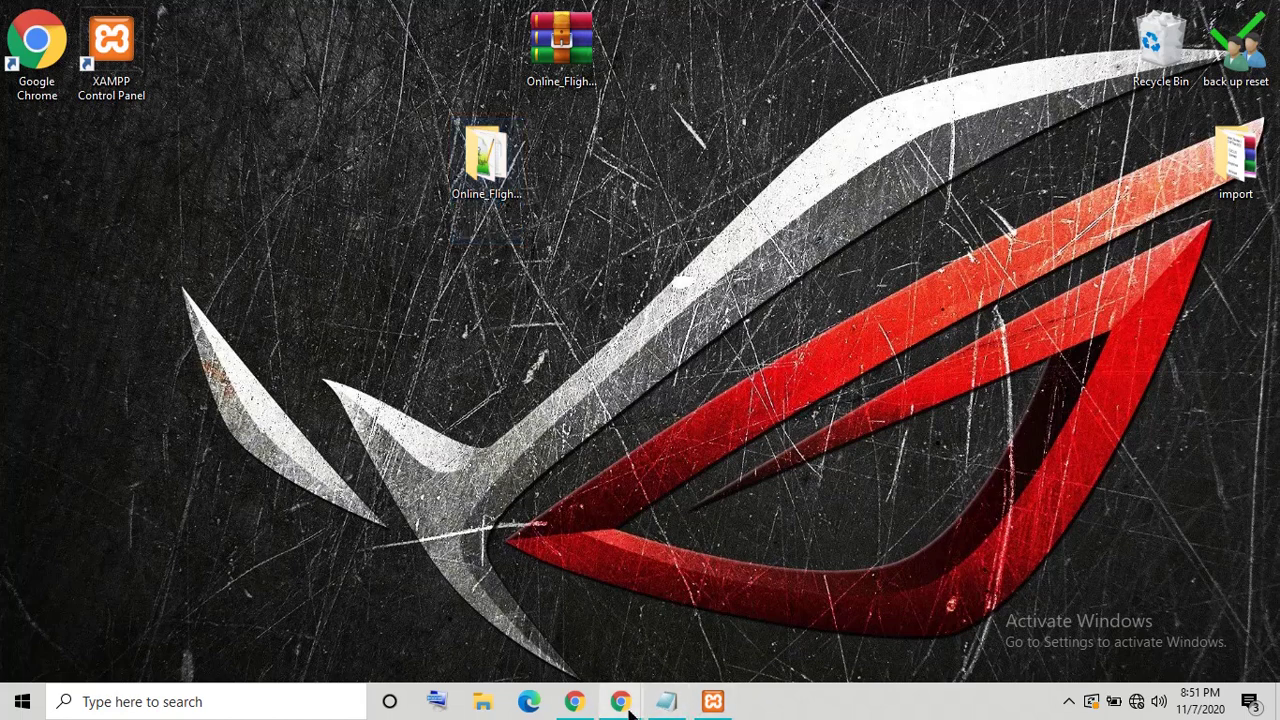
click(712, 667)
click(667, 701)
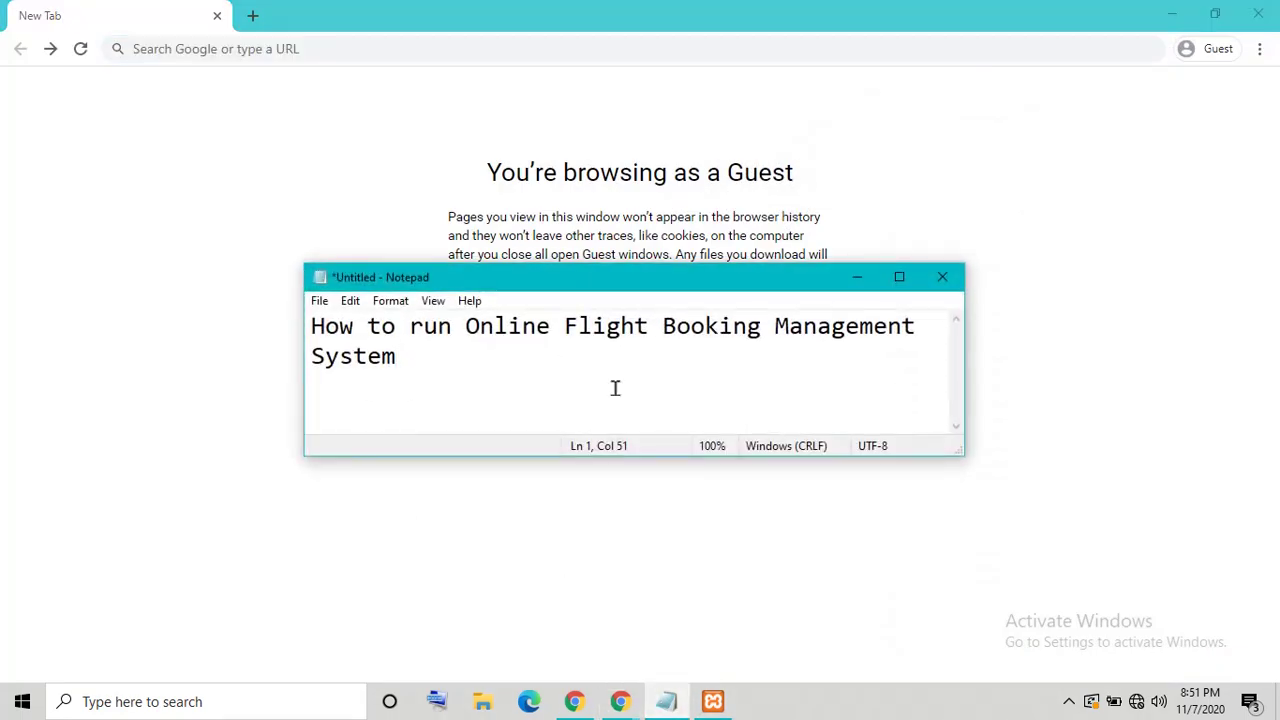
drag(614, 389, 17, 353)
drag(462, 360, 293, 312)
key(ctrl+x)
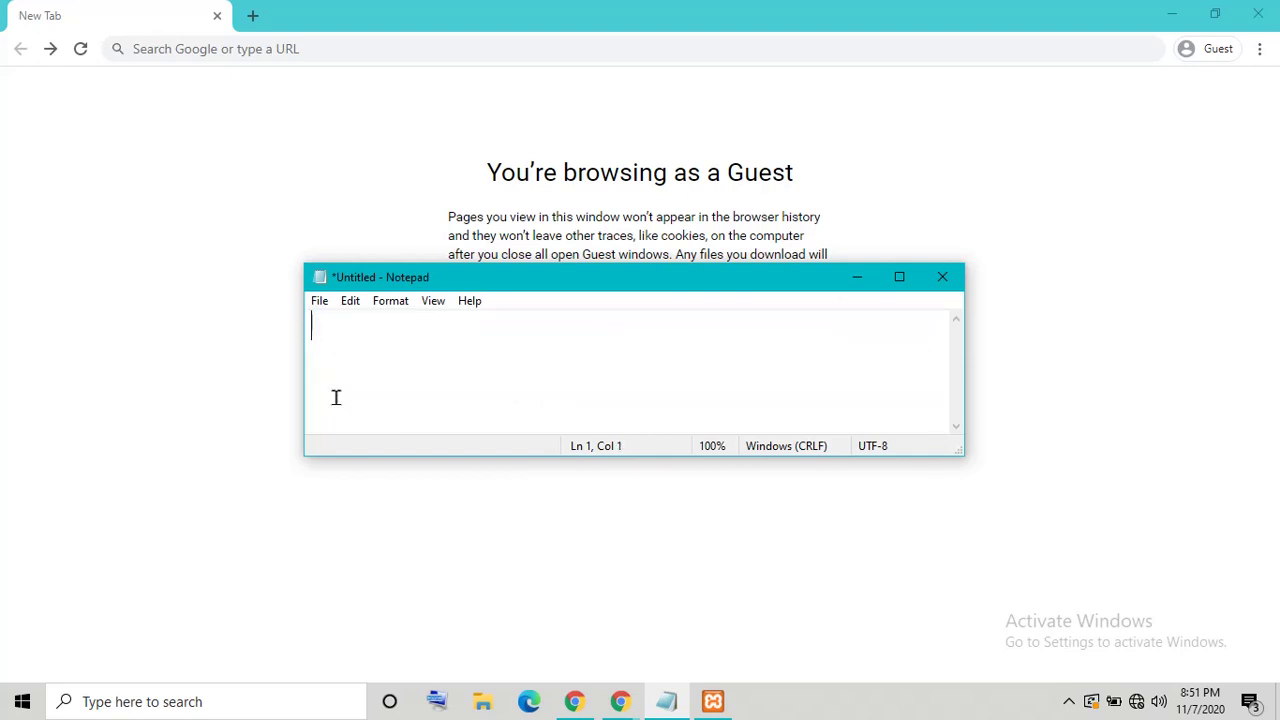
text(type localhost an)
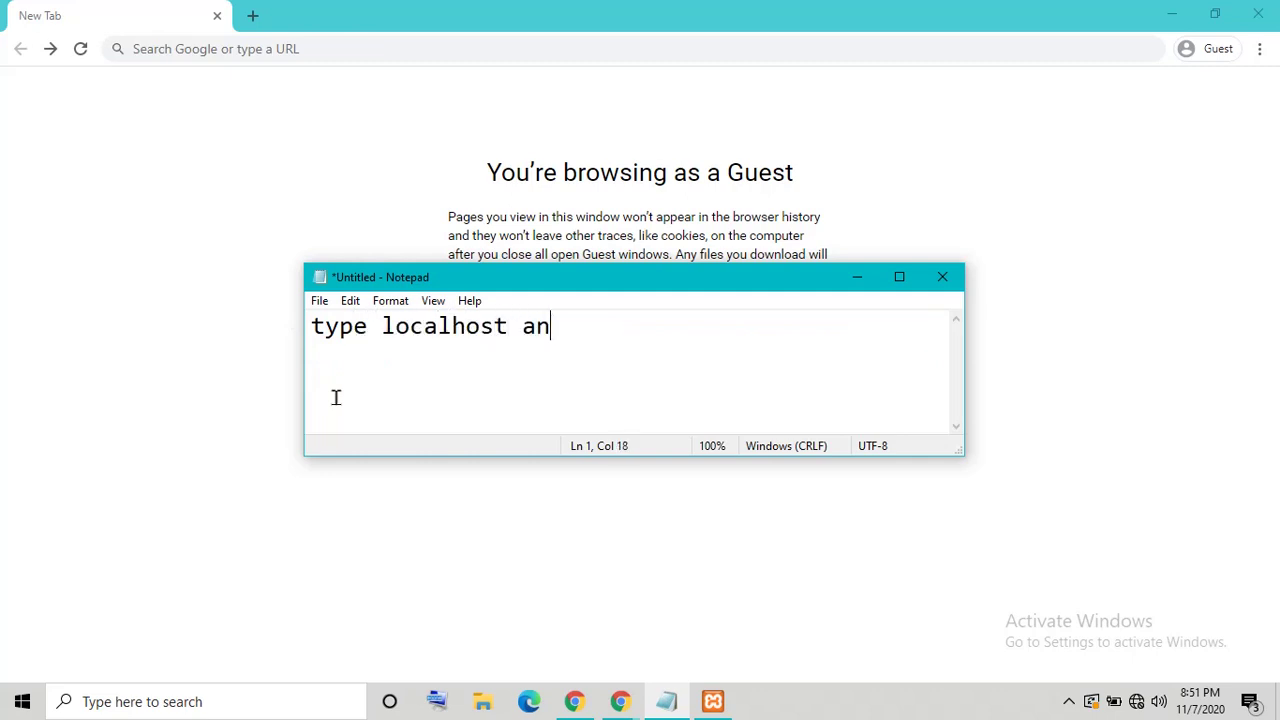
text(y browser)
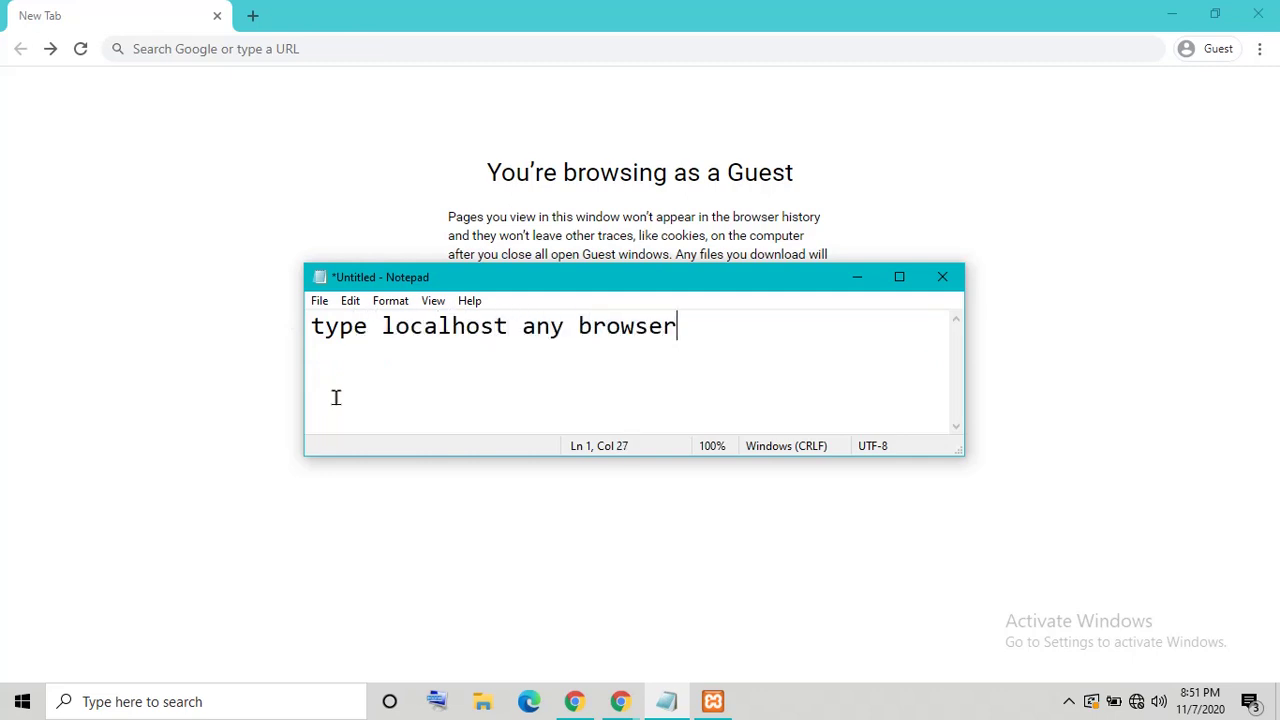
click(330, 48)
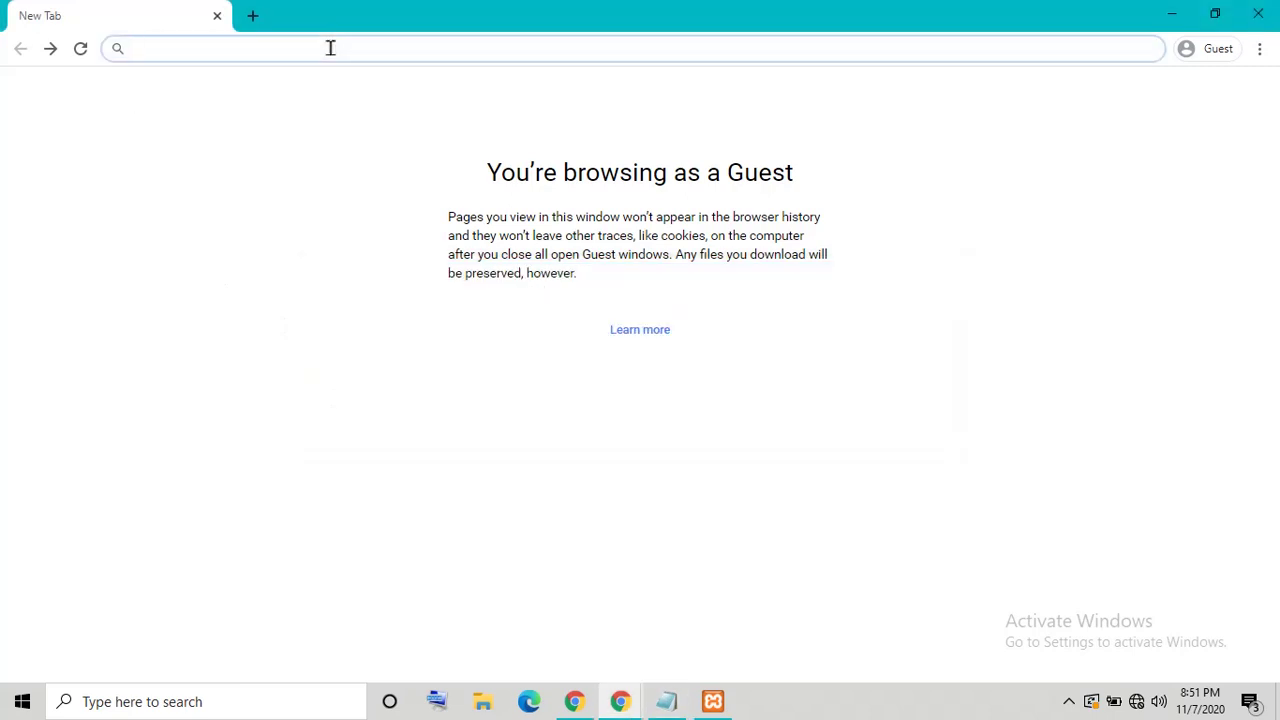
Step: Load localhost, open phpMyAdmin's New database page, minimize Chrome, and select the project folder
text(localhost)
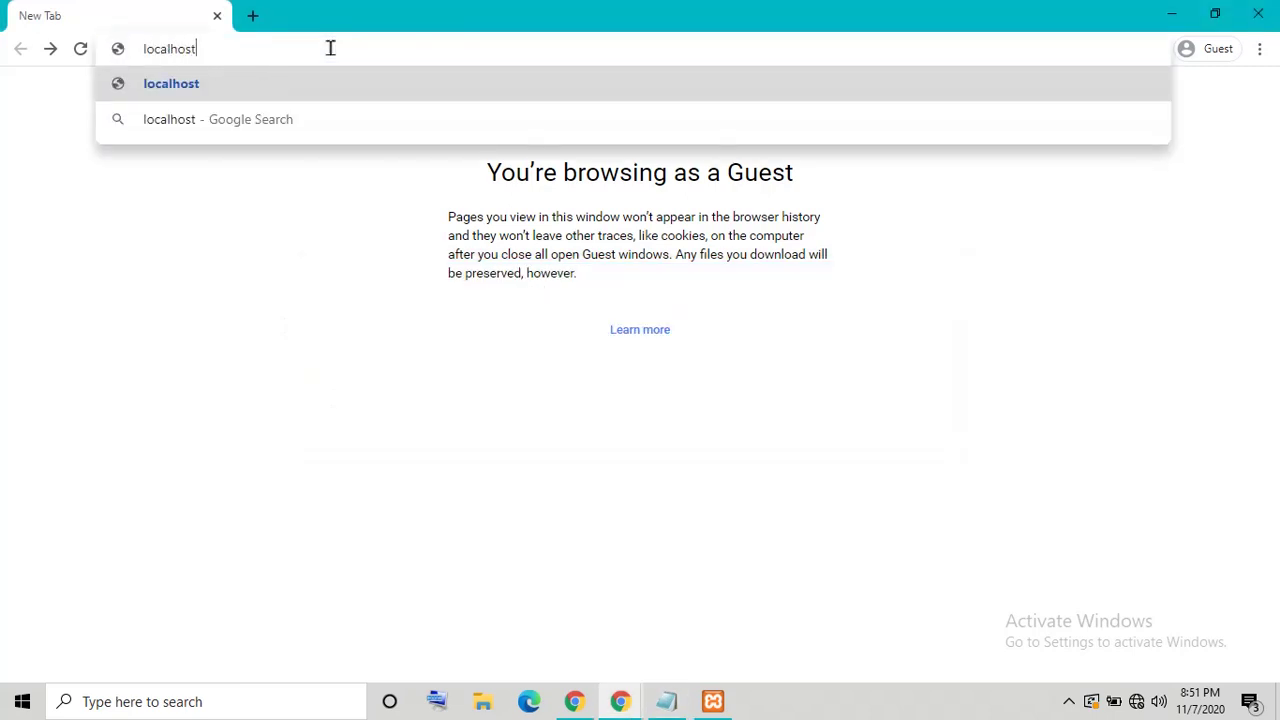
key(Return)
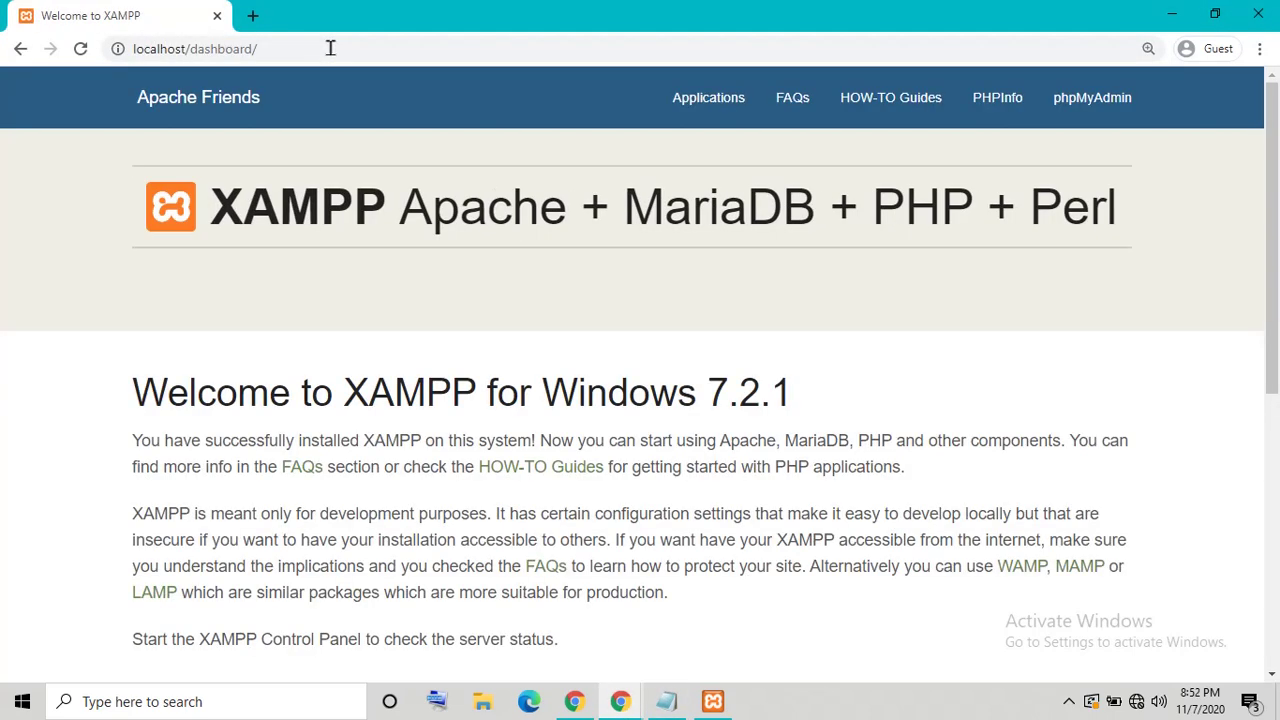
click(1092, 109)
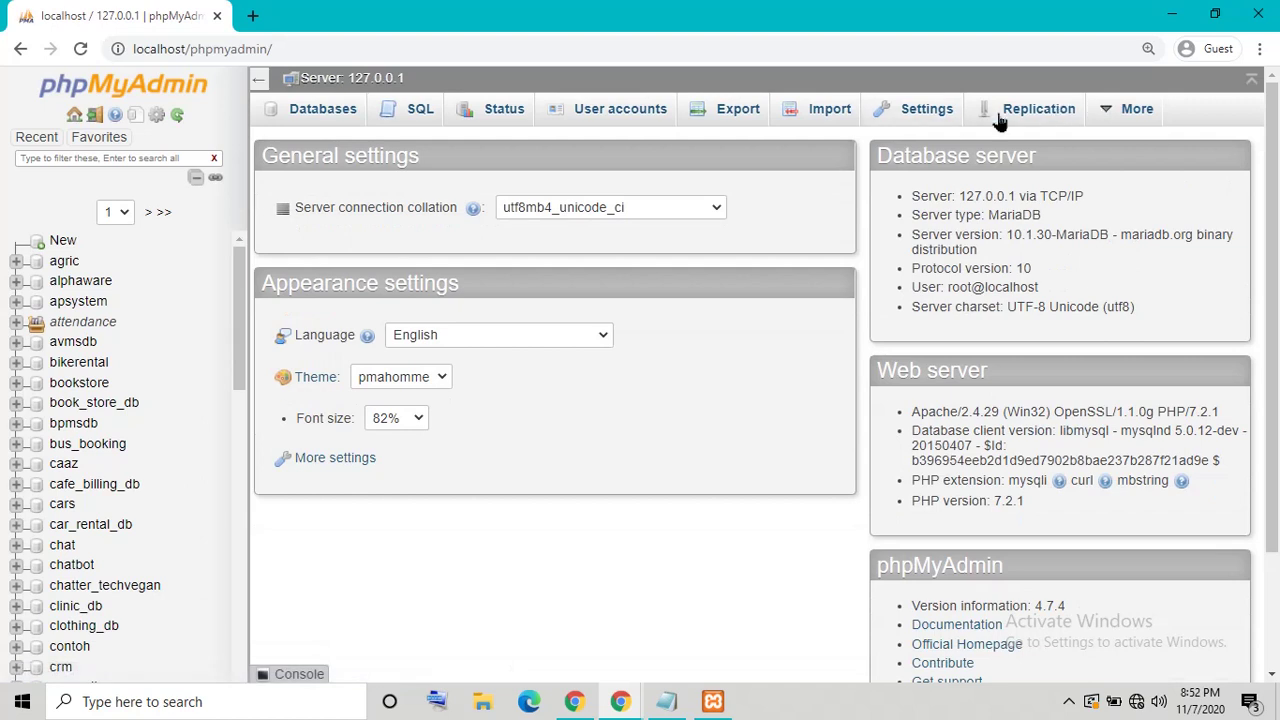
click(57, 247)
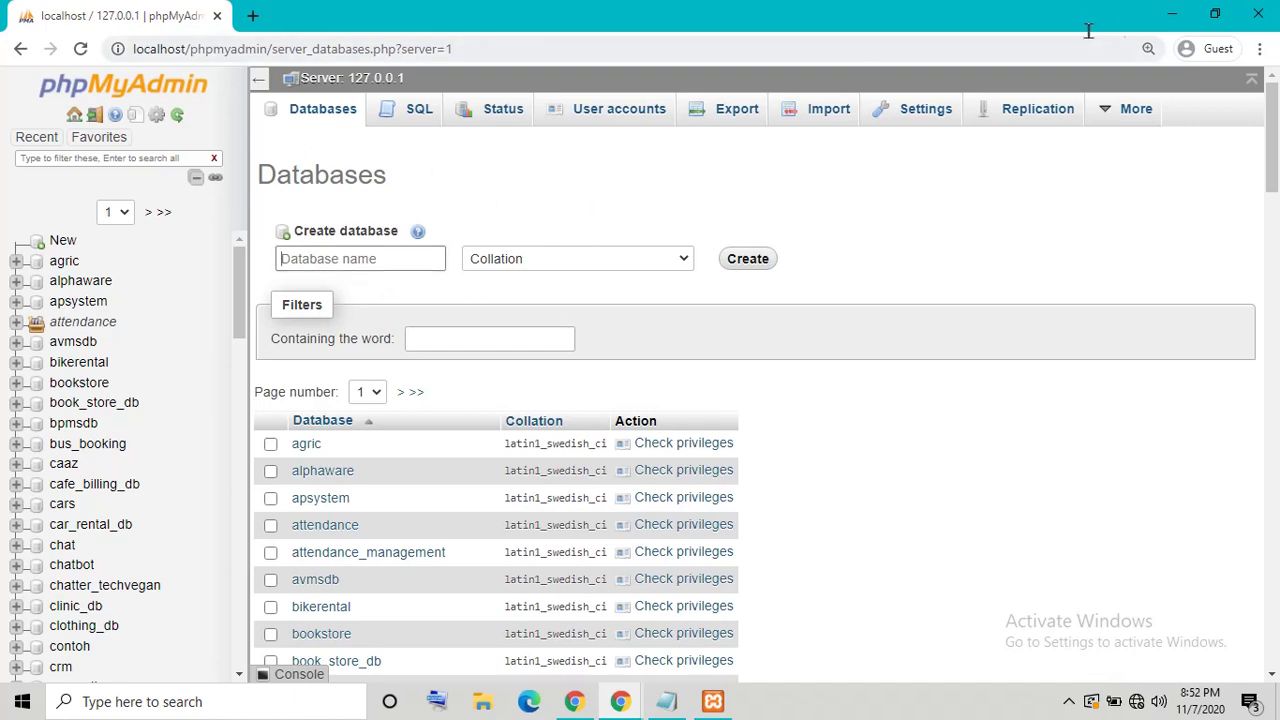
click(1176, 20)
click(513, 191)
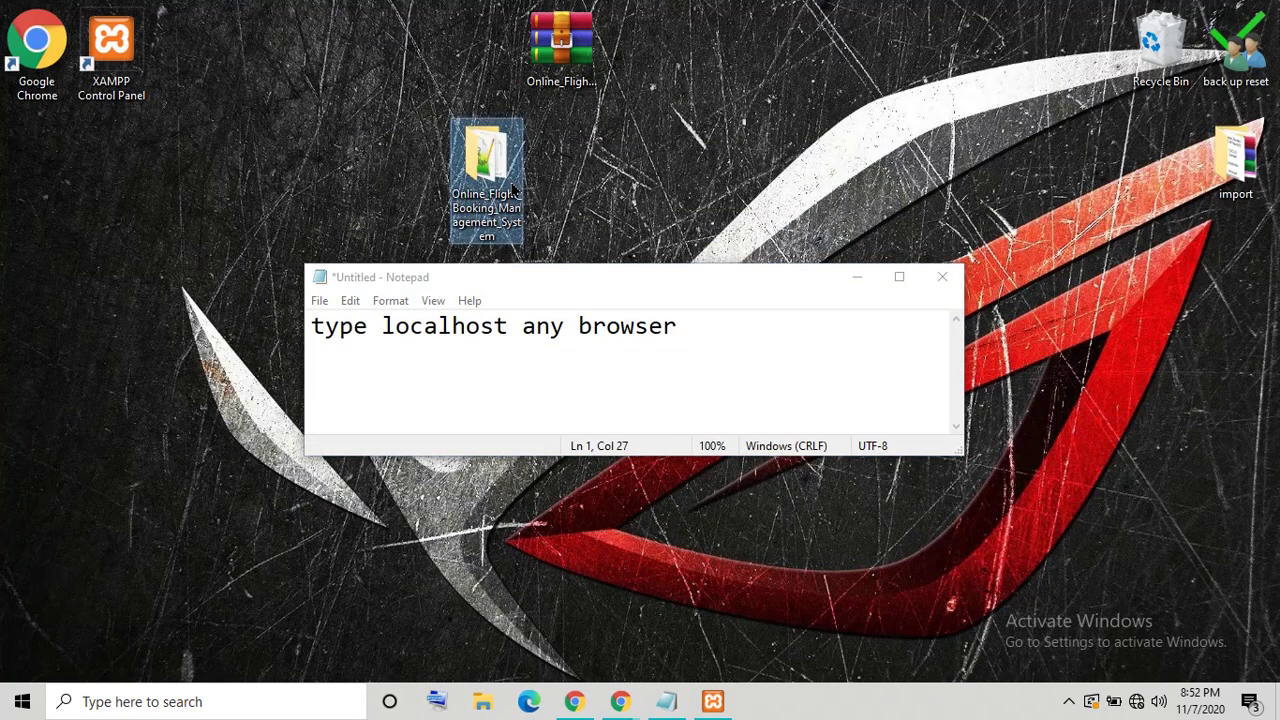
Step: Open the project's database folder and copy the name flight_booking_db from flight_booking_db.sql
right_click(513, 191)
click(545, 197)
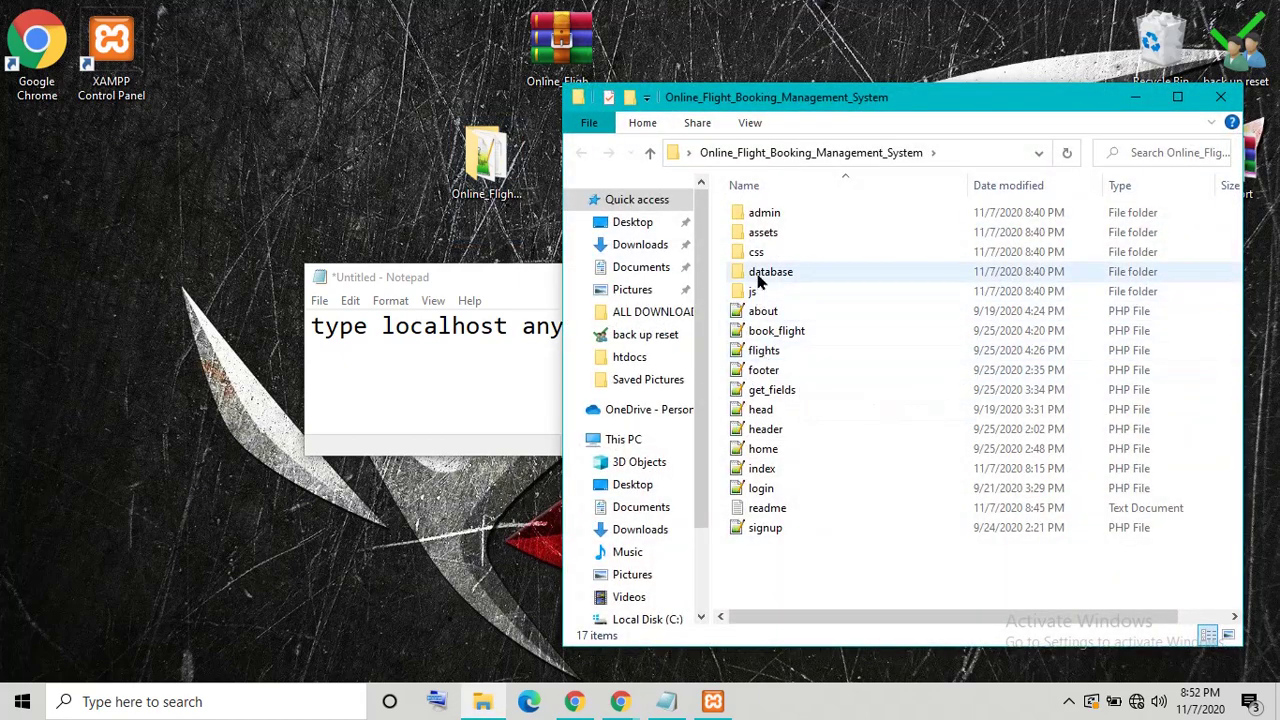
double_click(762, 274)
click(775, 222)
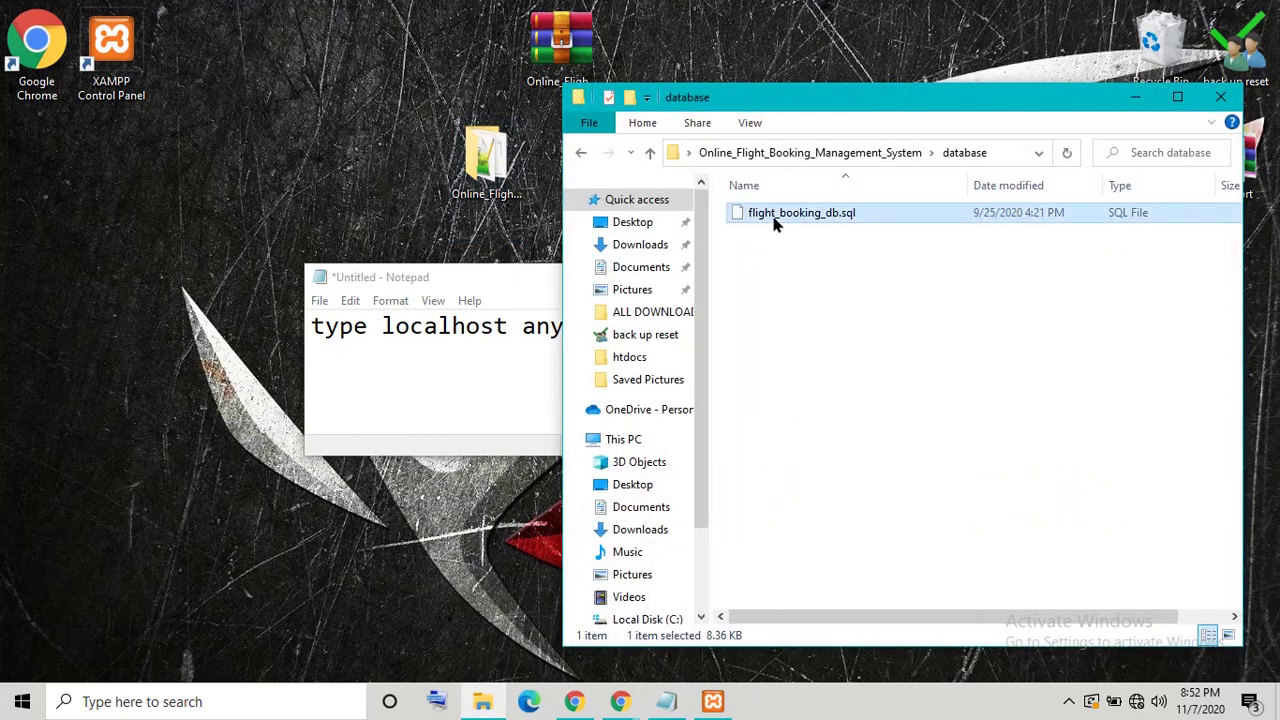
right_click(755, 219)
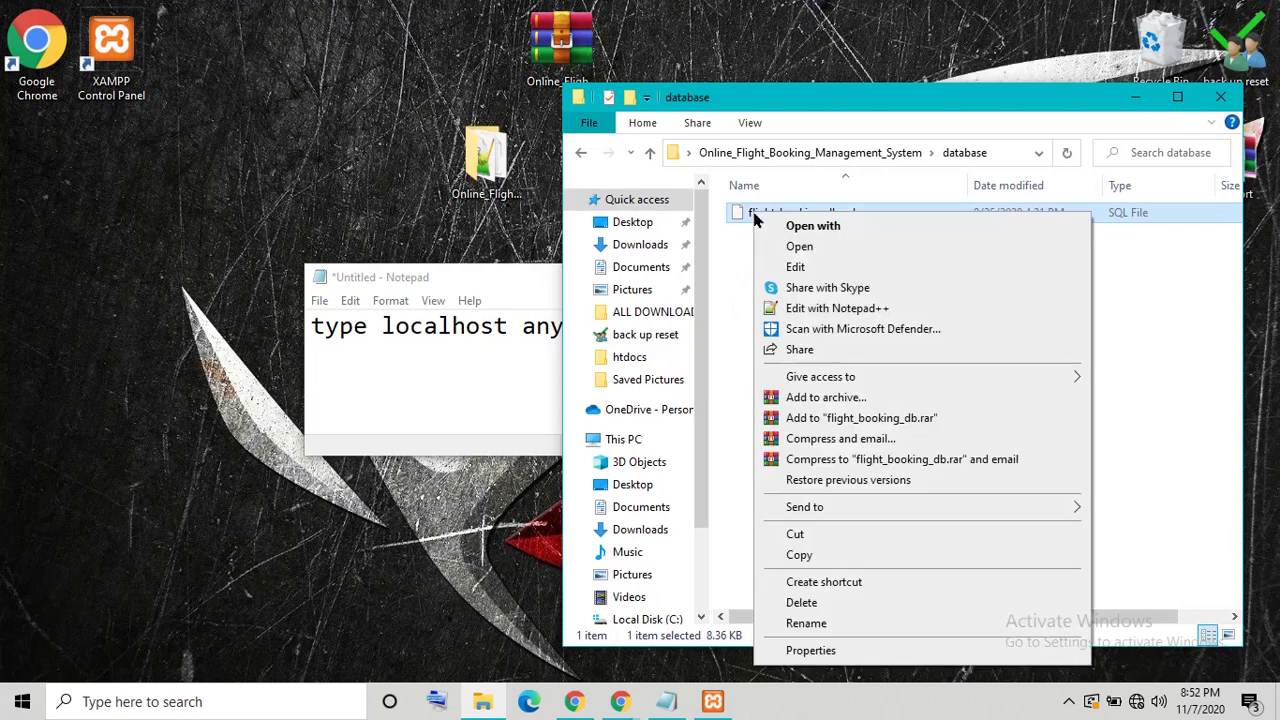
click(800, 626)
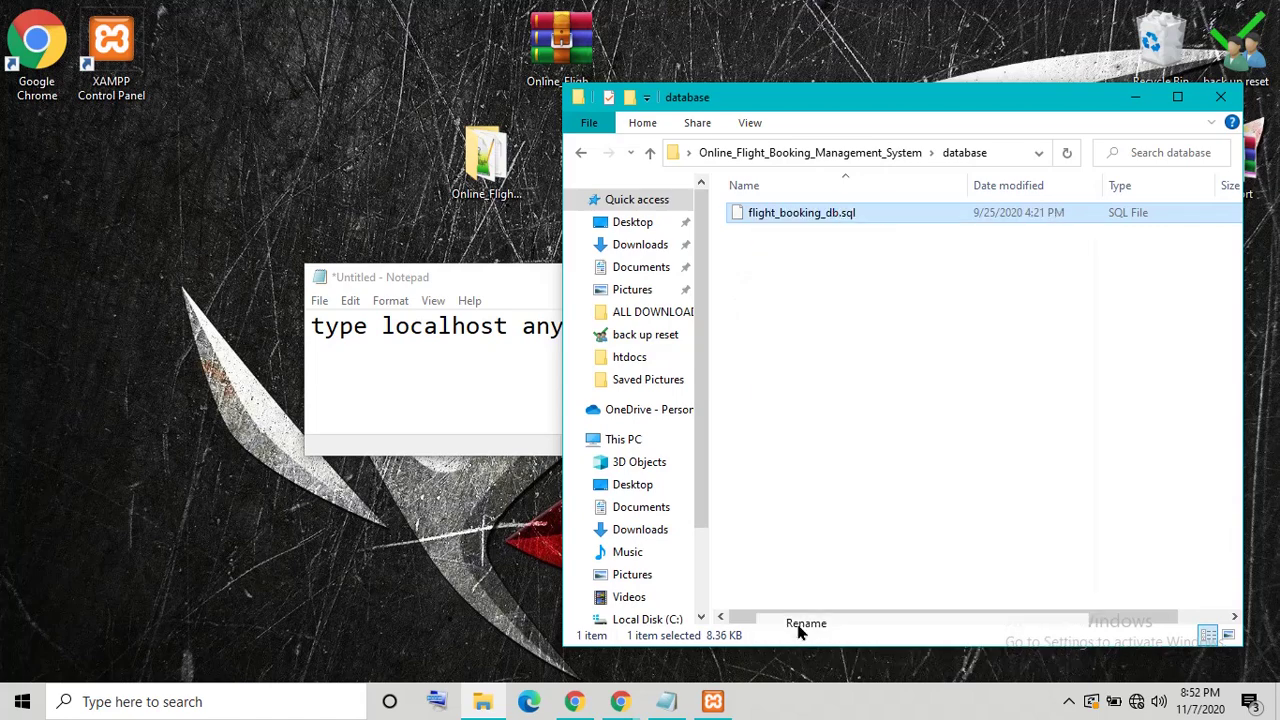
right_click(792, 215)
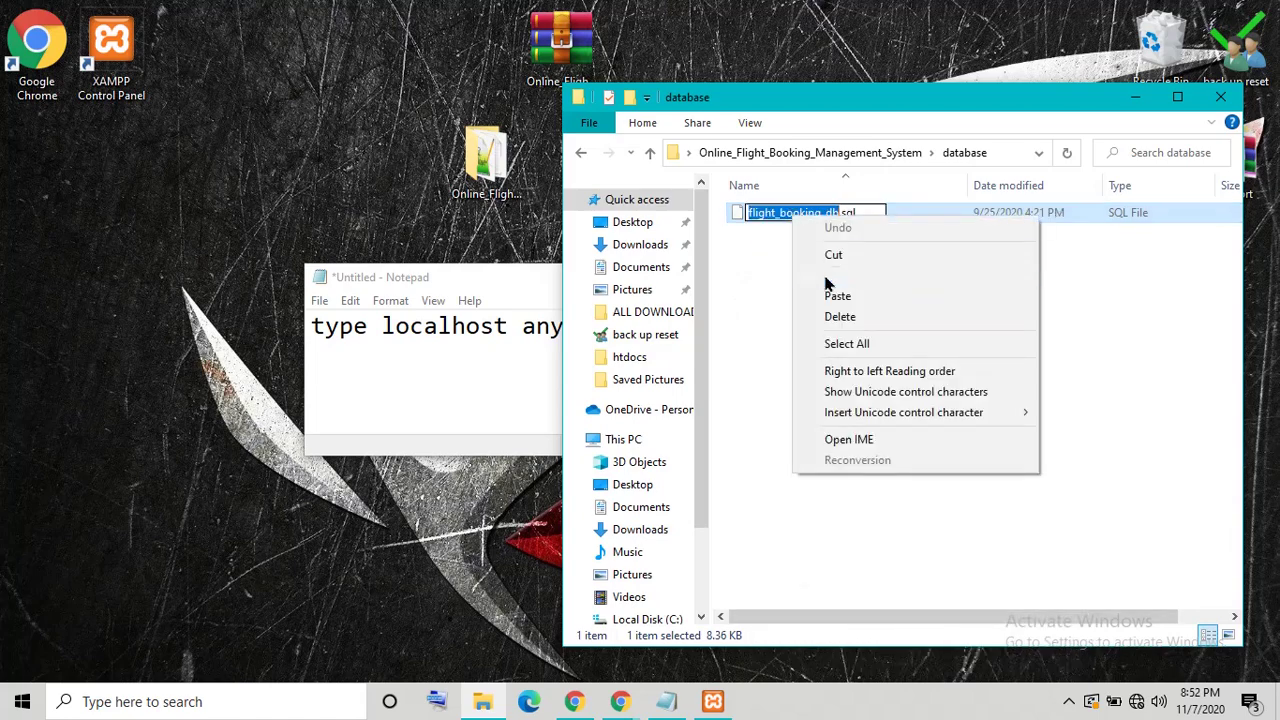
click(824, 276)
key(Escape)
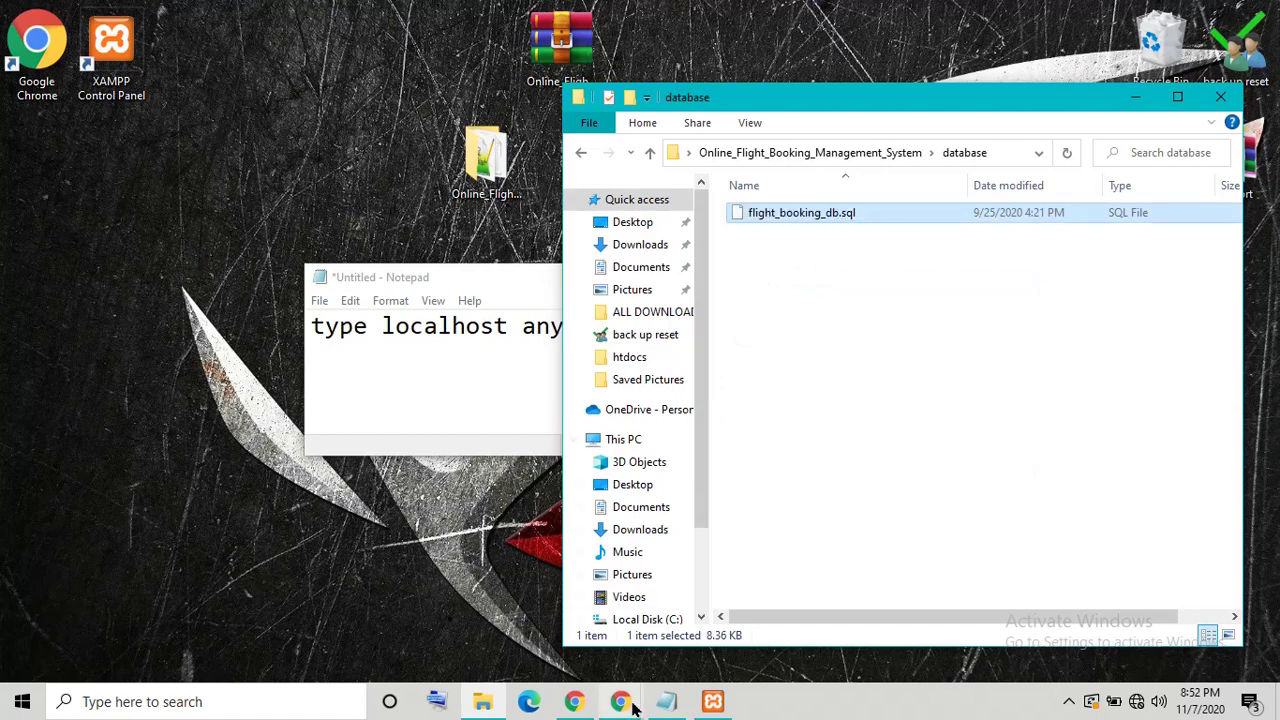
Step: Create a database named flight_booking_db with the default collation
mouse_move(622, 705)
click(691, 643)
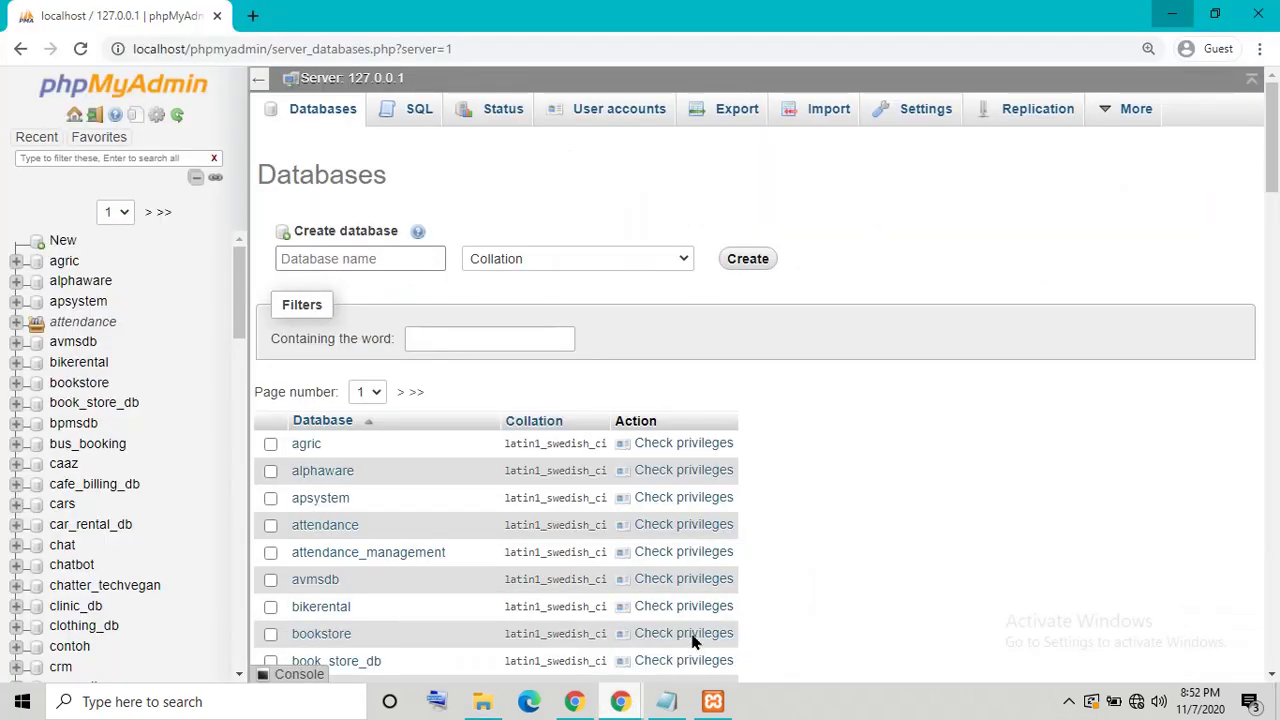
right_click(326, 262)
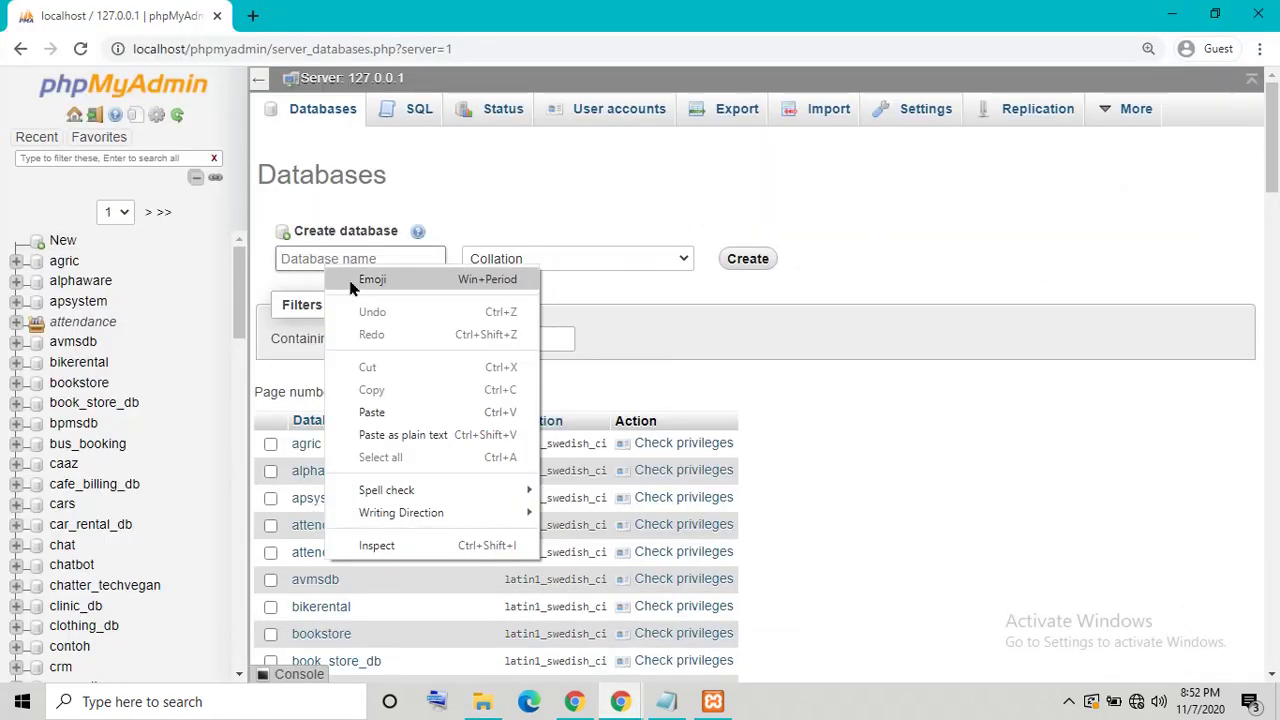
click(371, 412)
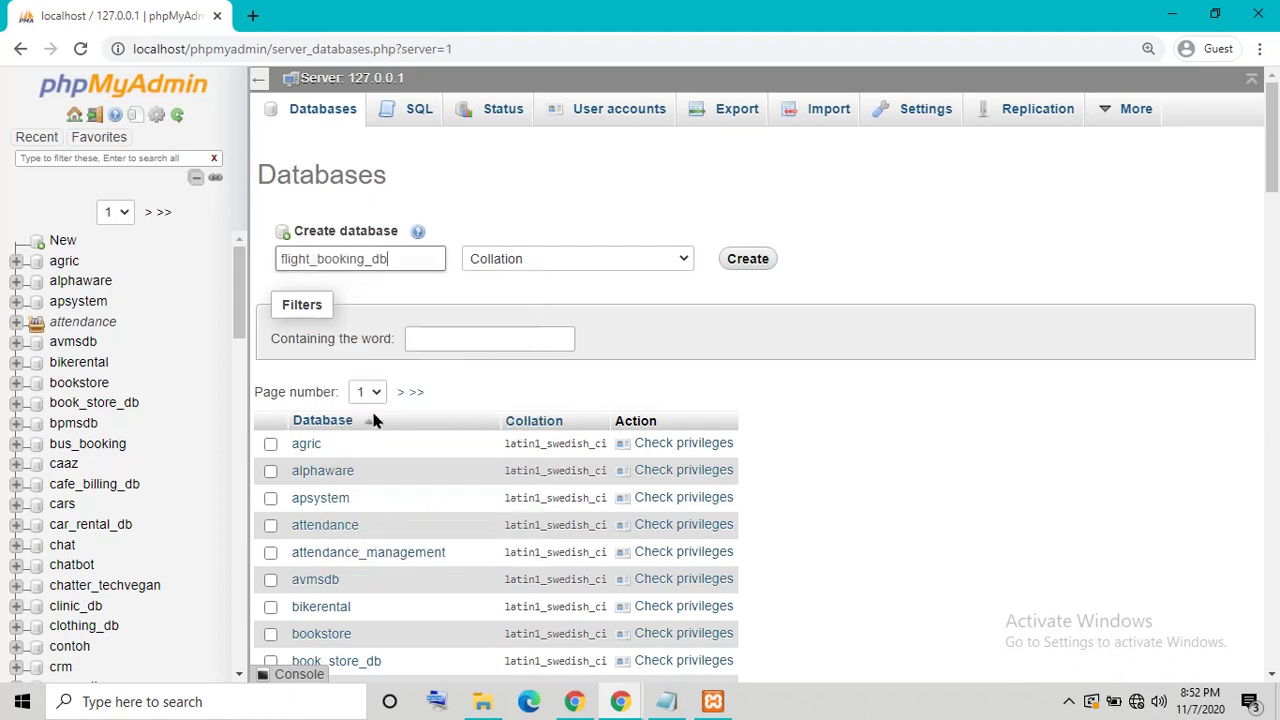
click(649, 260)
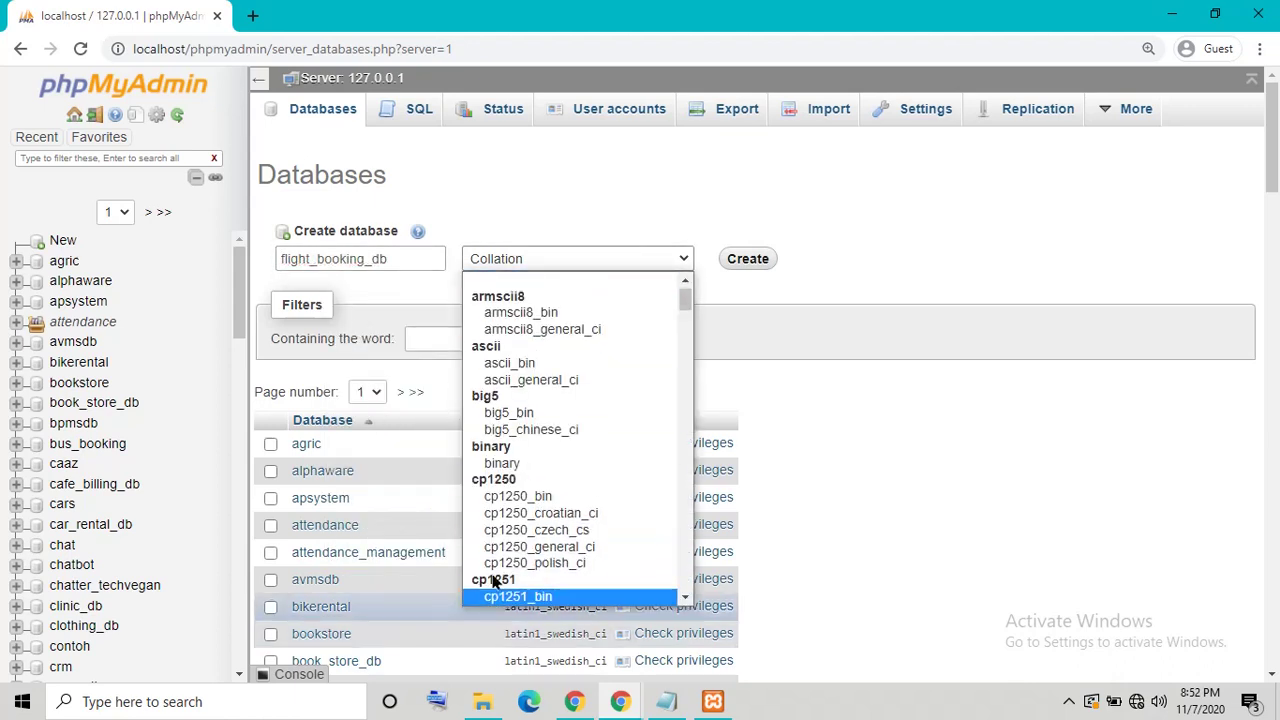
scroll(510, 300, up, 1)
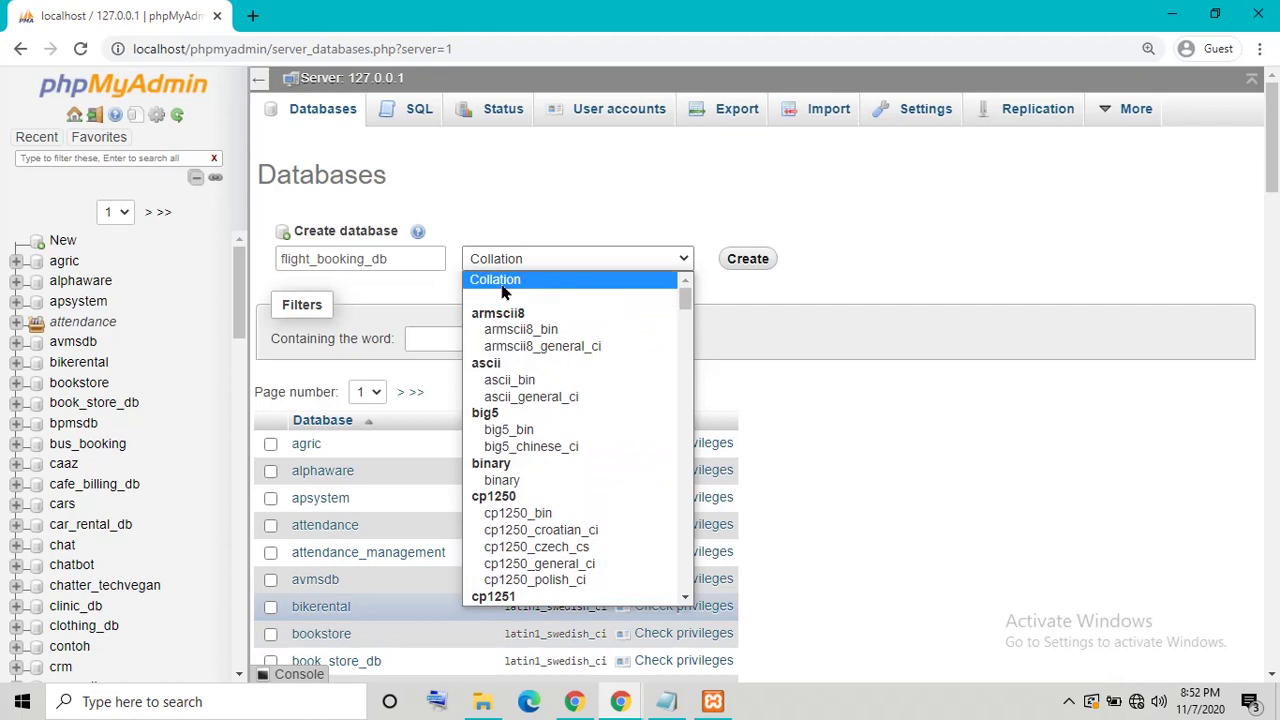
click(503, 288)
click(748, 258)
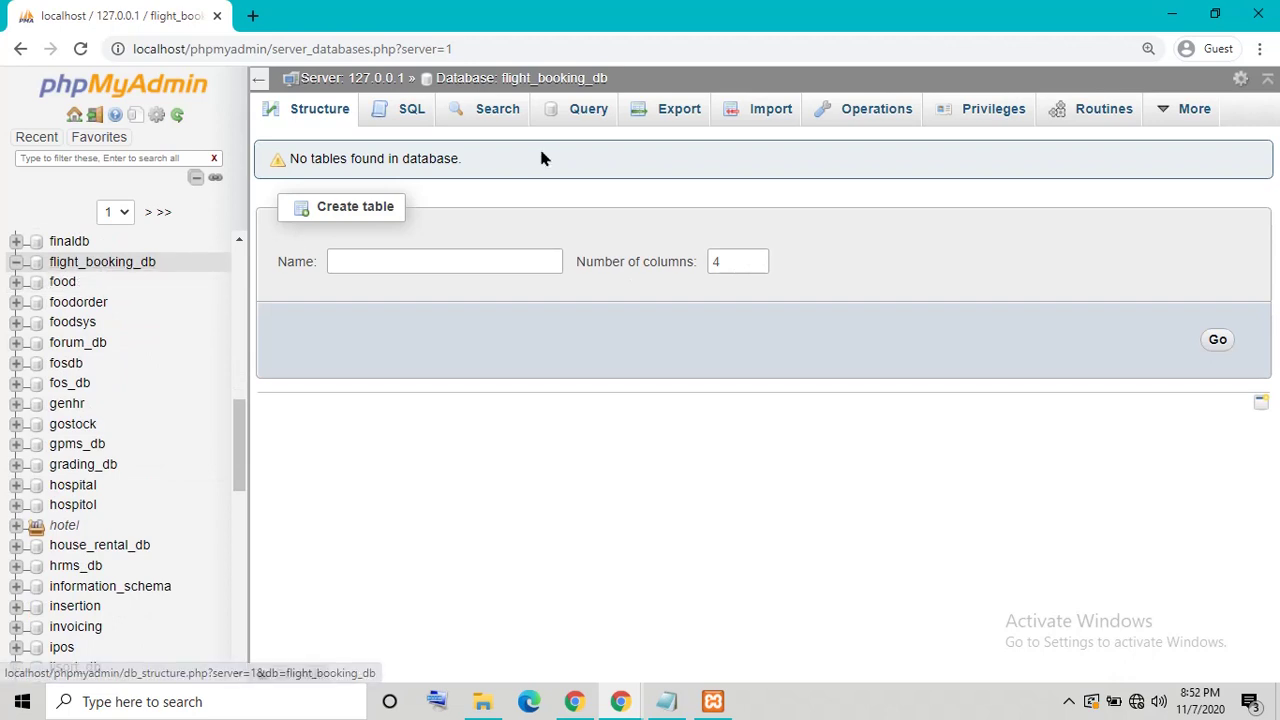
Step: Open the Import page for flight_booking_db and drag the SQL file from Explorer onto it
click(754, 128)
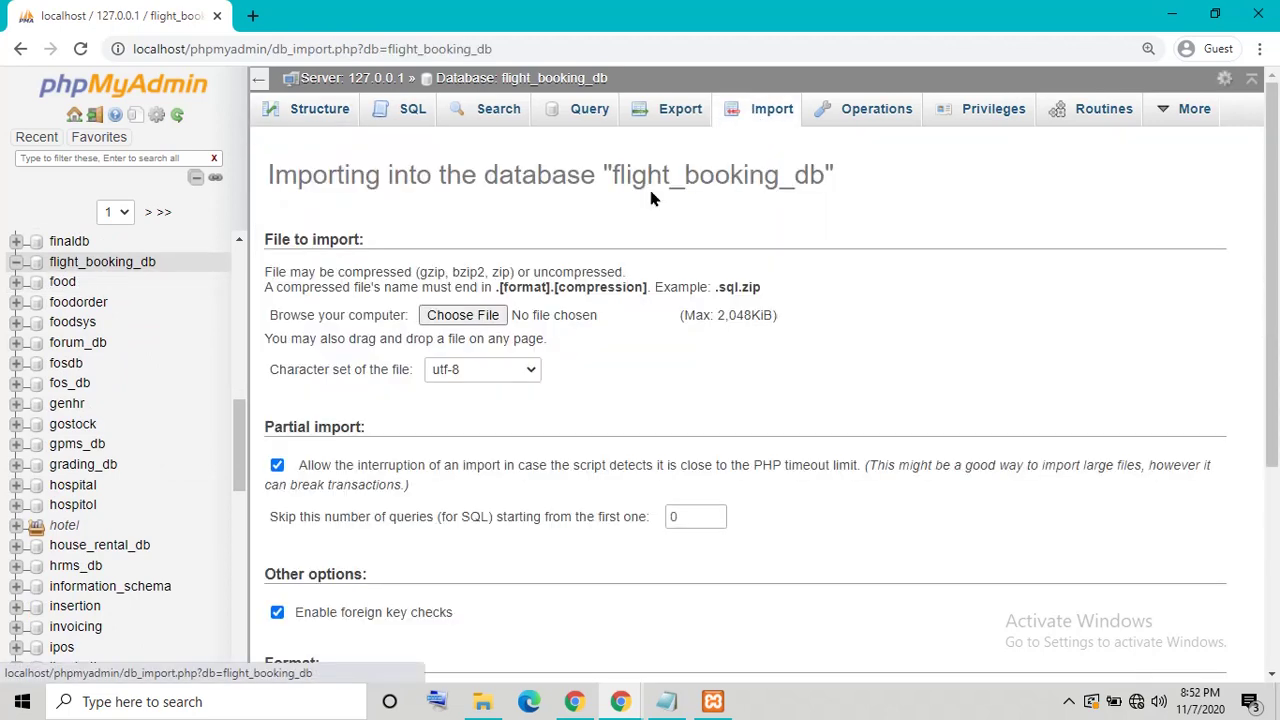
click(482, 701)
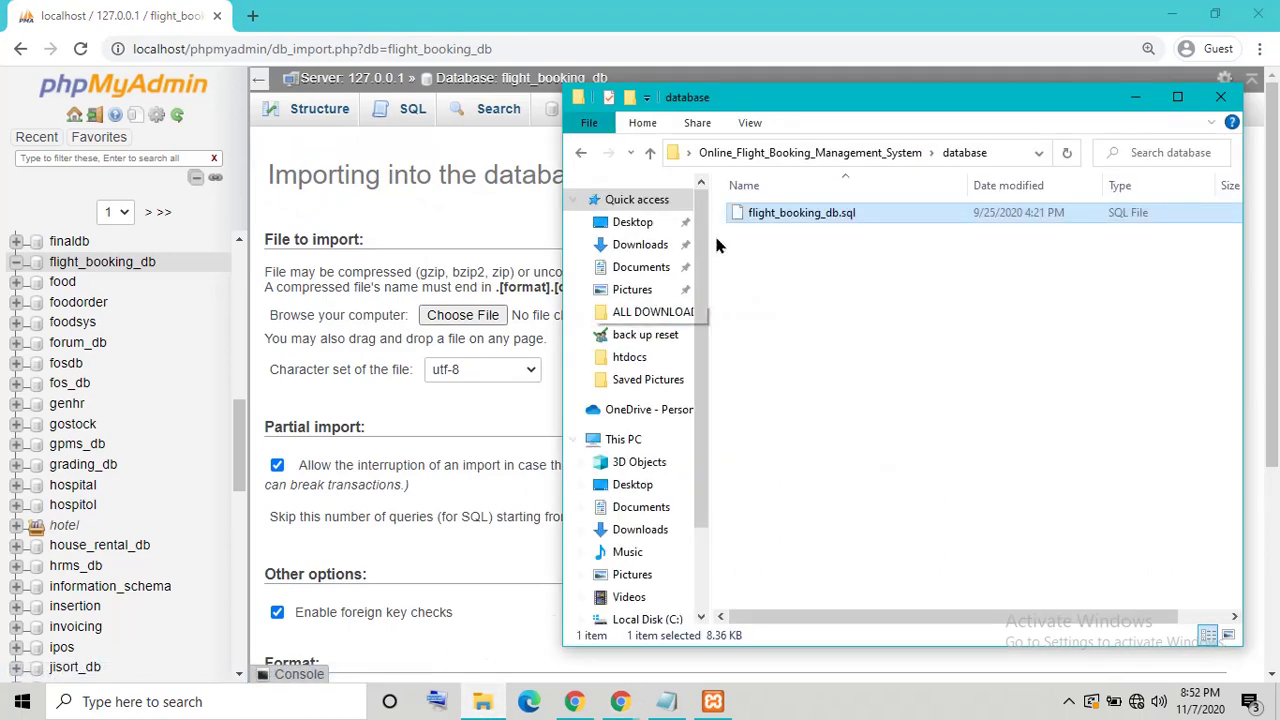
drag(752, 234, 482, 318)
Step: Pick flight_booking_db.sql from the project's database folder as the import file and start the import
click(482, 318)
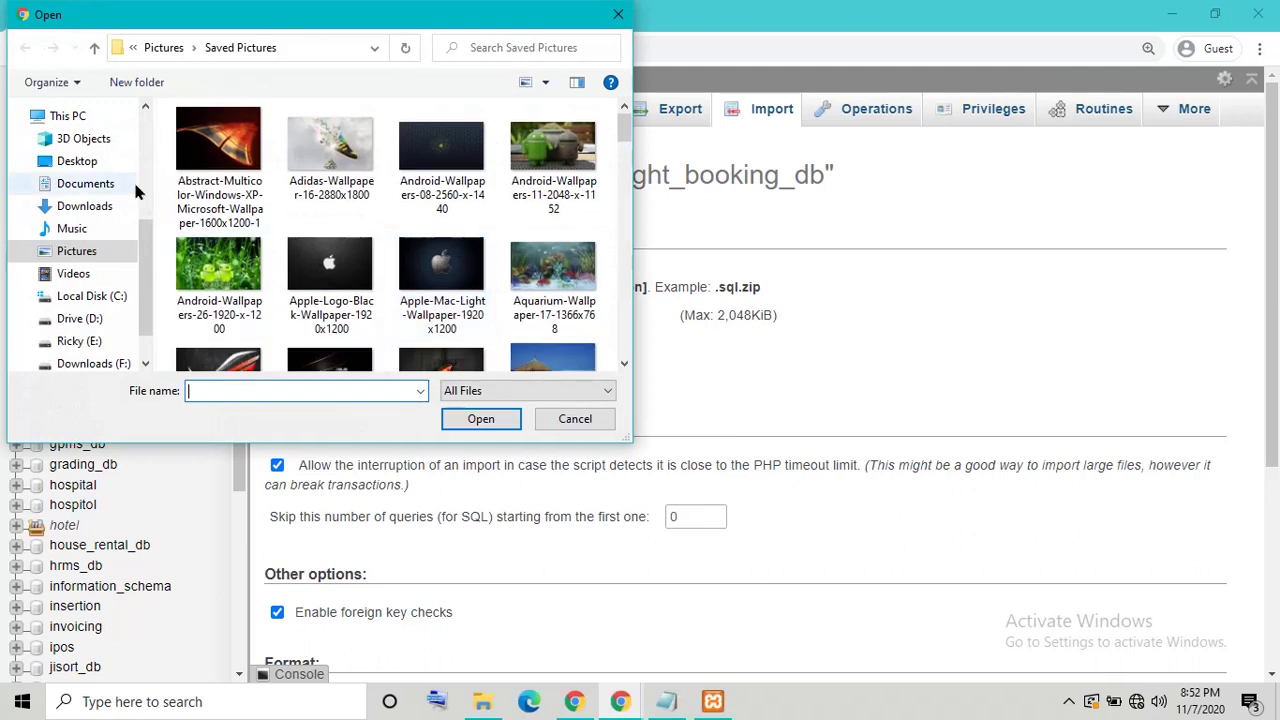
click(77, 165)
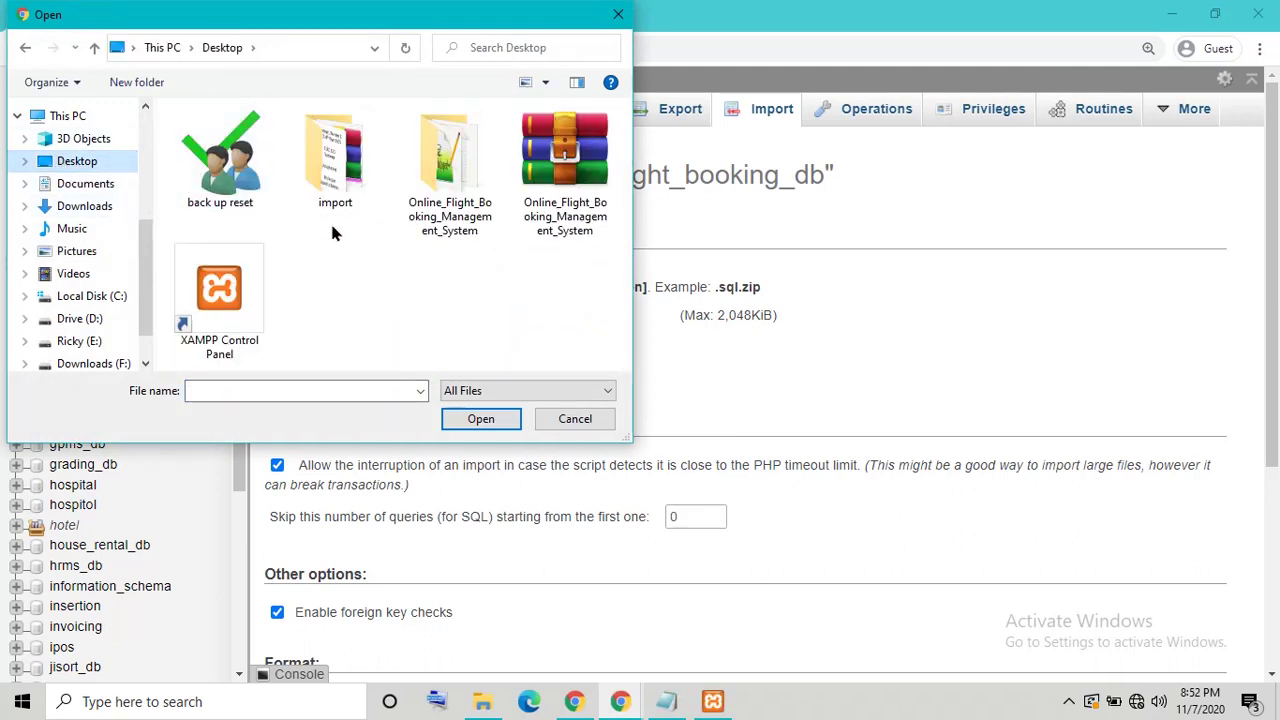
click(452, 174)
double_click(452, 174)
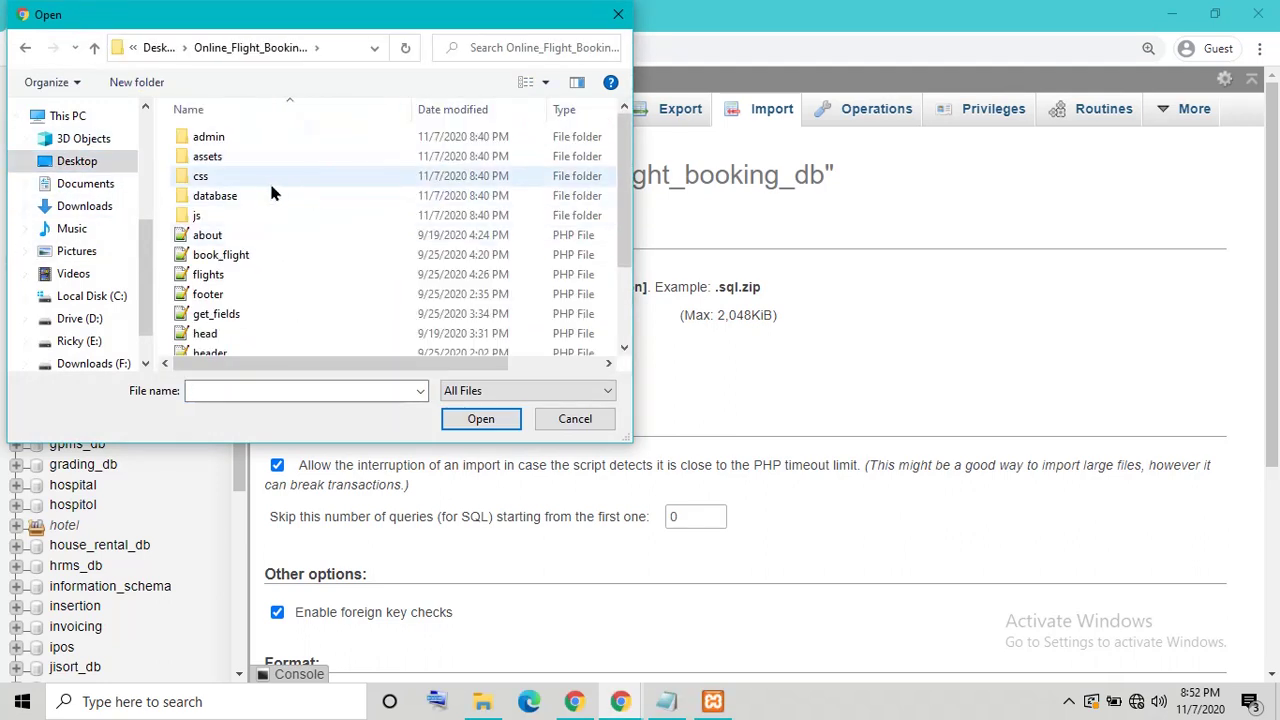
click(250, 200)
double_click(250, 204)
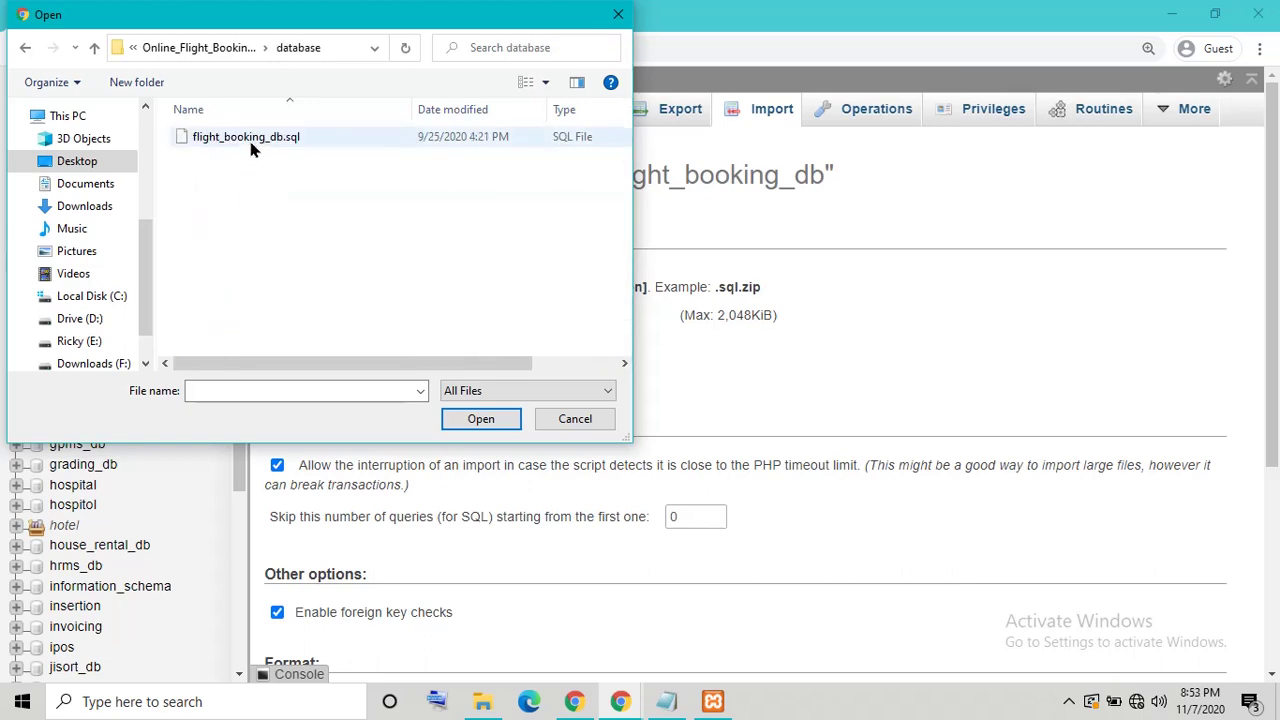
click(251, 145)
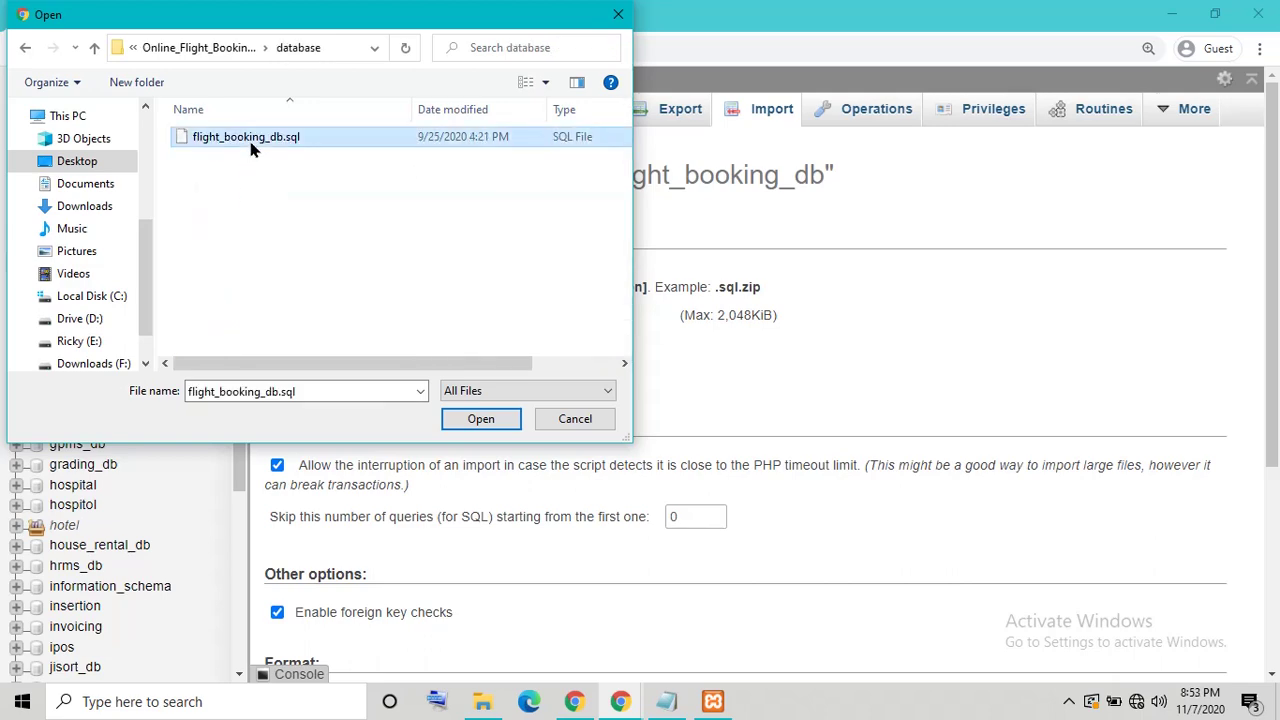
click(478, 419)
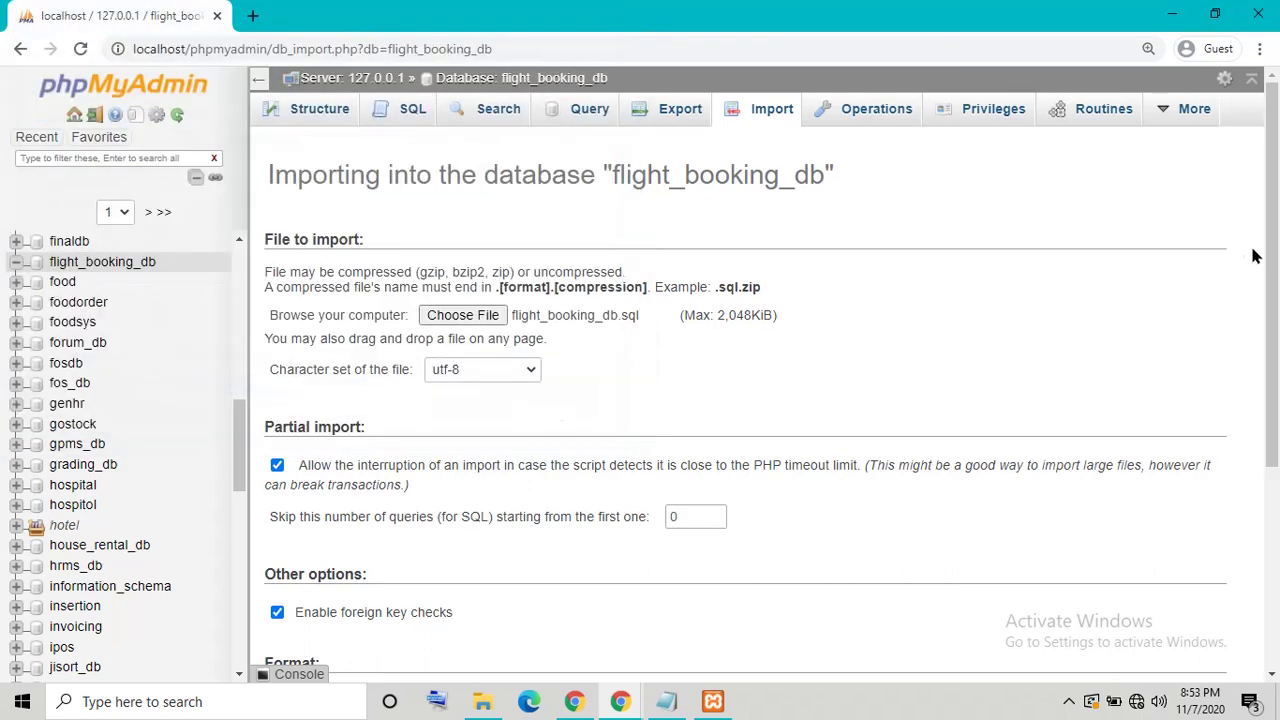
drag(1265, 262, 1264, 480)
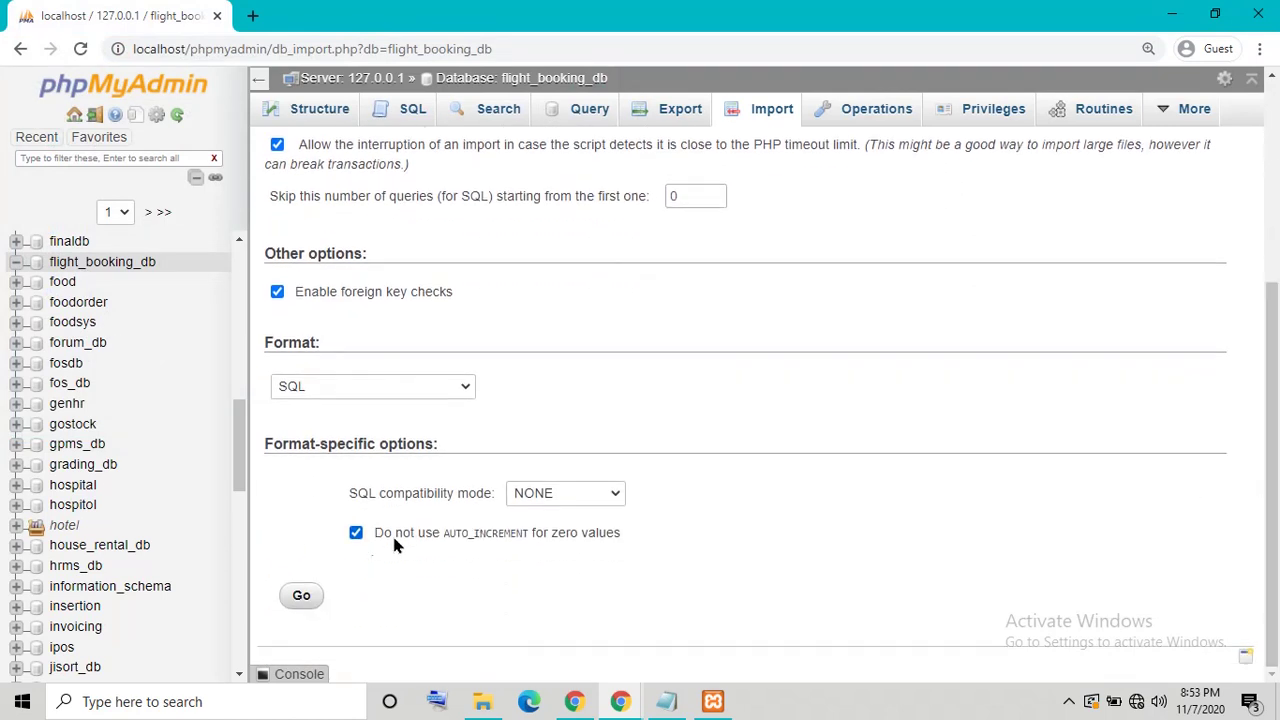
click(302, 596)
Step: Change the note to 'Wait to succes import', minimize Notepad, and scroll through the 35-query import results
click(666, 701)
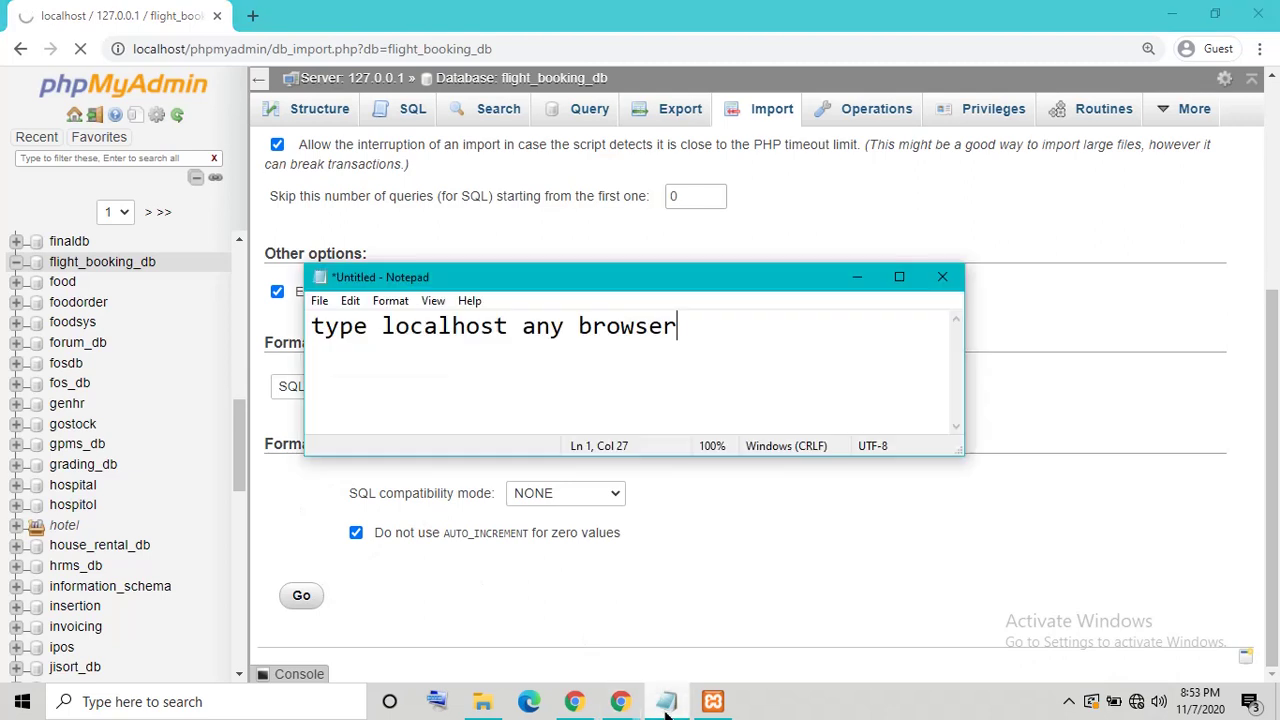
drag(688, 370, 100, 313)
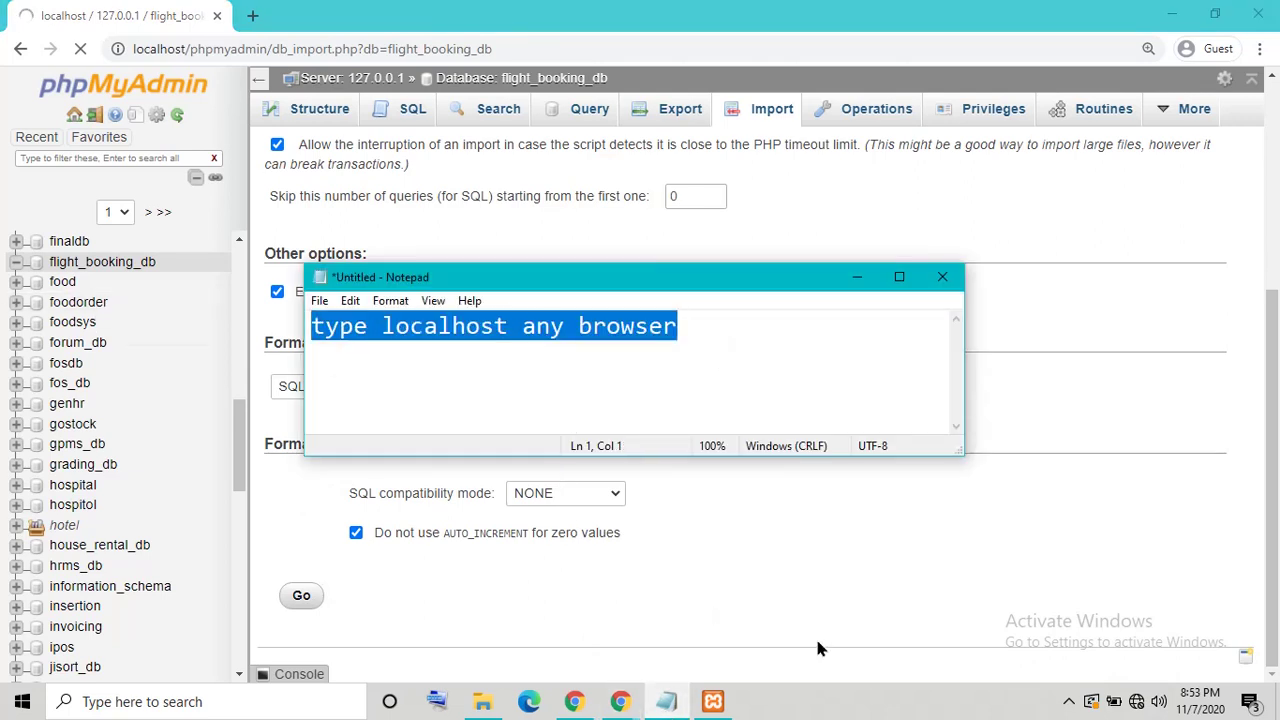
text(W)
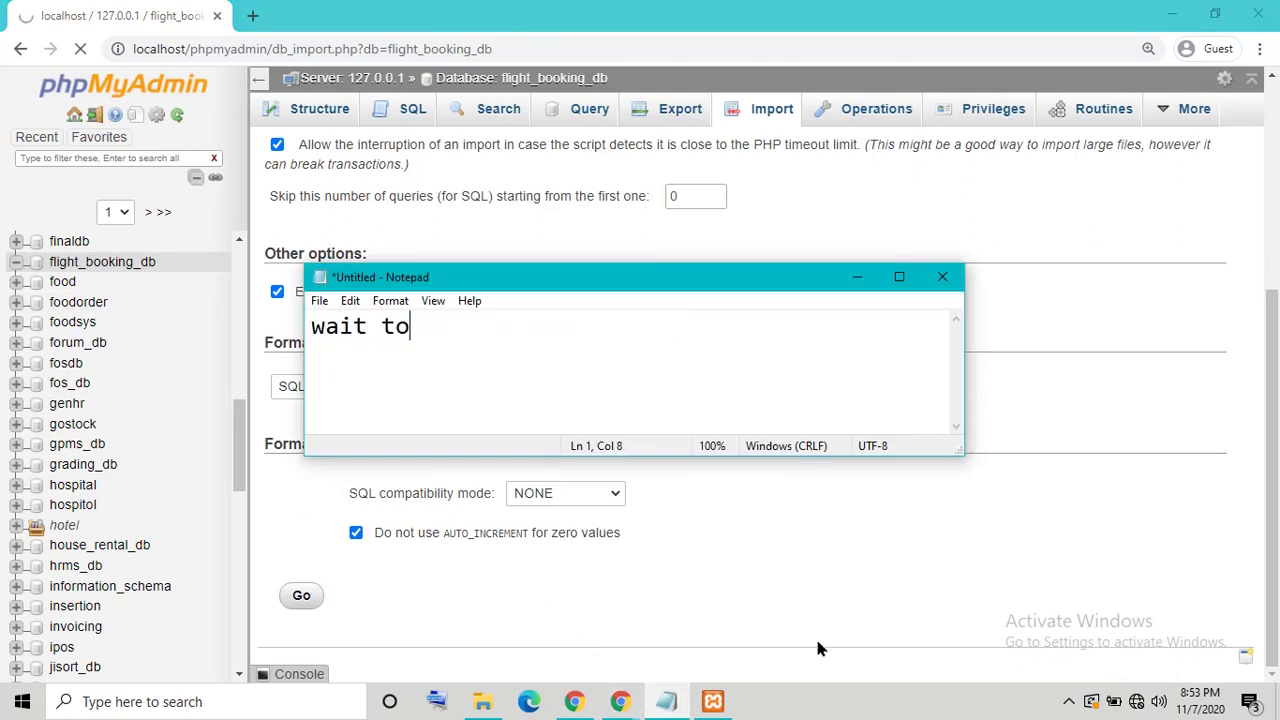
text(ait to succes )
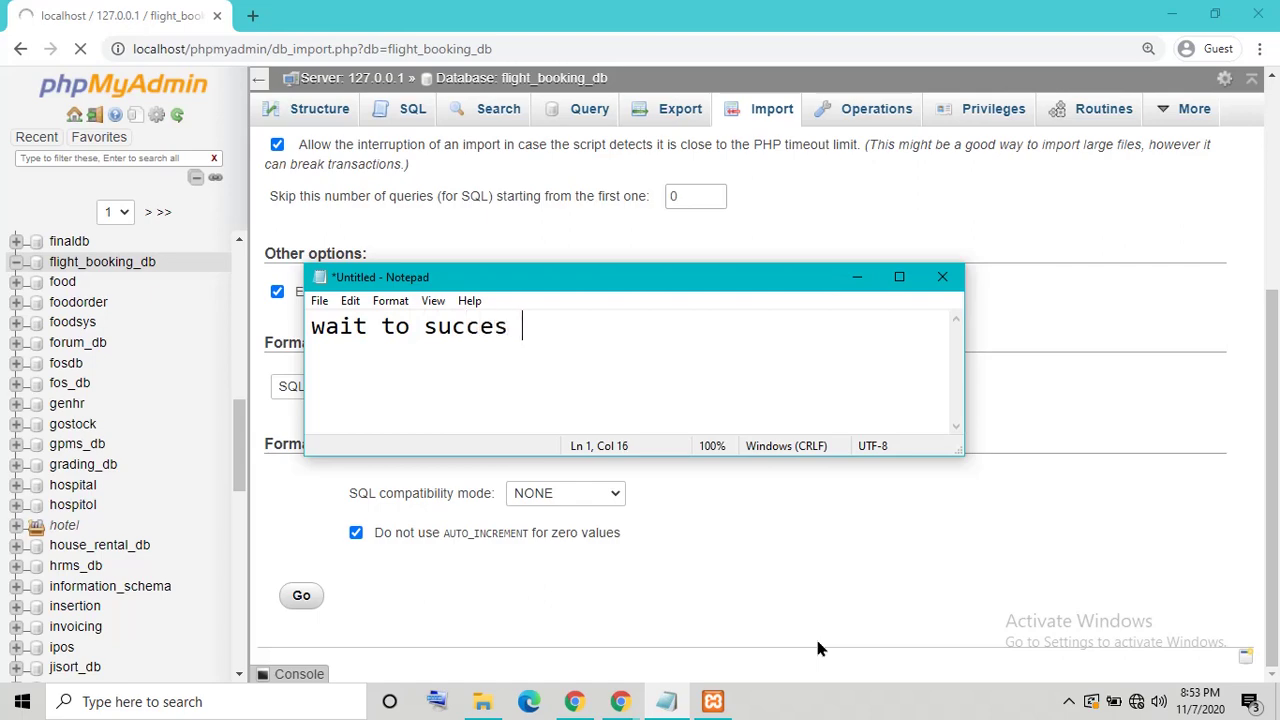
text(impor)
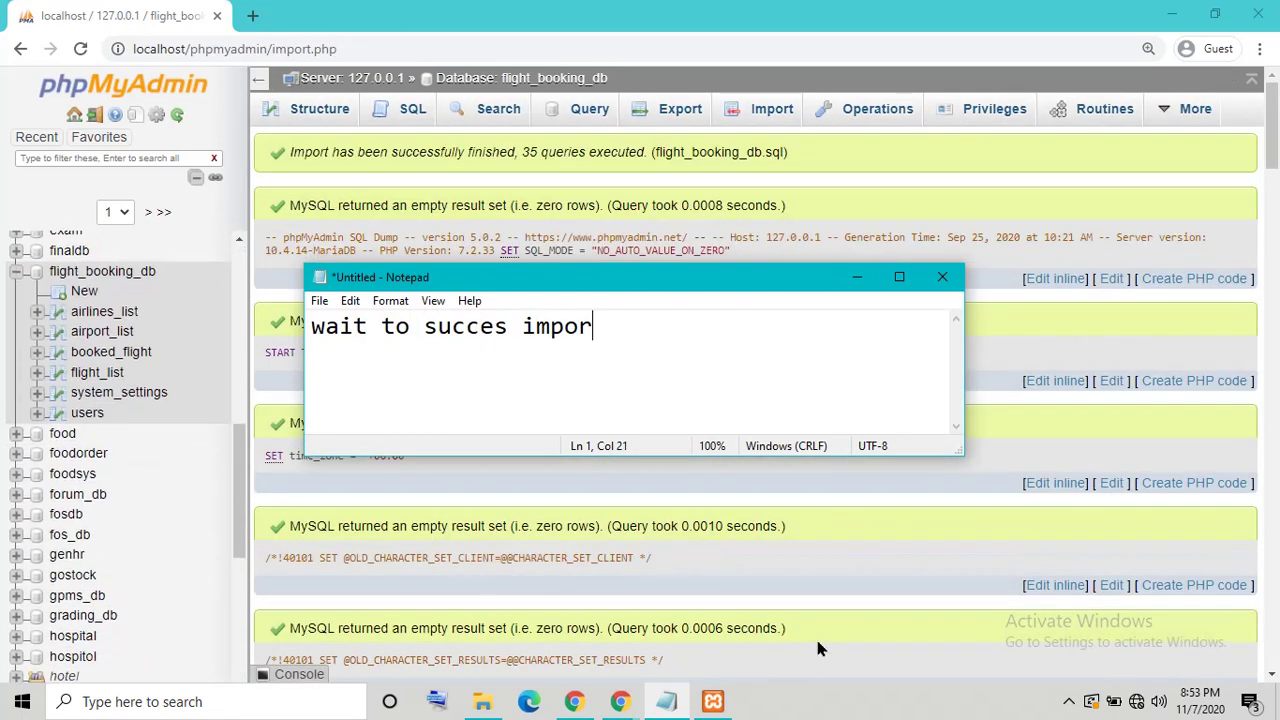
text(t)
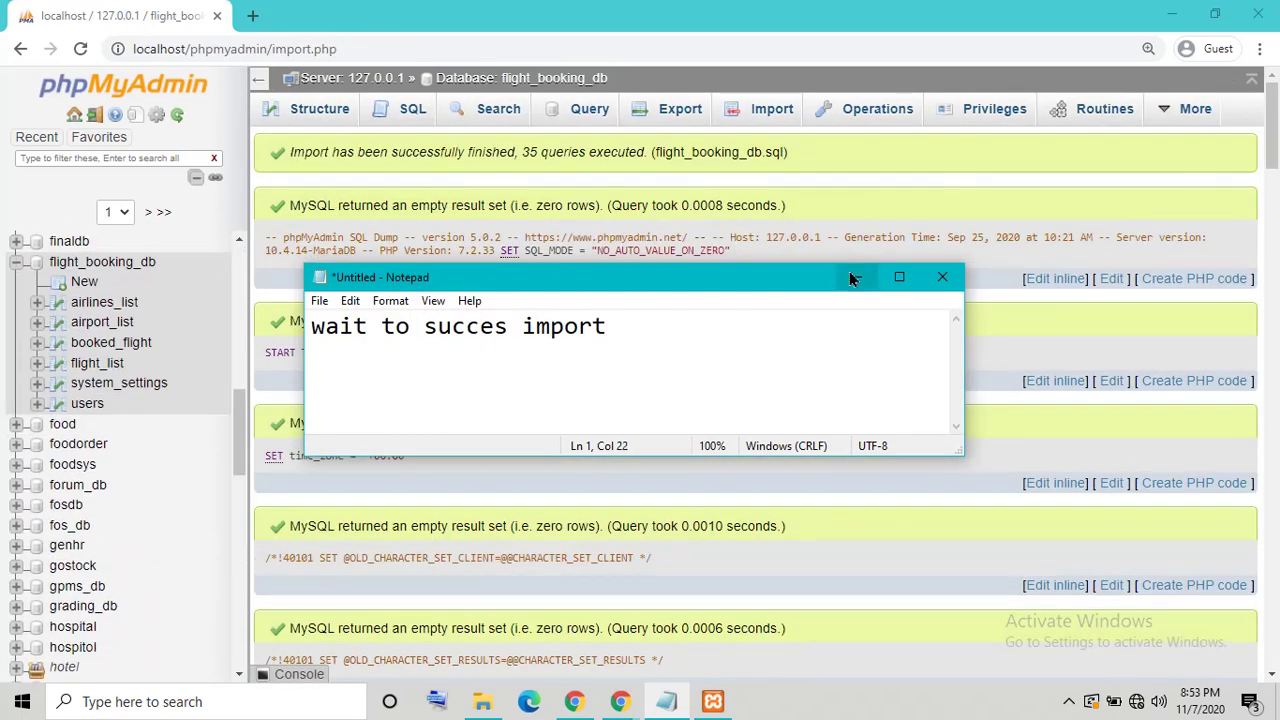
click(856, 277)
mouse_move(1200, 125)
drag(1272, 158, 1275, 655)
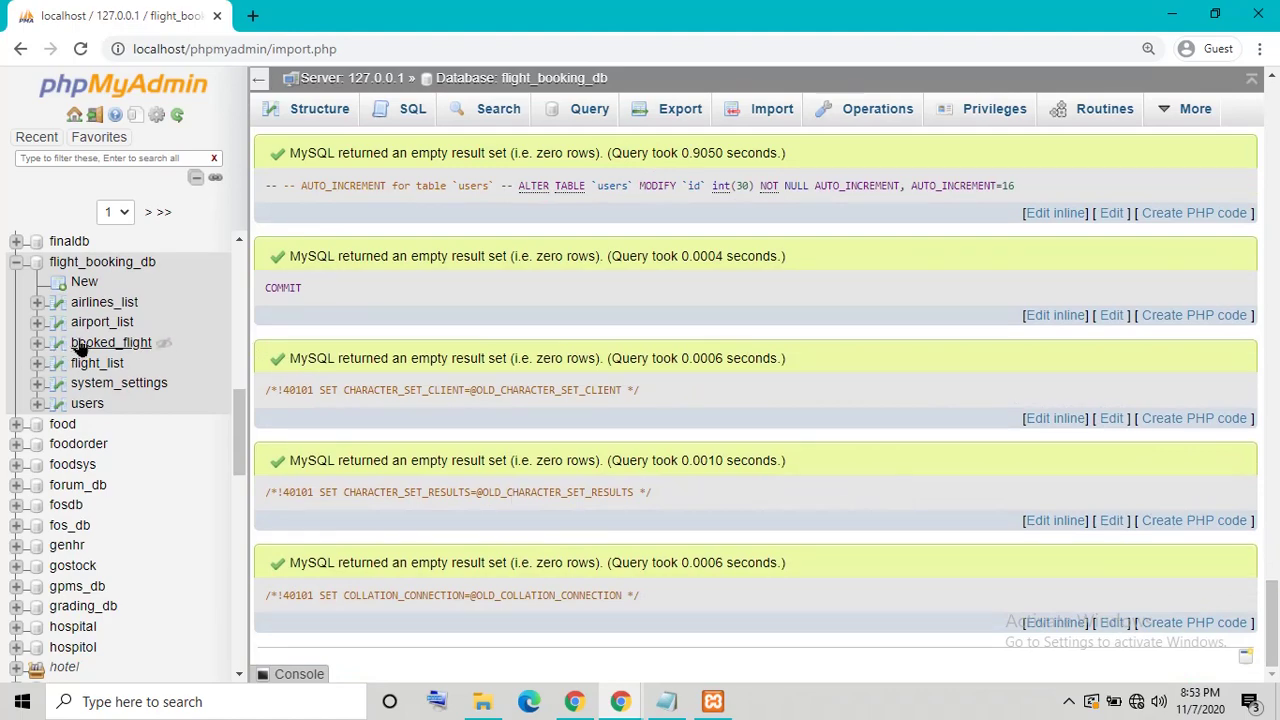
Step: Browse the airlines_list, airport_list, booked_flight, flight_list, system_settings and users tables, then minimize Chrome
click(90, 304)
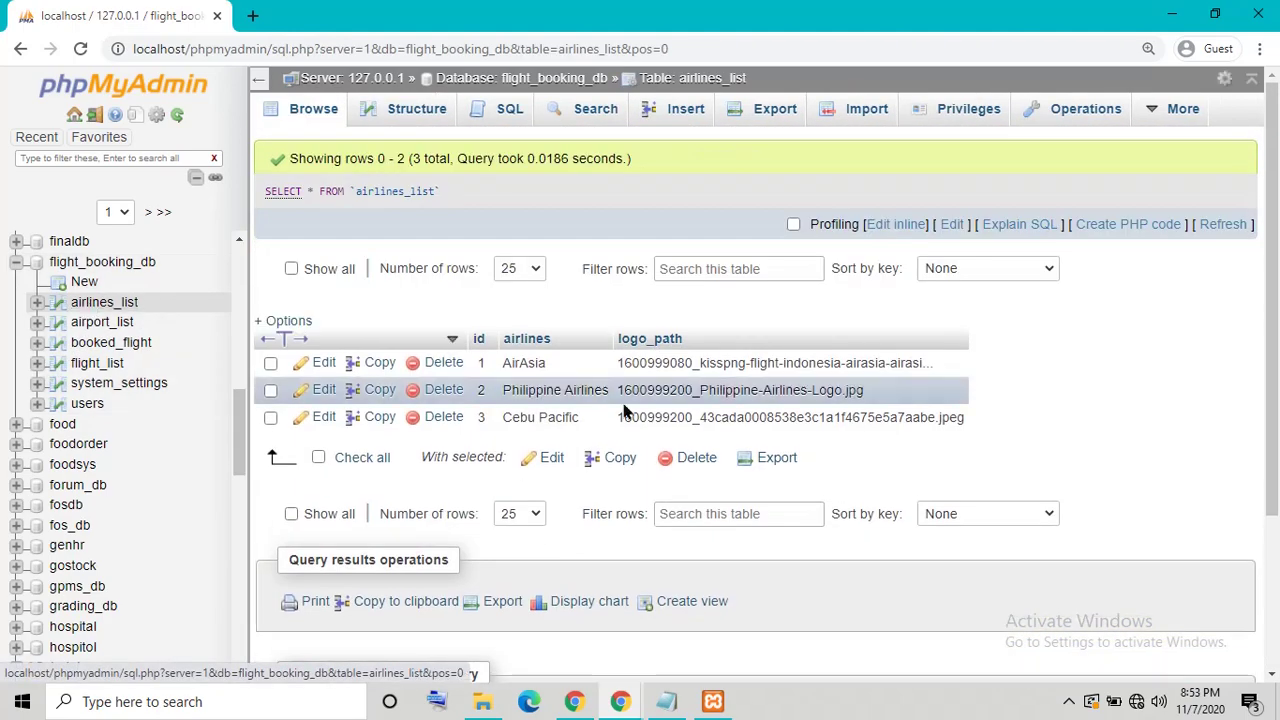
click(126, 330)
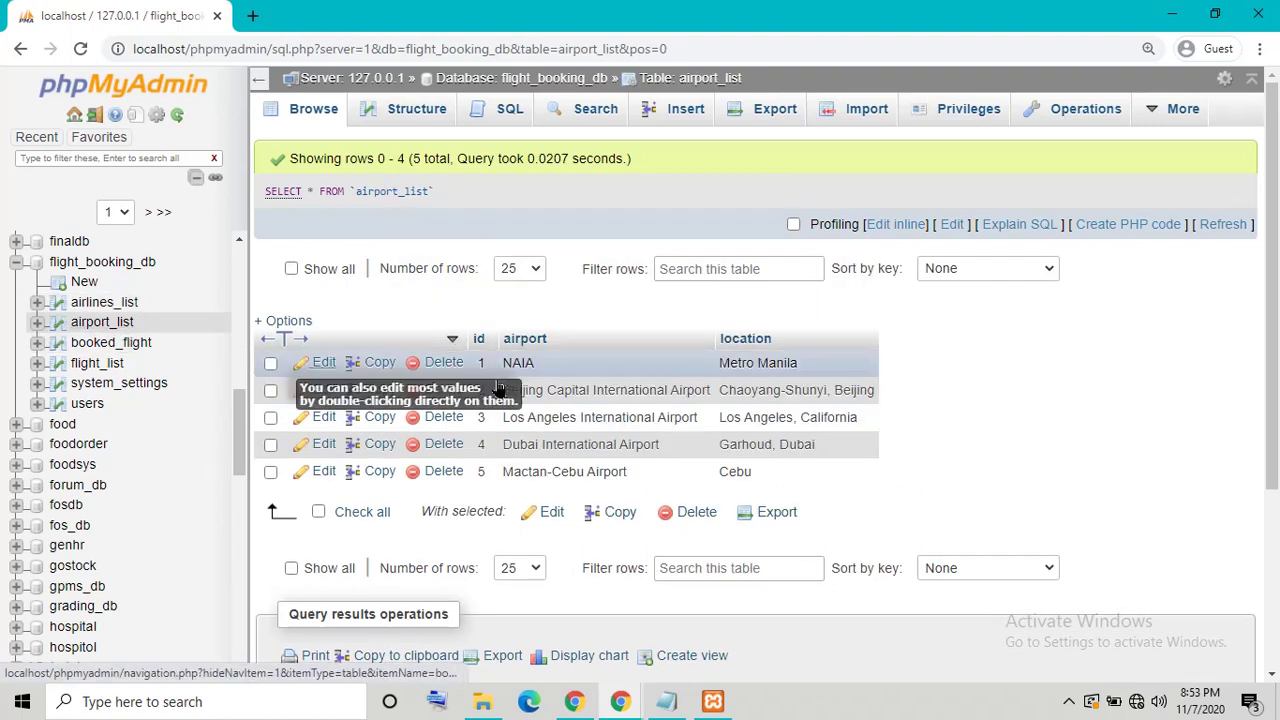
click(128, 350)
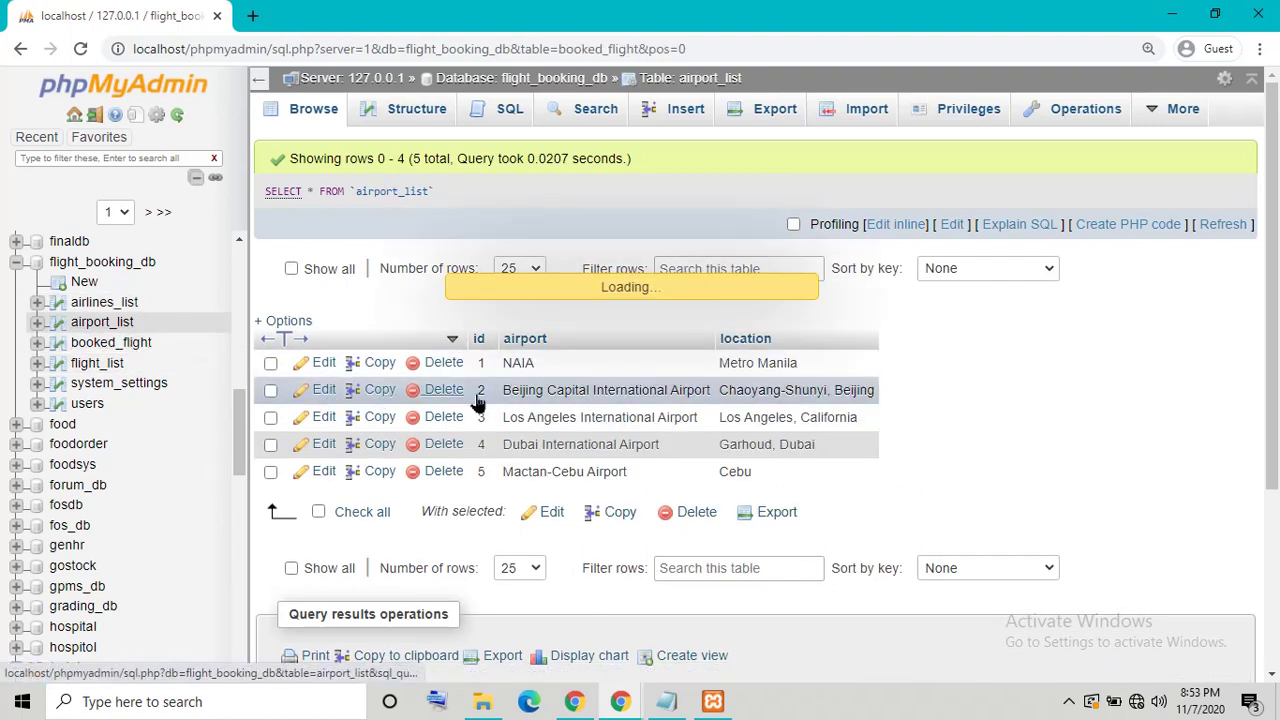
click(110, 366)
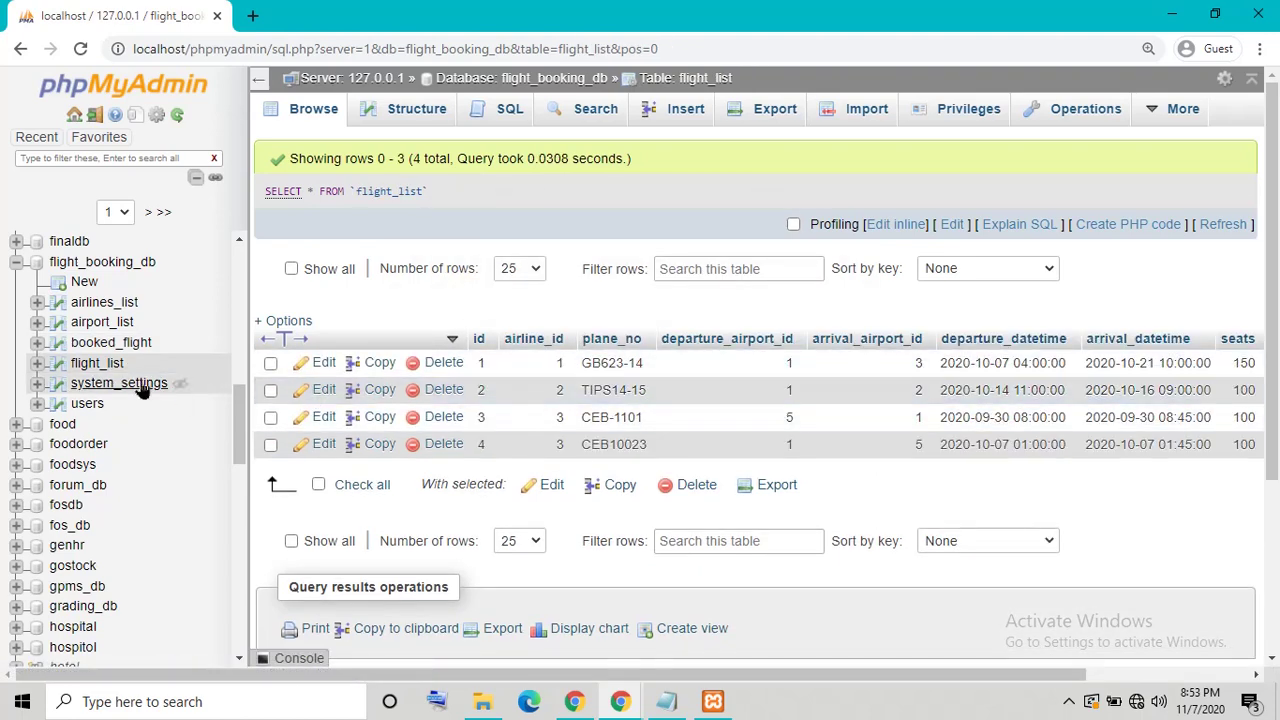
click(108, 386)
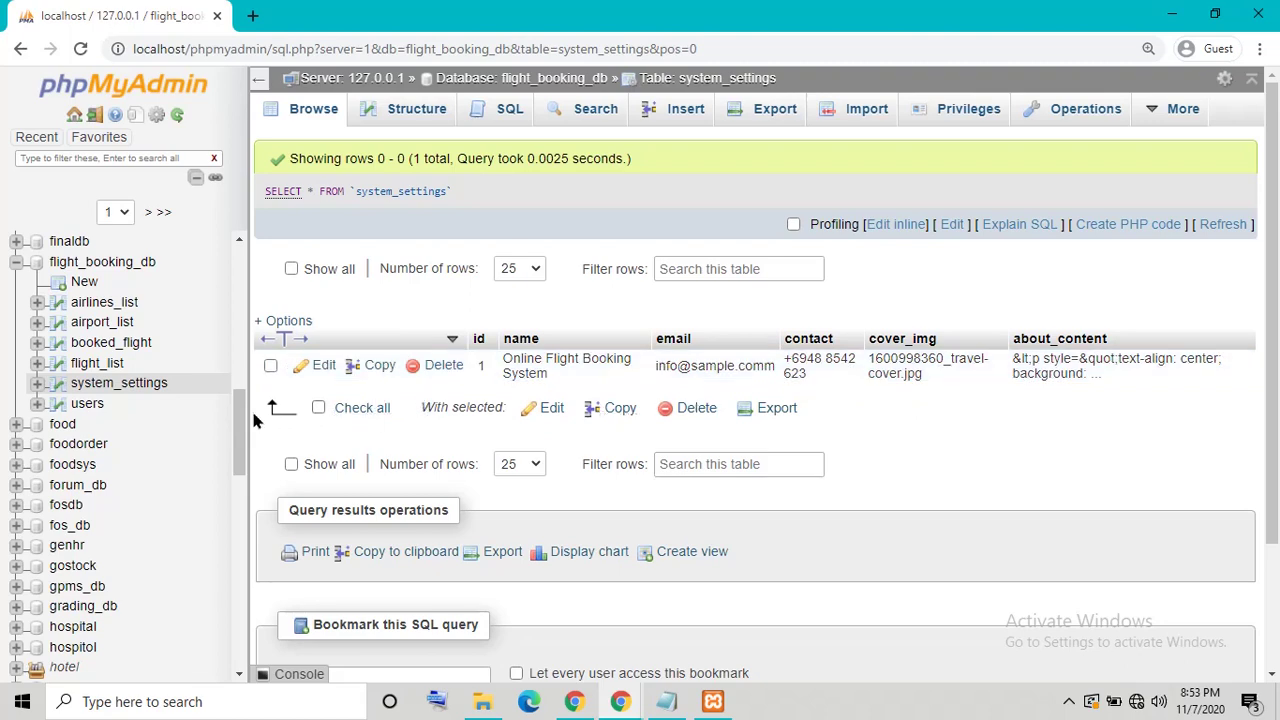
click(80, 405)
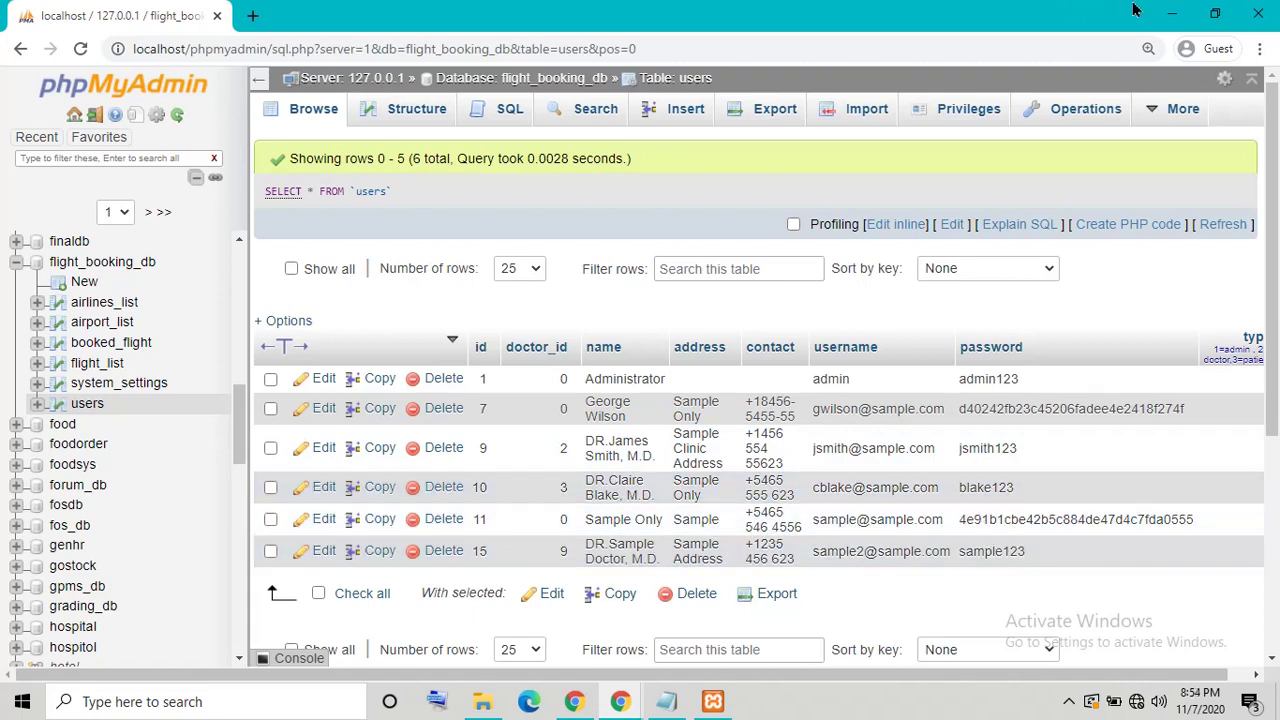
click(1172, 14)
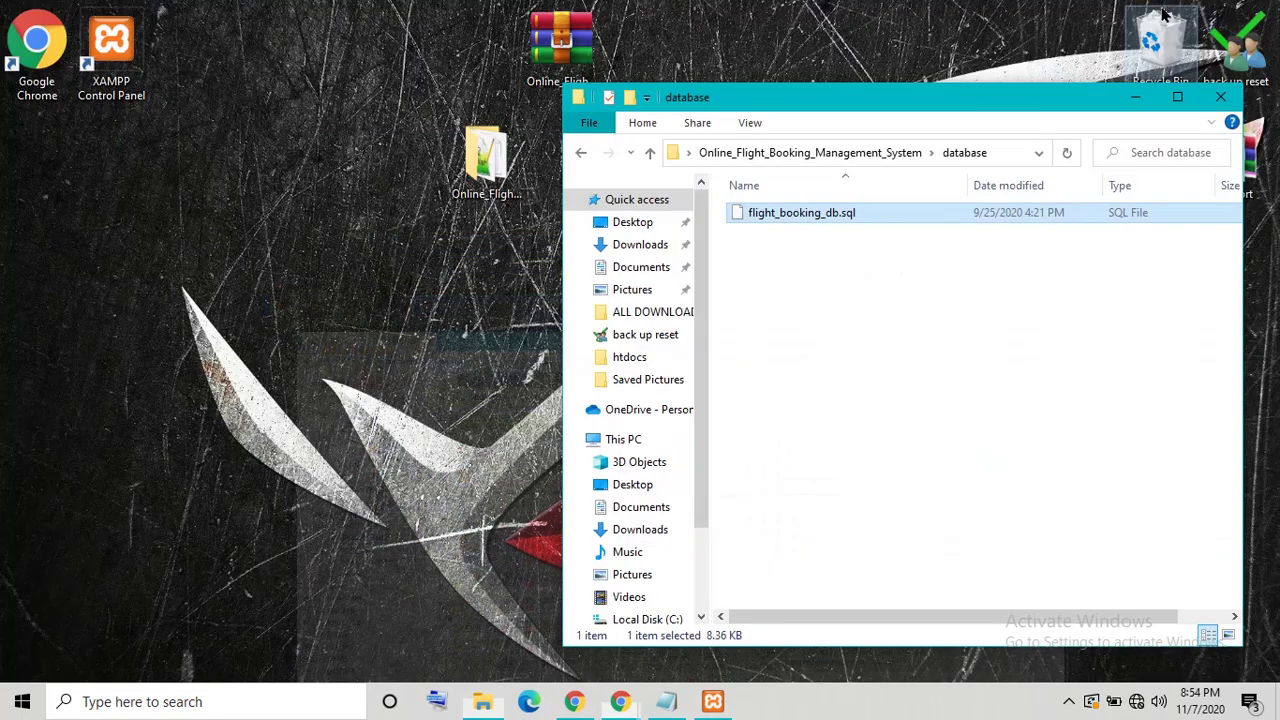
Step: Close the database folder and change the Notepad note to 'my xampp install in drive E', then minimize it
click(1220, 97)
click(667, 703)
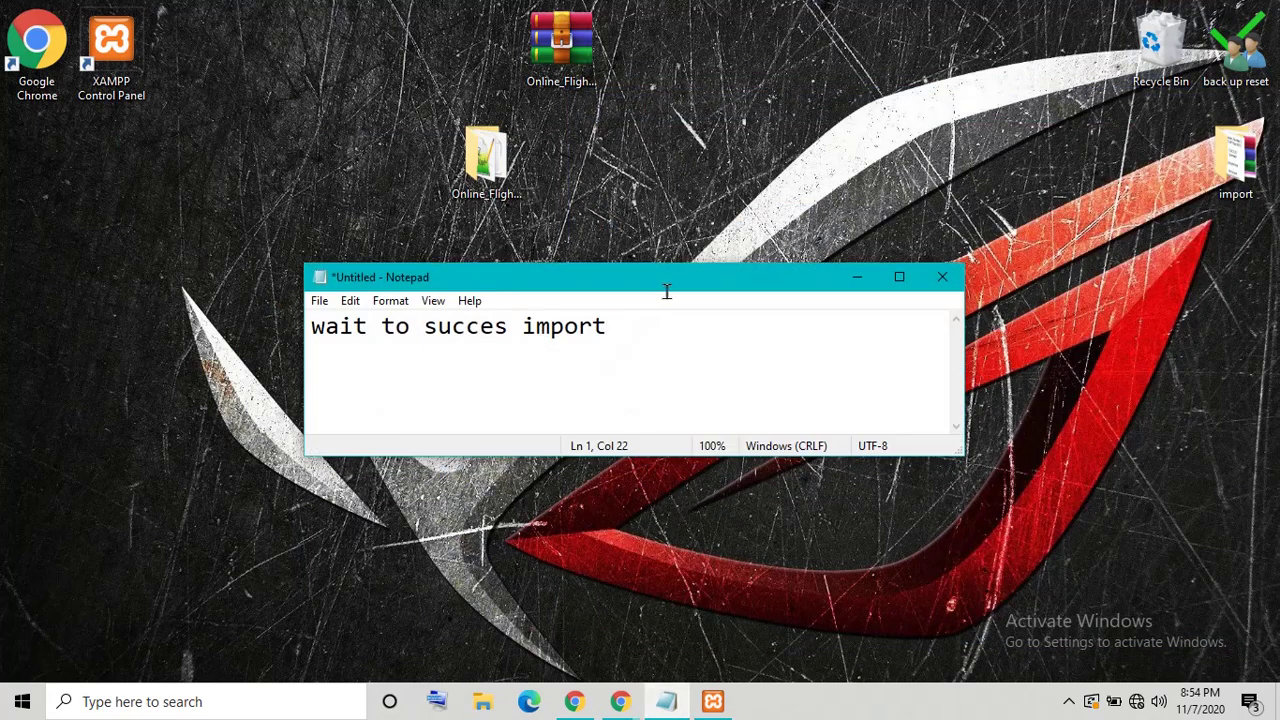
key(ctrl+a)
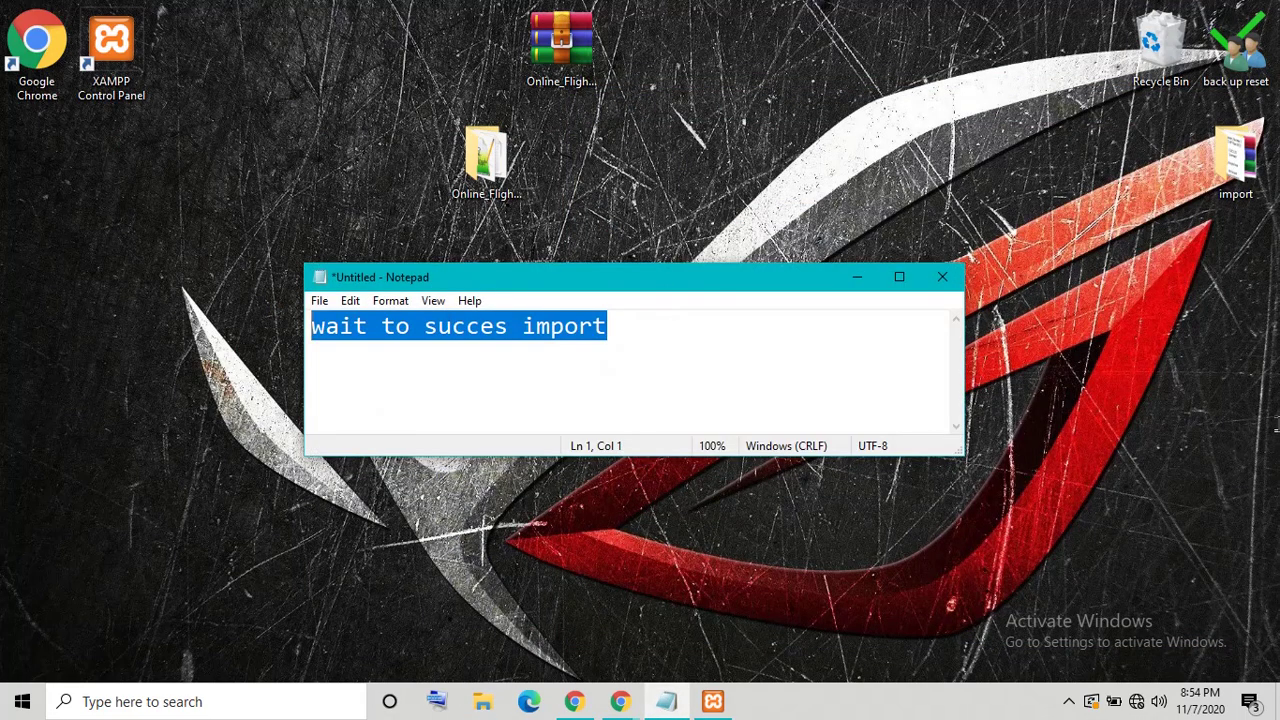
text(my xa)
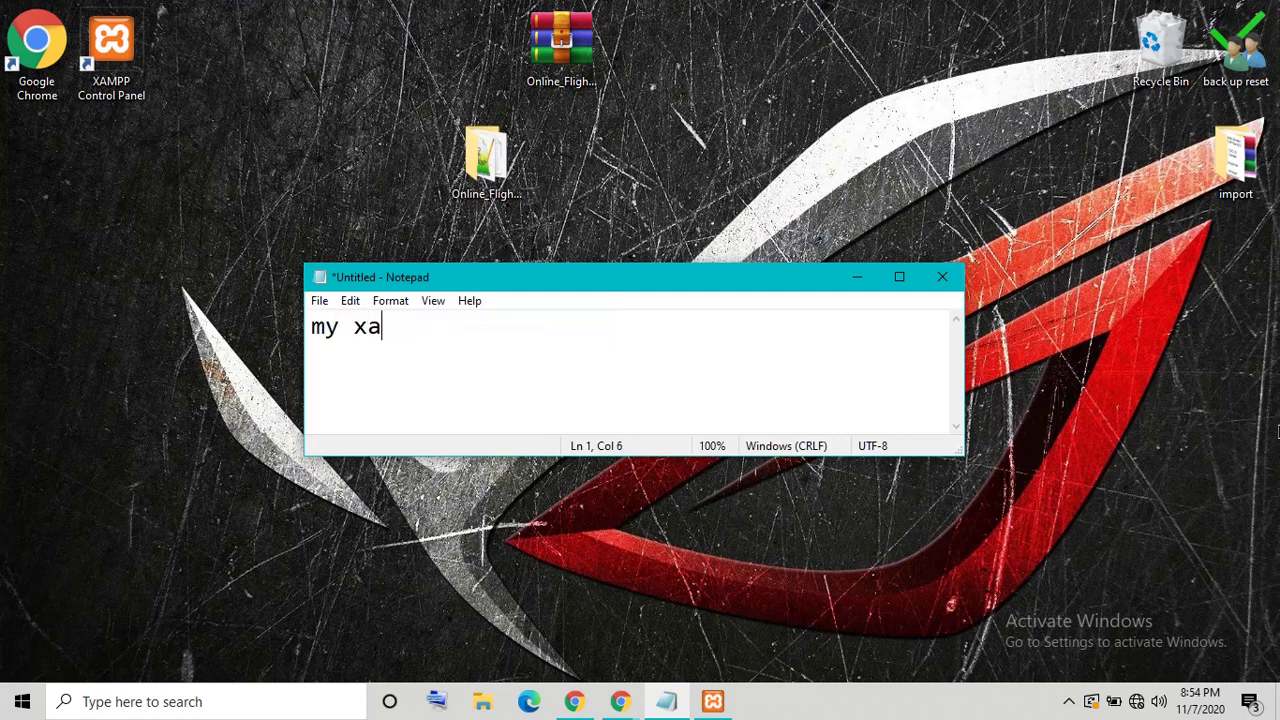
text(mpp install in drive E)
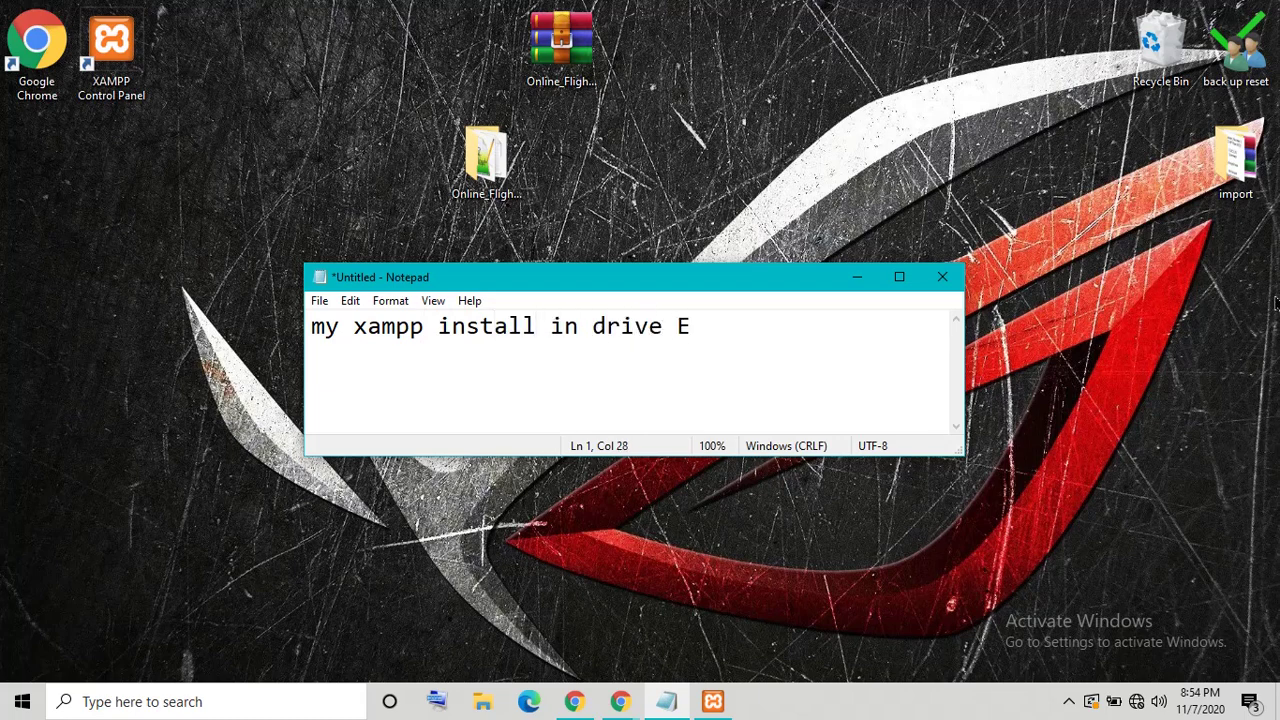
click(858, 277)
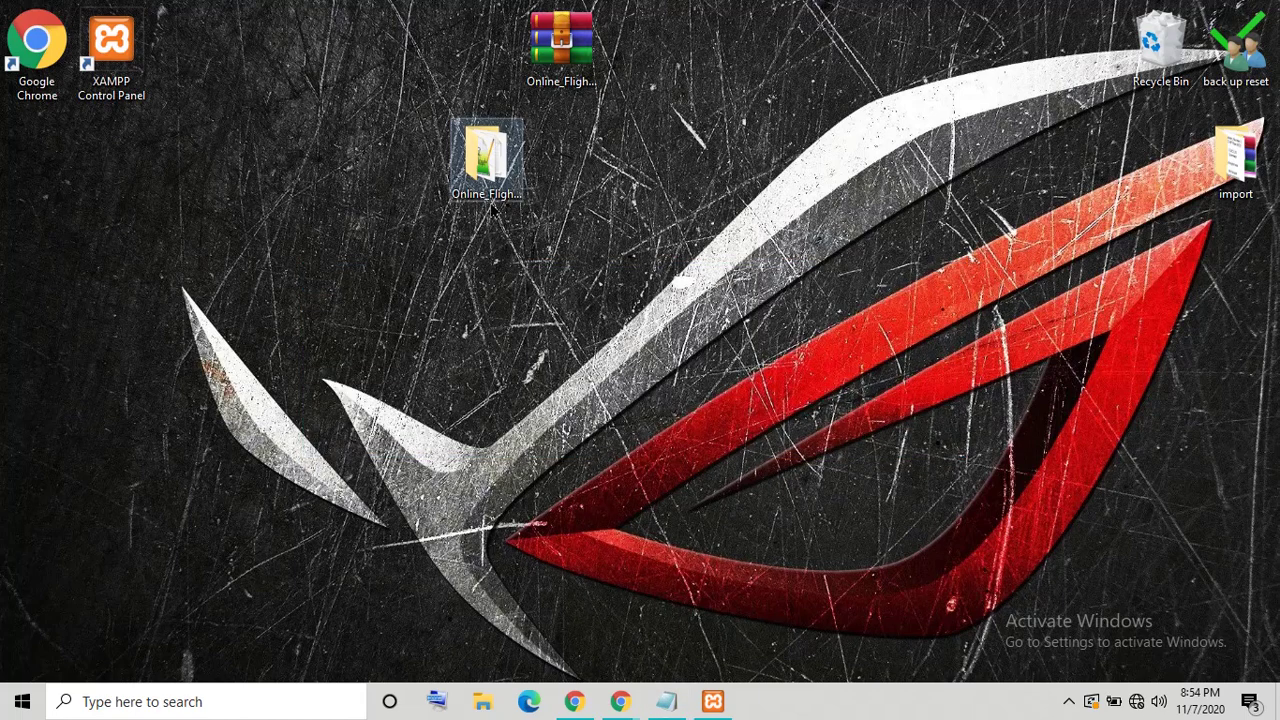
Step: Open readme.txt from the project folder, edit the Admin login's password line, and save it
double_click(488, 195)
click(748, 510)
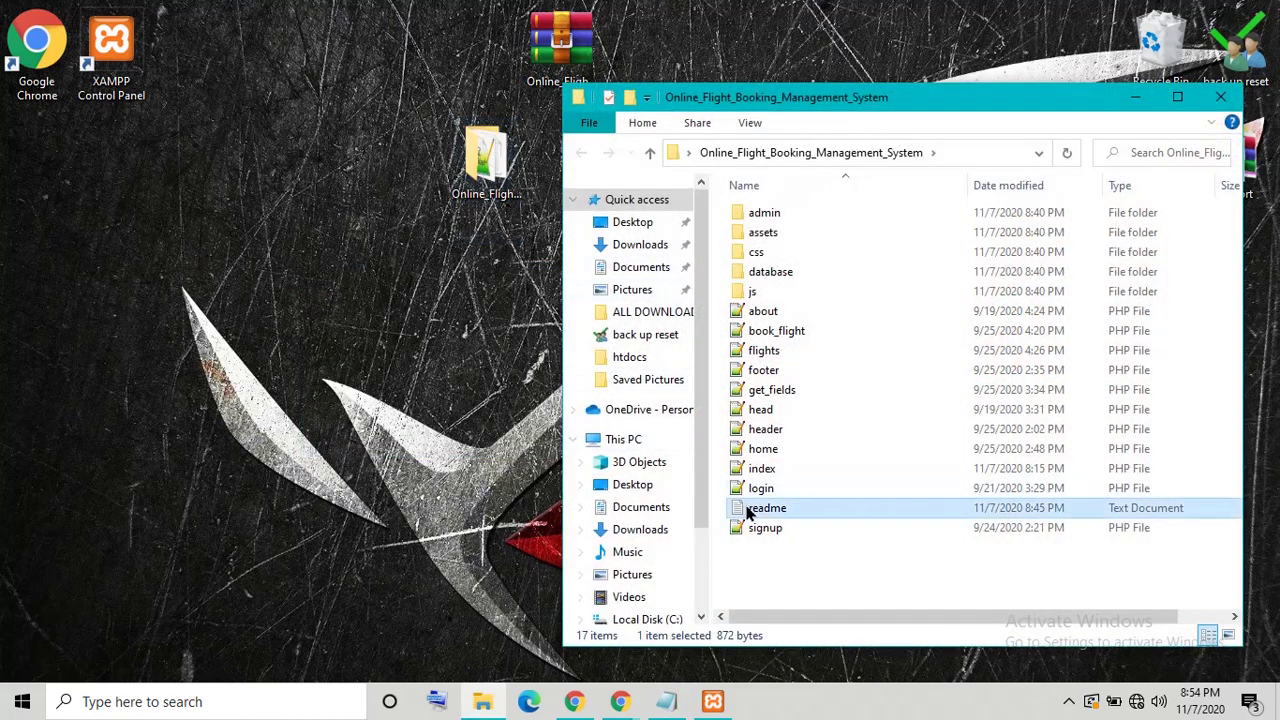
double_click(748, 510)
click(846, 152)
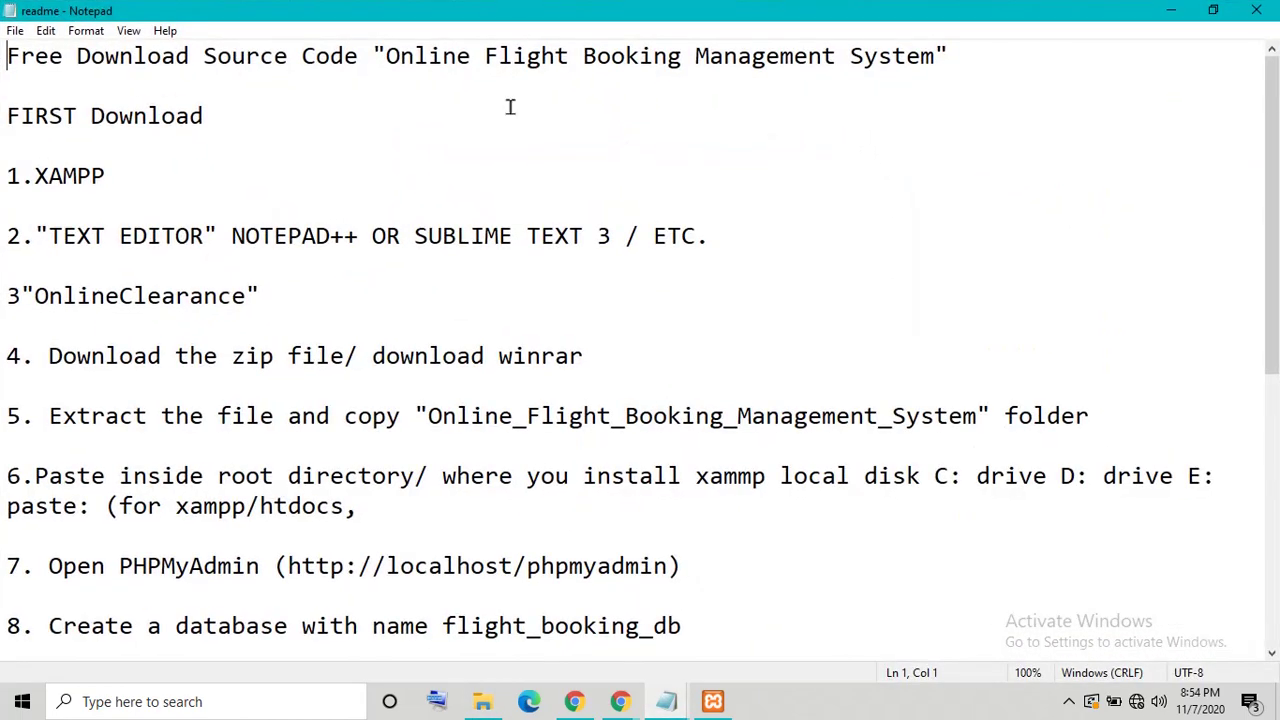
drag(7, 56, 10, 625)
click(302, 484)
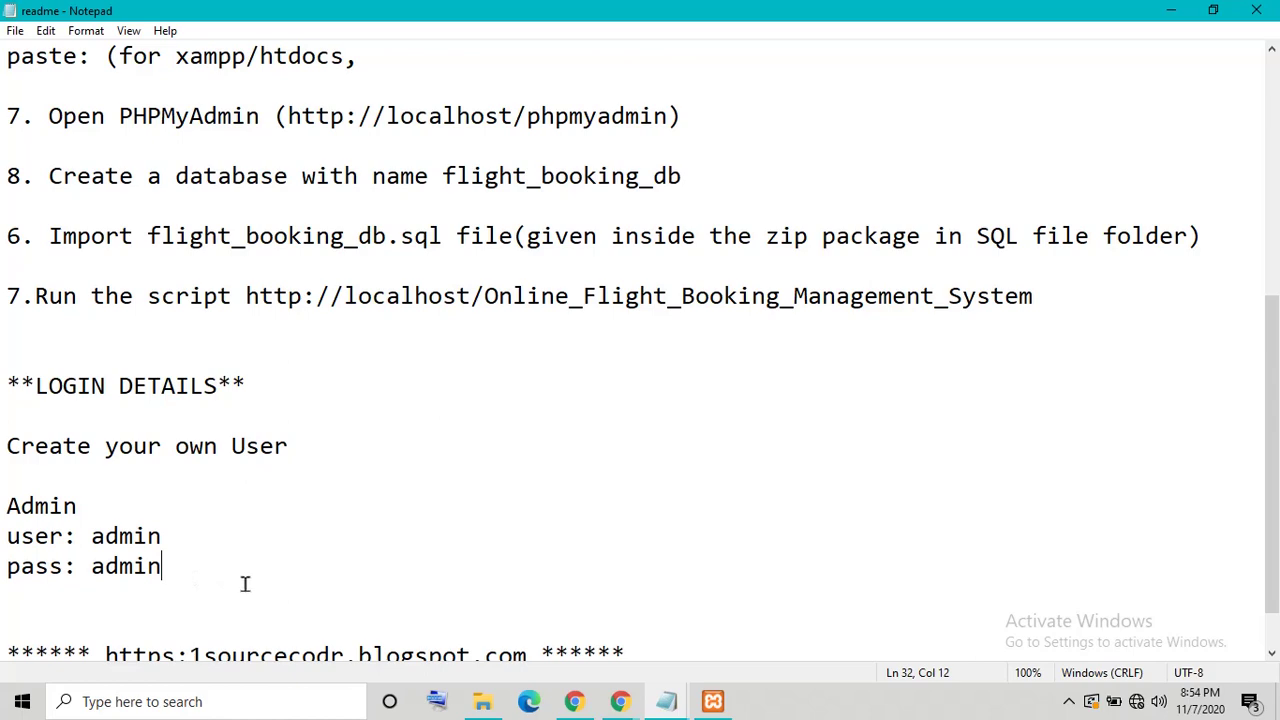
text(123)
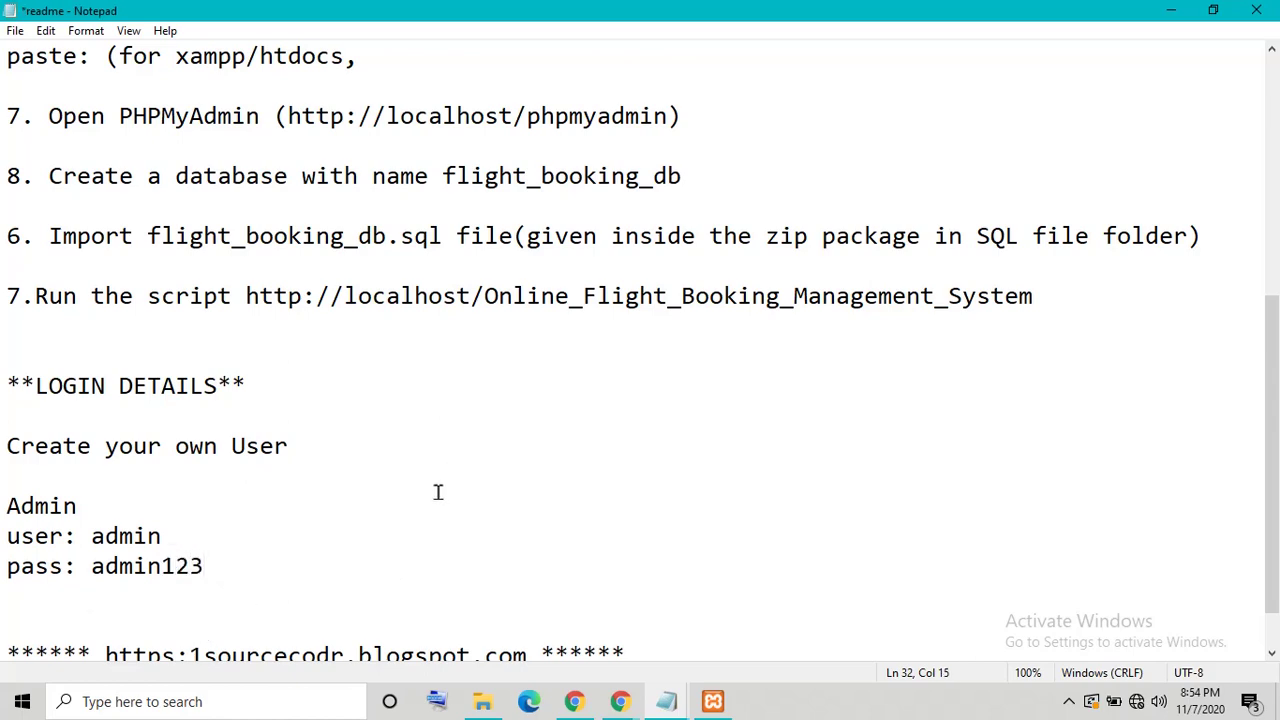
key(ctrl+s)
Step: Scroll through the readme's setup steps, then close readme.txt
scroll(237, 541, up, 5)
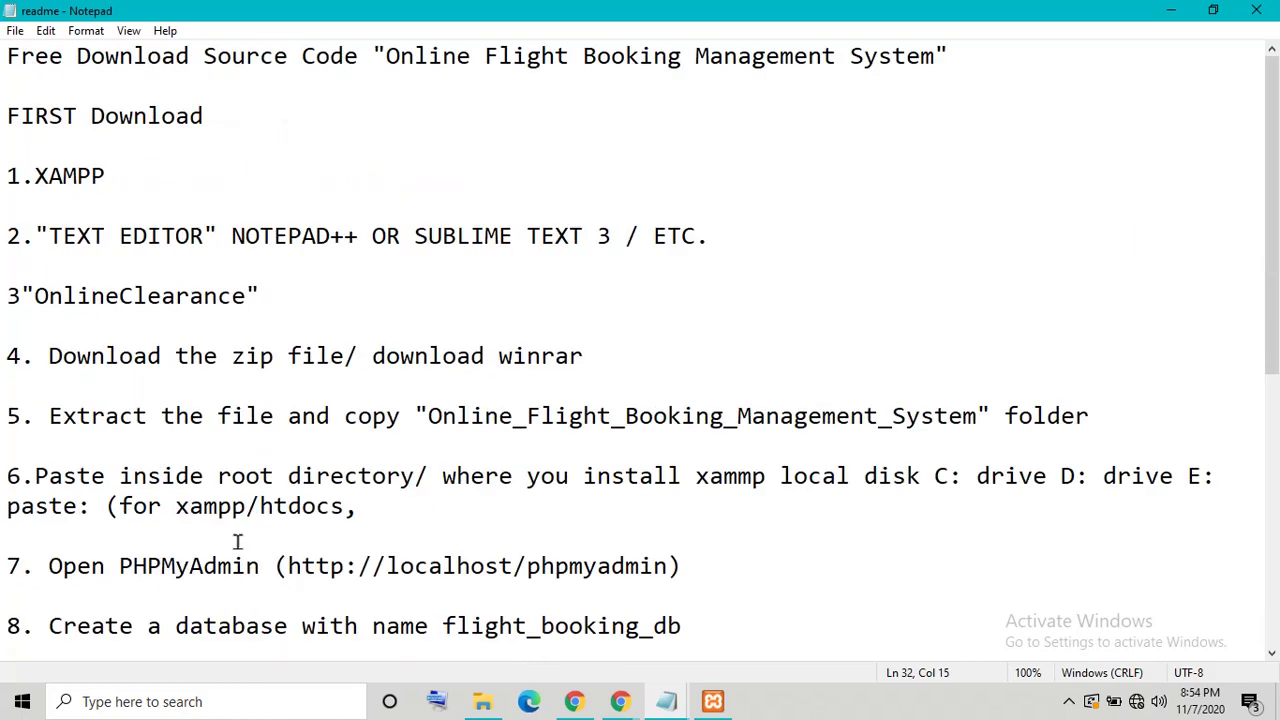
scroll(245, 535, down, 6)
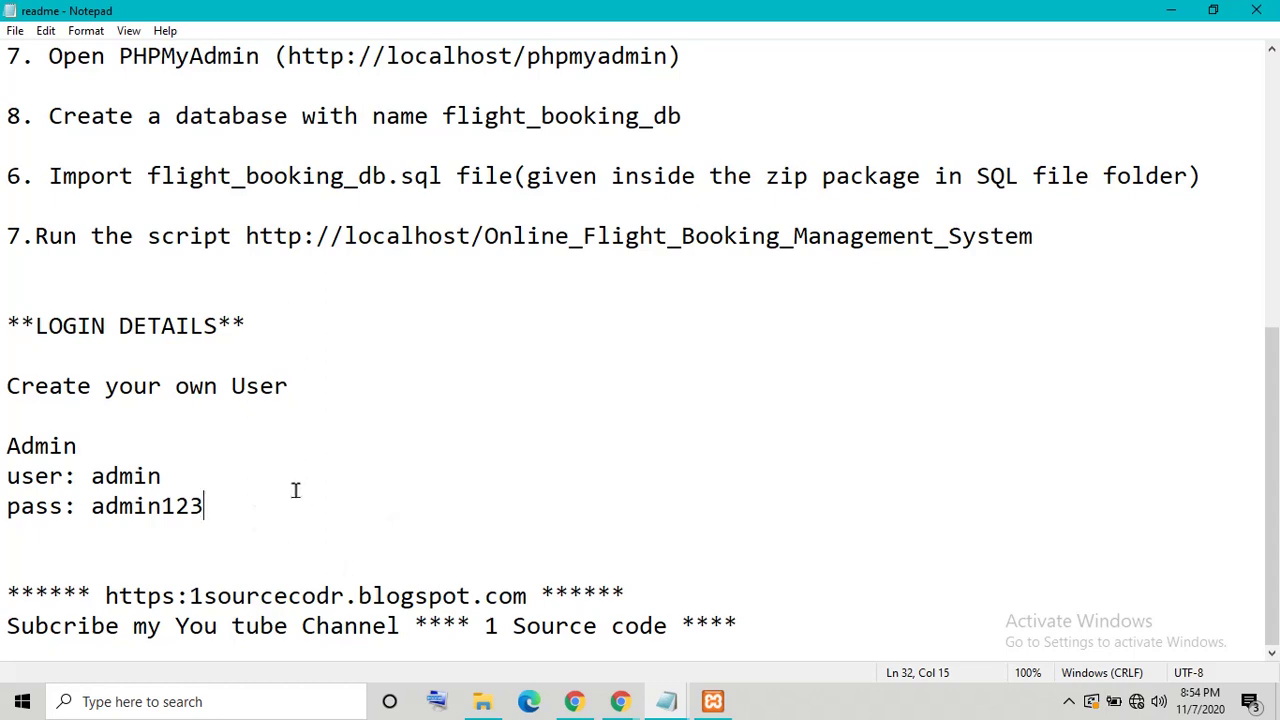
scroll(231, 545, up, 6)
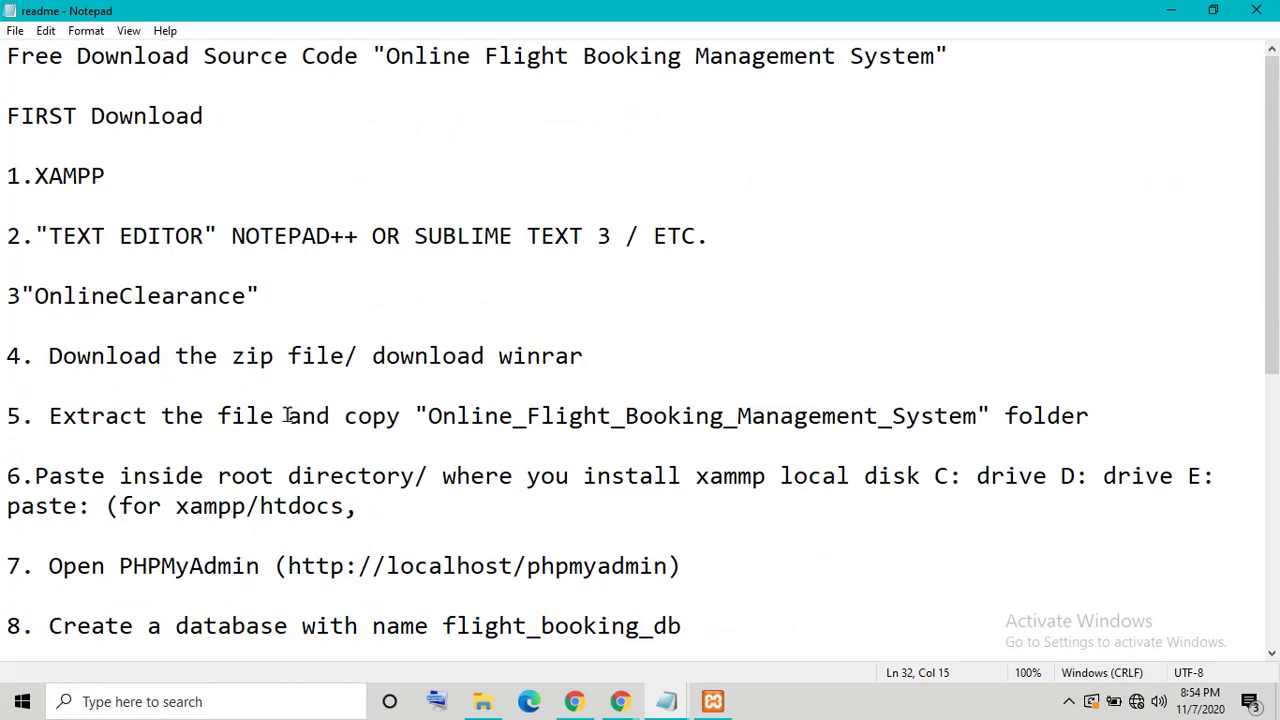
scroll(363, 375, down, 6)
drag(7, 626, 745, 628)
click(962, 536)
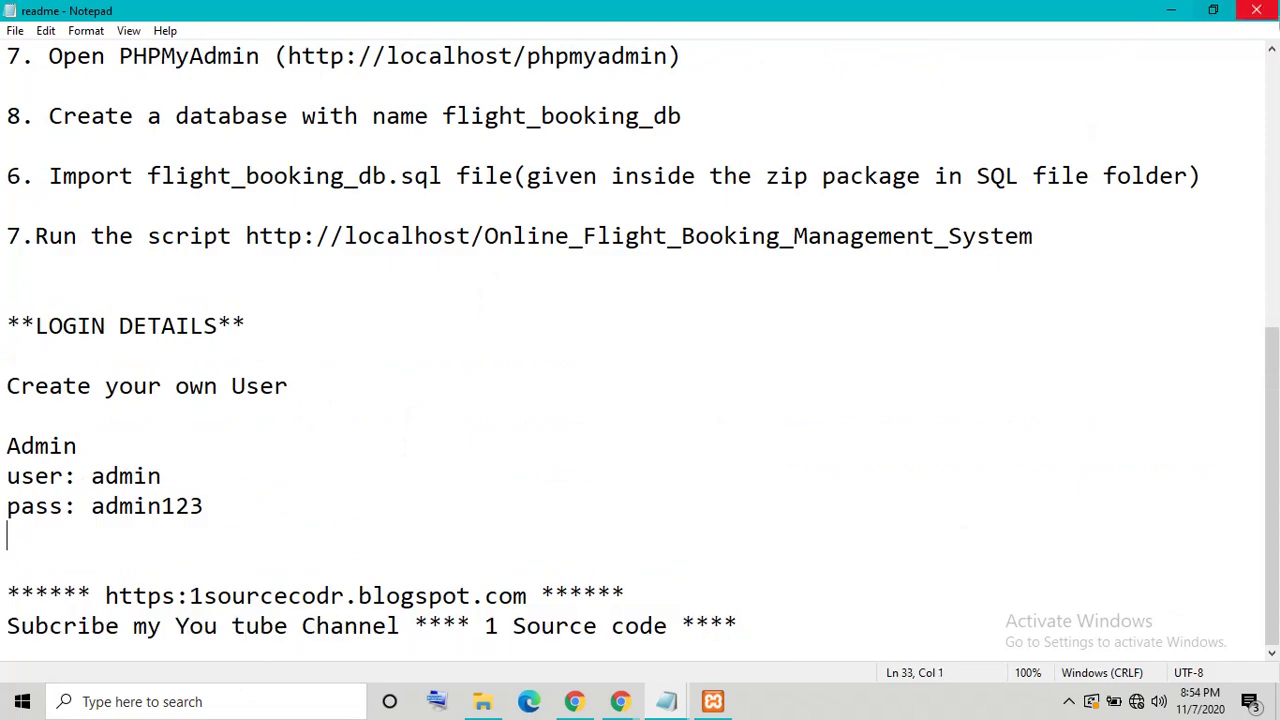
click(1256, 10)
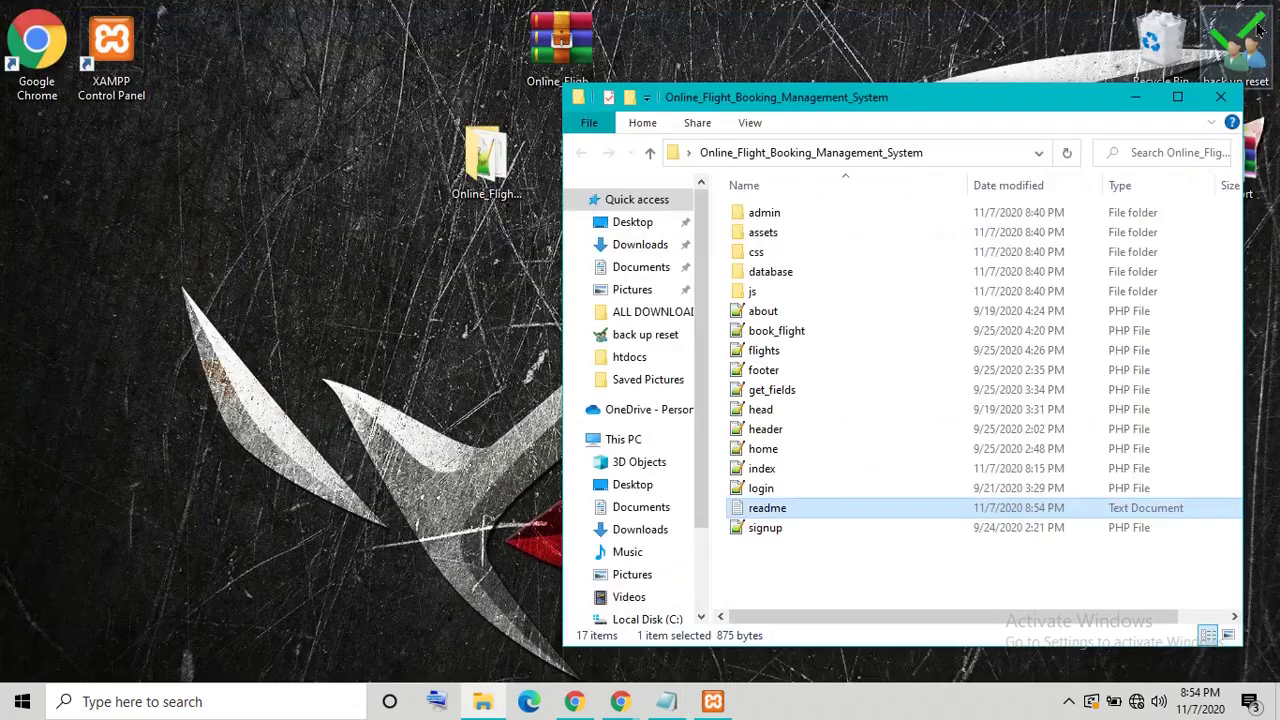
Step: Copy the Online_Flight_Booking_Management_System folder from the desktop
click(1218, 97)
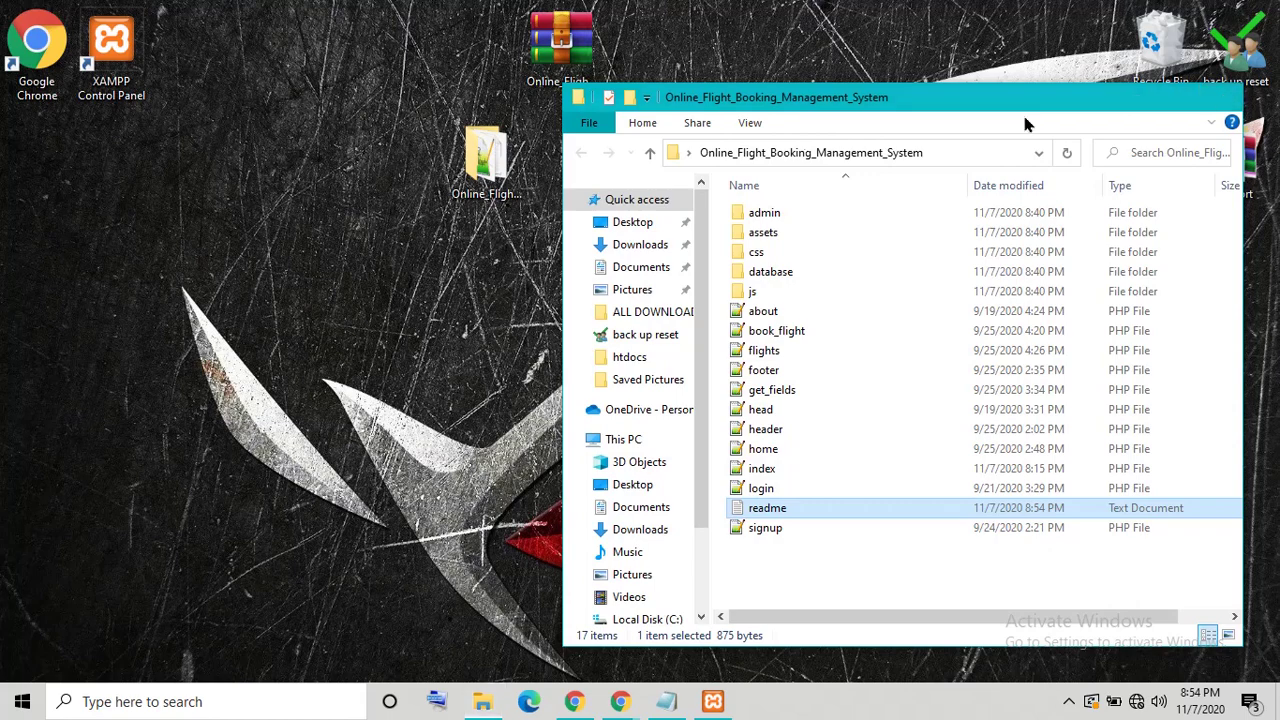
click(503, 172)
right_click(503, 172)
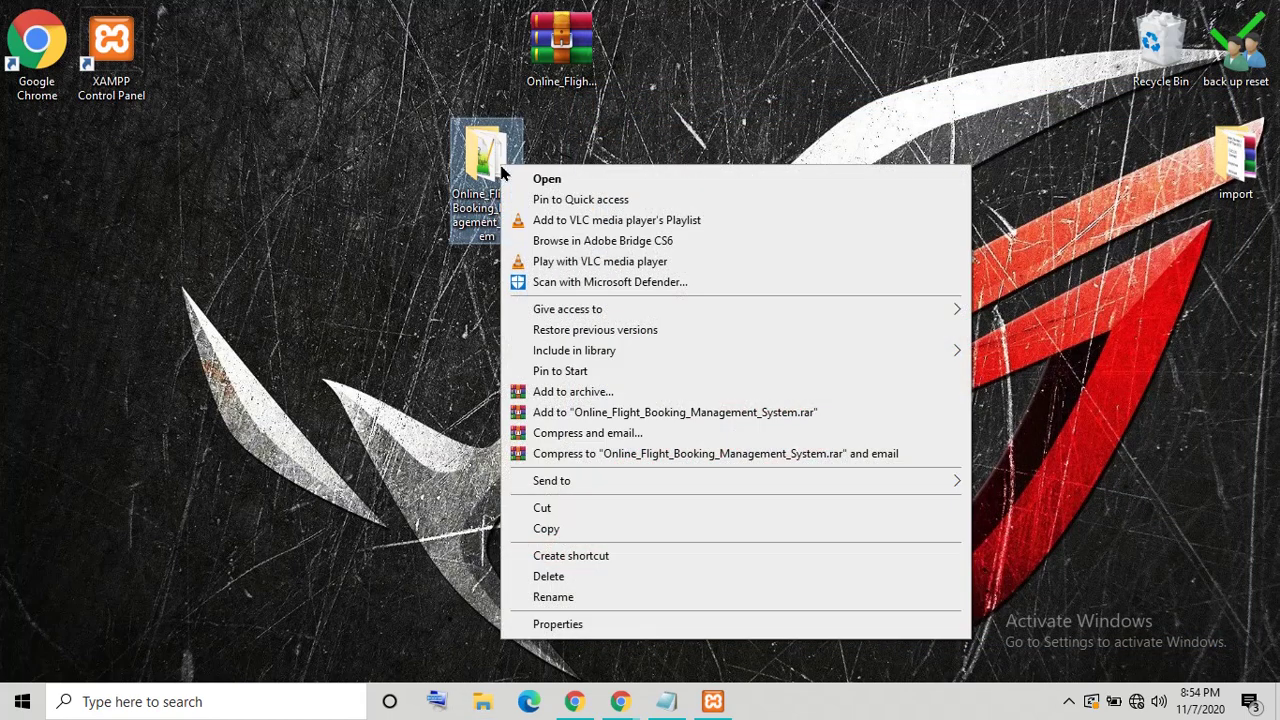
click(546, 529)
Step: Paste the project folder into E:\1xampp\htdocs and open it
click(483, 702)
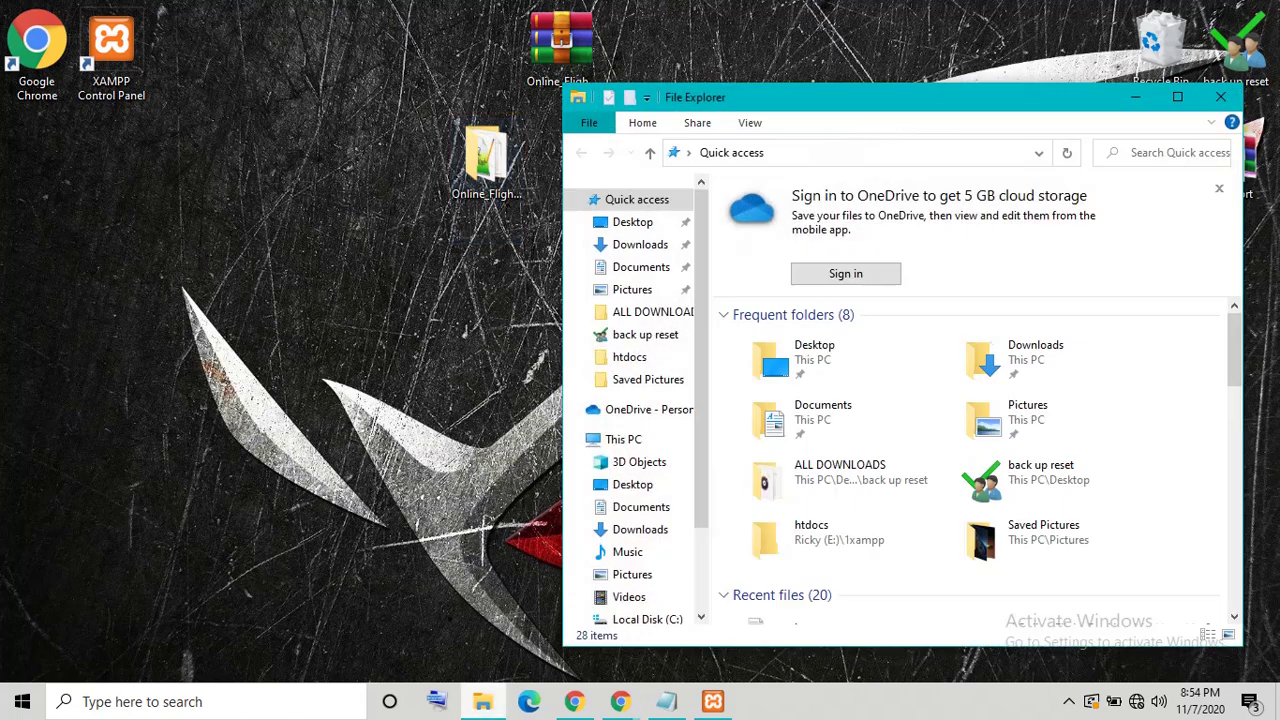
click(1177, 97)
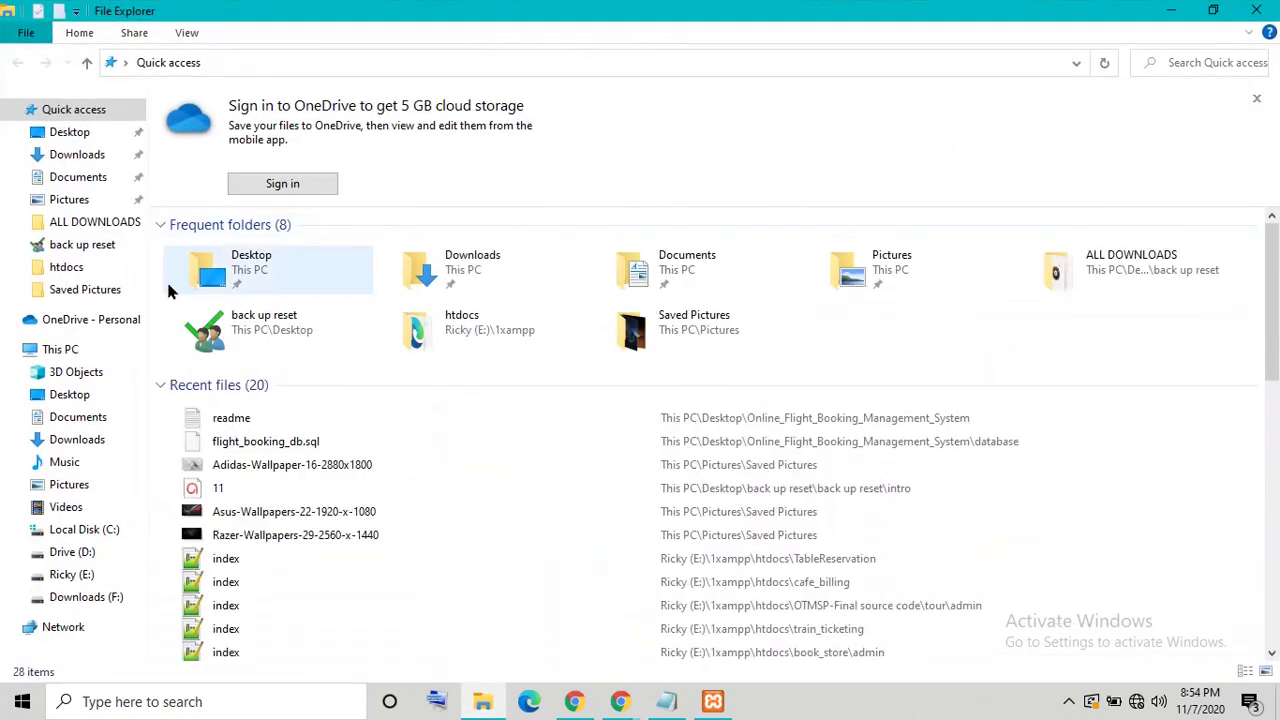
click(97, 357)
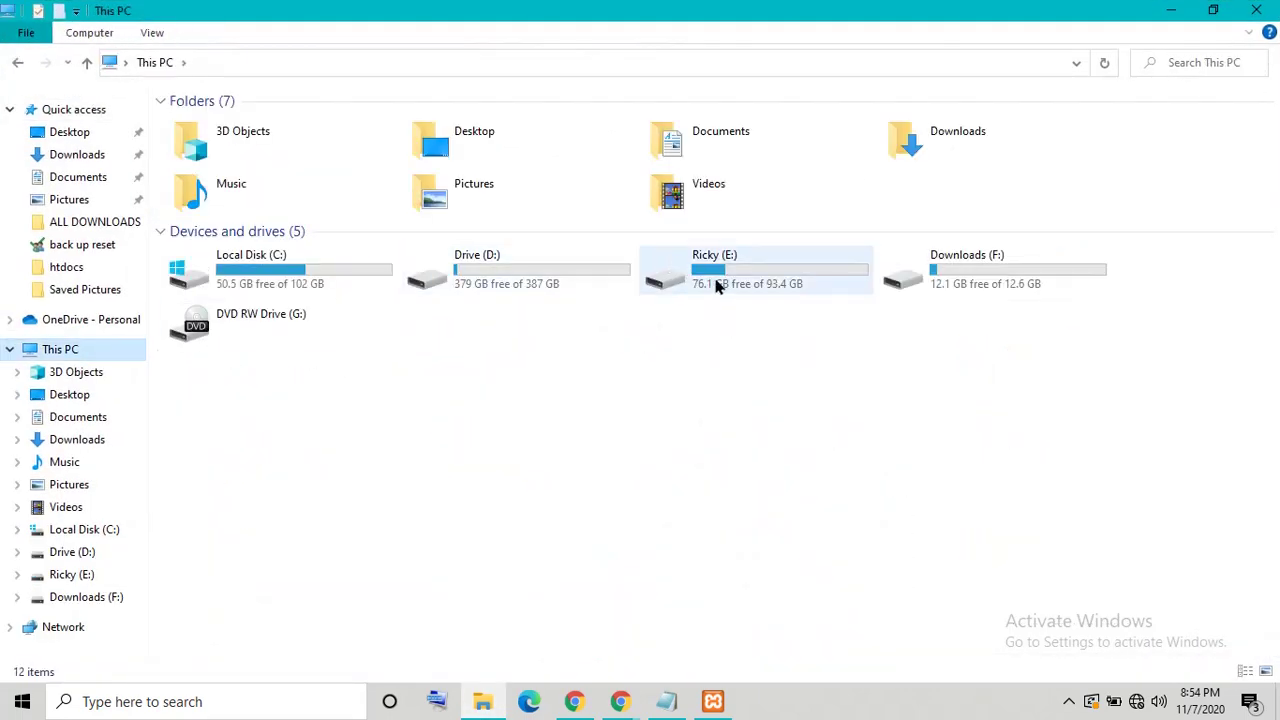
right_click(718, 285)
click(768, 284)
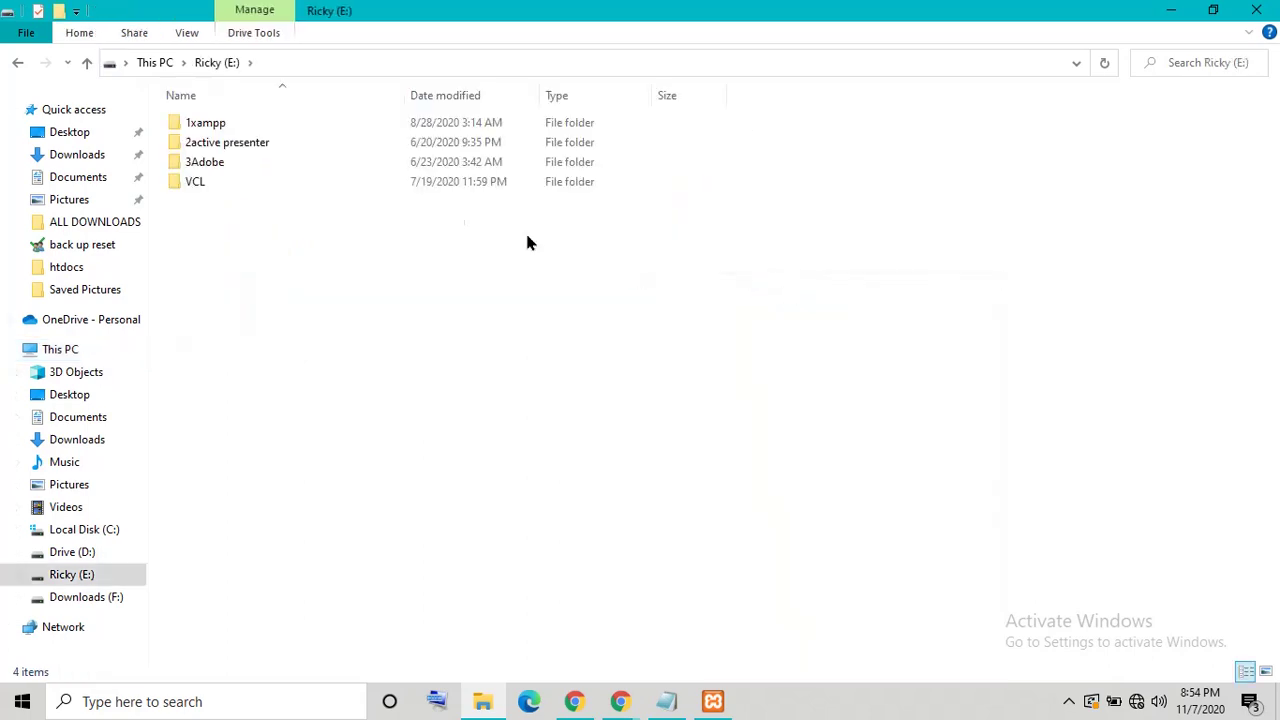
right_click(233, 121)
click(265, 129)
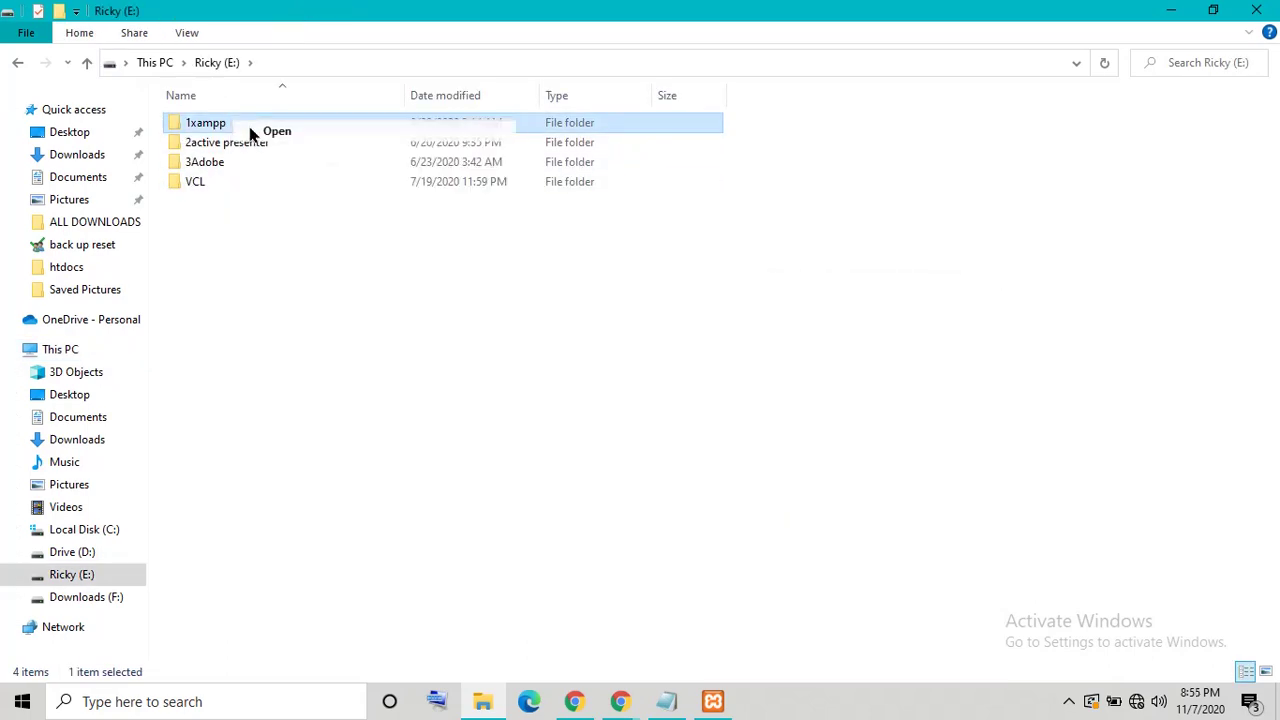
click(205, 220)
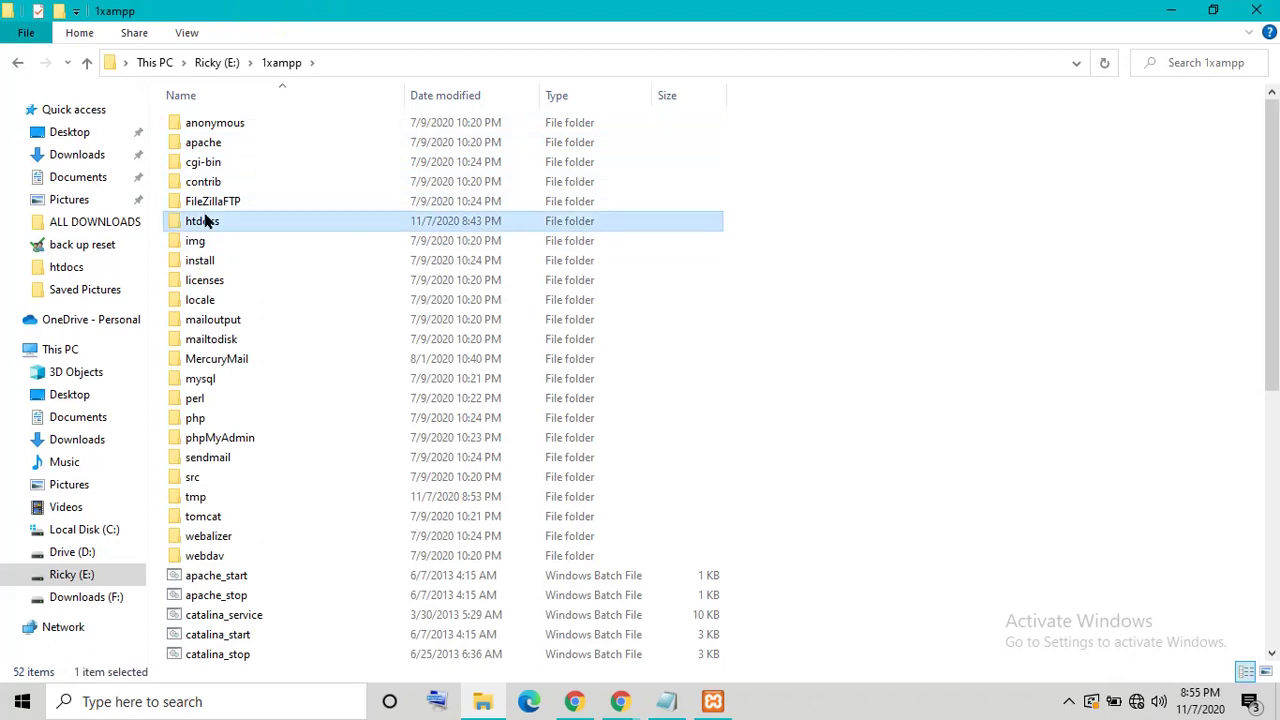
right_click(205, 220)
click(258, 184)
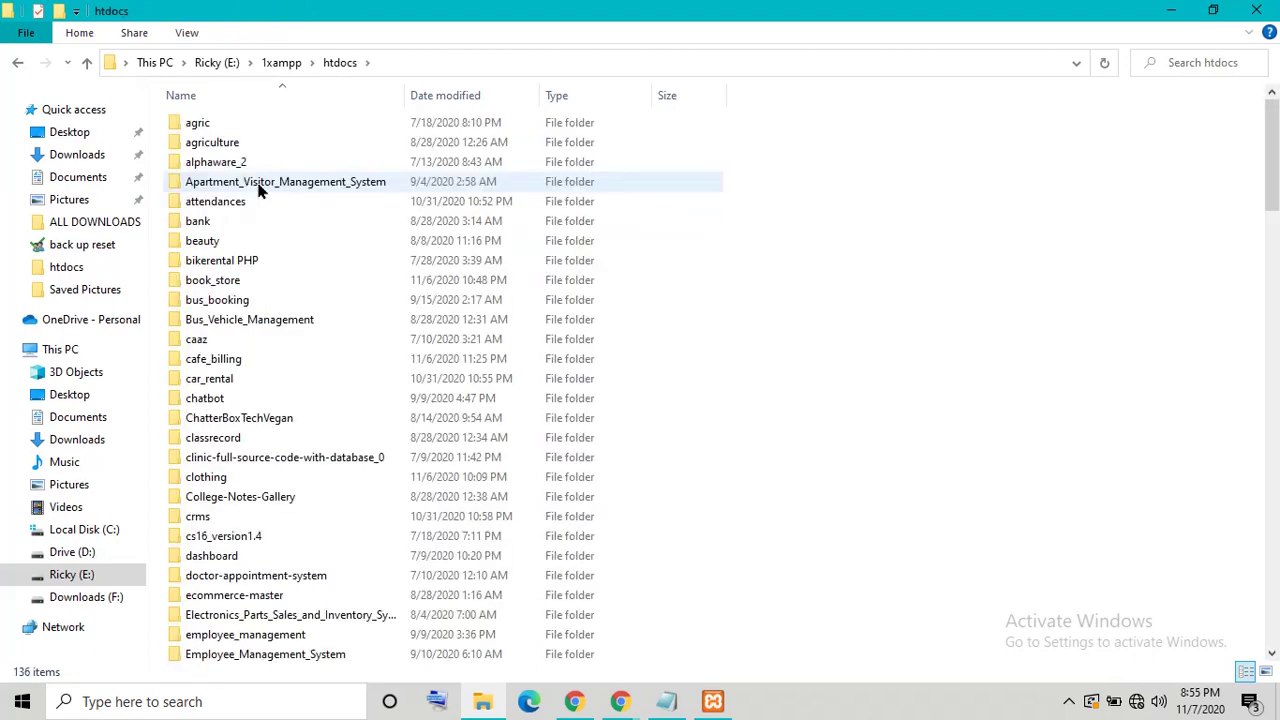
right_click(745, 262)
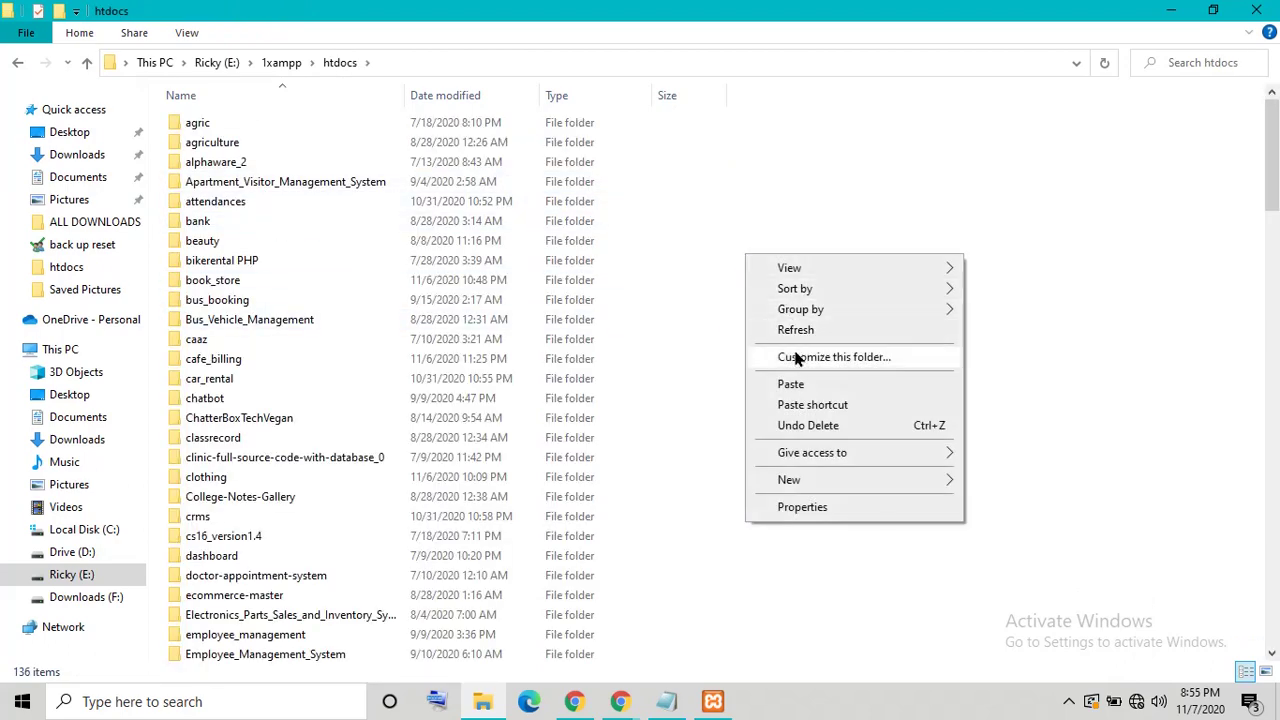
click(790, 386)
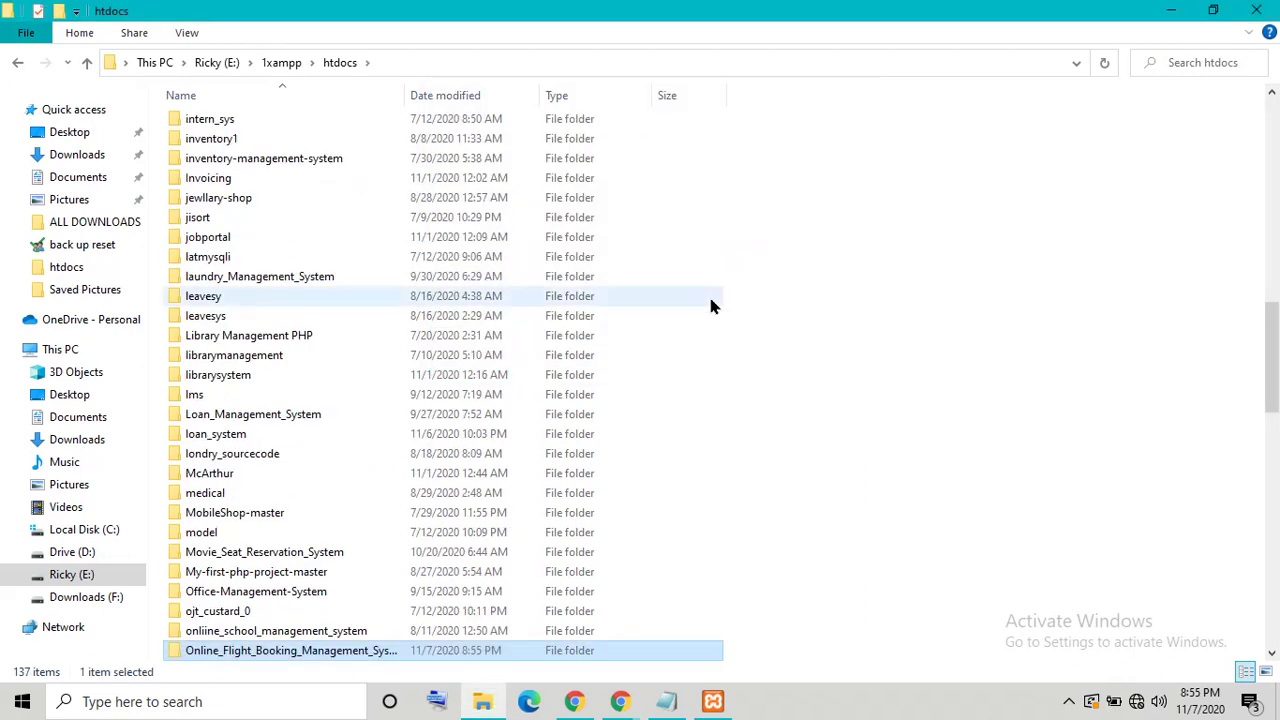
scroll(1266, 350, down, 4)
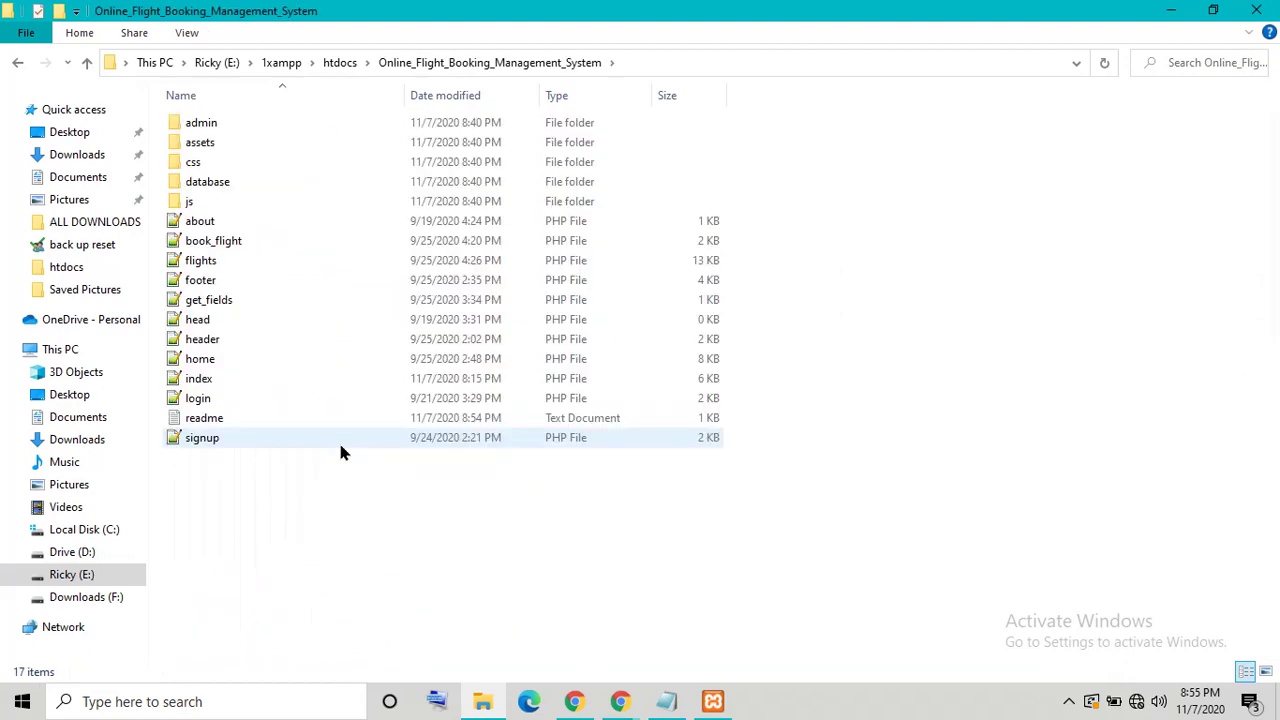
Step: Load the project in a new Chrome tab at localhost/Online_Flight_Booking_Management_System
click(646, 66)
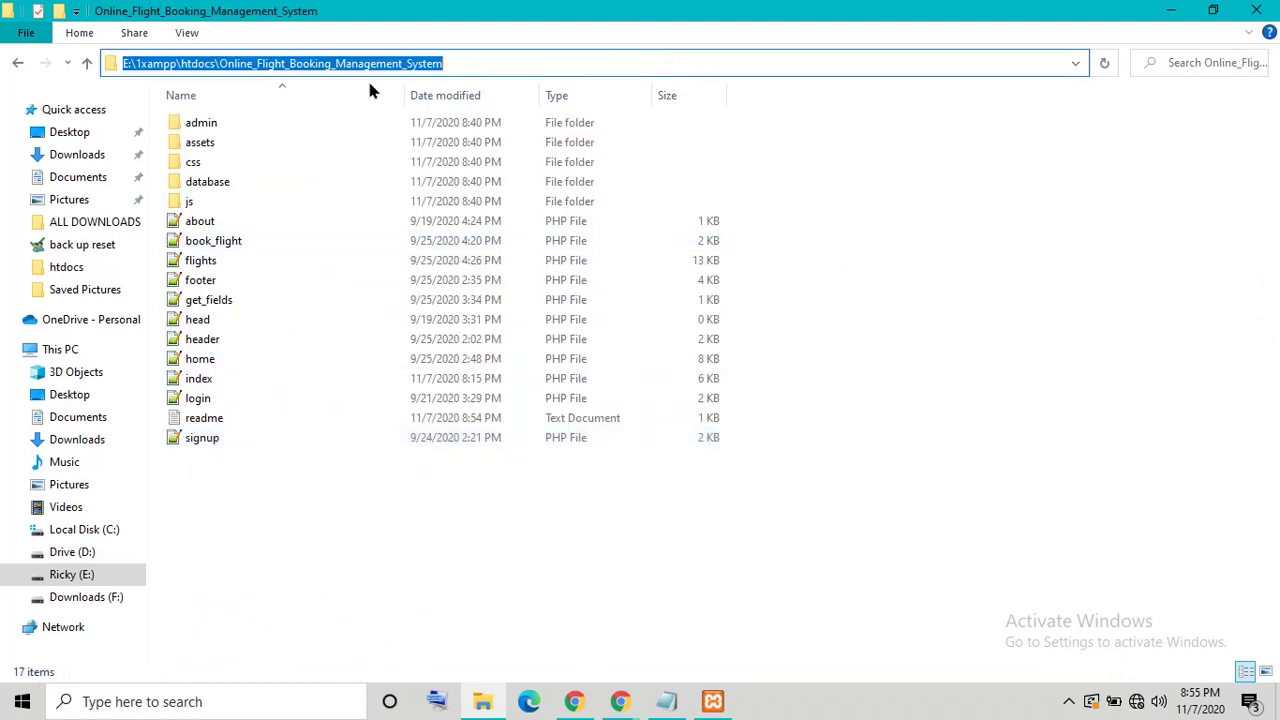
right_click(370, 75)
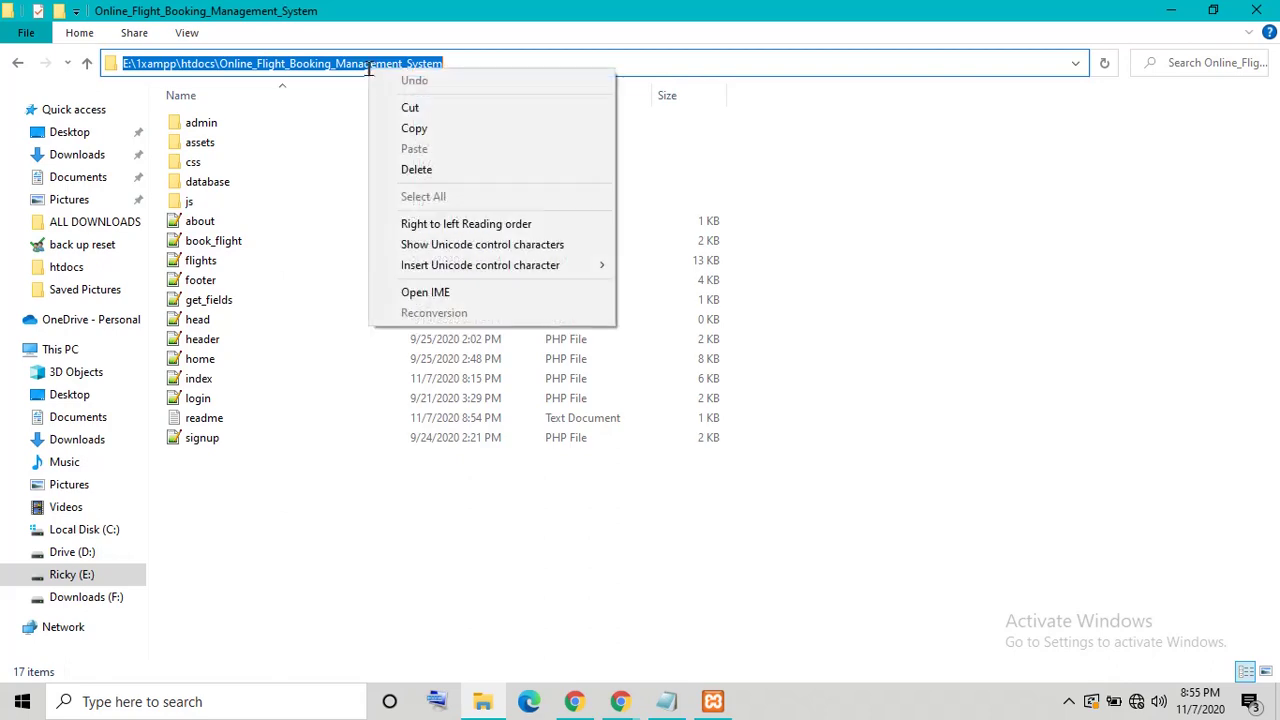
click(420, 126)
click(620, 701)
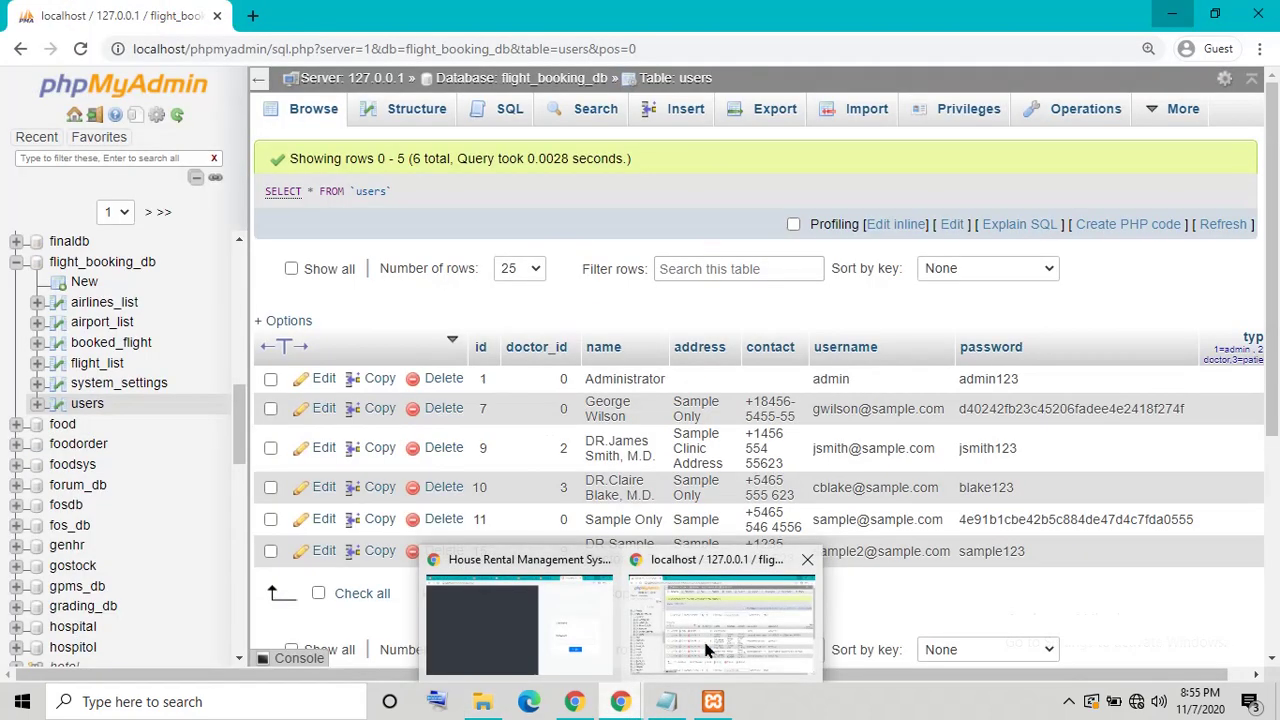
click(706, 648)
click(252, 15)
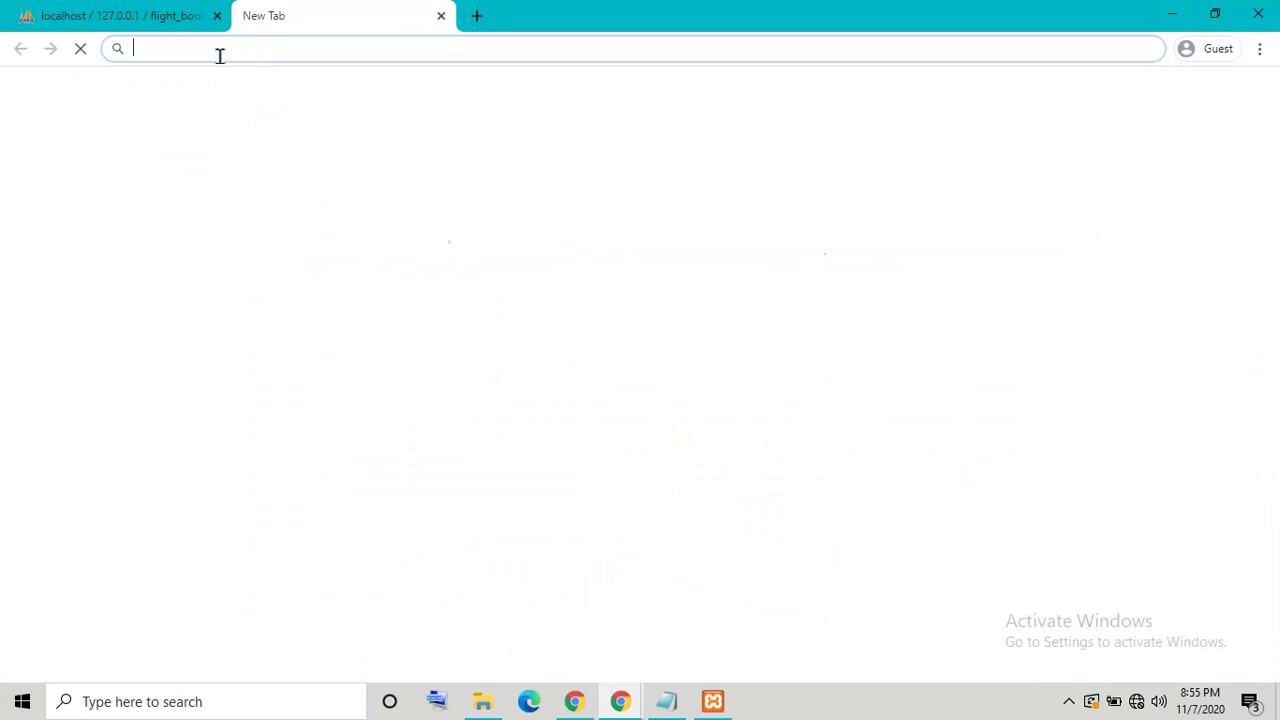
right_click(216, 48)
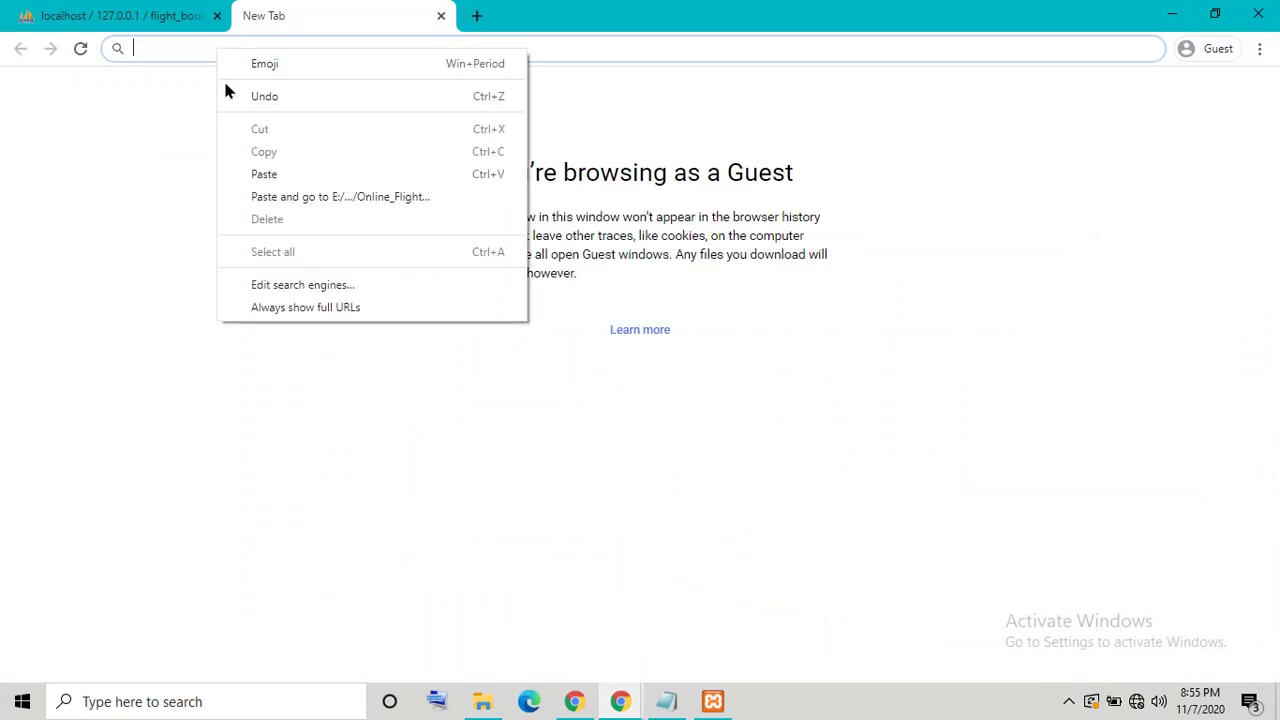
click(280, 174)
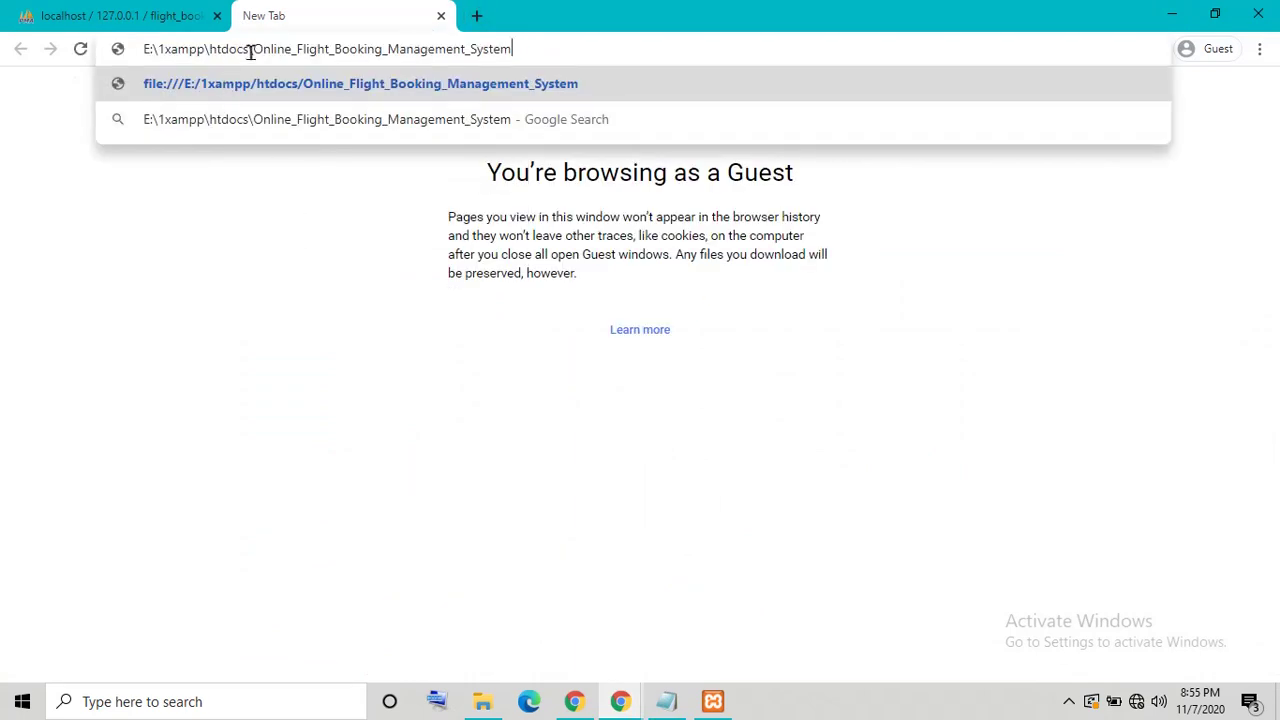
drag(251, 52, 47, 52)
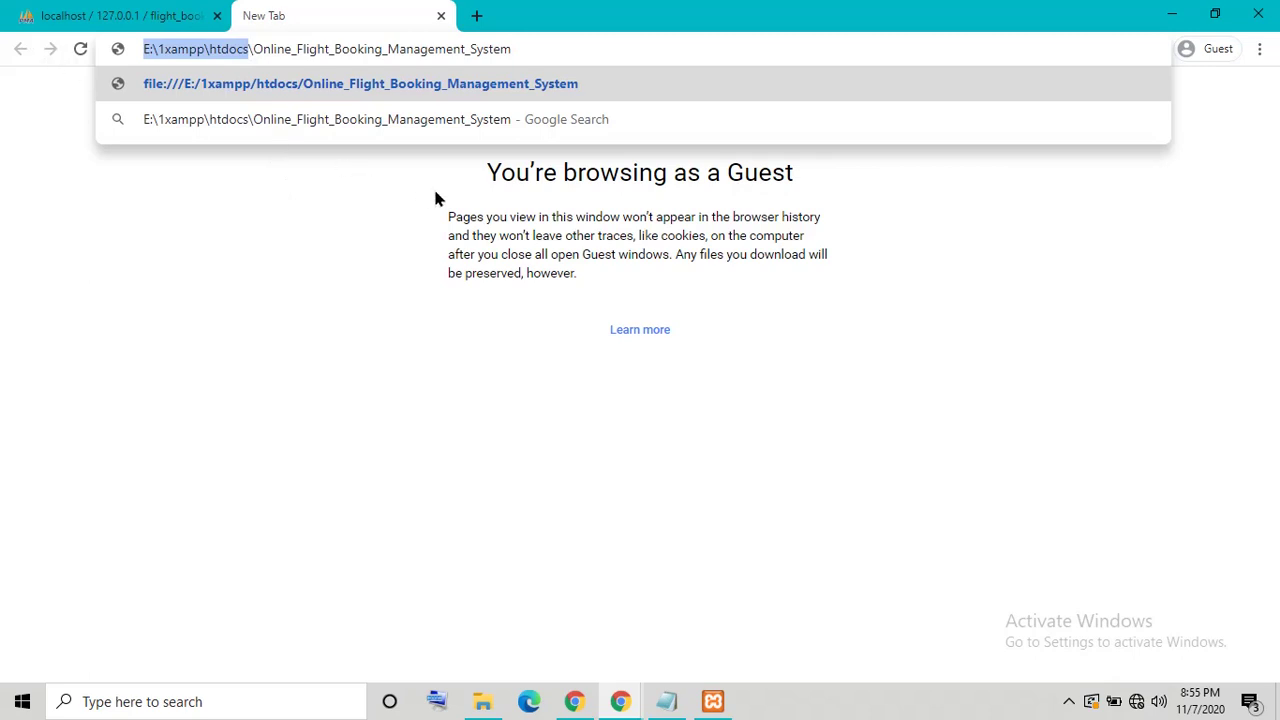
key(BackSpace)
text(local)
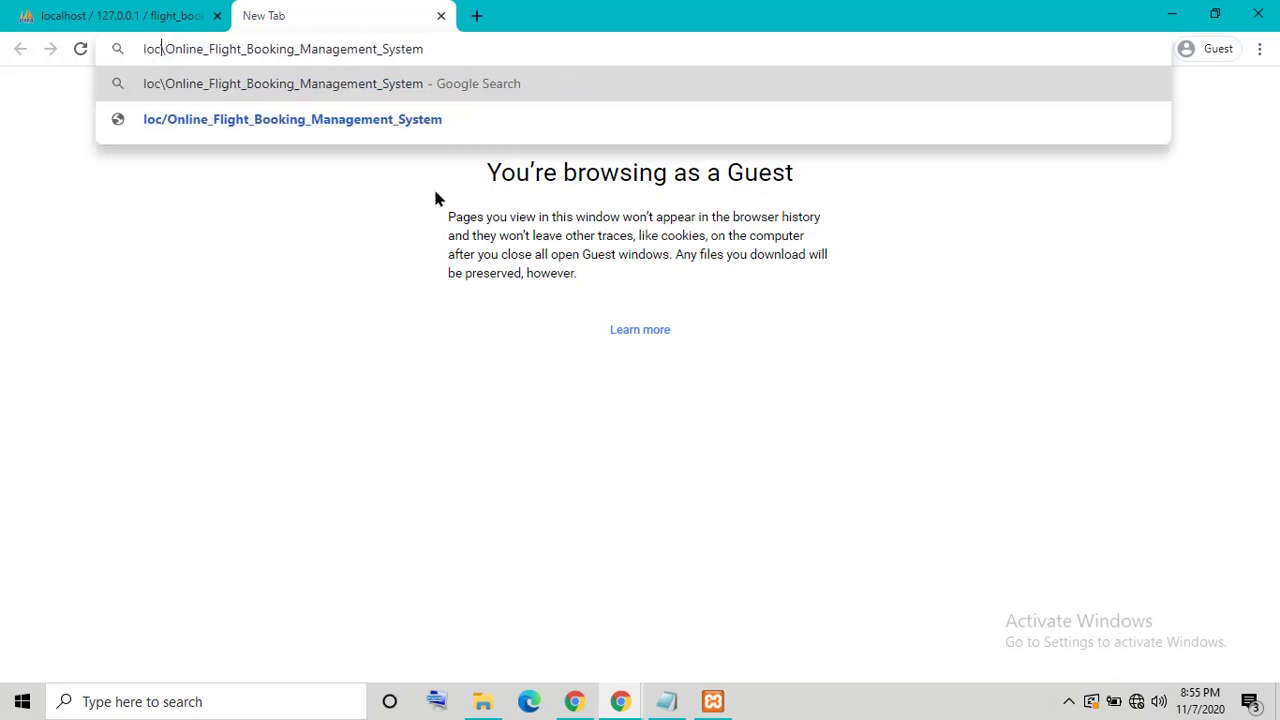
text(host)
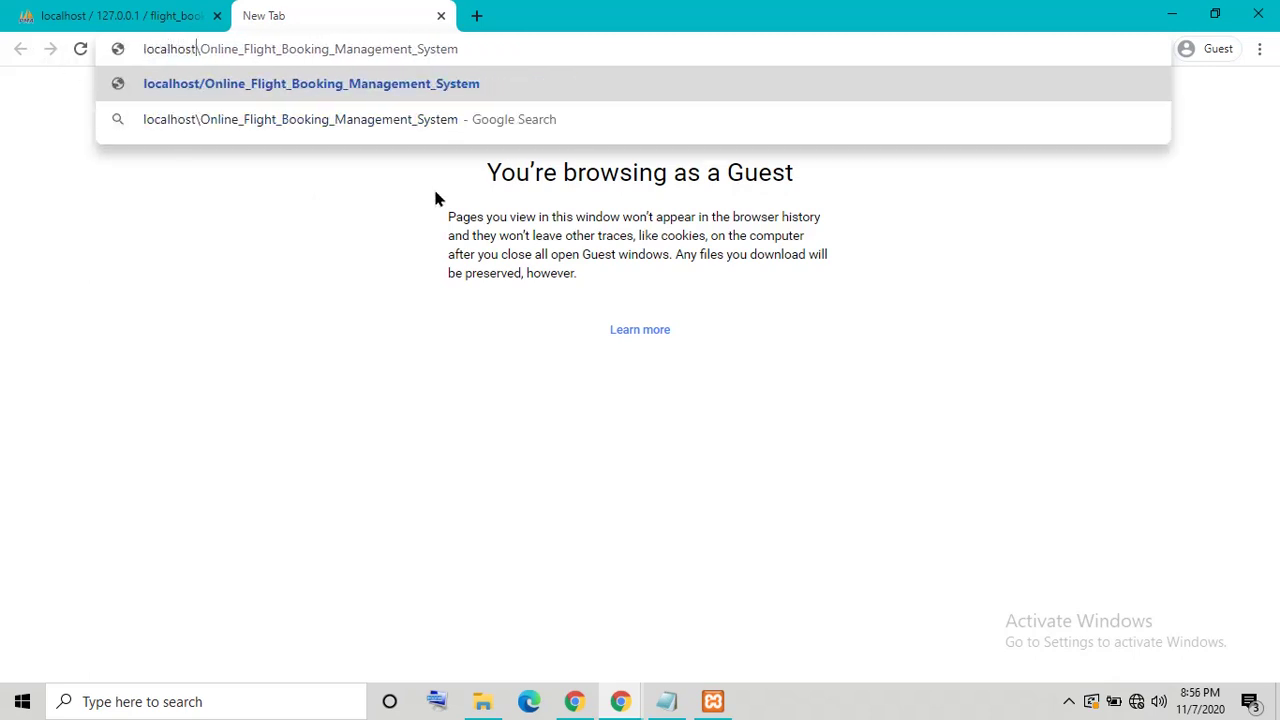
key(Return)
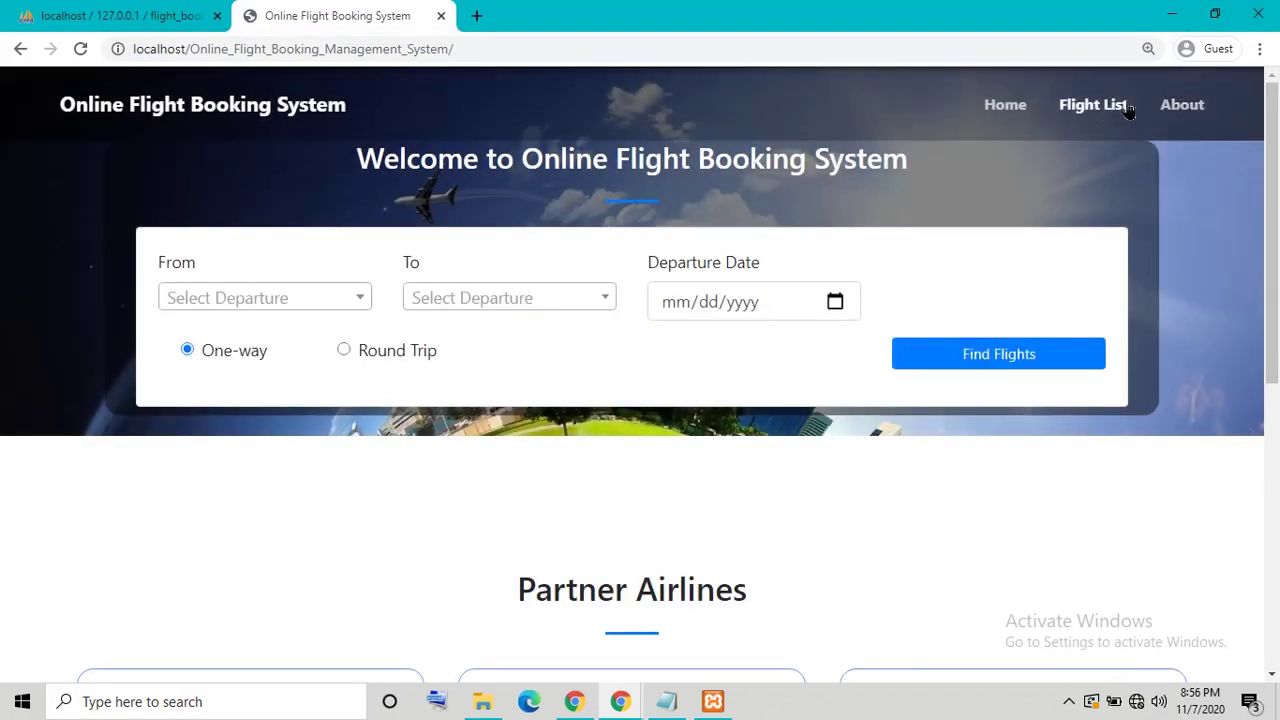
Step: Browse the site's Home, About and Flight List pages, then minimize Chrome
click(1008, 106)
click(1182, 104)
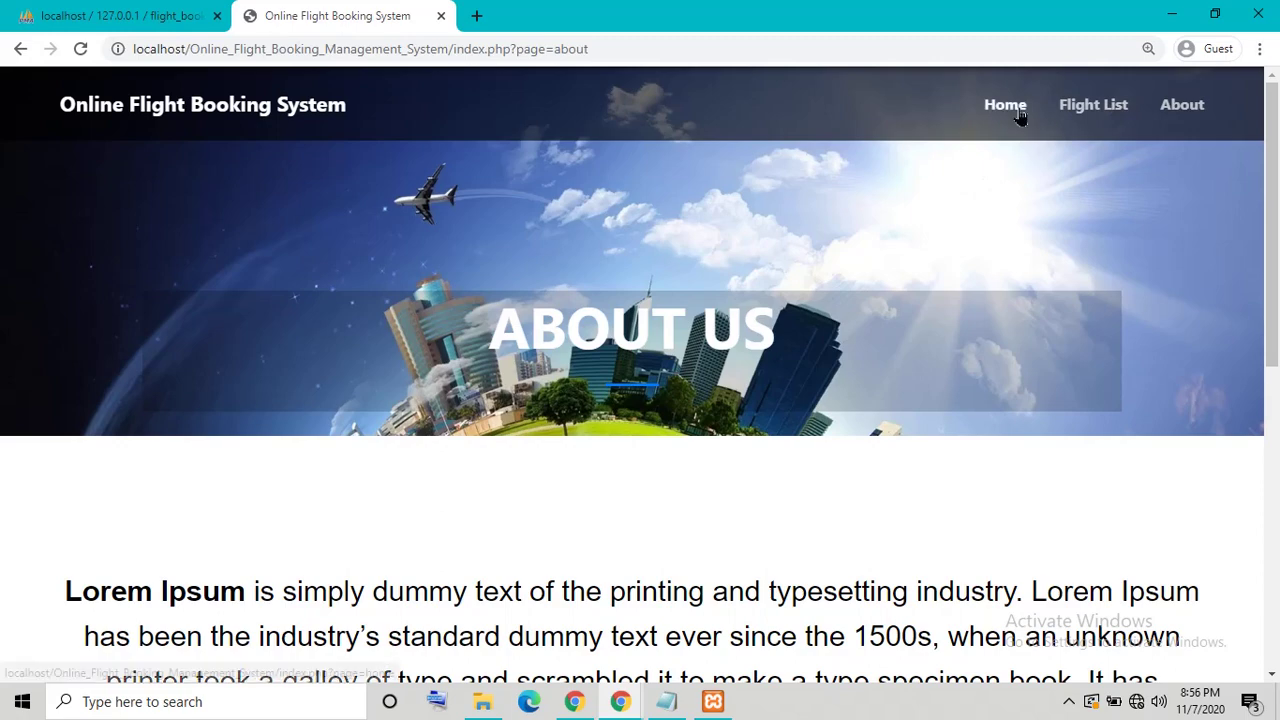
click(1010, 106)
click(1086, 108)
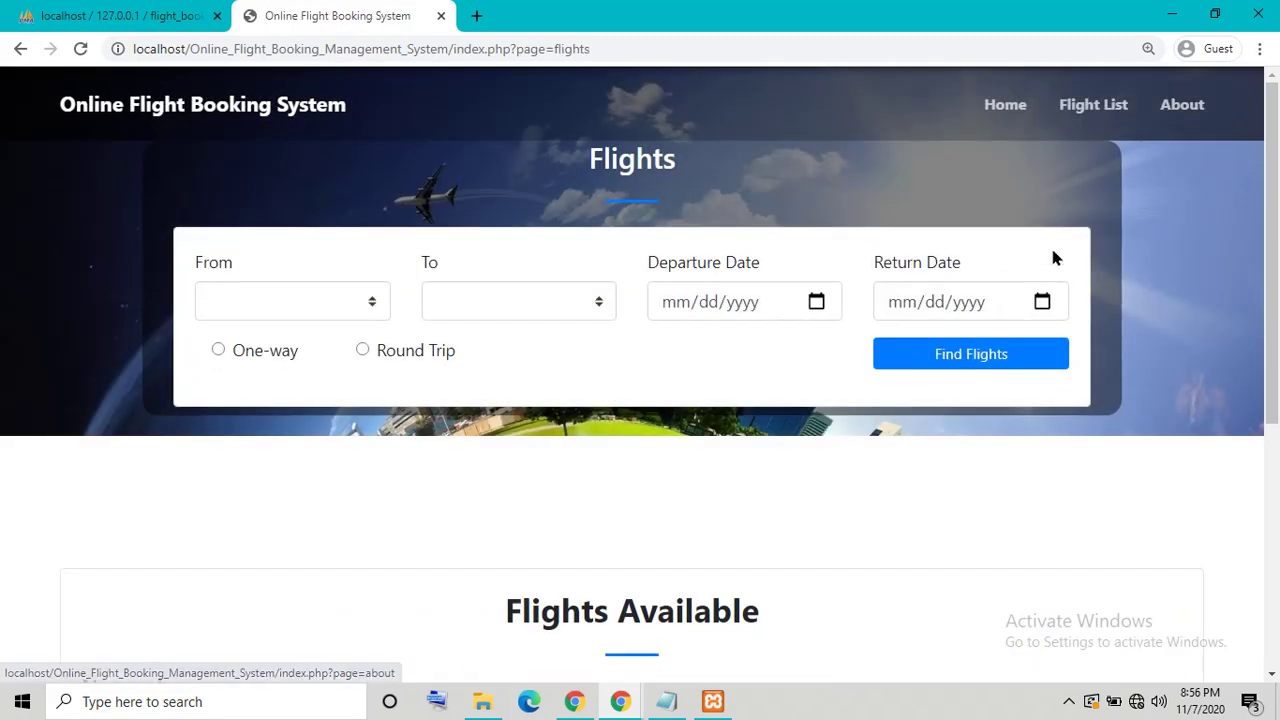
click(1184, 112)
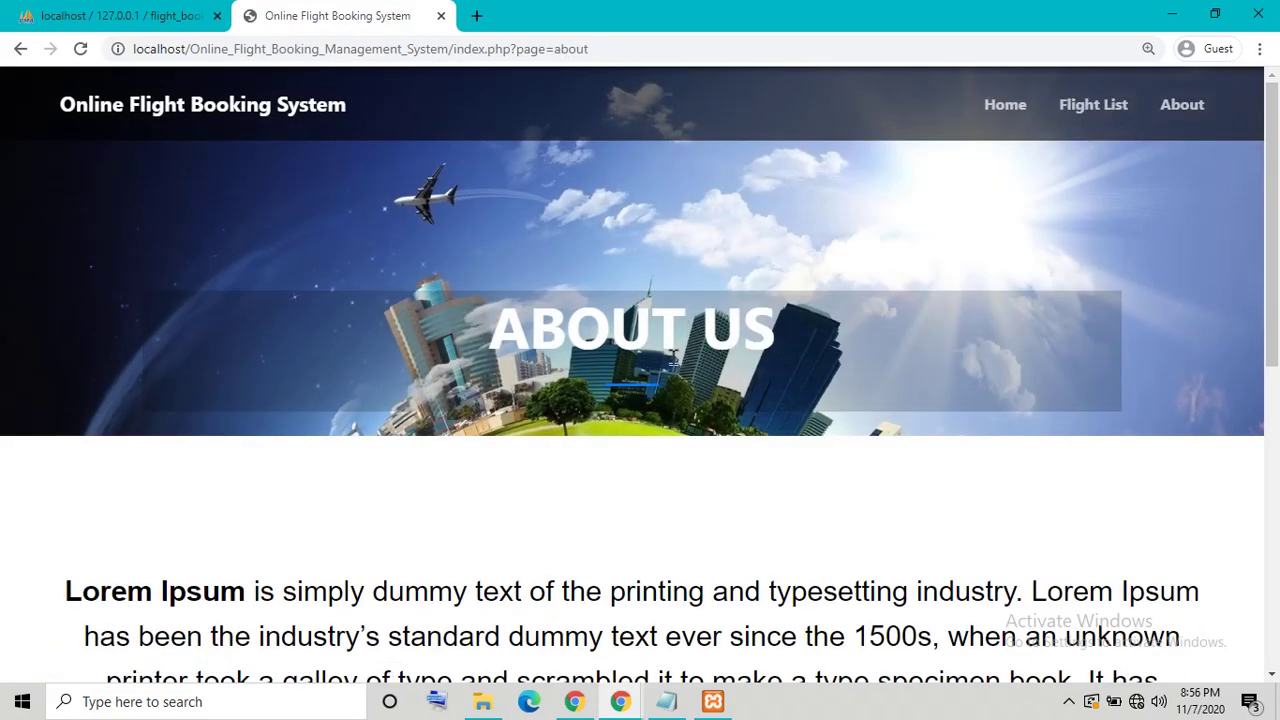
click(1172, 14)
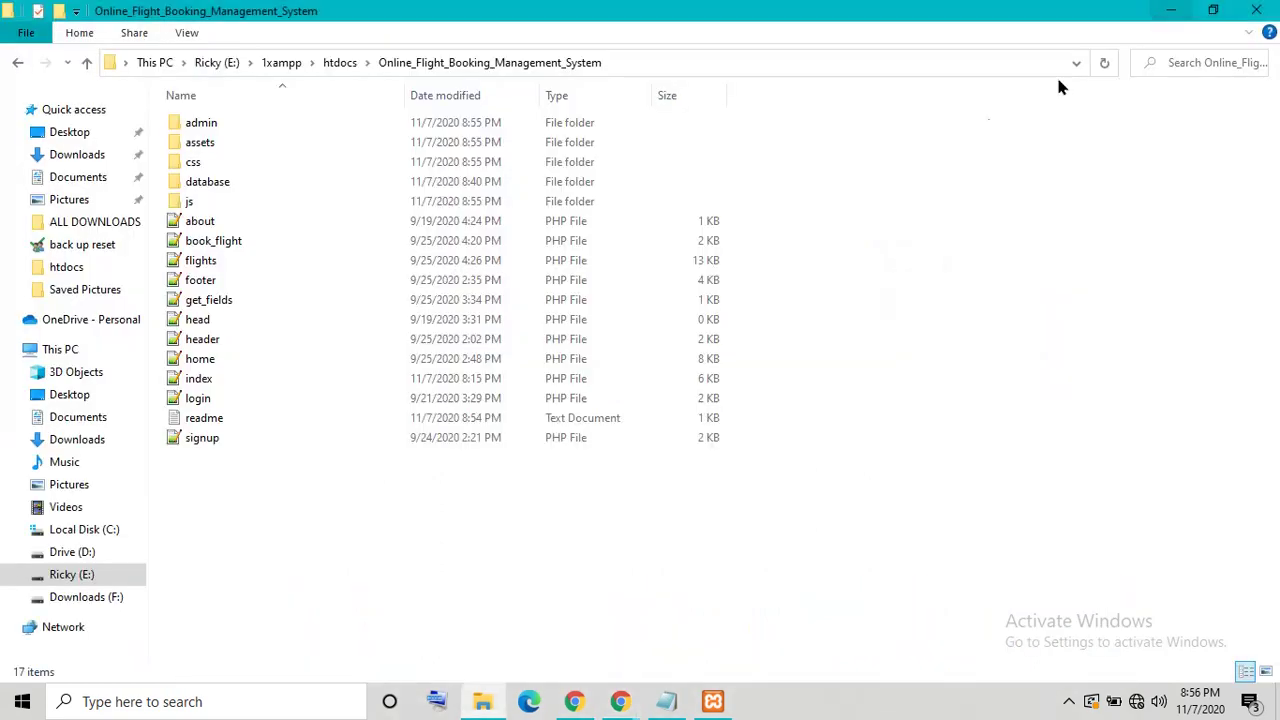
Step: Open the admin folder's index.php in Notepad++
double_click(219, 122)
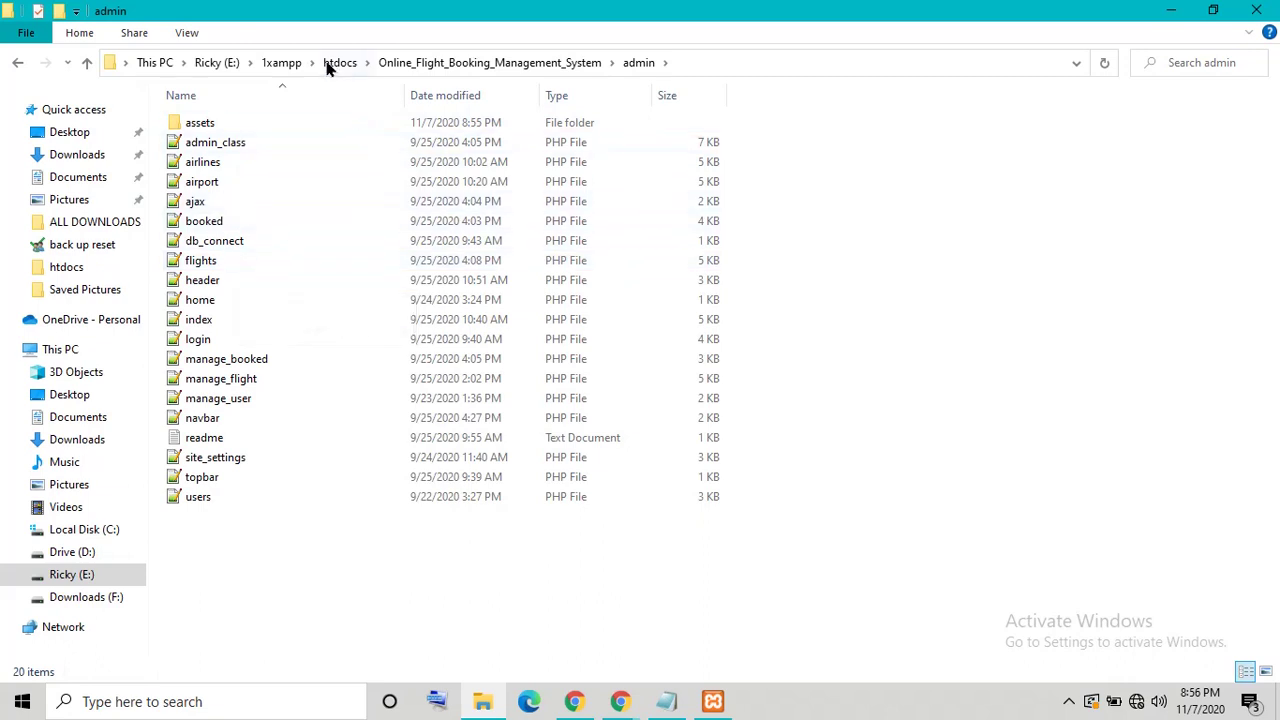
click(700, 62)
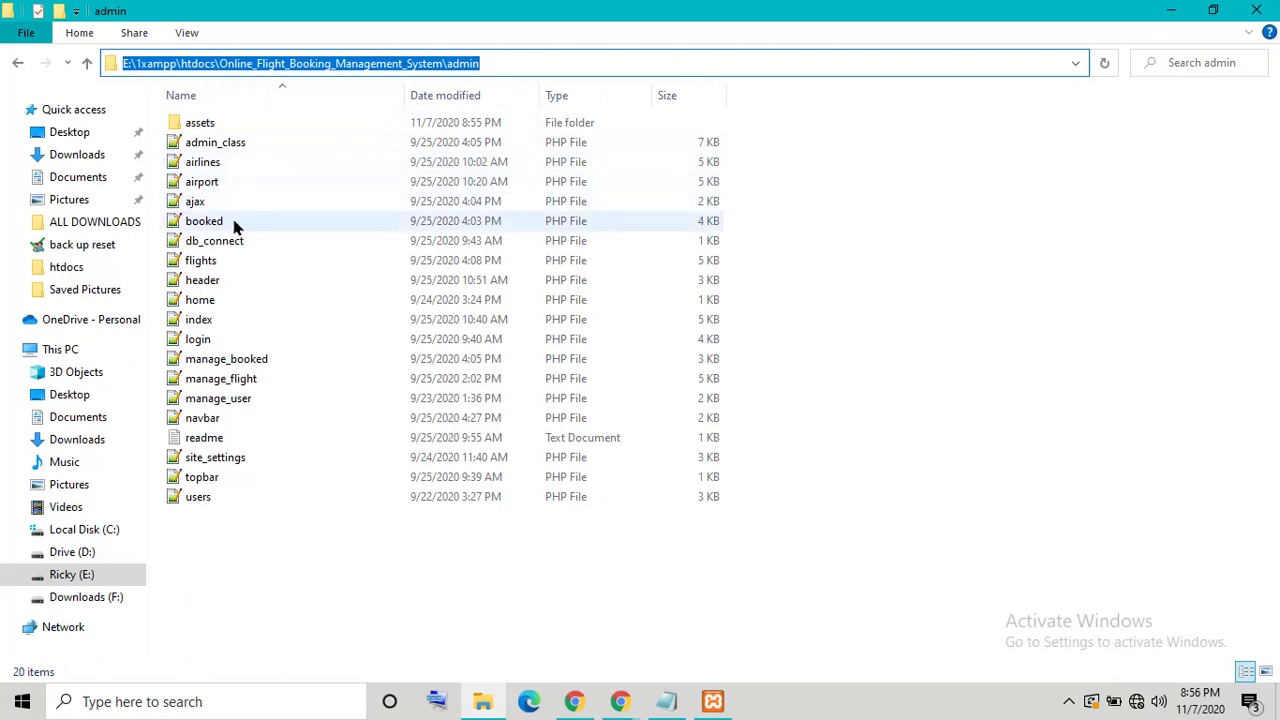
click(205, 324)
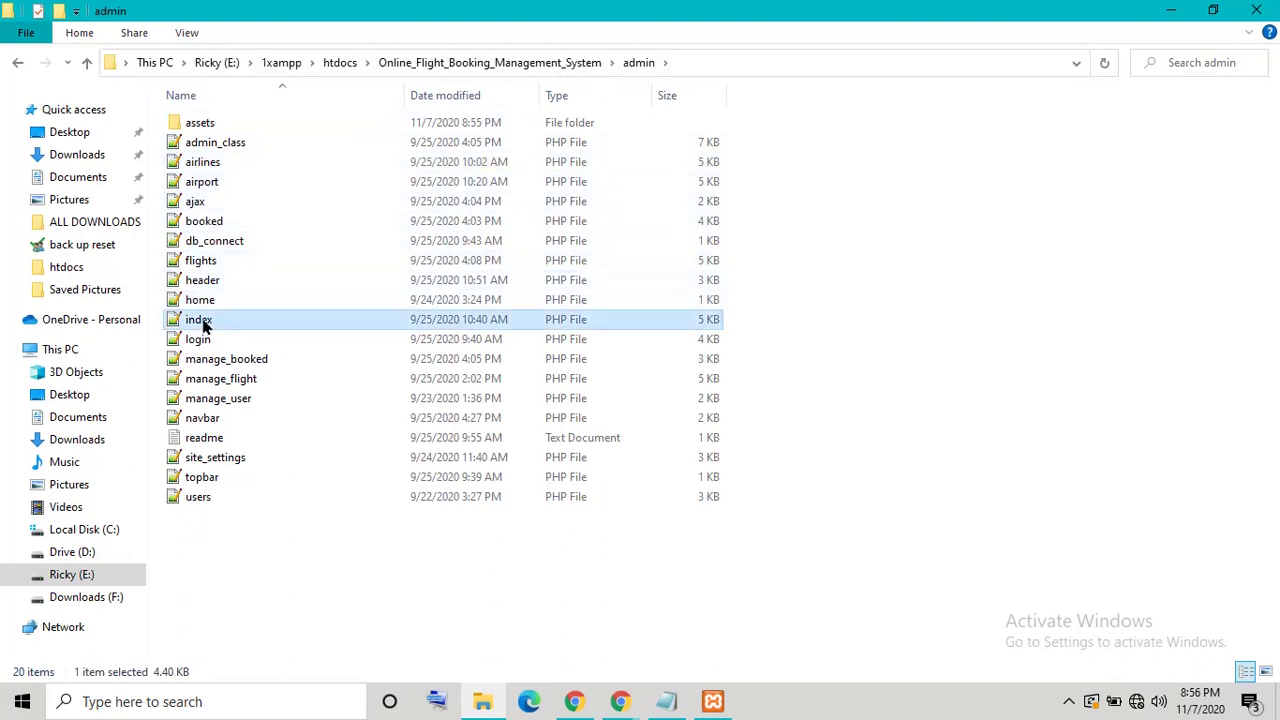
right_click(203, 325)
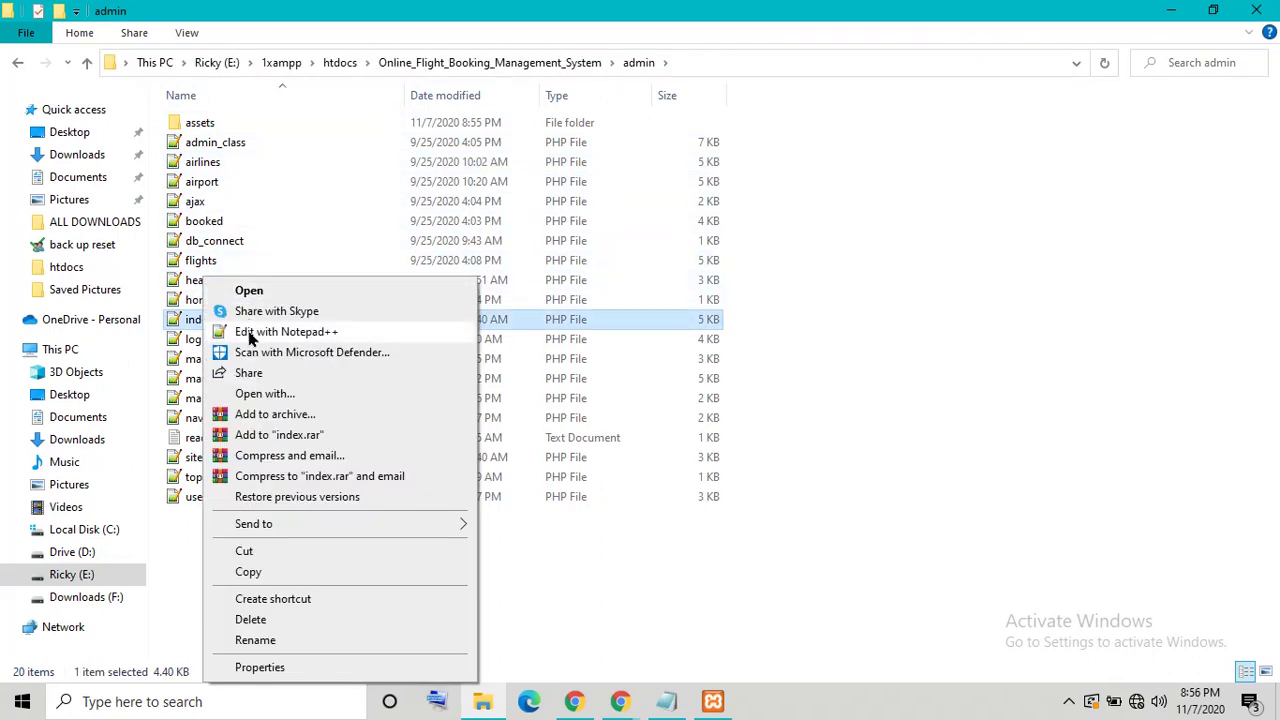
click(250, 335)
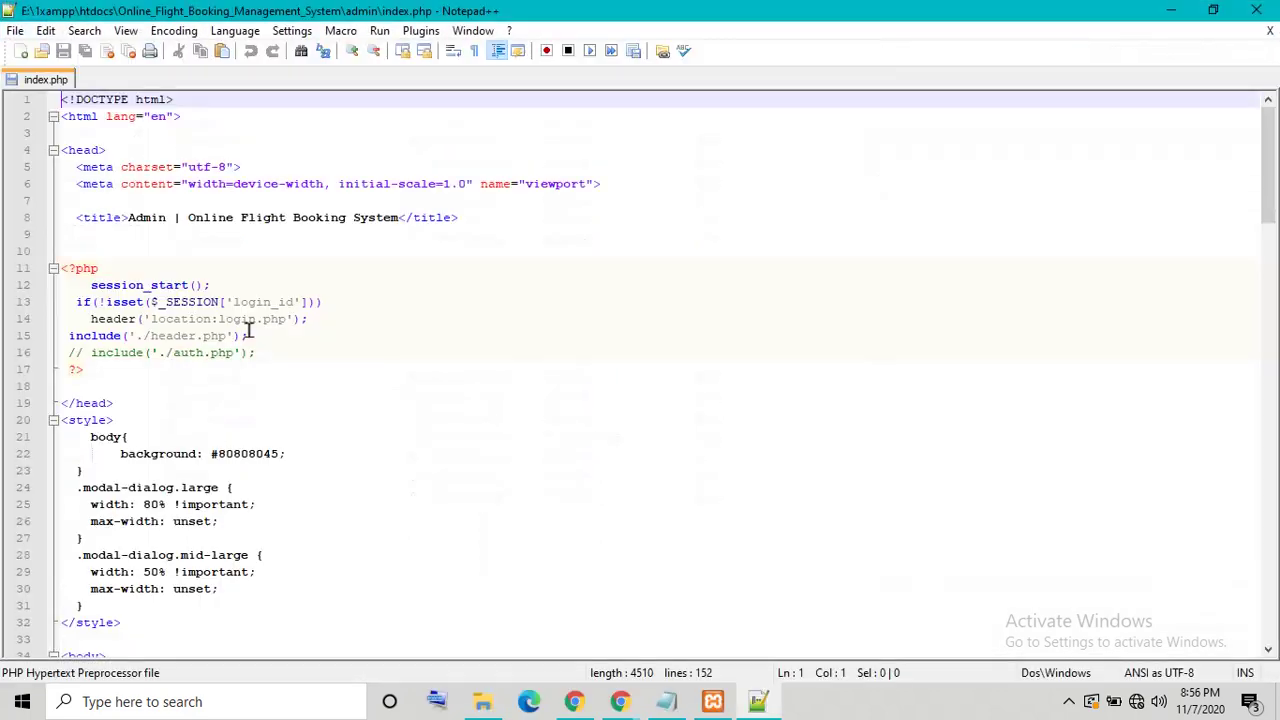
Step: Launch index.php in Chrome and load it through localhost instead of the drive path
click(380, 31)
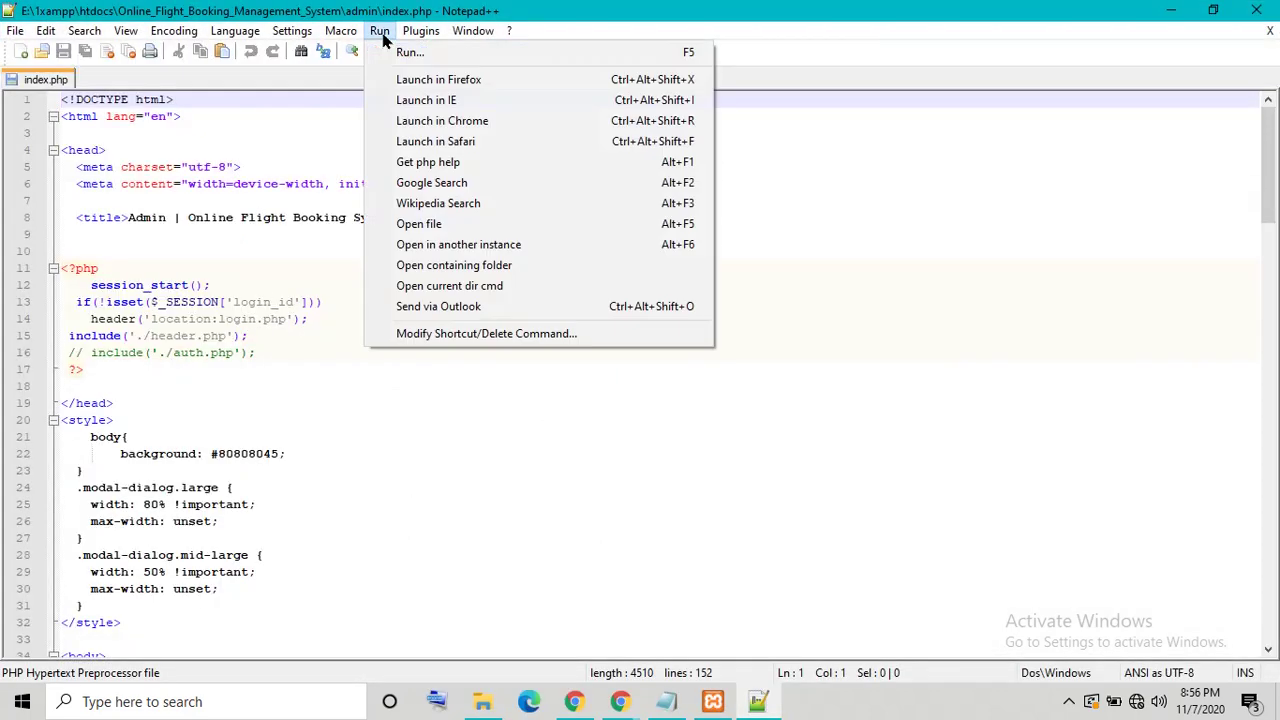
click(420, 122)
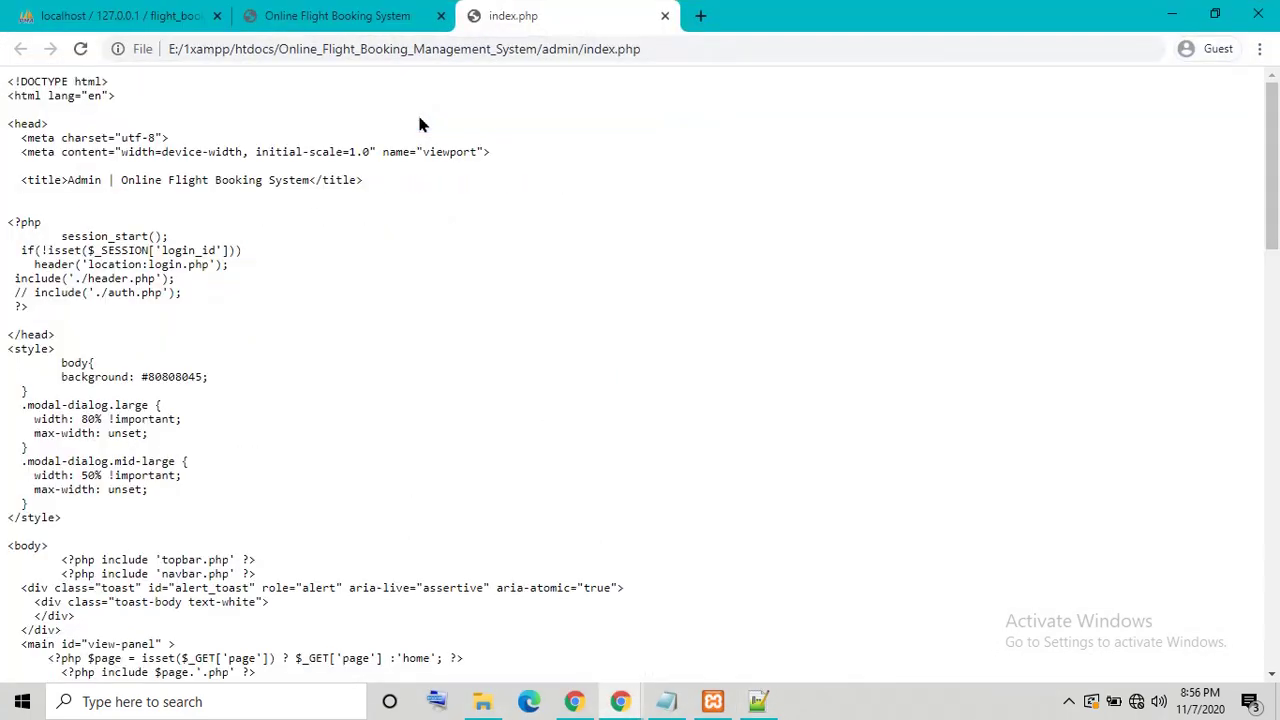
drag(276, 50, 124, 50)
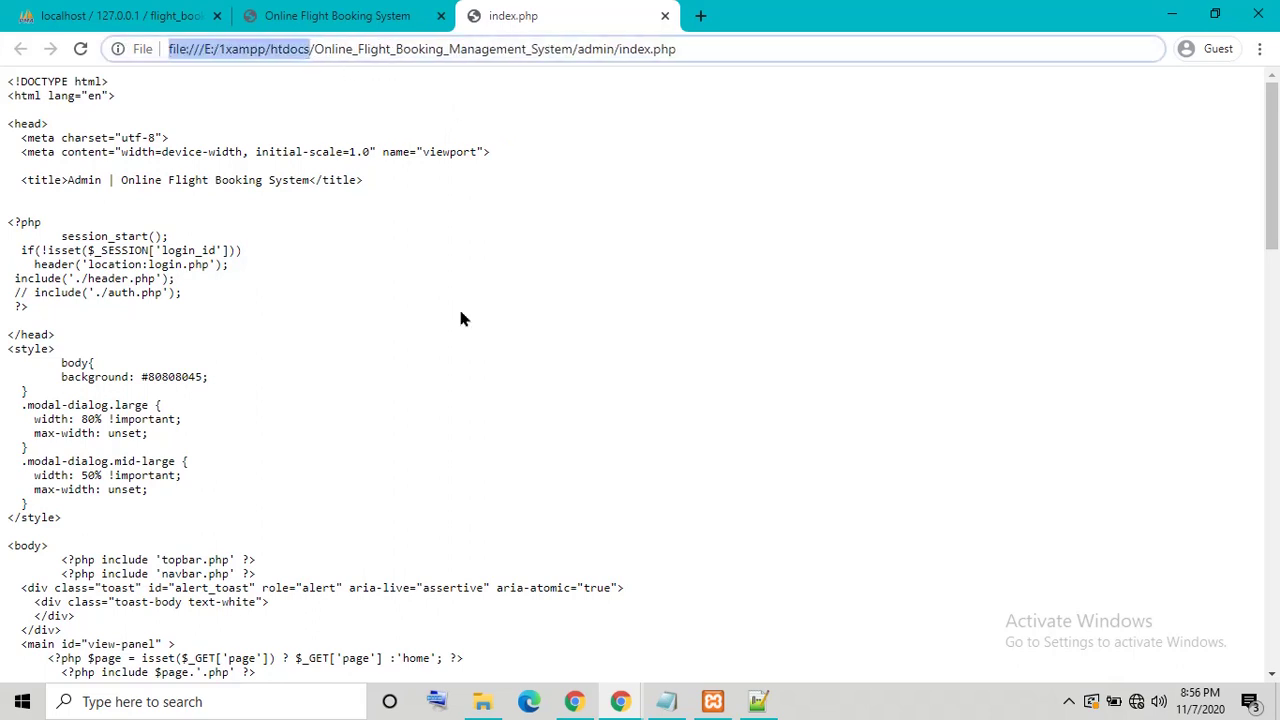
key(BackSpace)
text(localhost)
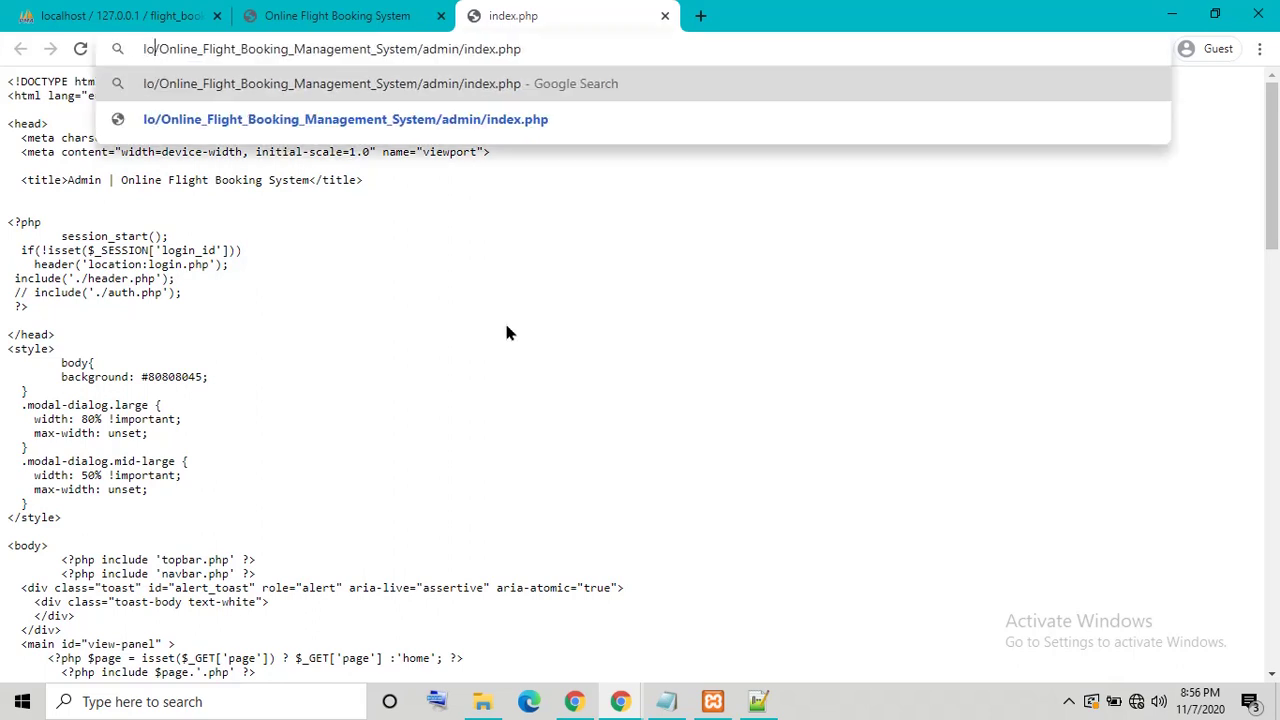
key(Return)
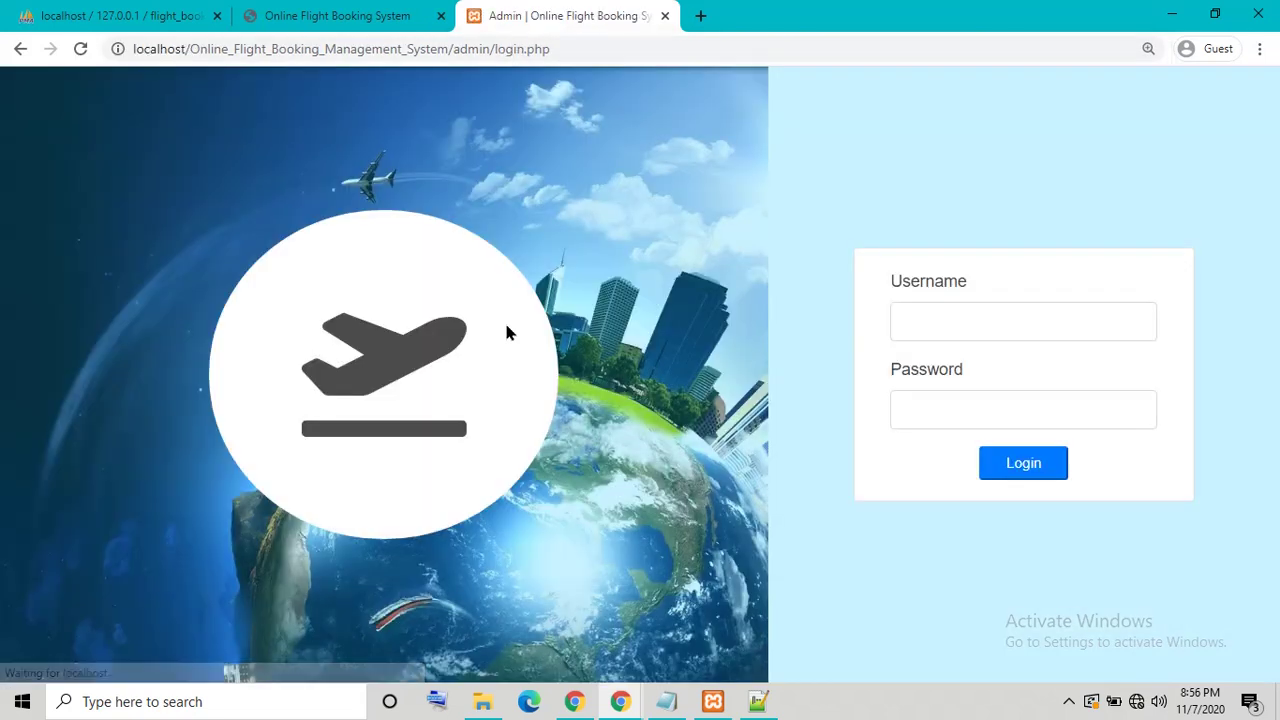
Step: Replace the Notepad note with the admin username and password, then minimize it
click(666, 701)
drag(720, 353, 52, 313)
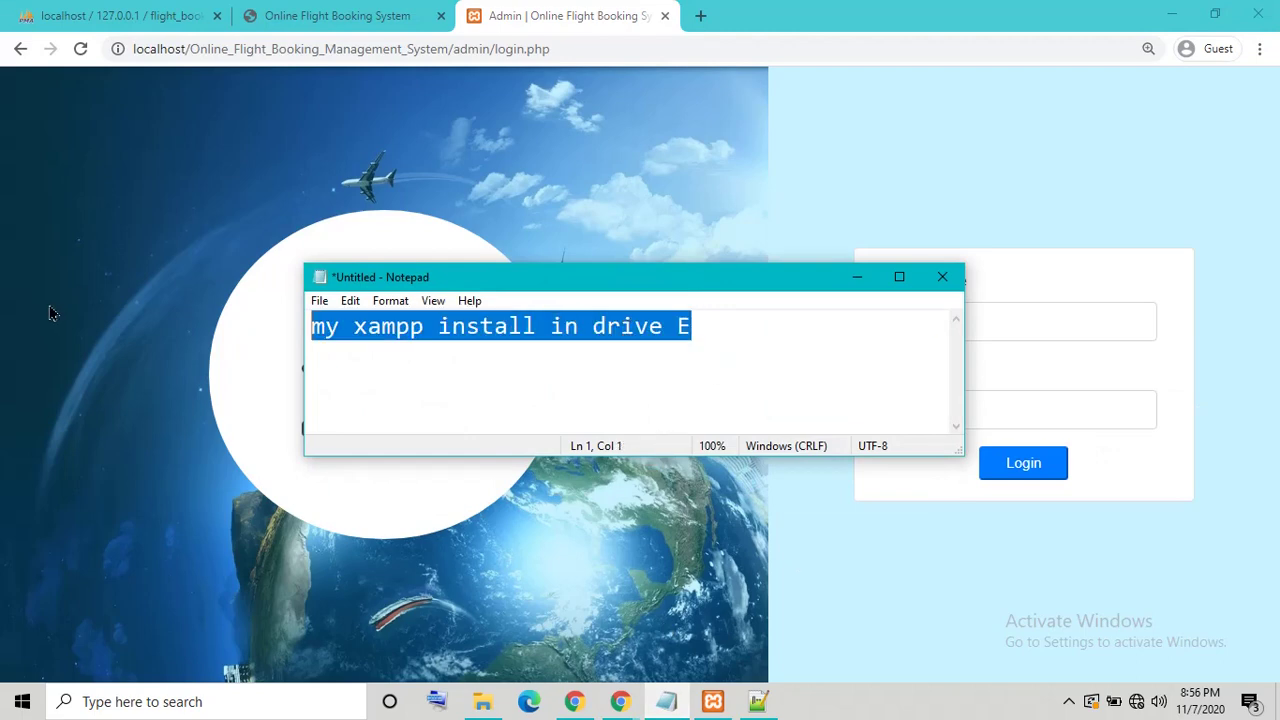
key(Delete)
text(admin)
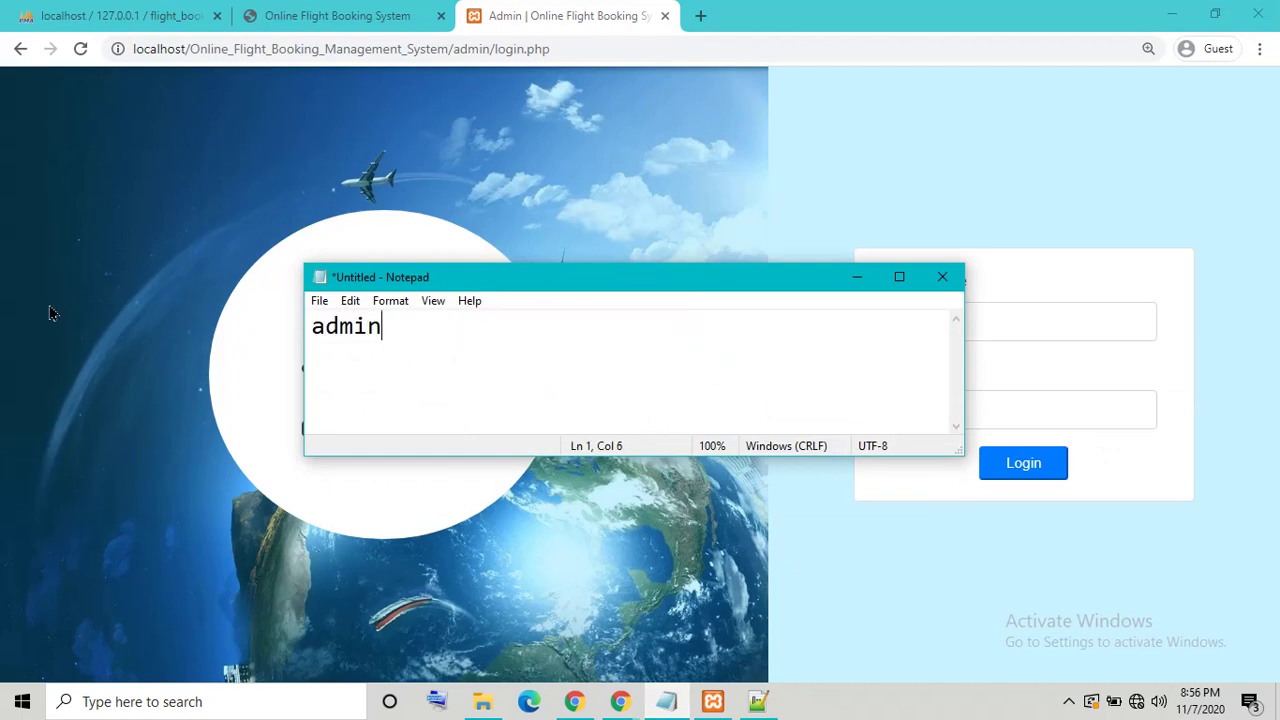
text( admi)
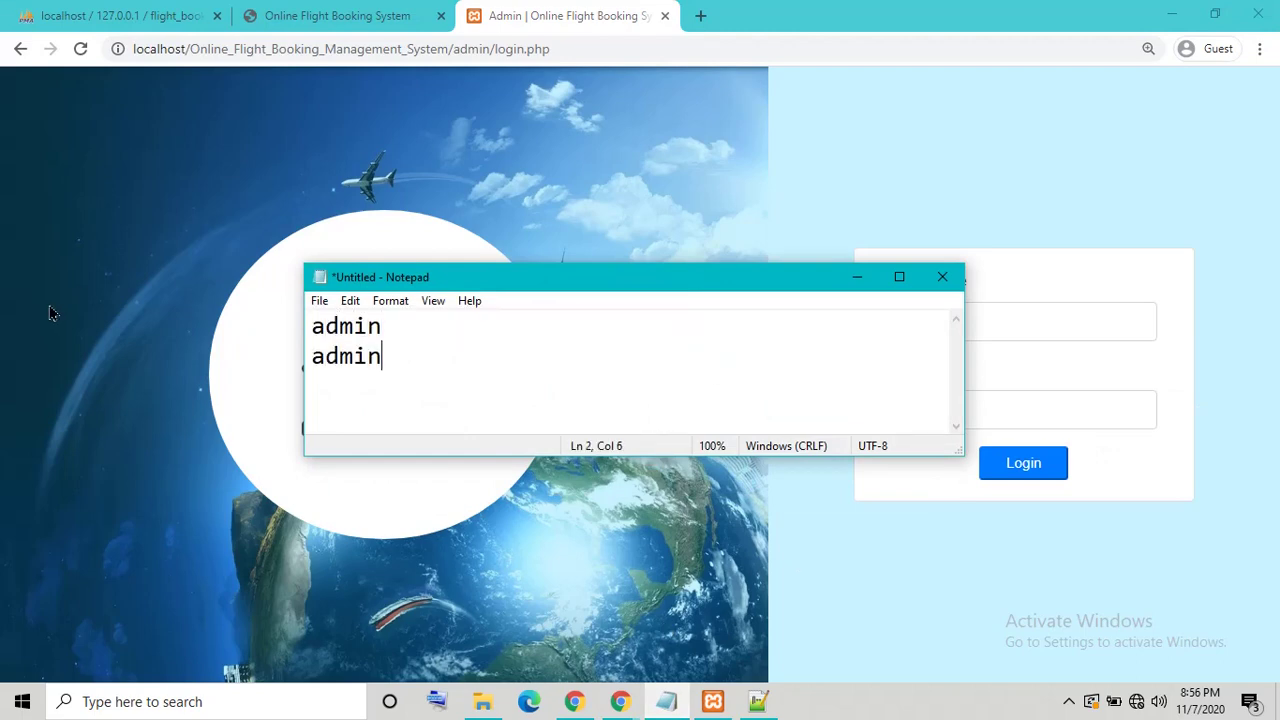
text(n123)
click(857, 277)
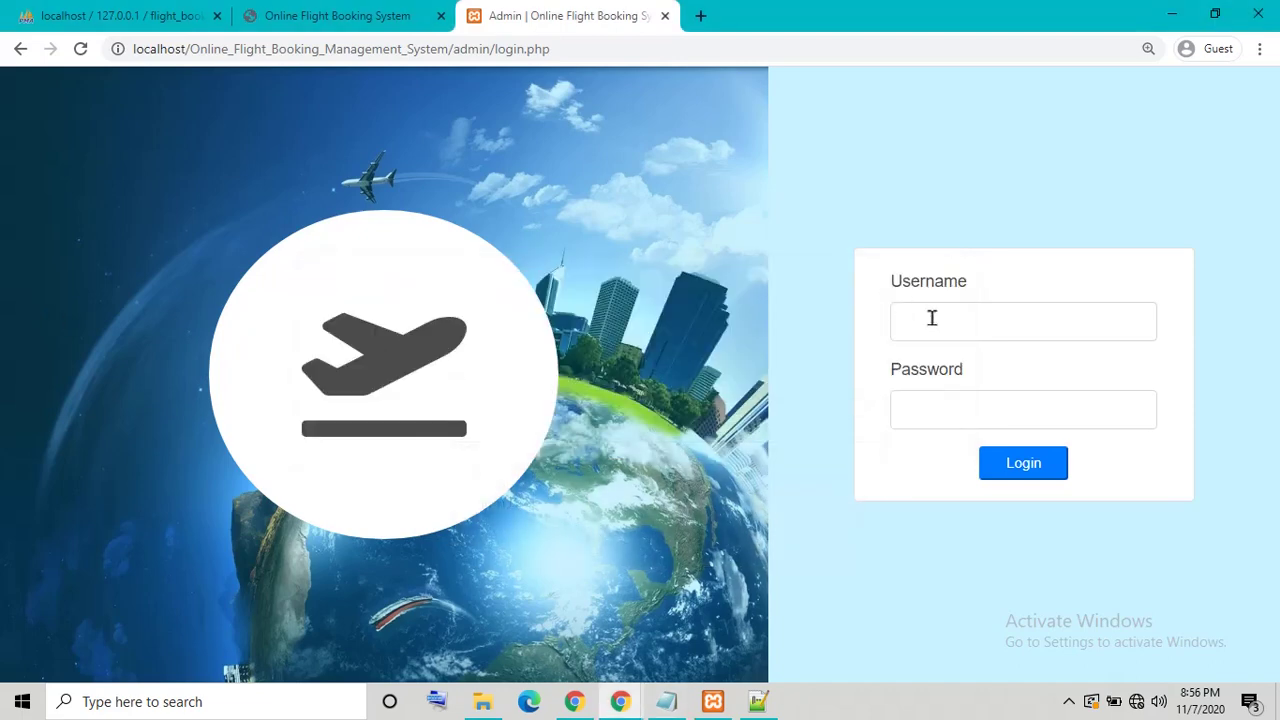
Step: Log in on the admin page with the admin username and password
click(931, 318)
text(admi)
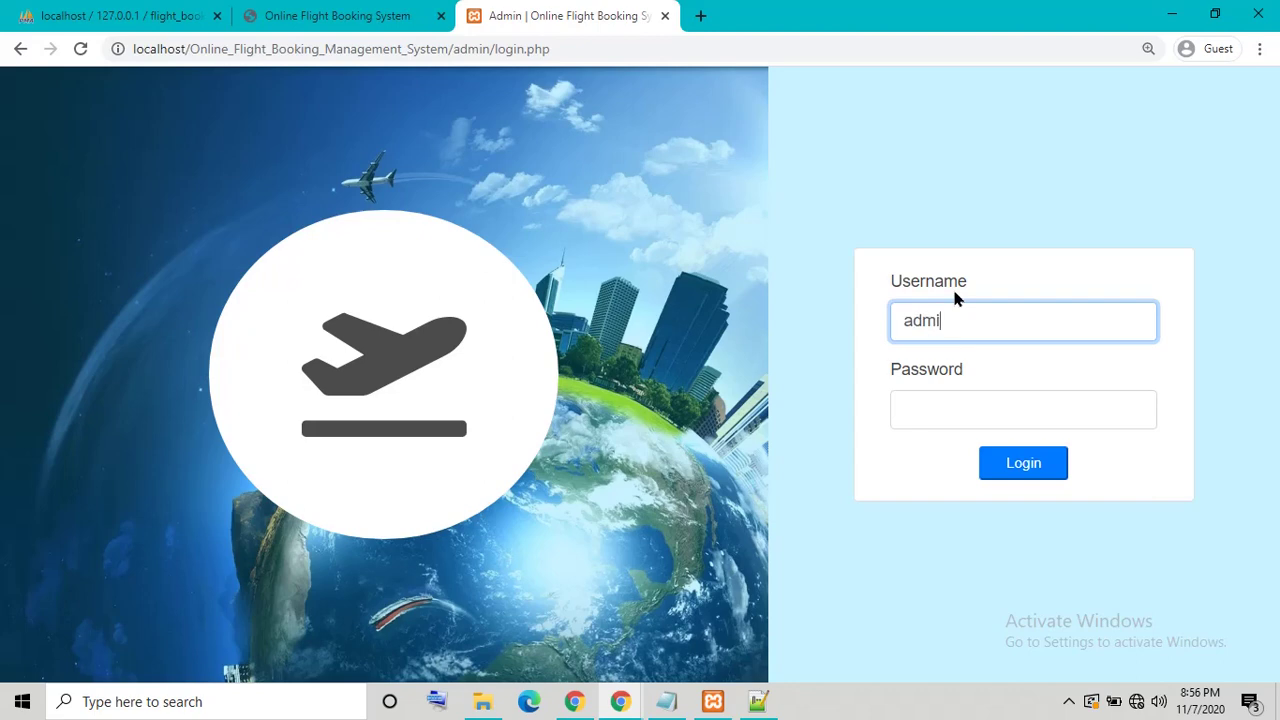
text(n)
key(Tab)
text(admin)
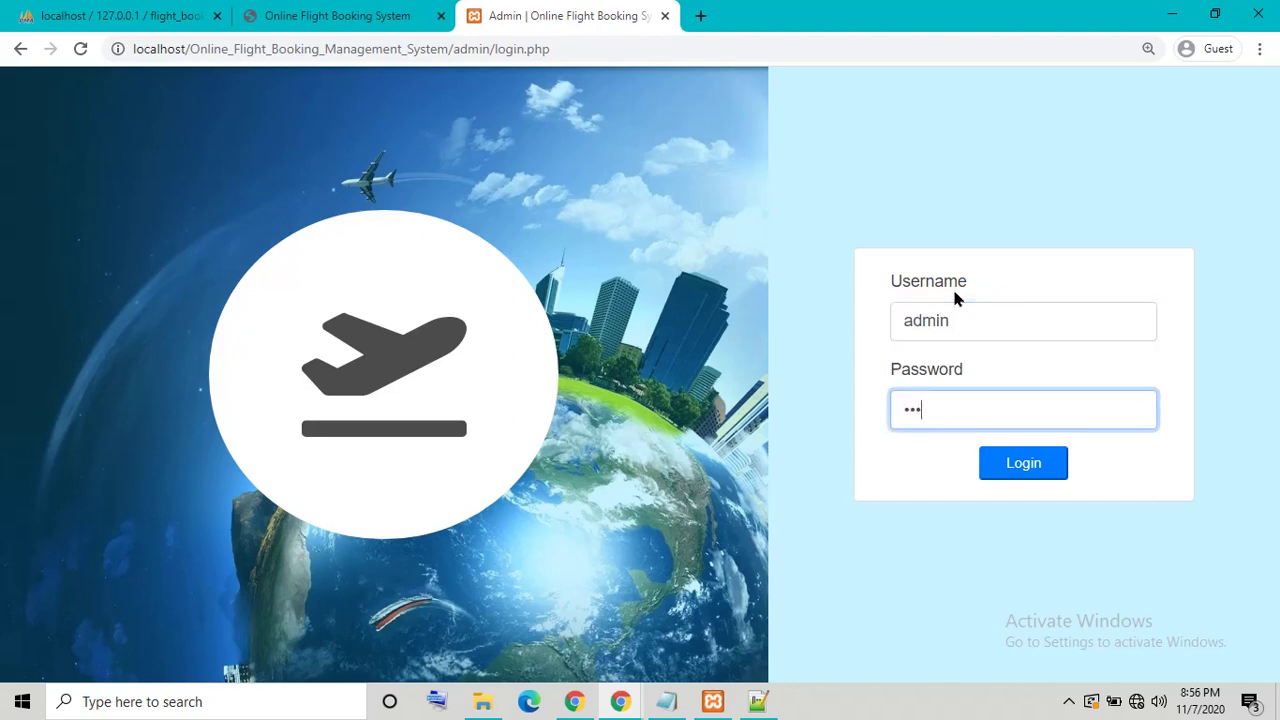
text(123)
click(1057, 471)
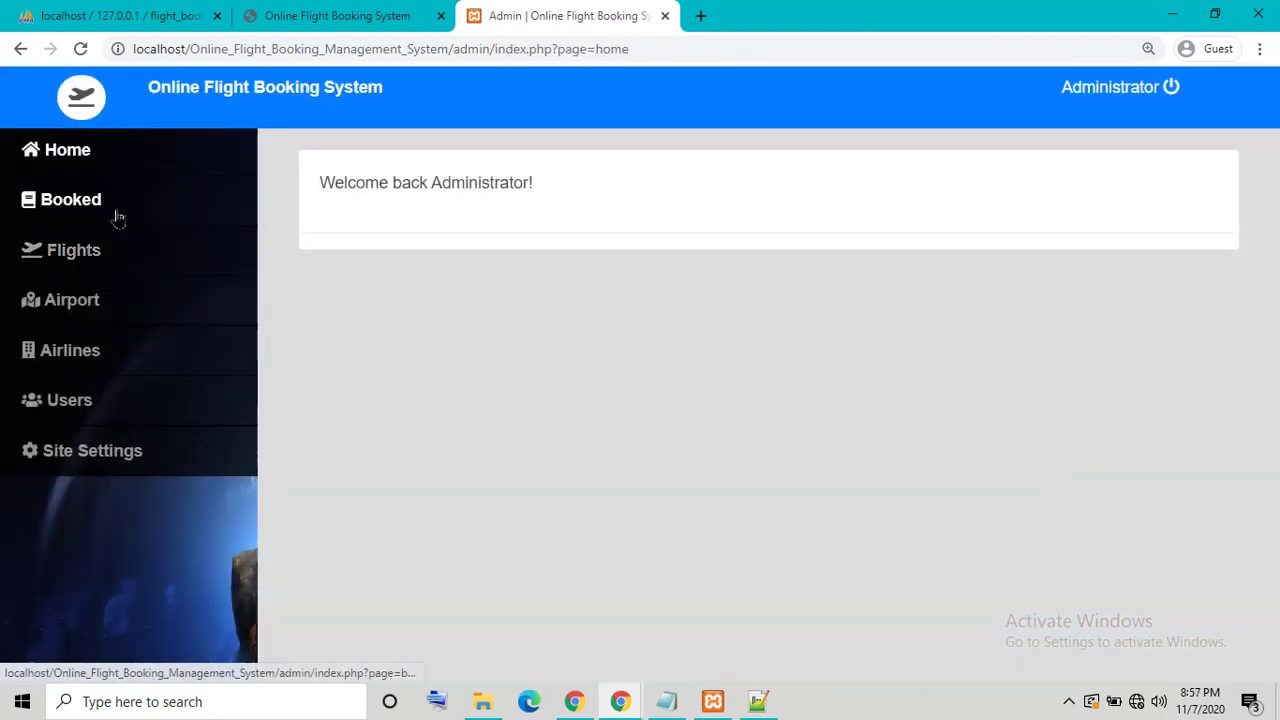
Step: Visit the admin Booked, Flights, Users and Site Settings pages, comparing users with phpMyAdmin
click(112, 210)
click(176, 267)
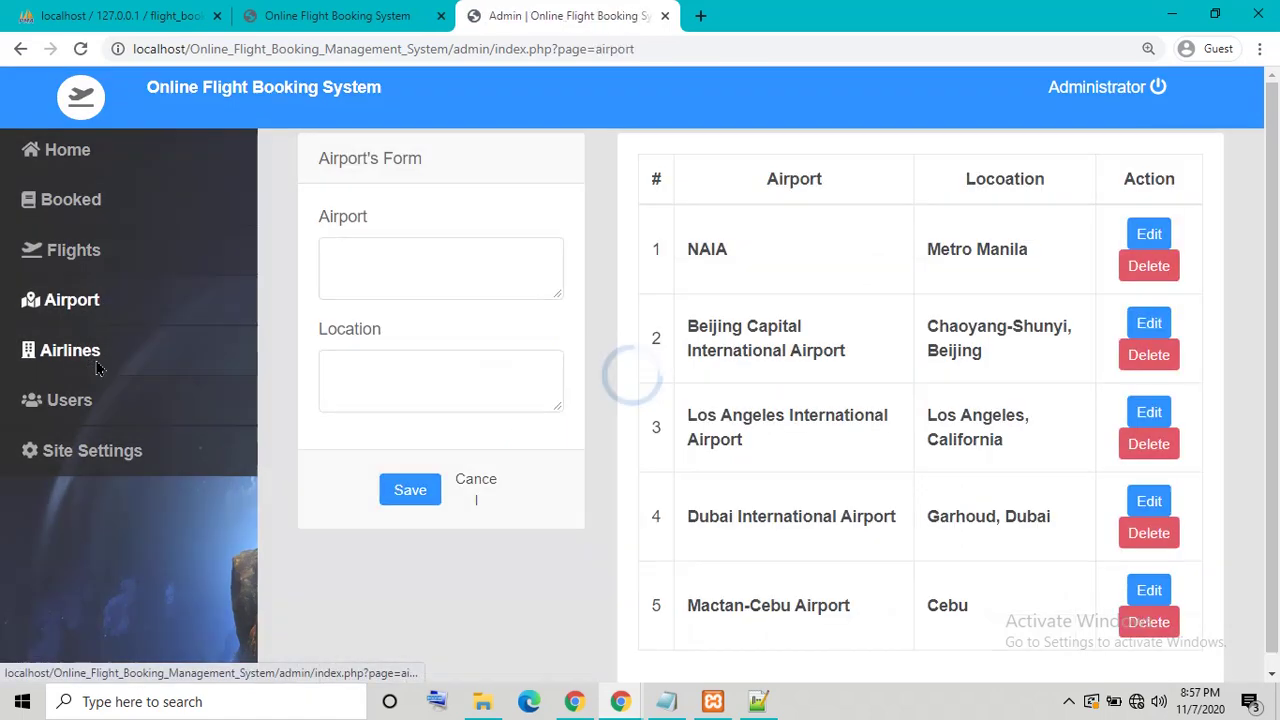
click(82, 398)
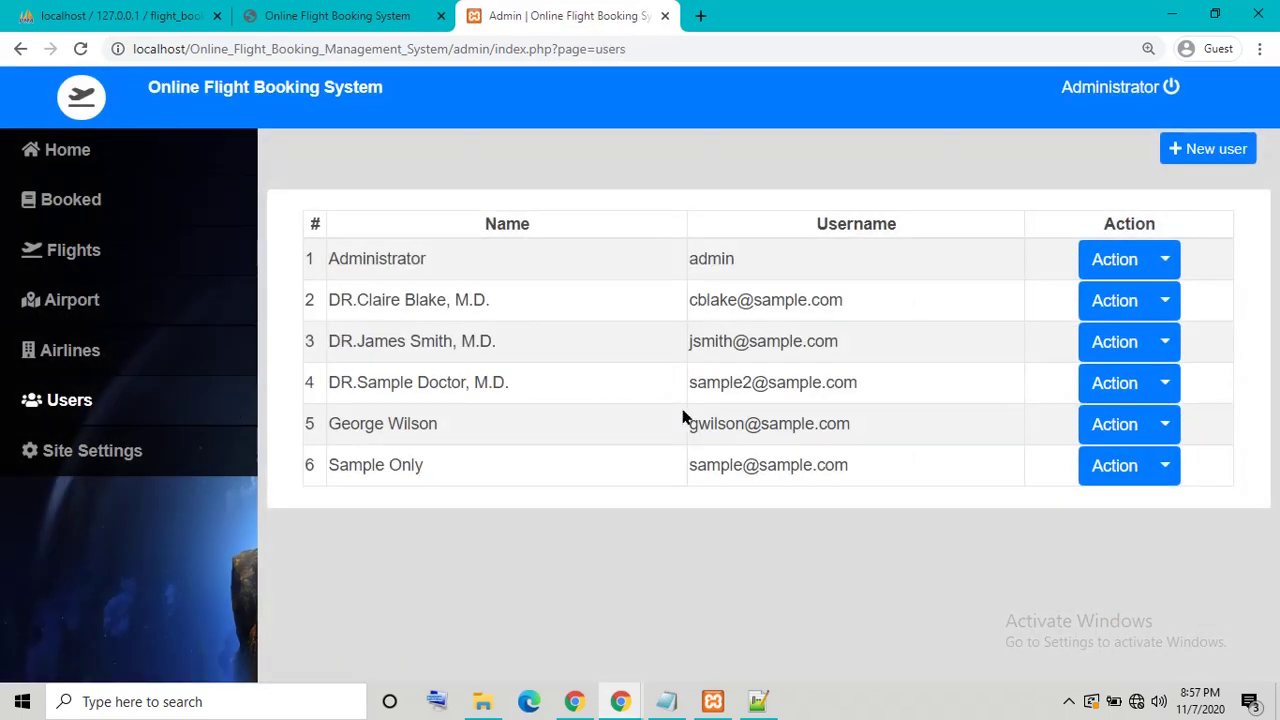
click(120, 15)
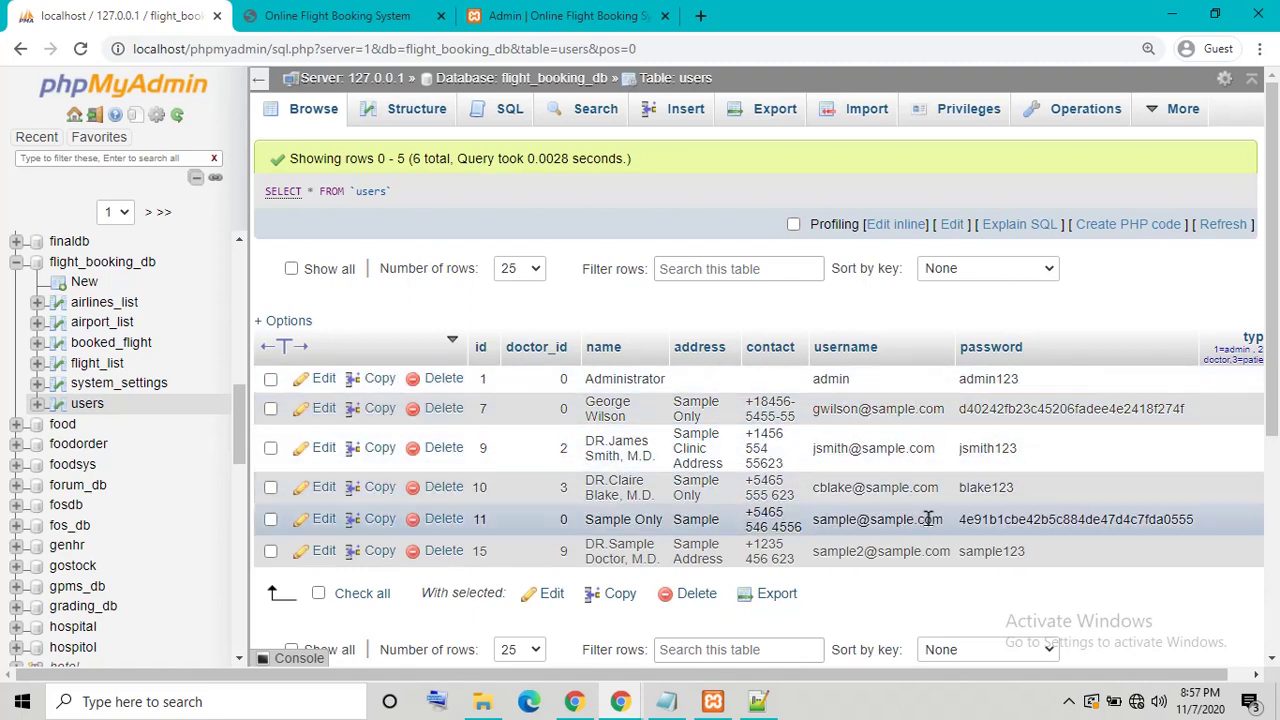
click(566, 16)
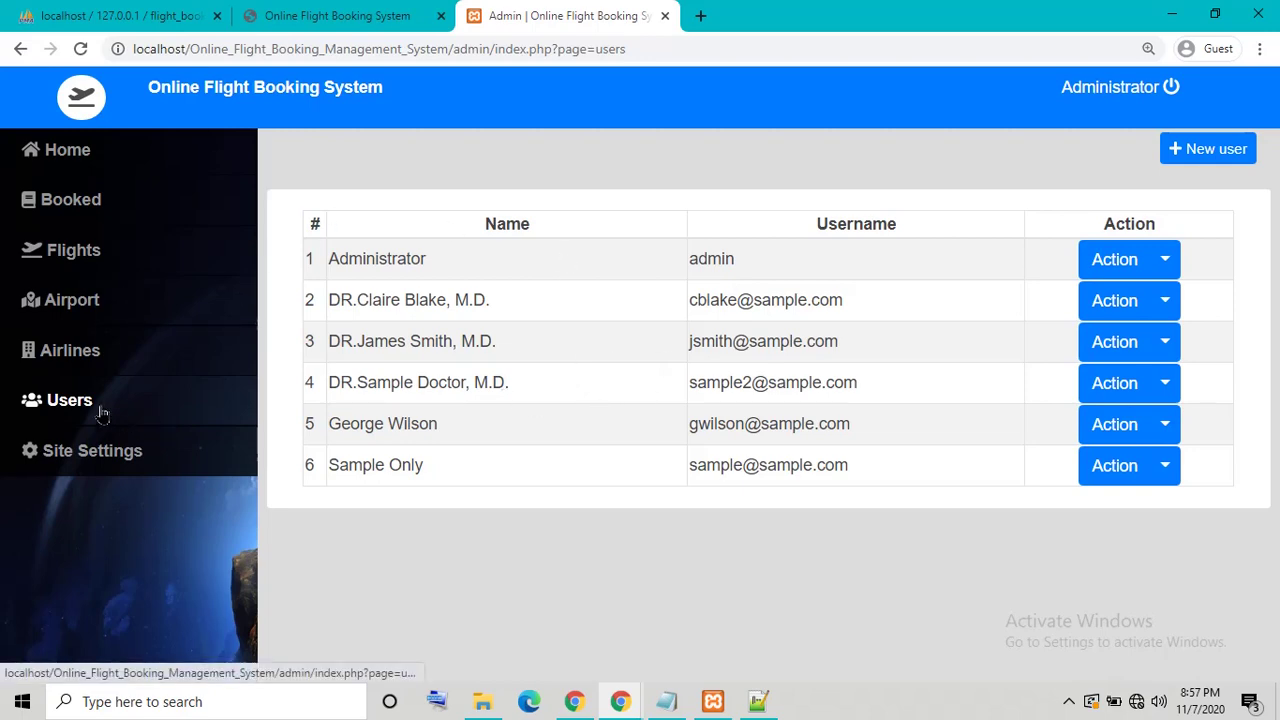
click(123, 450)
scroll(402, 508, down, 3)
scroll(402, 508, down, 2)
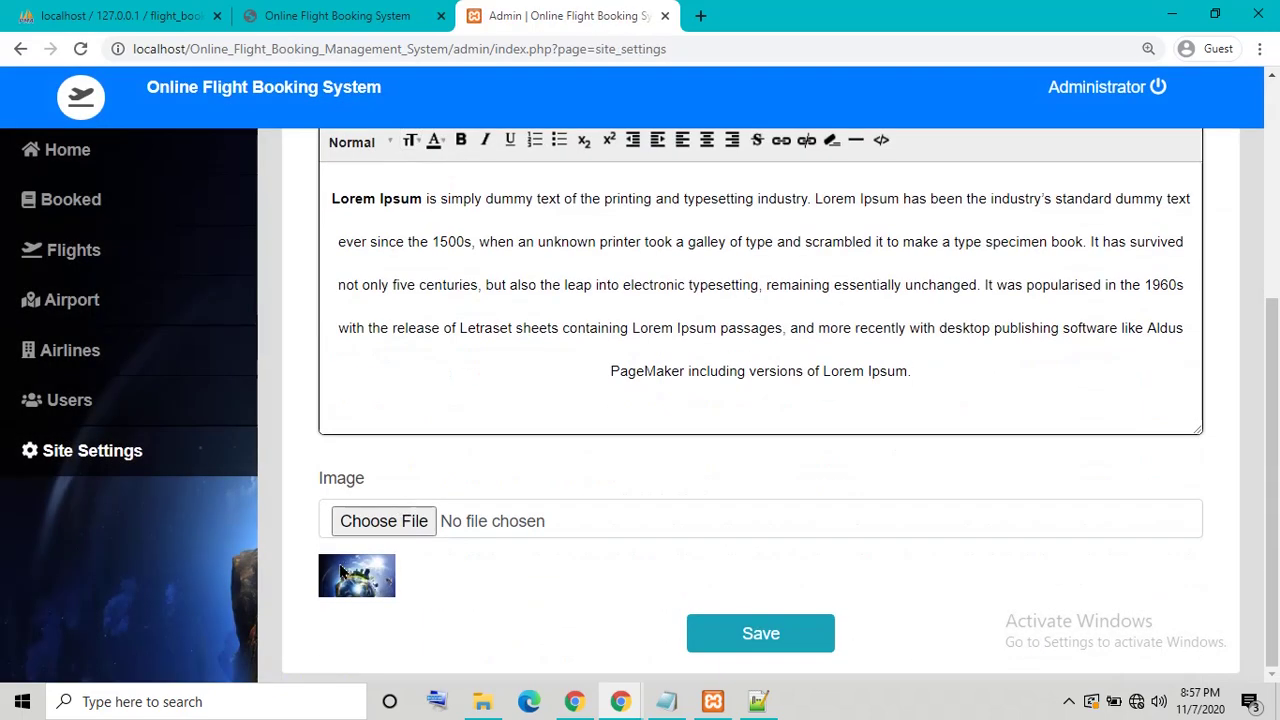
scroll(372, 607, up, 5)
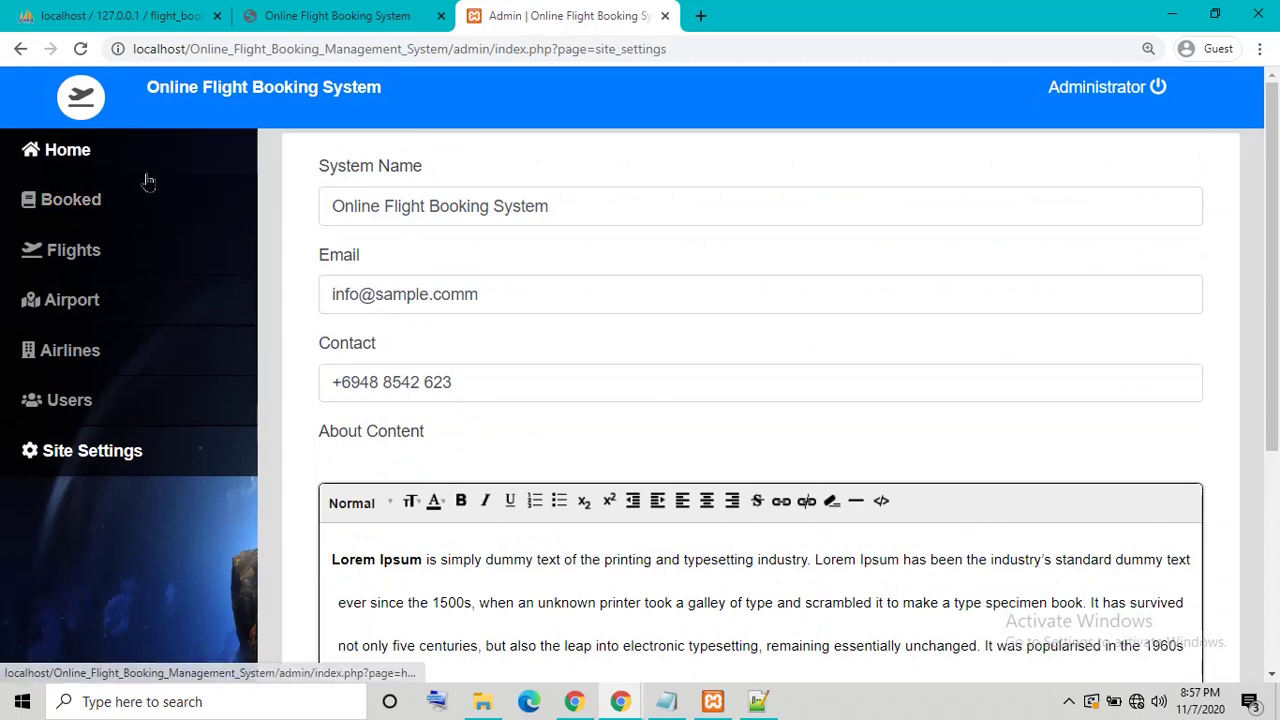
Step: Revisit the admin home and flights pages and the public About Us page, then log out
click(27, 167)
click(146, 270)
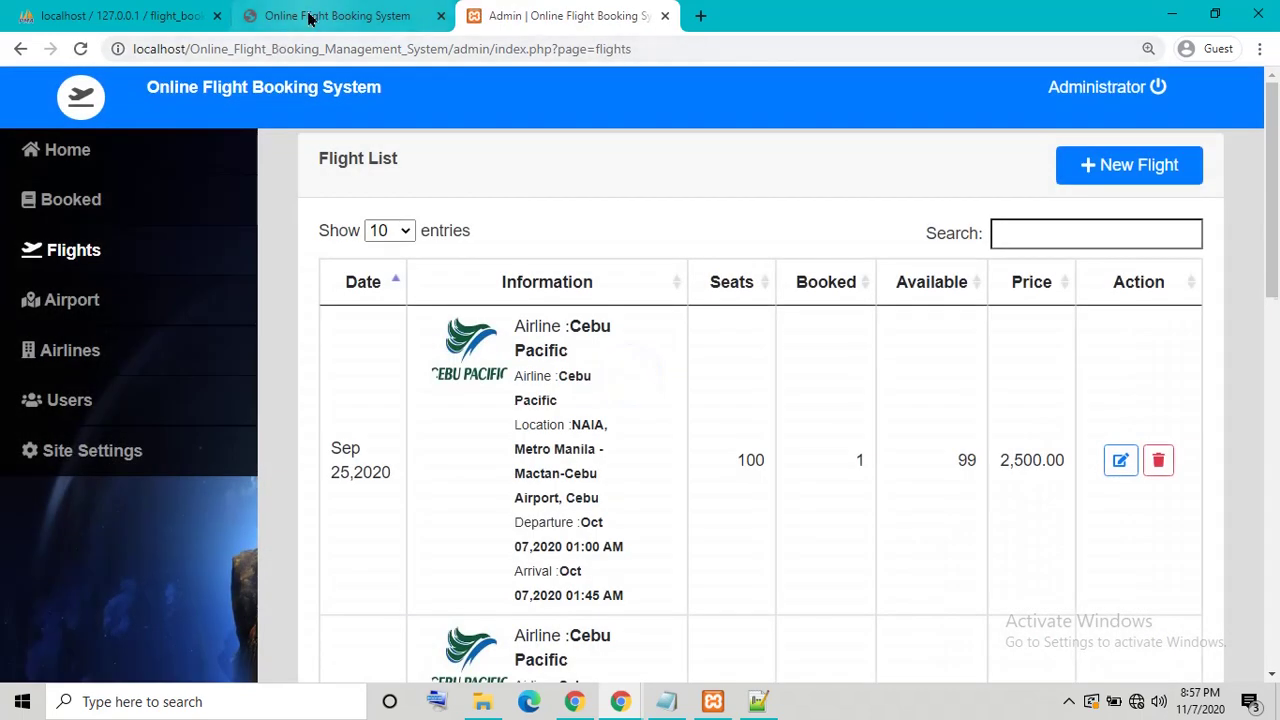
click(309, 13)
click(577, 12)
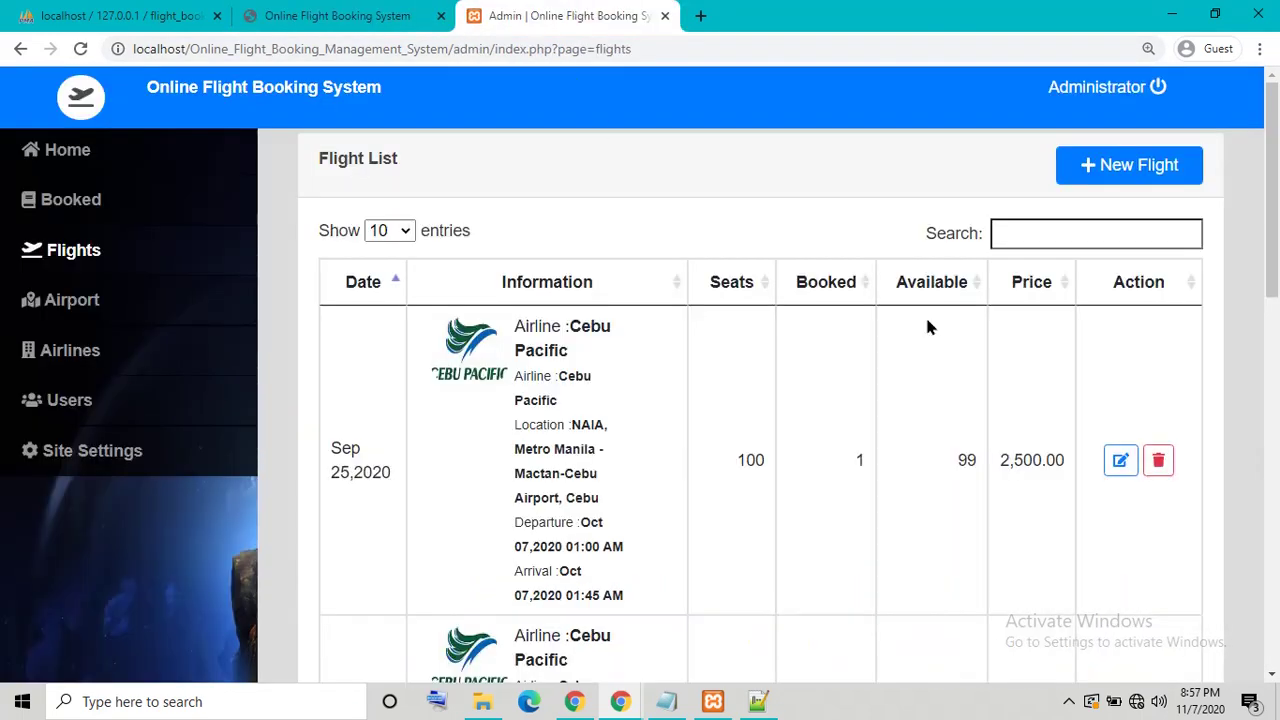
click(1120, 93)
Step: Restore Notepad and overwrite the saved login details with 'thank pls'
click(666, 701)
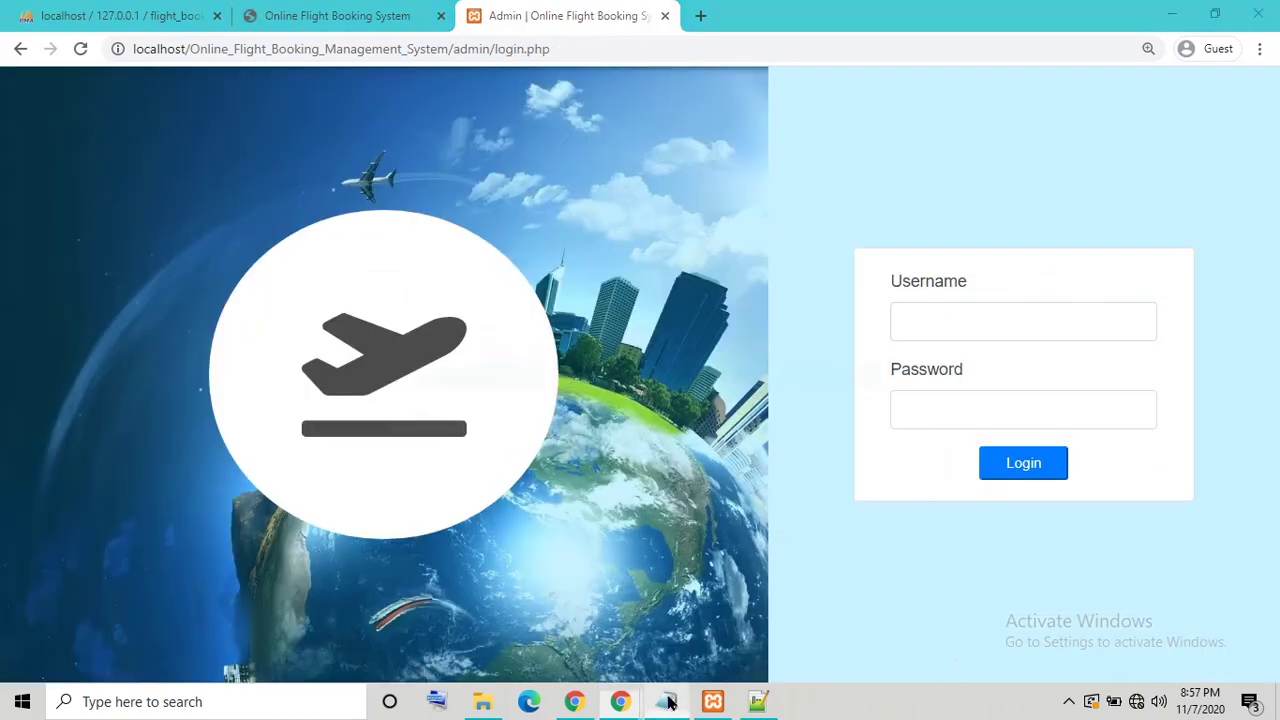
drag(448, 363, 24, 287)
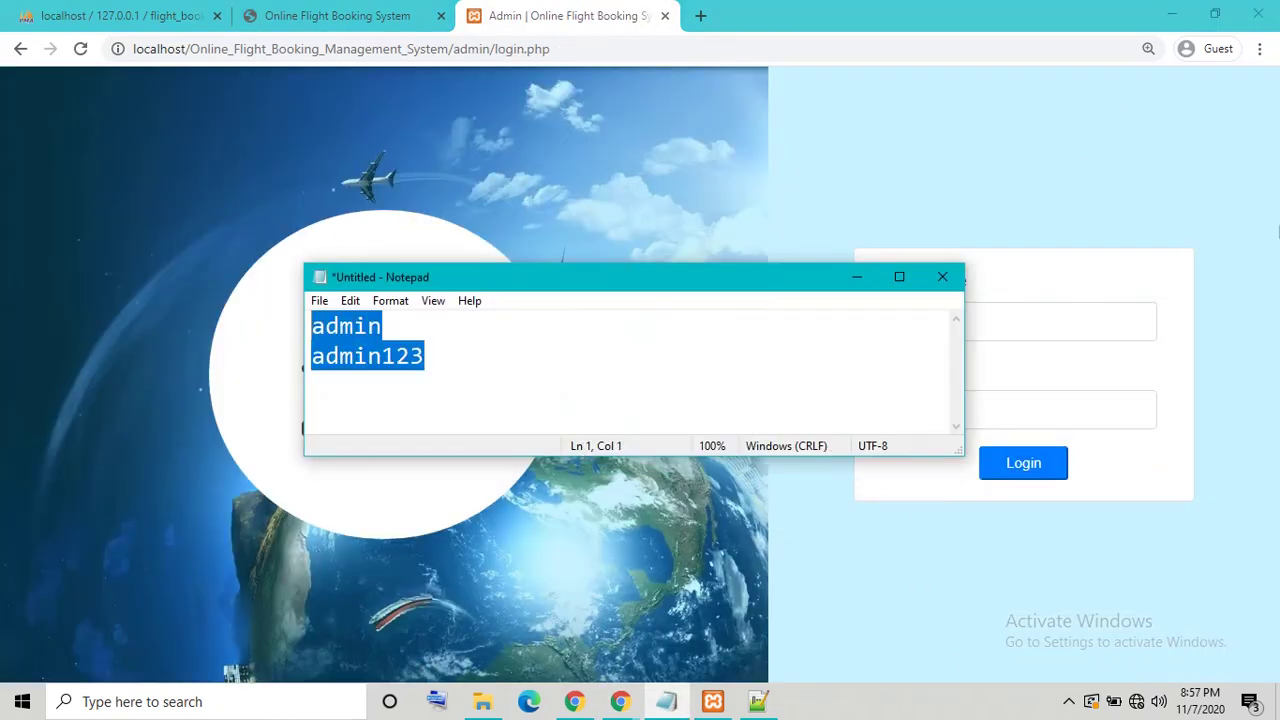
text(thank)
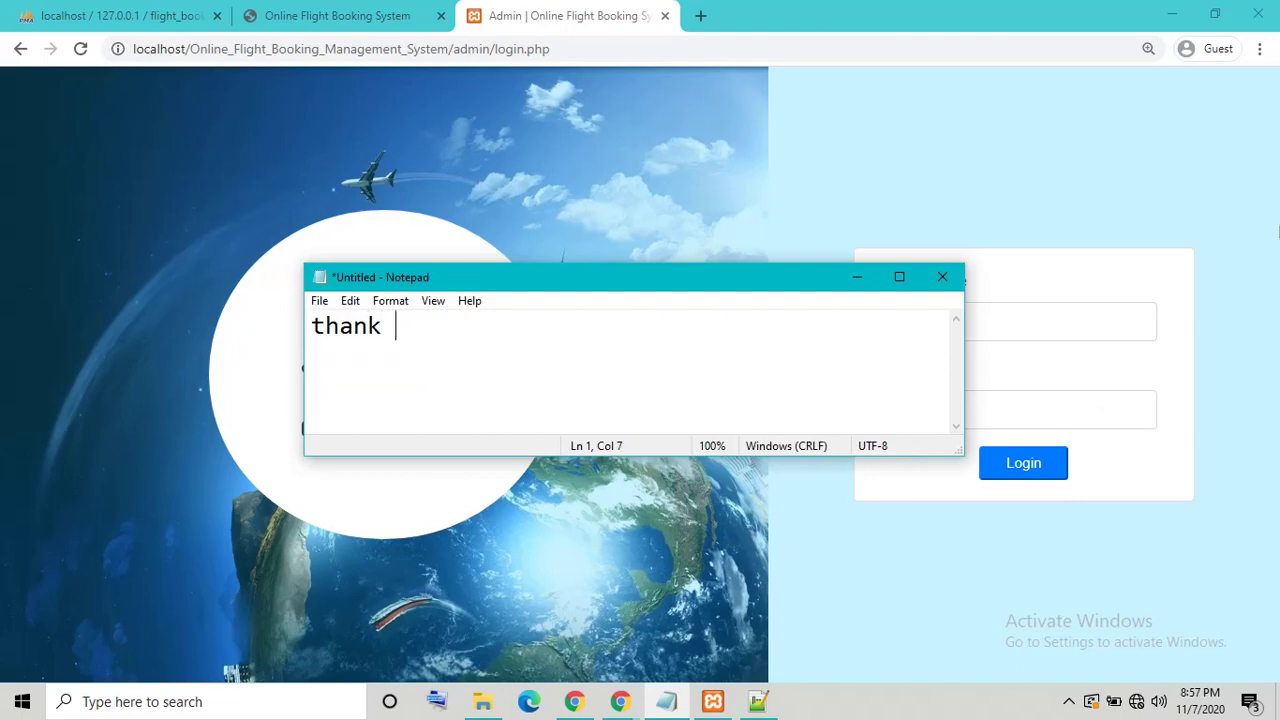